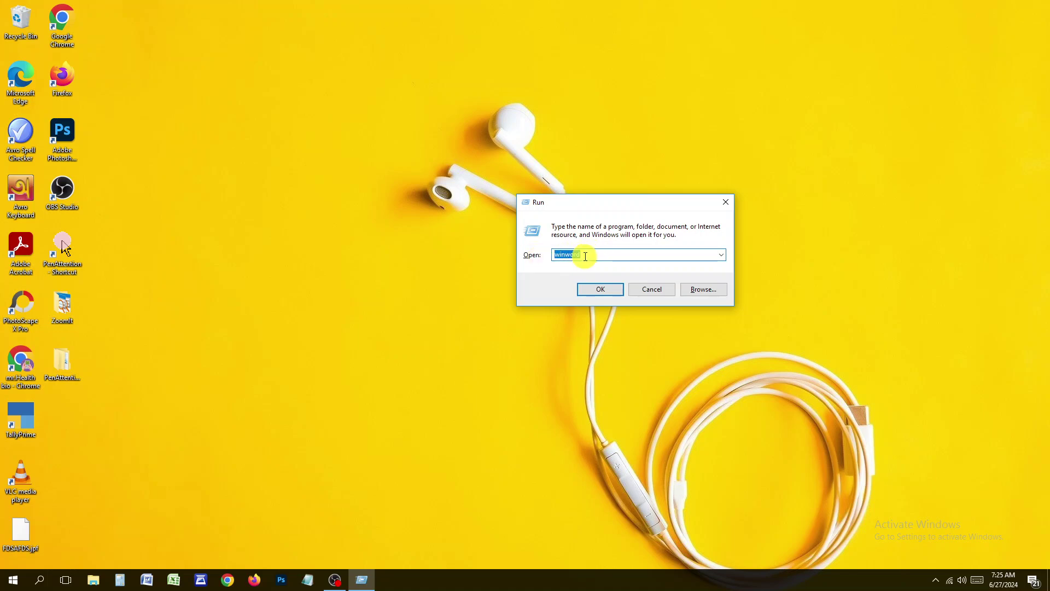
# Launch Microsoft Word with the Run command winword and show the insertion commands for the blank document
pyautogui.click(582, 255)
pyautogui.click(597, 297)
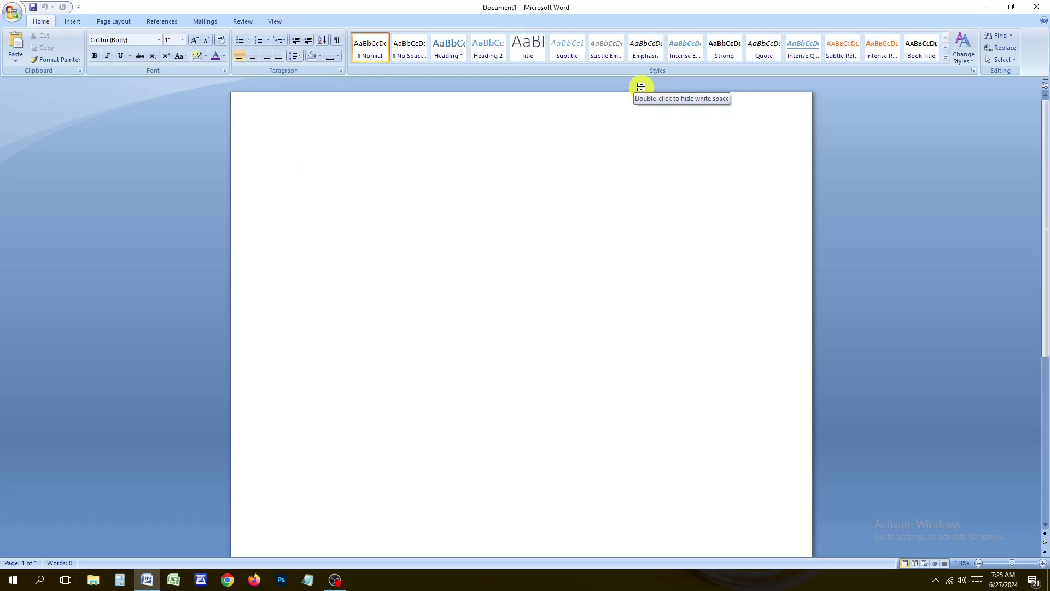
pyautogui.click(75, 24)
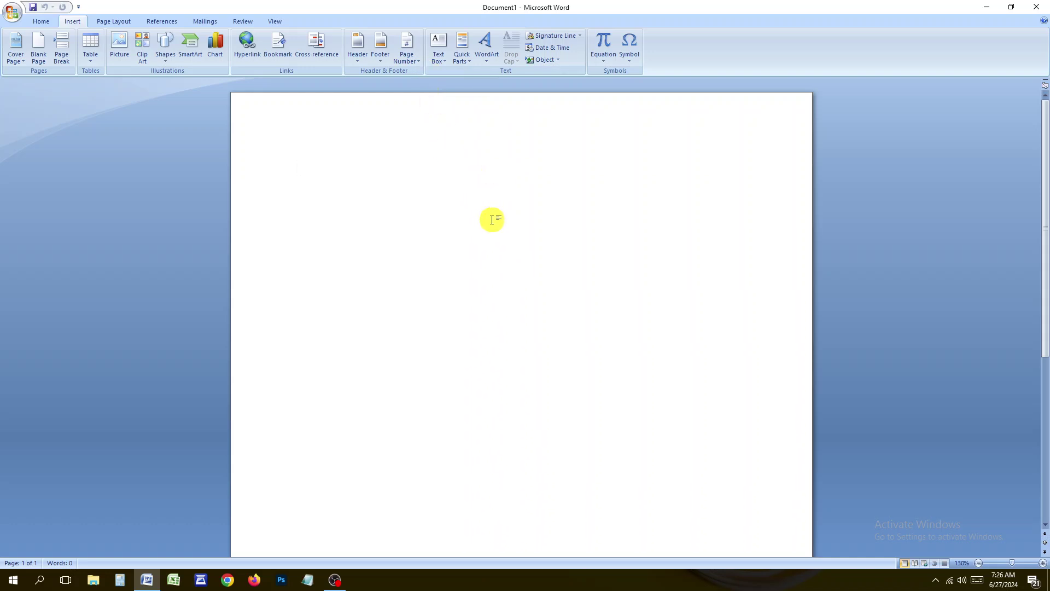
# Switch to Google Chrome with the Person 1 profile and browse Google image results for "word design"
pyautogui.click(228, 581)
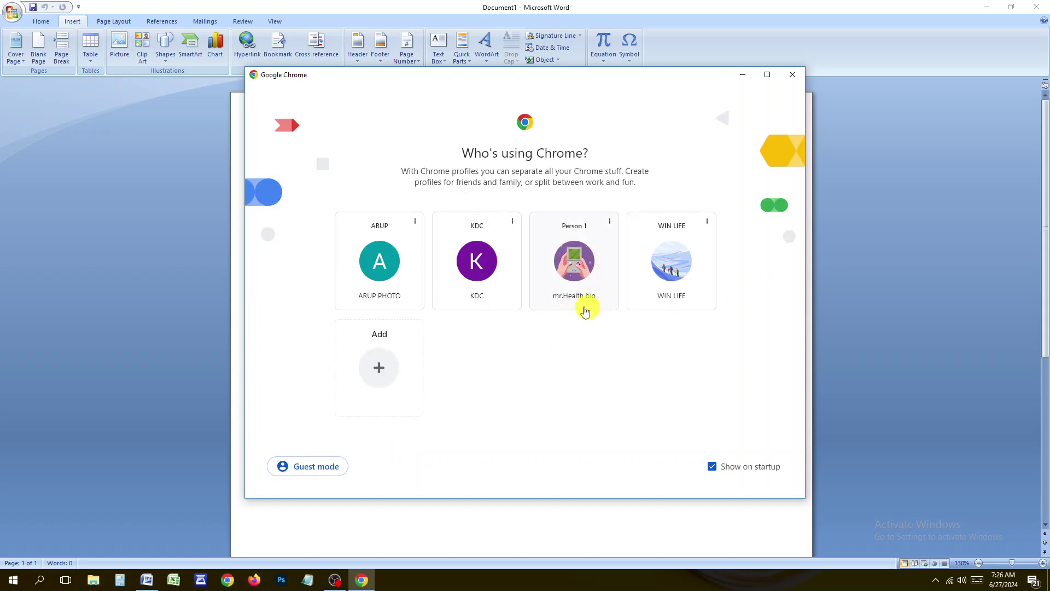
pyautogui.click(578, 300)
pyautogui.click(136, 39)
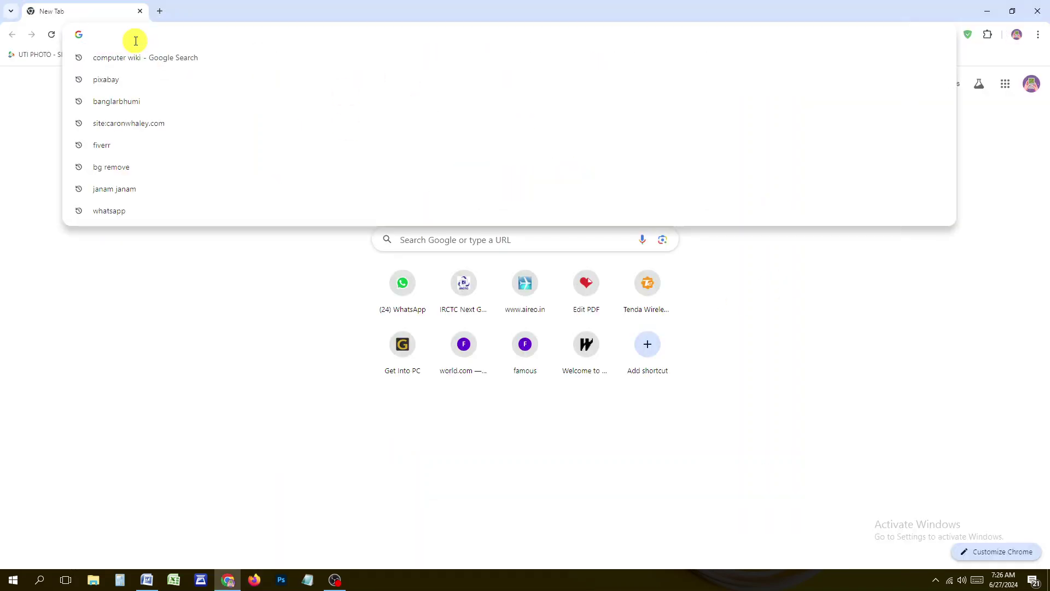
pyautogui.write('WORD ')
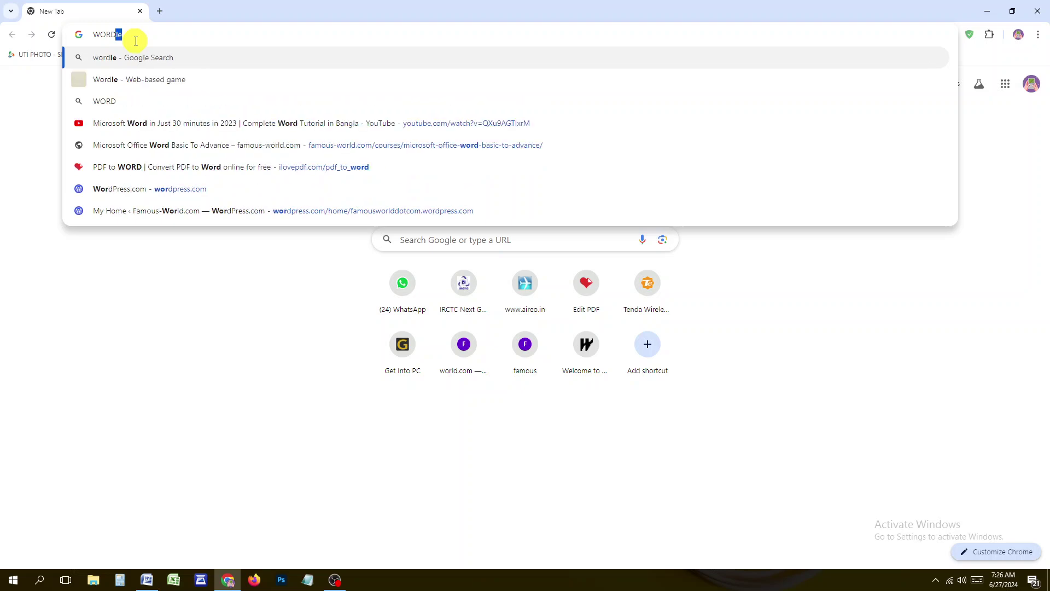
pyautogui.write('DESIG')
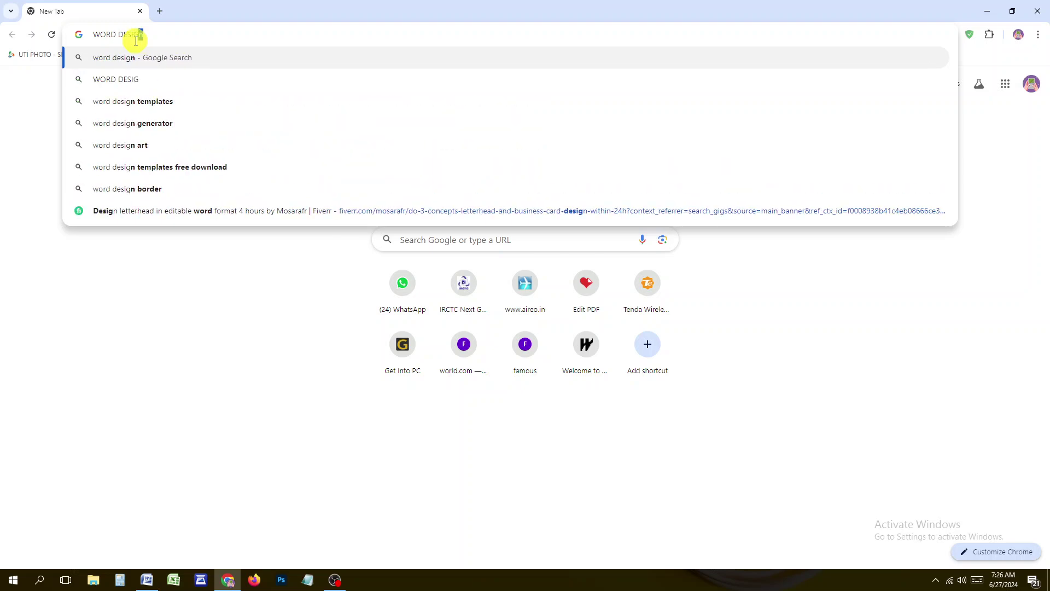
pyautogui.press('Return')
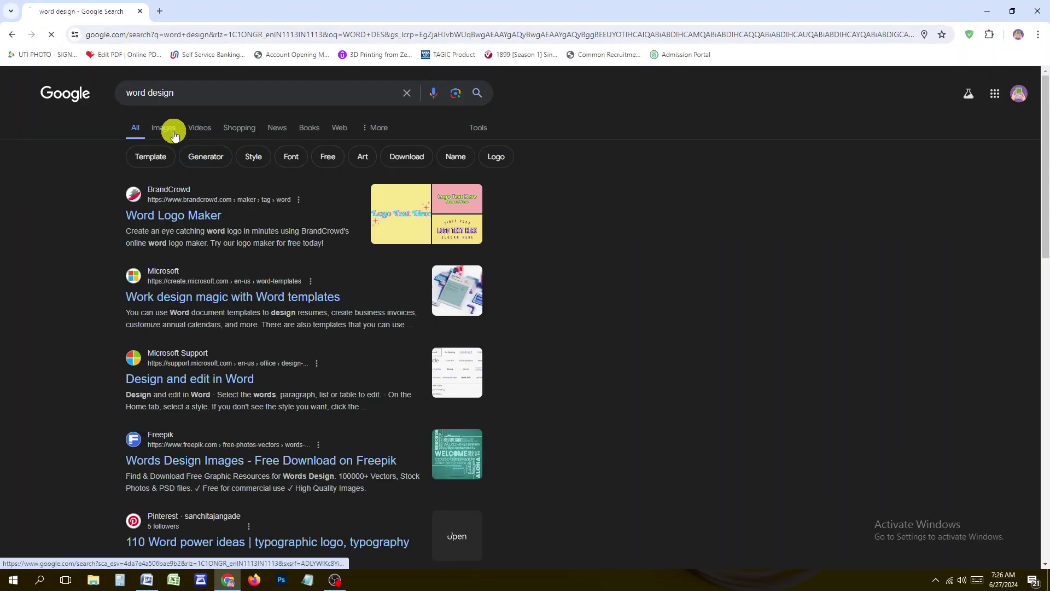
pyautogui.click(172, 130)
pyautogui.scroll(-4, 493, 235)
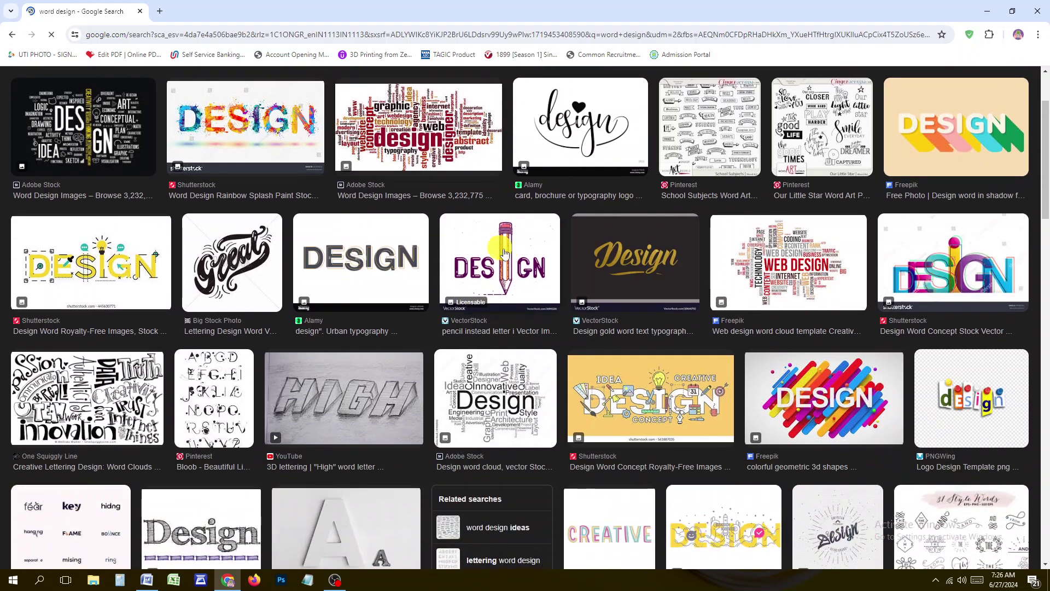
pyautogui.scroll(-4, 525, 252)
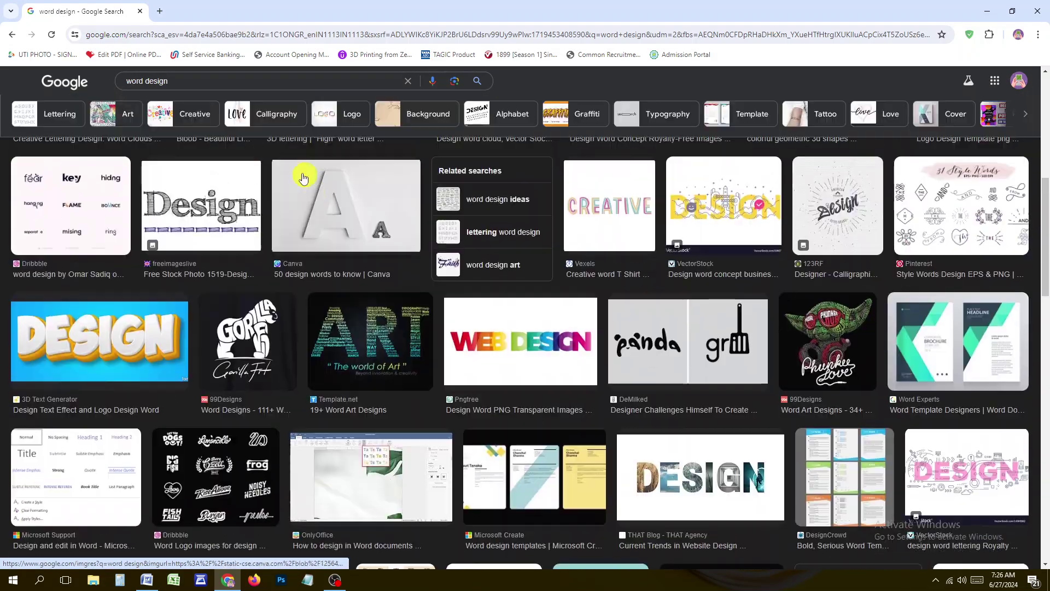
# Refine the Google image search to "MSword design"
pyautogui.click(129, 83)
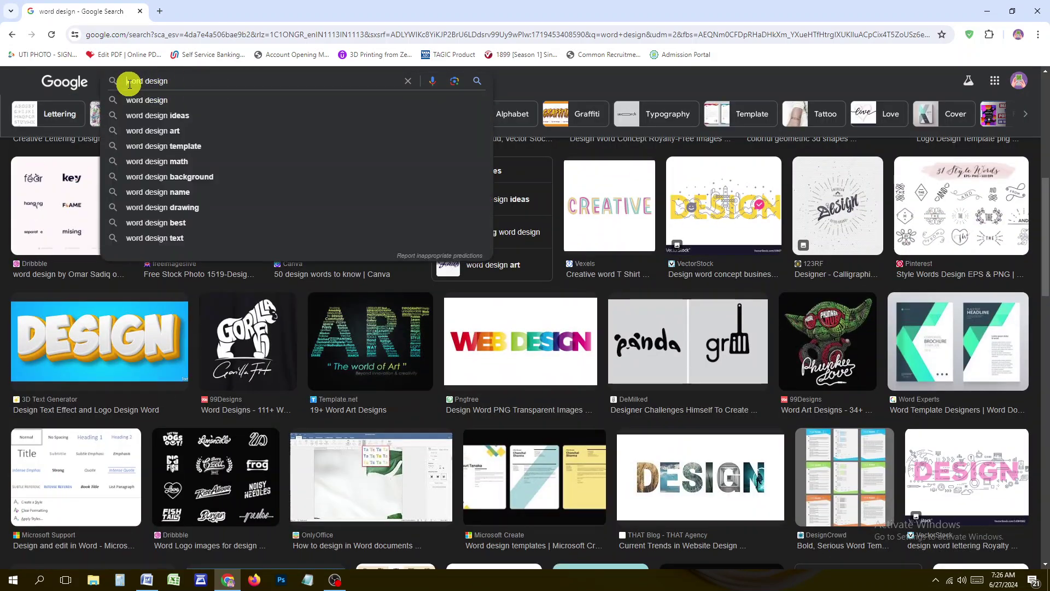
pyautogui.write('MS')
pyautogui.press('Return')
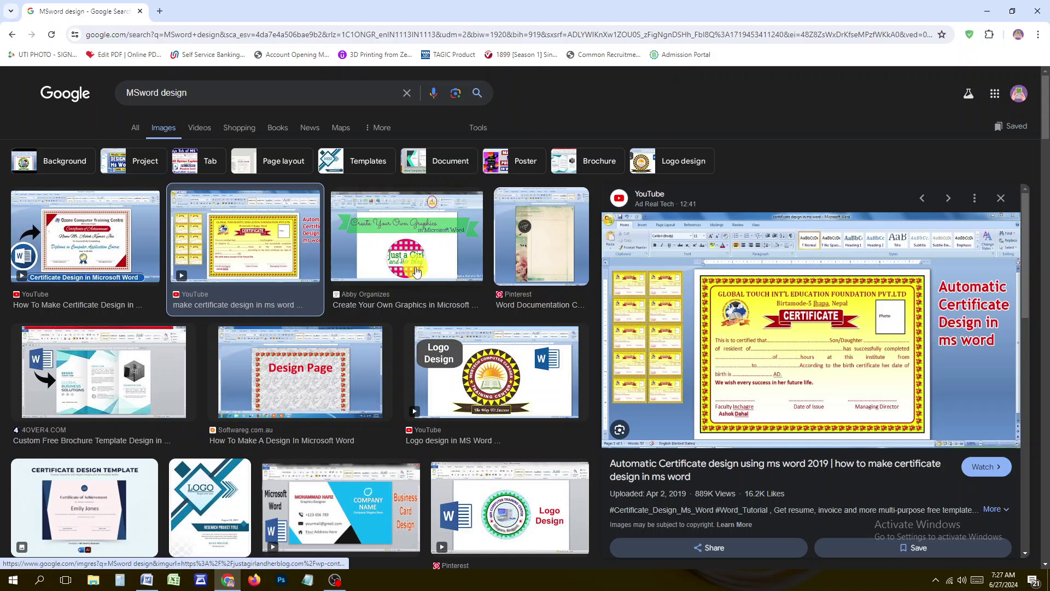
# Preview the Design Page image and the brochure template examples among the image results
pyautogui.scroll(-2, 424, 351)
pyautogui.click(260, 276)
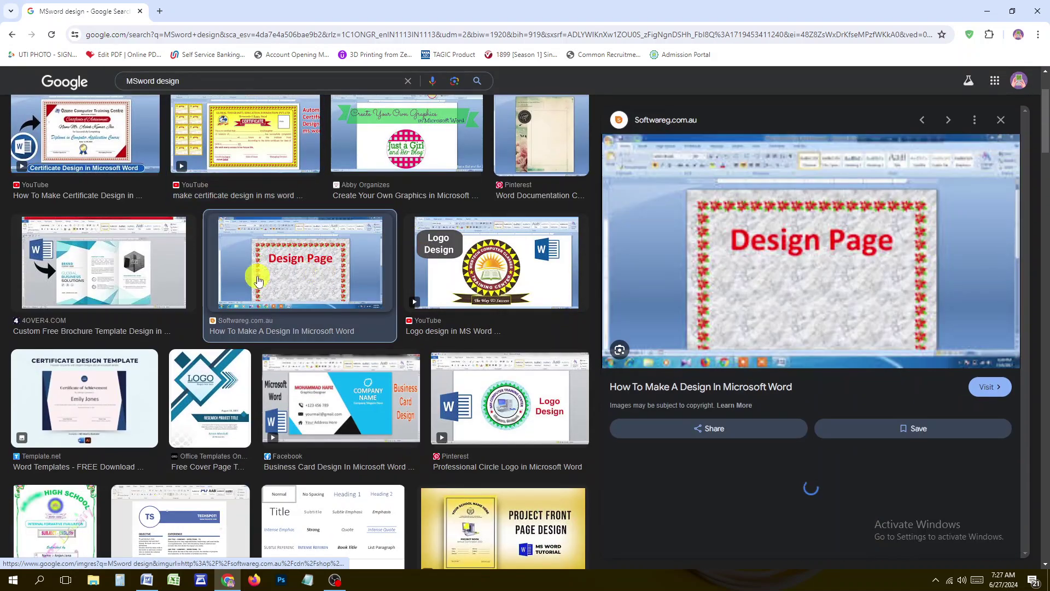
pyautogui.click(130, 283)
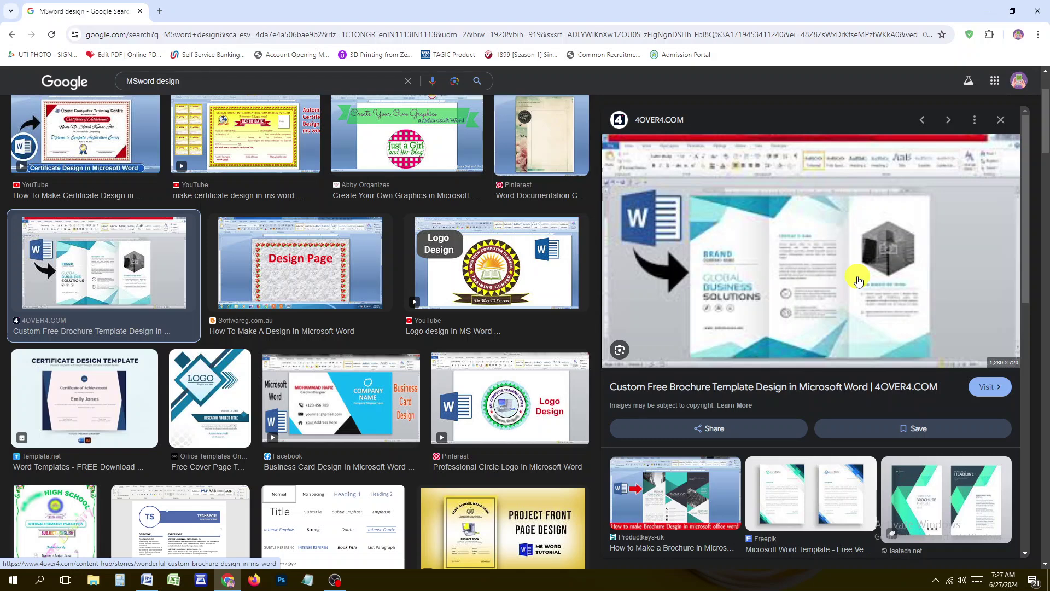
pyautogui.scroll(-4, 857, 281)
pyautogui.click(943, 304)
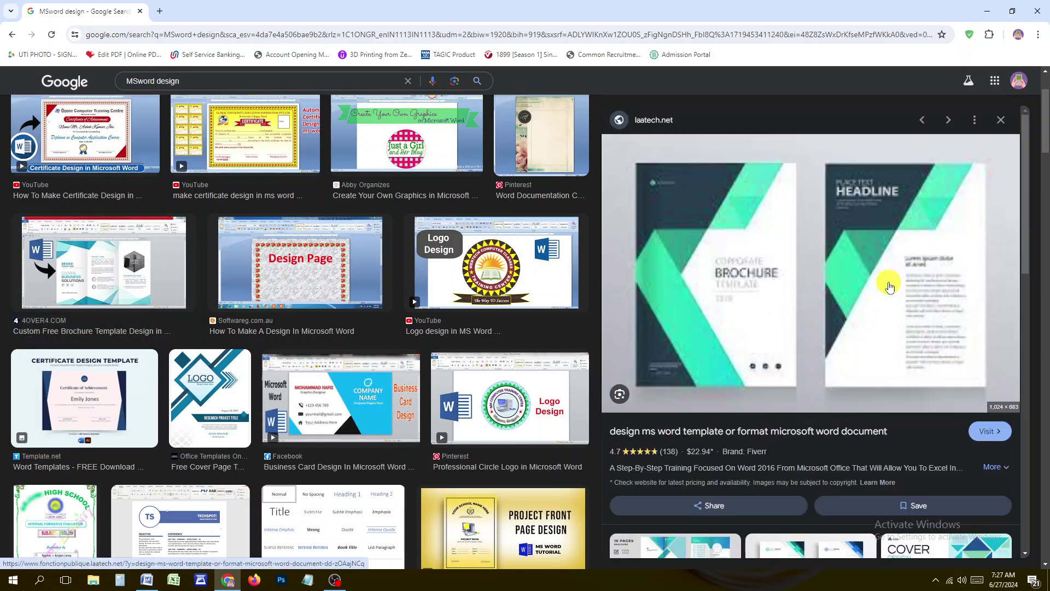
pyautogui.scroll(-1, 869, 279)
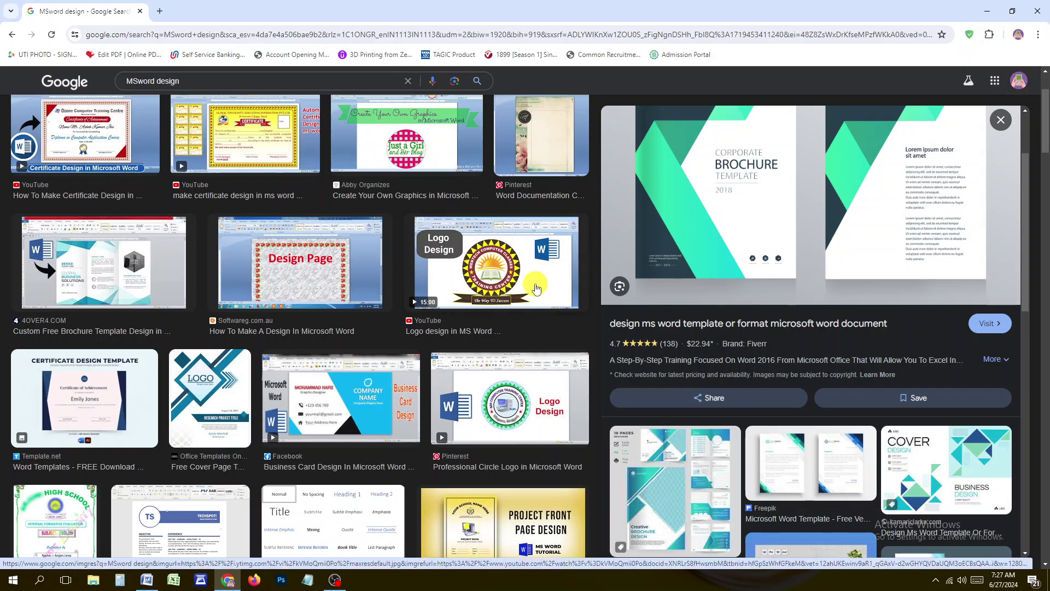
# Preview the logo designs made in Microsoft Word and look through the related logo images
pyautogui.click(539, 284)
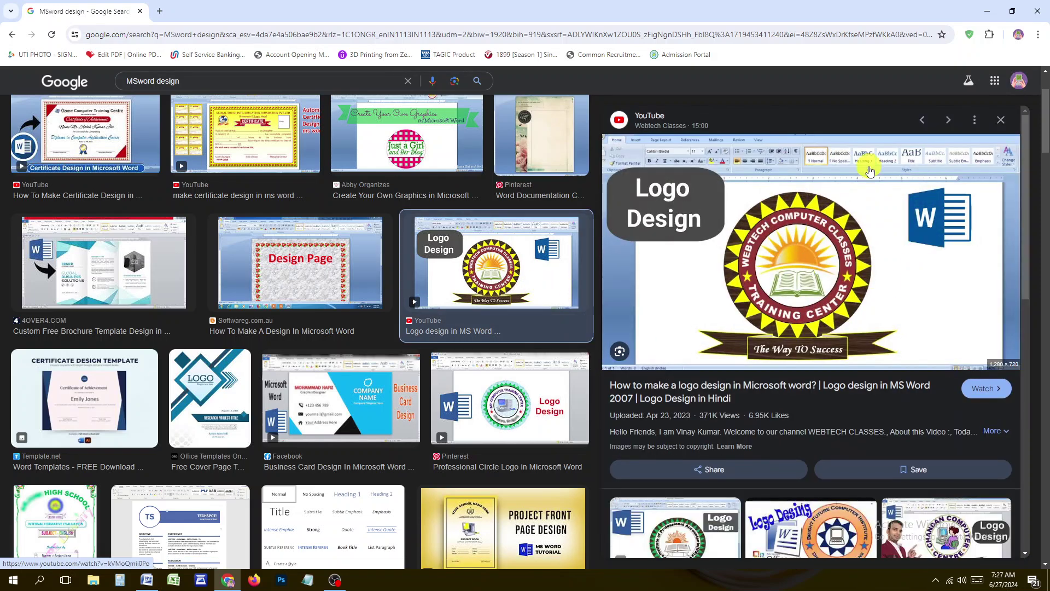
pyautogui.scroll(-6, 843, 250)
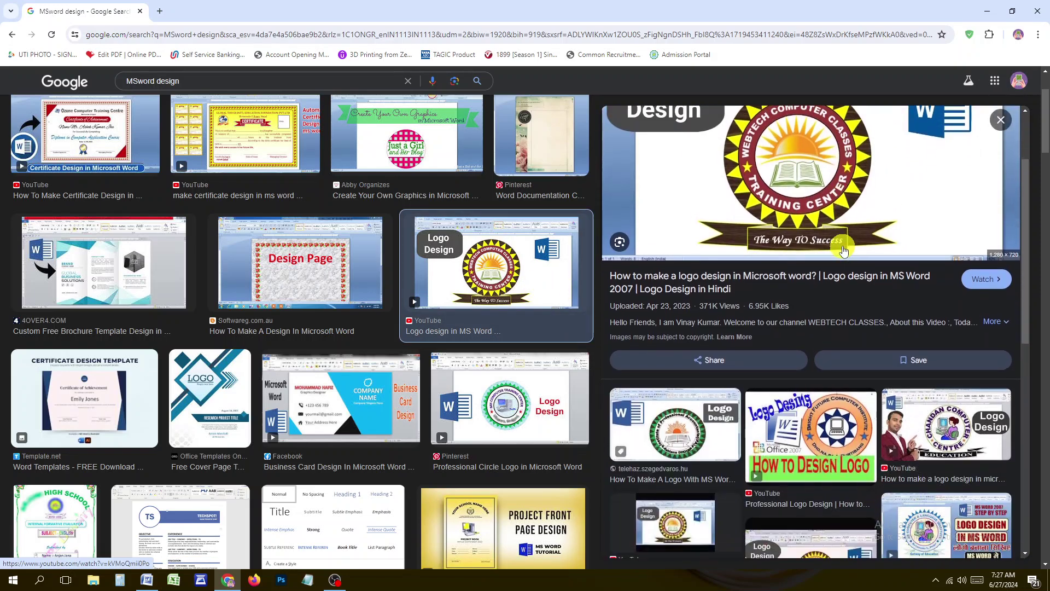
pyautogui.click(946, 221)
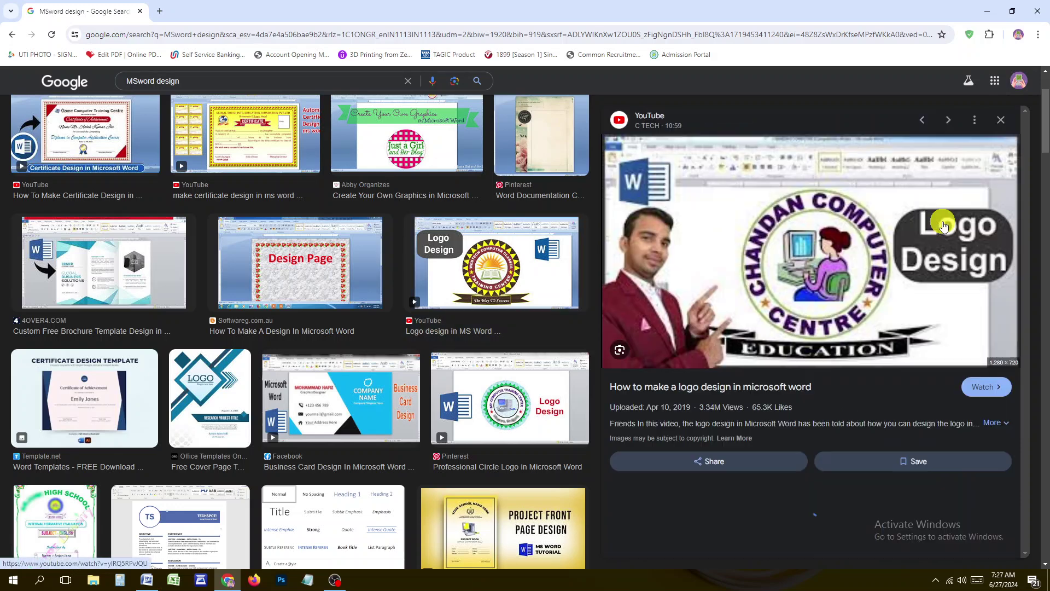
pyautogui.scroll(-7, 853, 241)
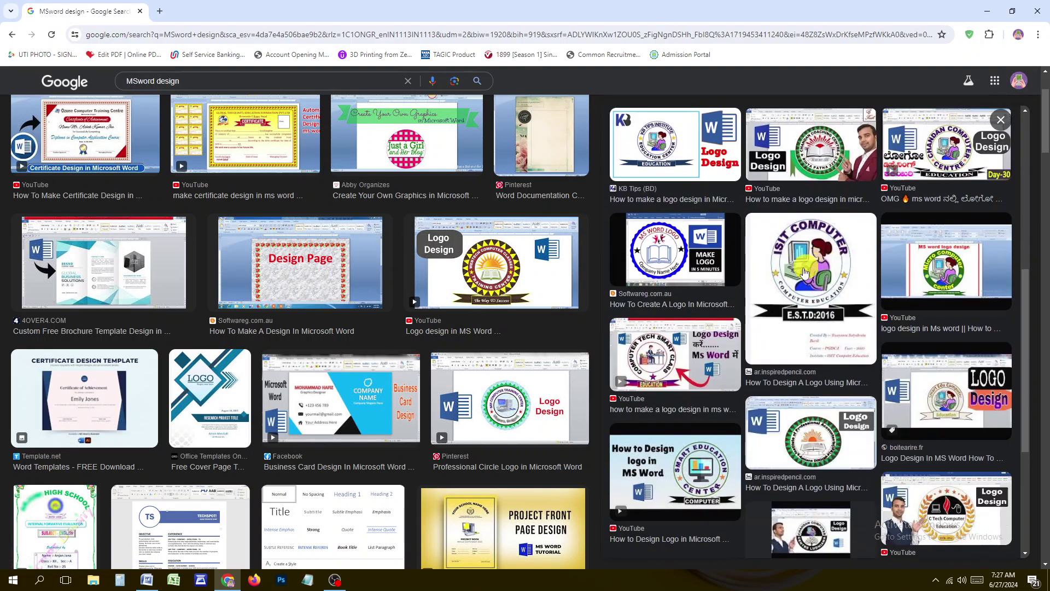
pyautogui.scroll(-3, 720, 279)
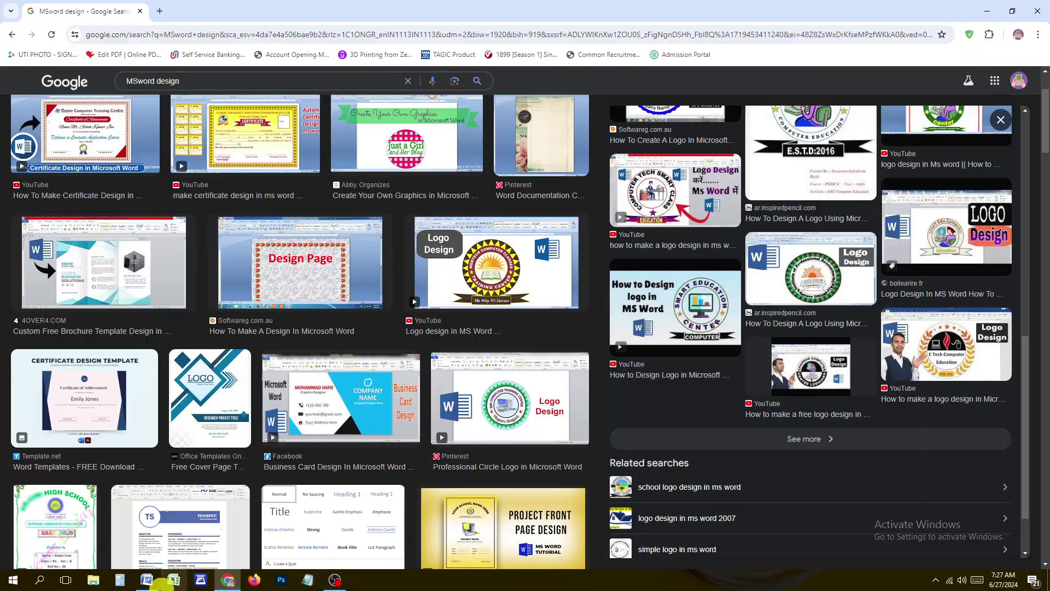
# Switch back to Microsoft Word and look through the built-in cover page designs without inserting one
pyautogui.click(146, 579)
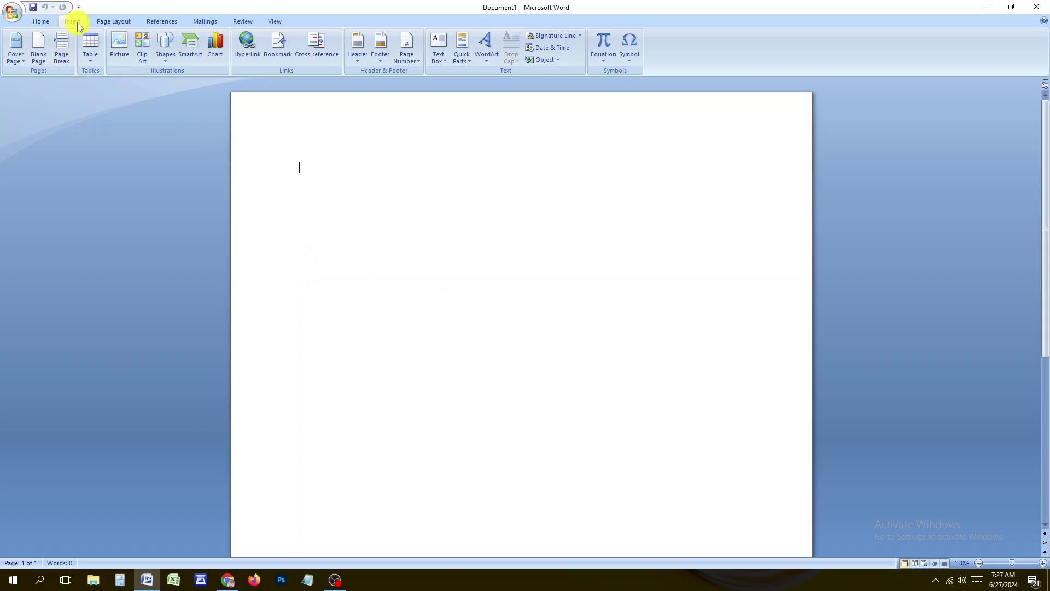
pyautogui.click(23, 60)
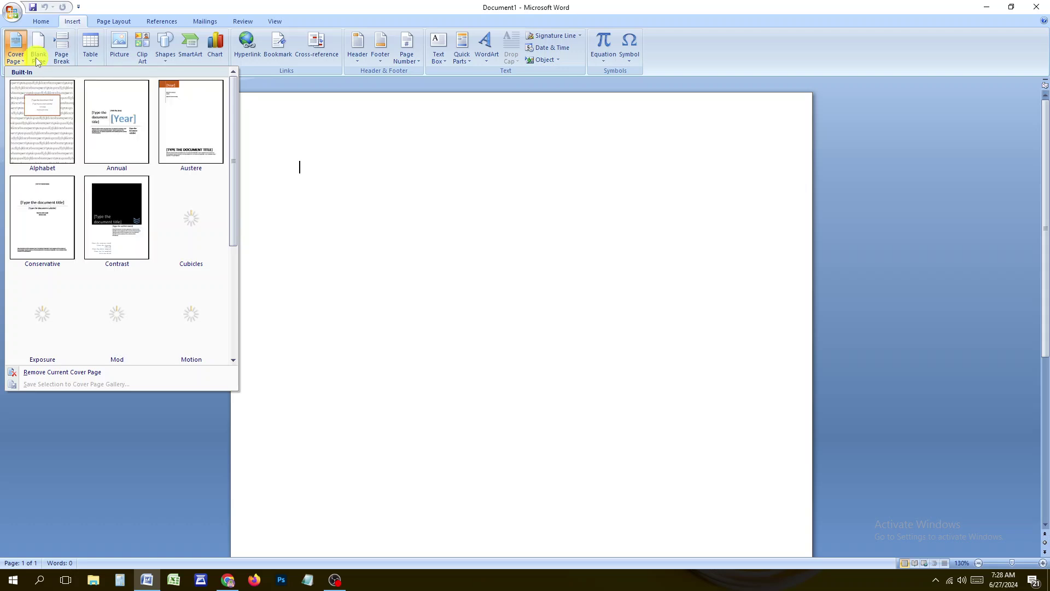
pyautogui.click(91, 54)
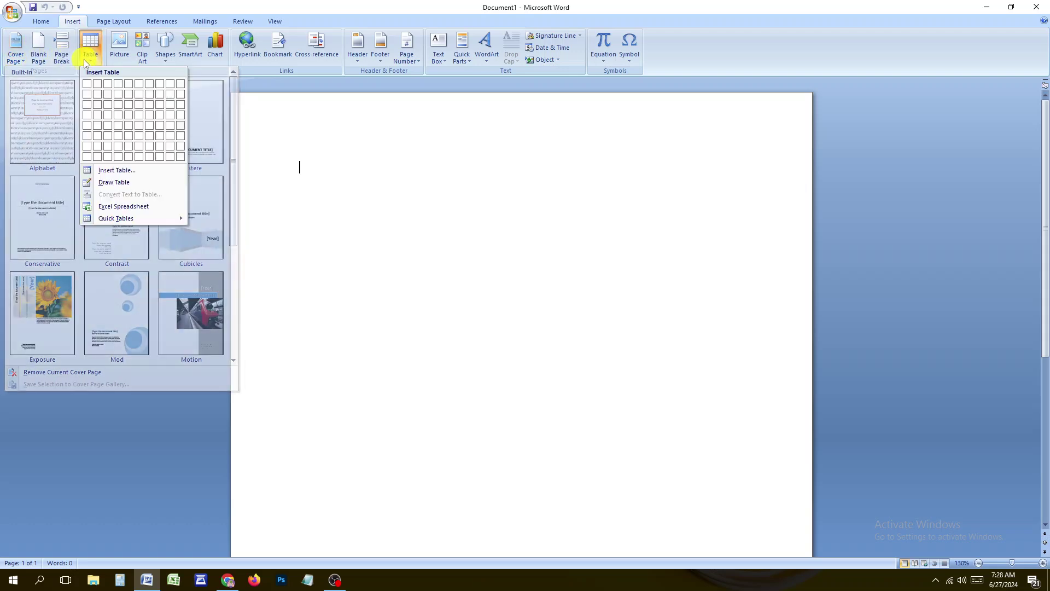
pyautogui.click(14, 102)
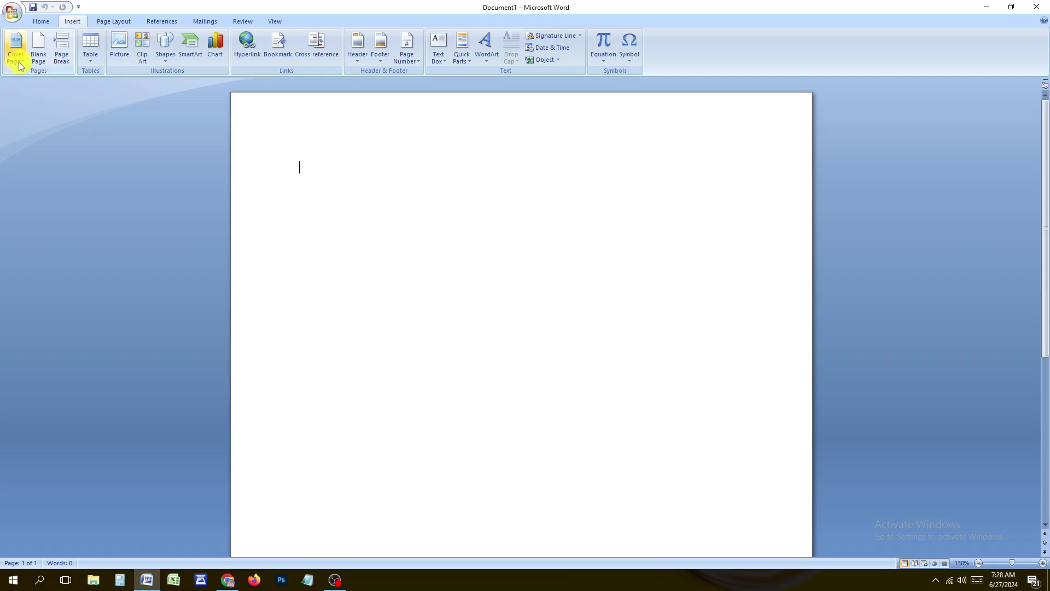
pyautogui.click(14, 61)
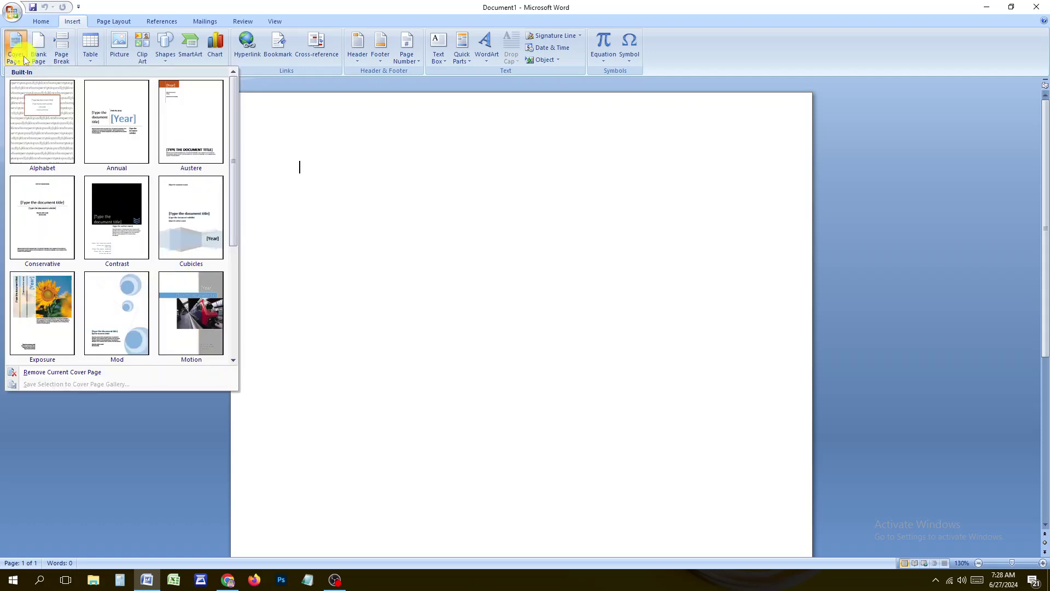
pyautogui.moveTo(235, 151); pyautogui.dragTo(229, 289)
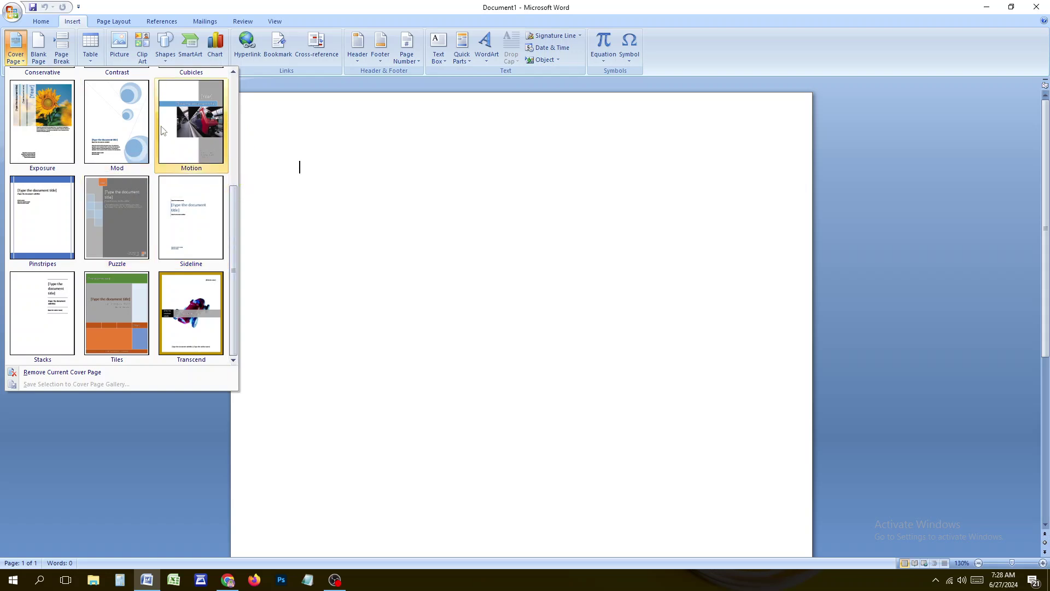
pyautogui.click(11, 11)
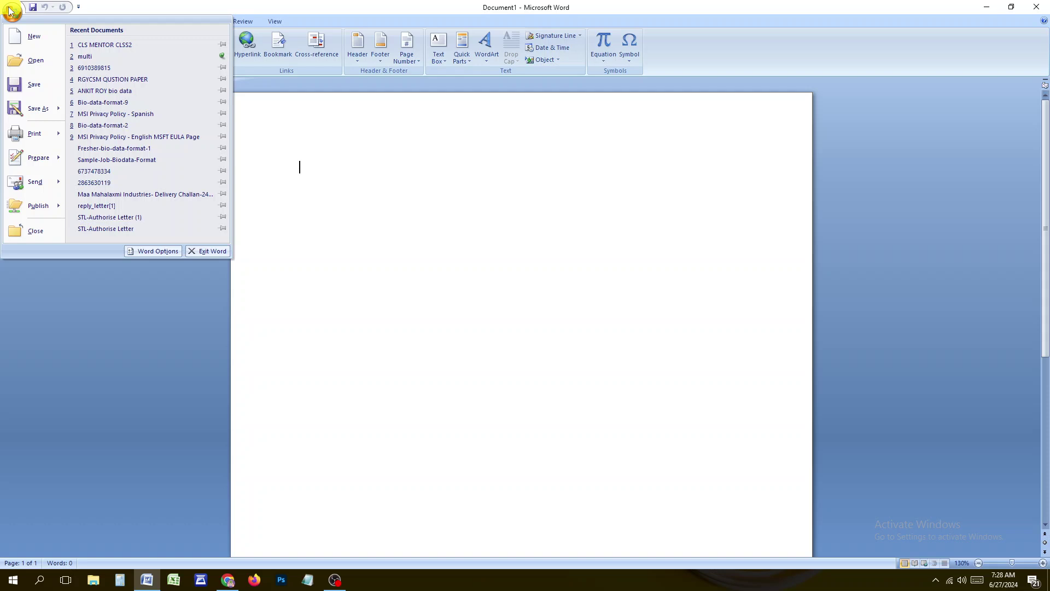
pyautogui.click(296, 169)
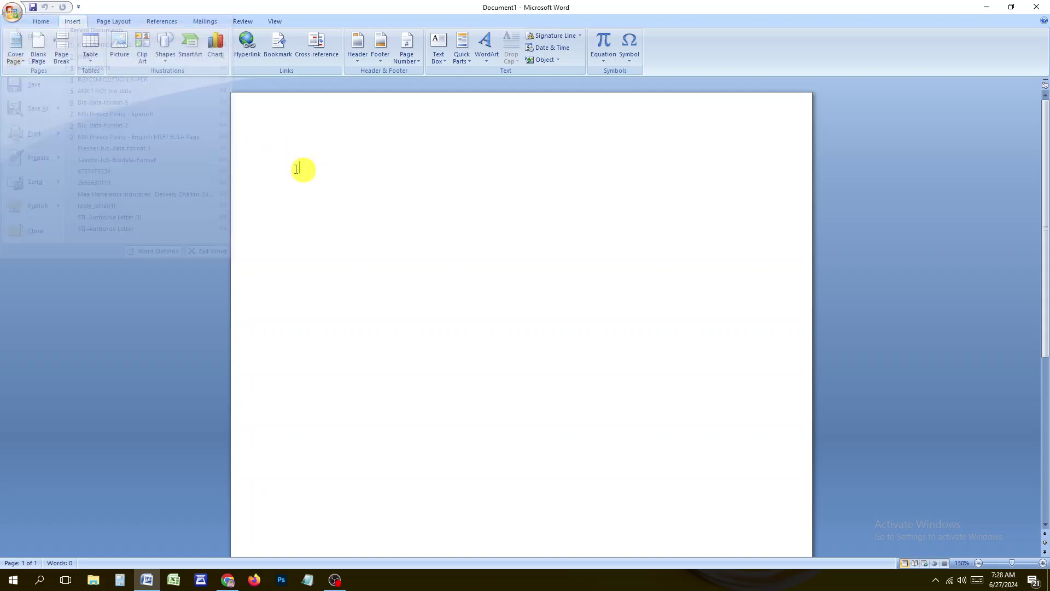
# Insert the built-in Cubicles cover page into the blank document
pyautogui.click(23, 57)
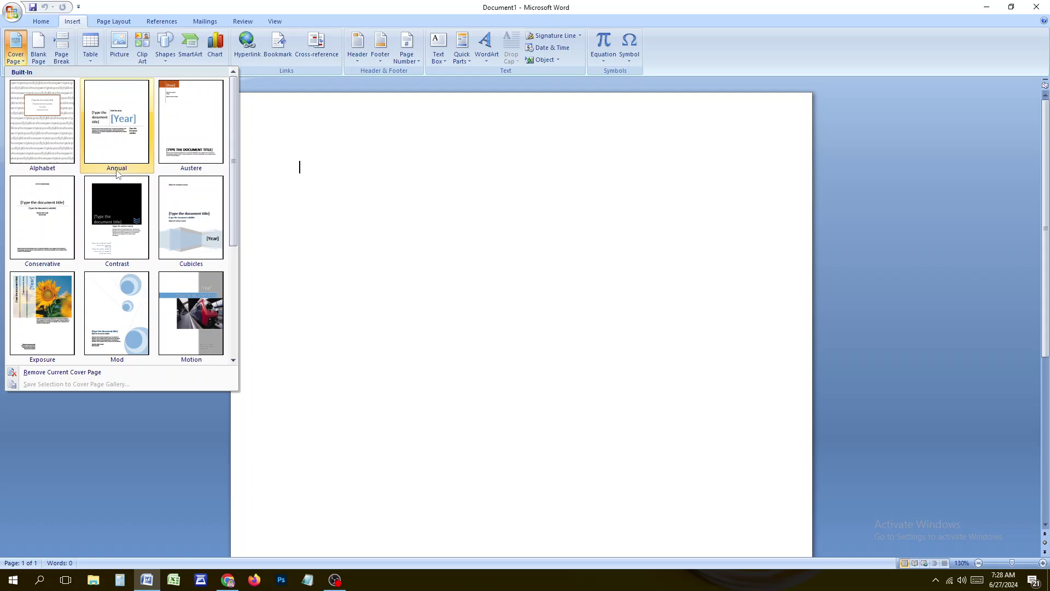
pyautogui.moveTo(235, 192); pyautogui.dragTo(216, 323)
pyautogui.scroll(5, 186, 321)
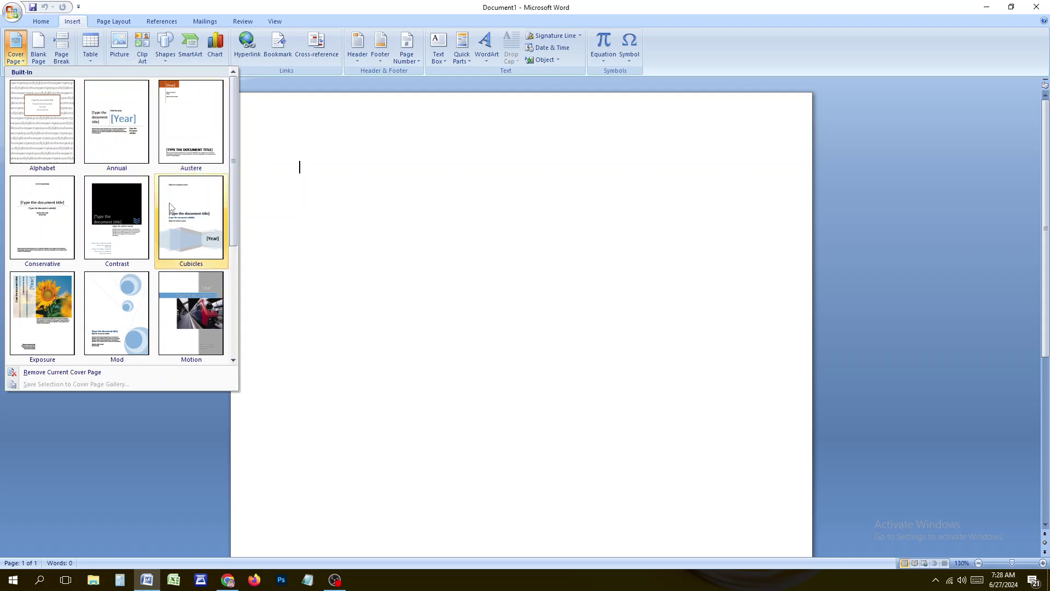
pyautogui.click(195, 231)
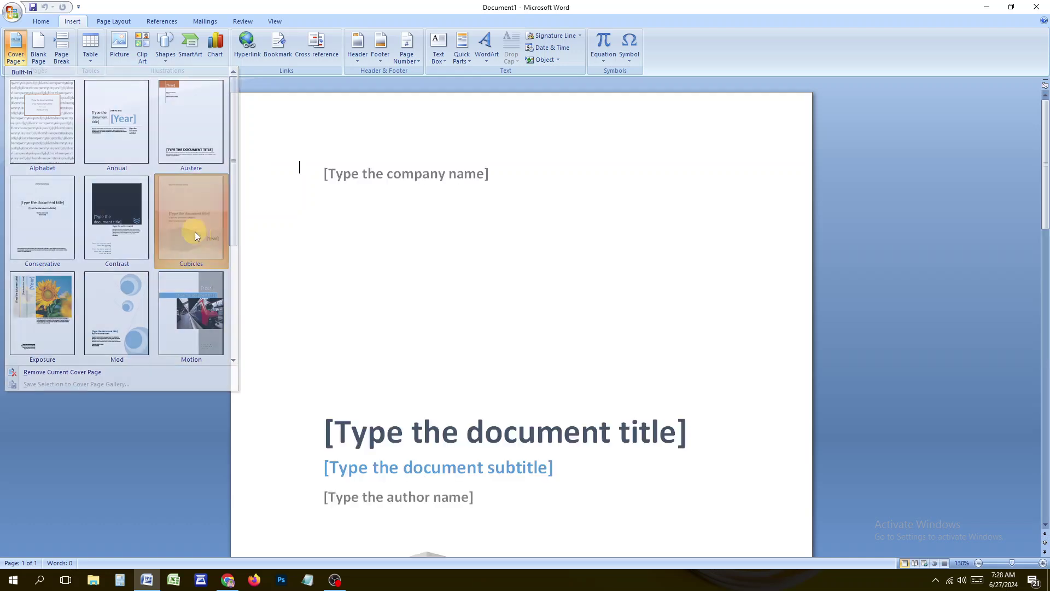
# Fill in the cover page's company name placeholder with "CLS MENTOR.COM"
pyautogui.click(377, 176)
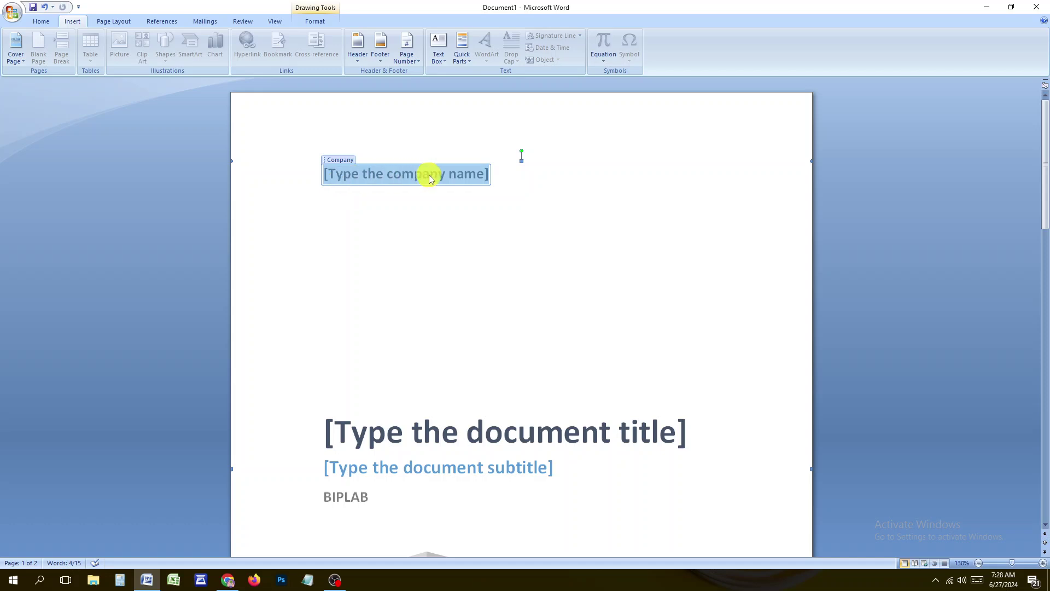
pyautogui.scroll(-8, 509, 206)
pyautogui.scroll(8, 509, 213)
pyautogui.write('CLS')
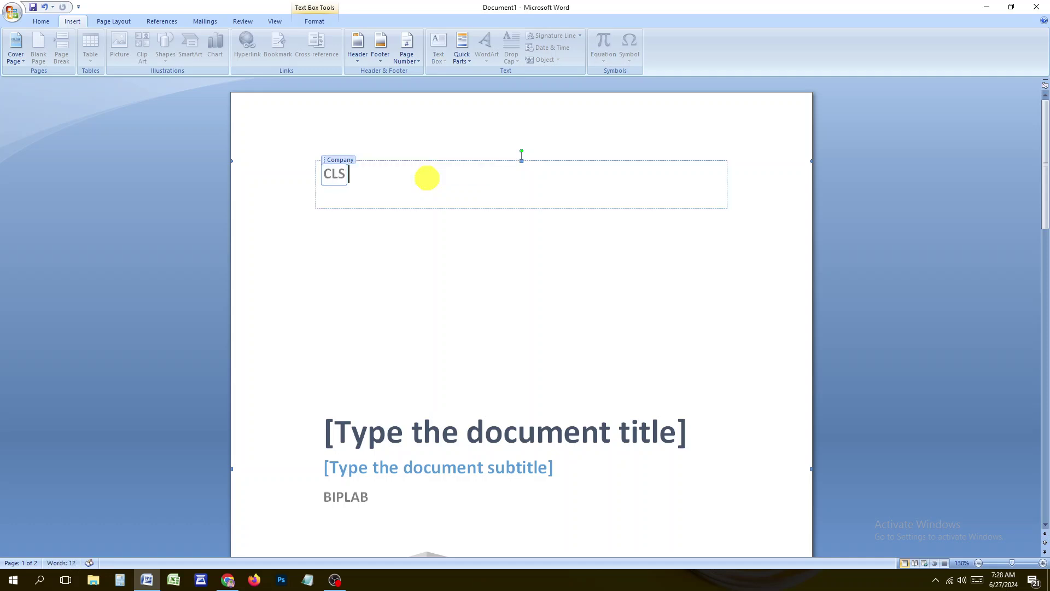
pyautogui.write(' MENTOR')
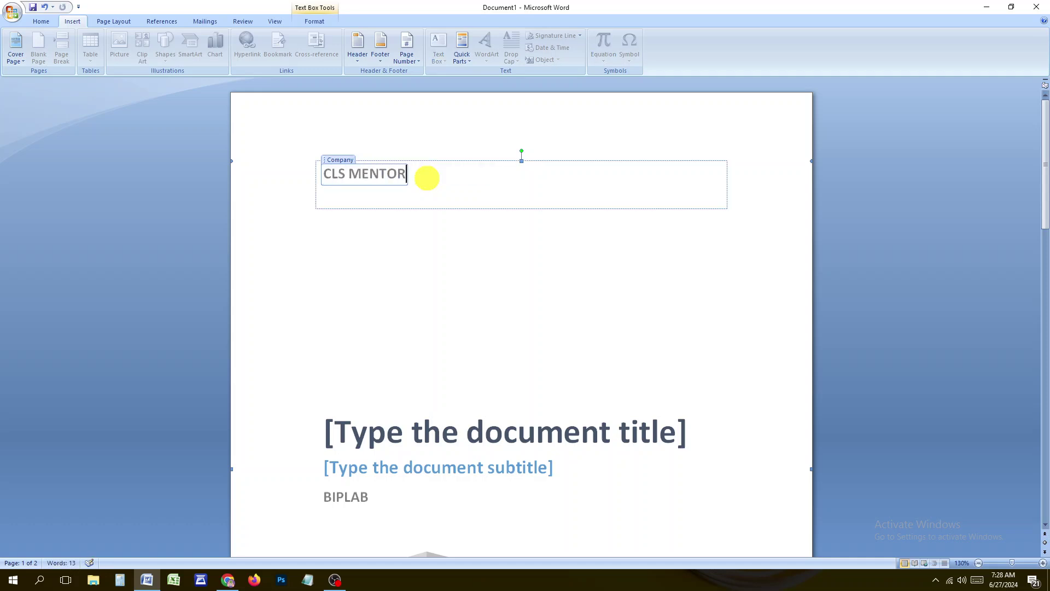
pyautogui.write('.COM')
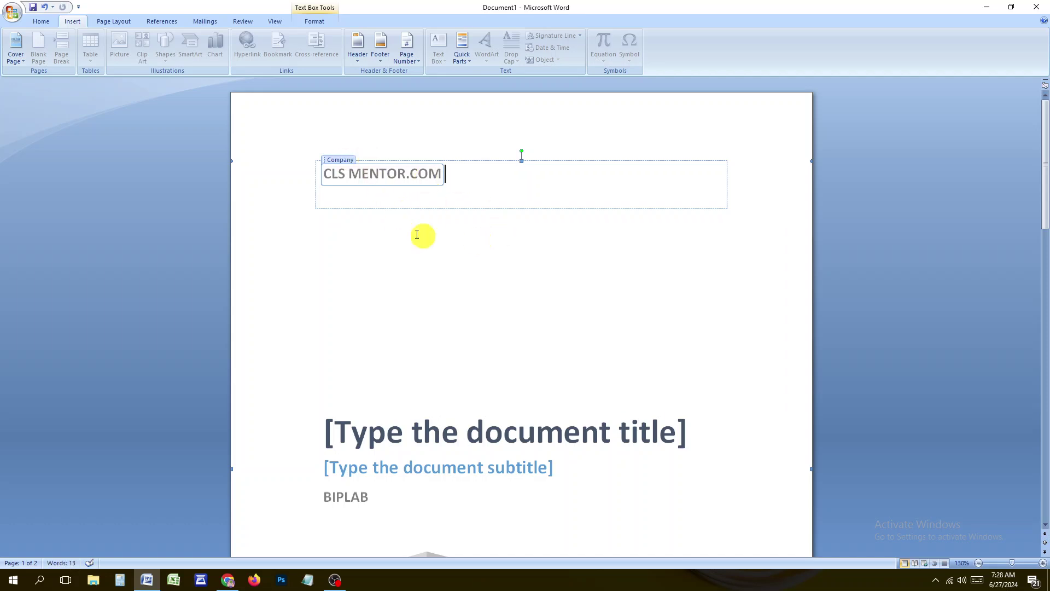
# Remove the space in the cover page's company name so it reads "CLSMENTOR.COM", and select the document title placeholder
pyautogui.click(352, 179)
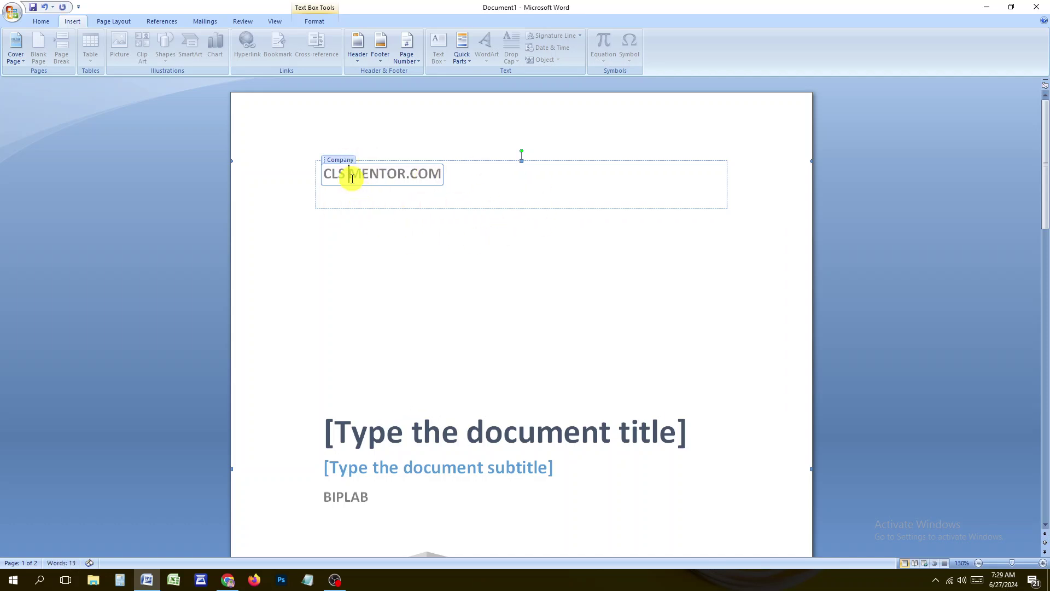
pyautogui.press('BackSpace')
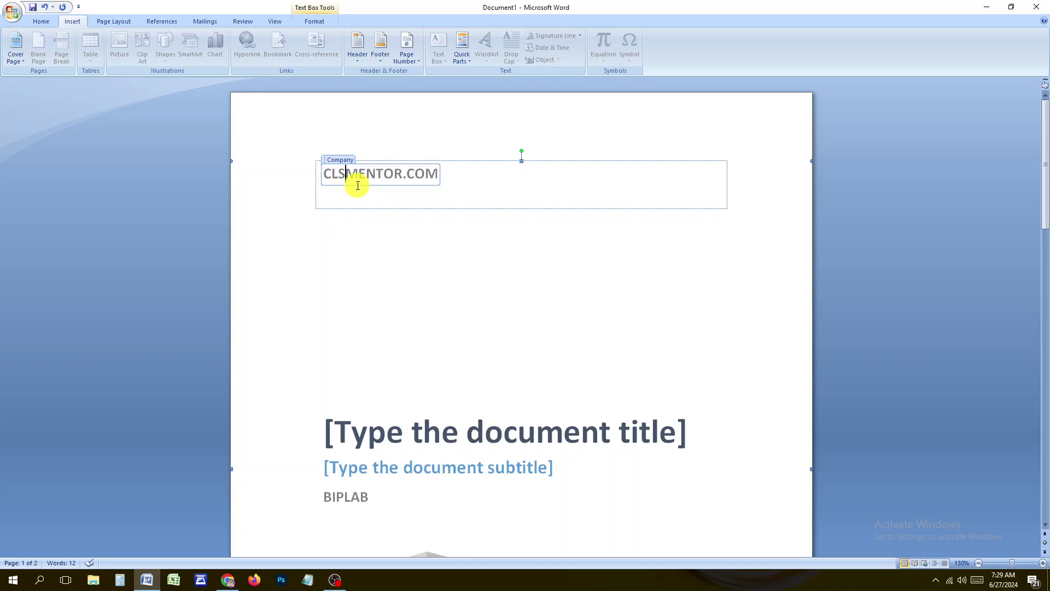
pyautogui.click(408, 302)
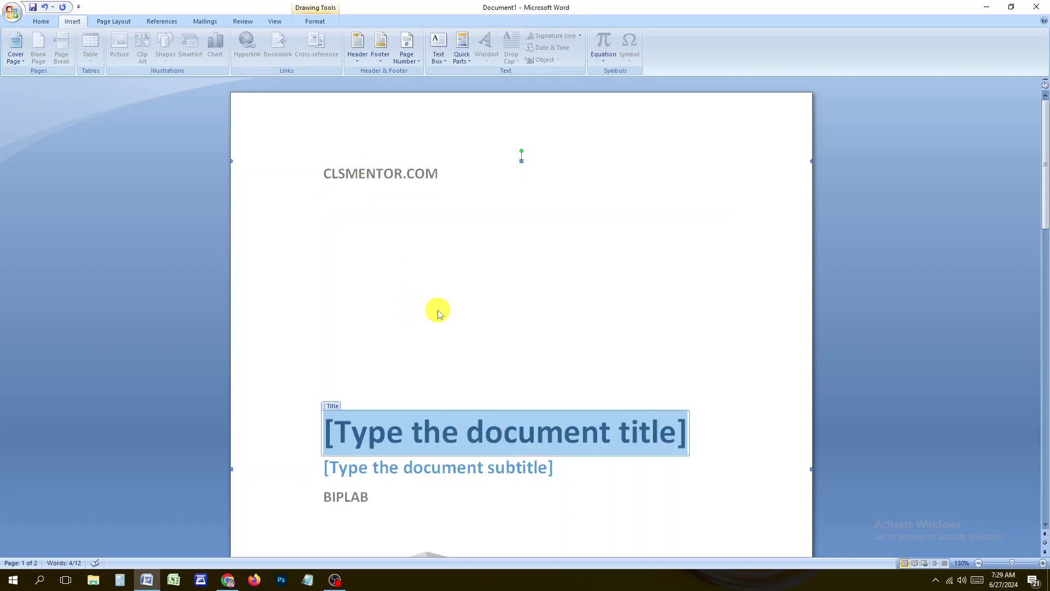
pyautogui.scroll(-3, 394, 284)
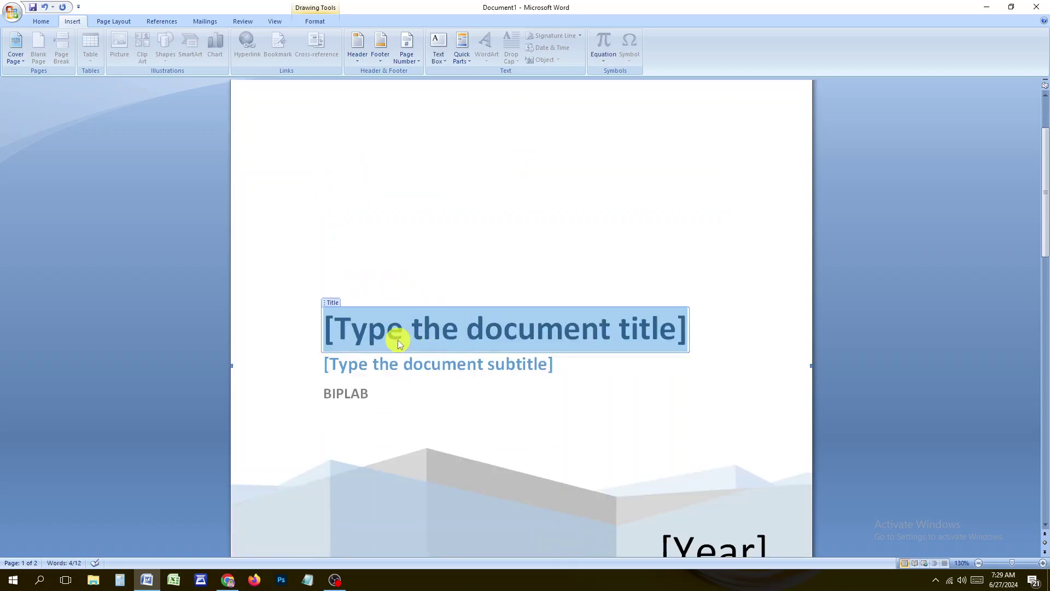
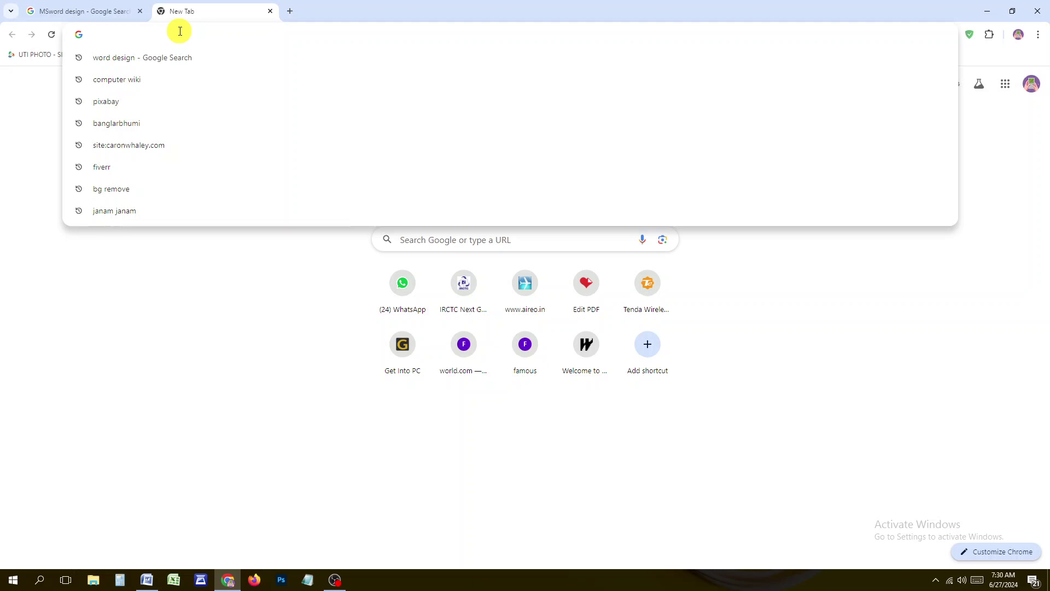
# Search Google for "MS WORD LOGO" and show the image results
pyautogui.write('MS')
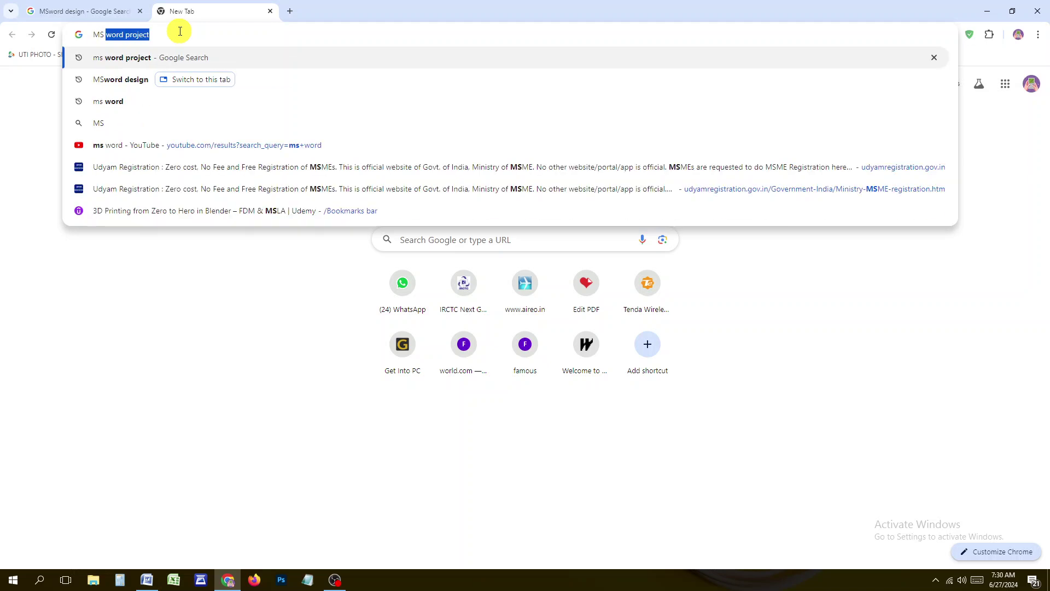
pyautogui.write(' WORD')
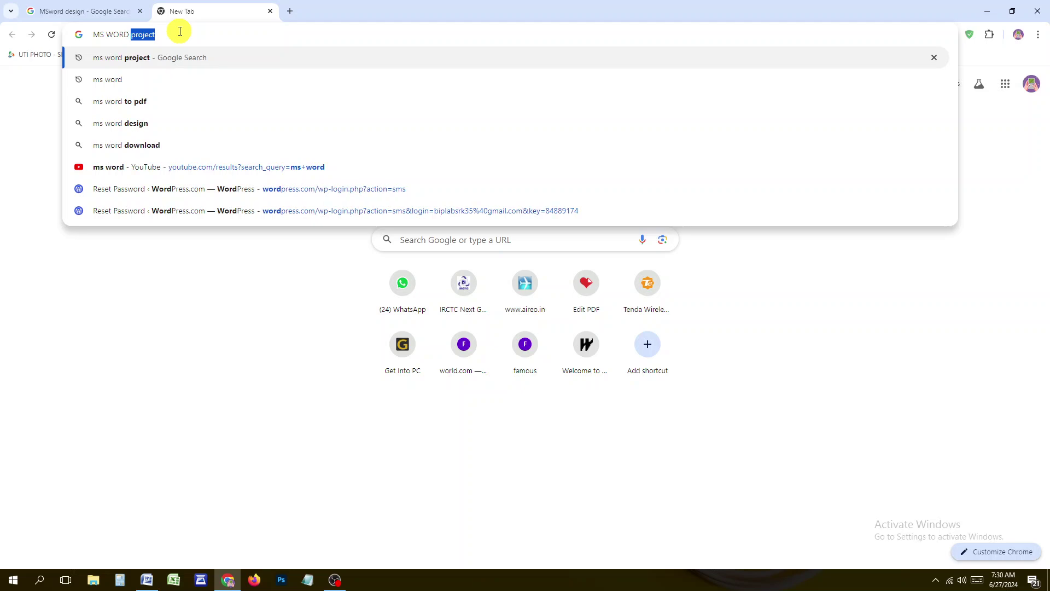
pyautogui.write(' LOGO')
pyautogui.press('Return')
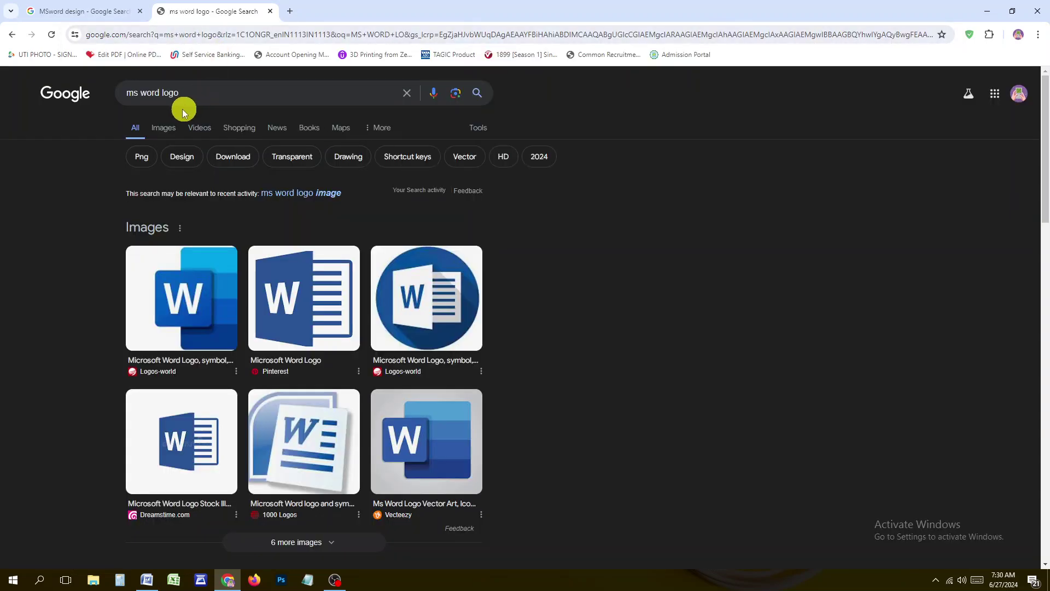
pyautogui.click(164, 129)
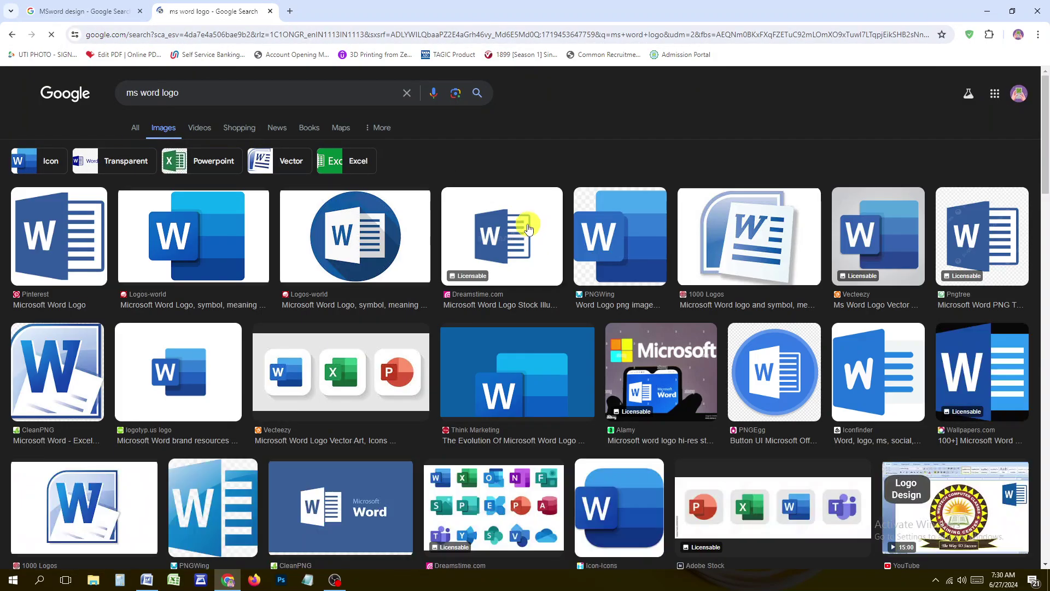
# Save the round blue Word logo image to the Downloads folder as a JPEG named "download"
pyautogui.rightClick(168, 249)
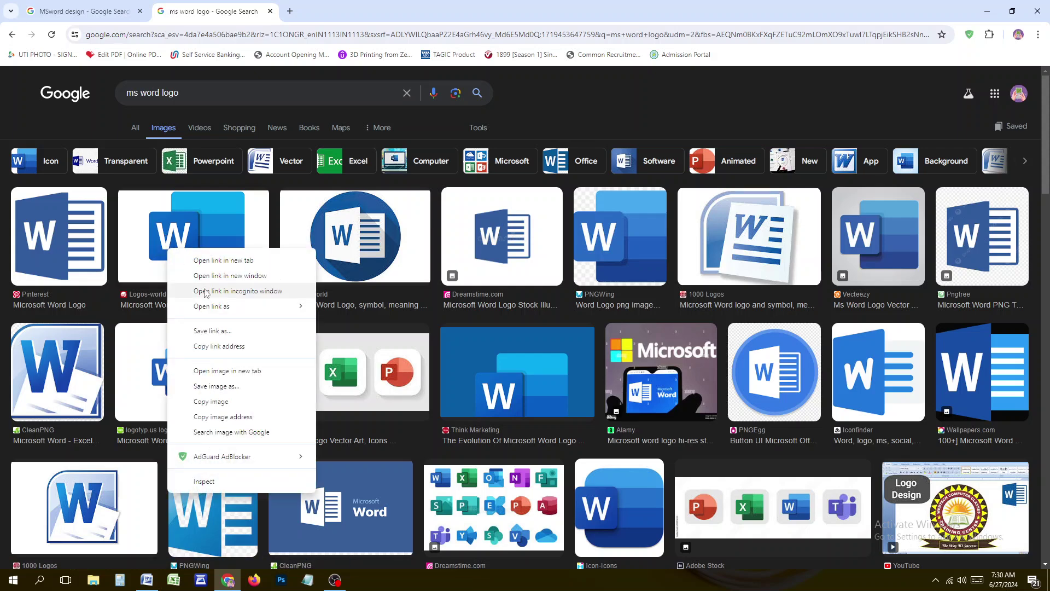
pyautogui.click(58, 231)
pyautogui.rightClick(392, 254)
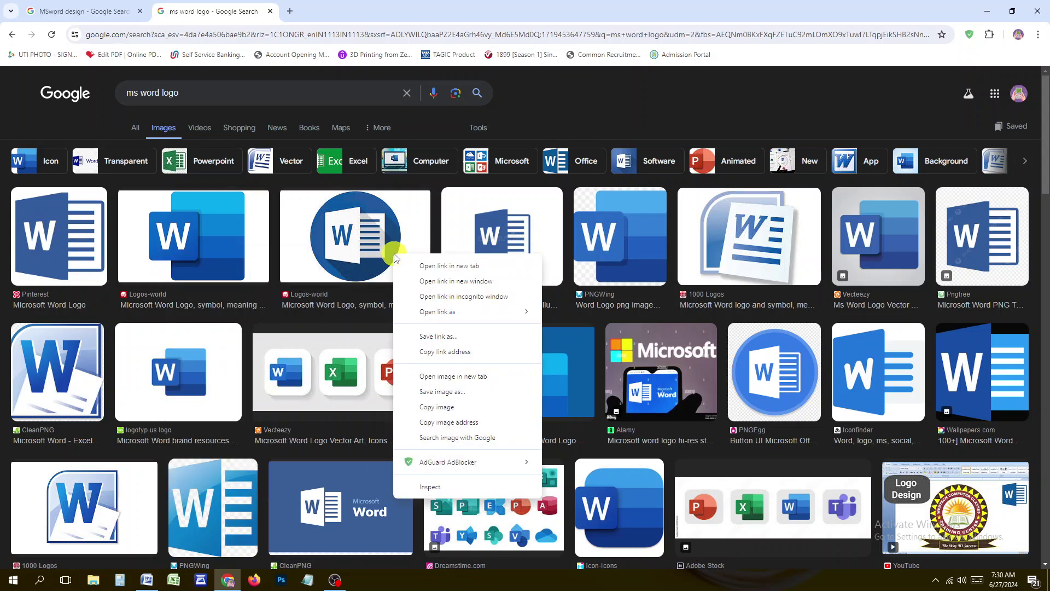
pyautogui.click(456, 388)
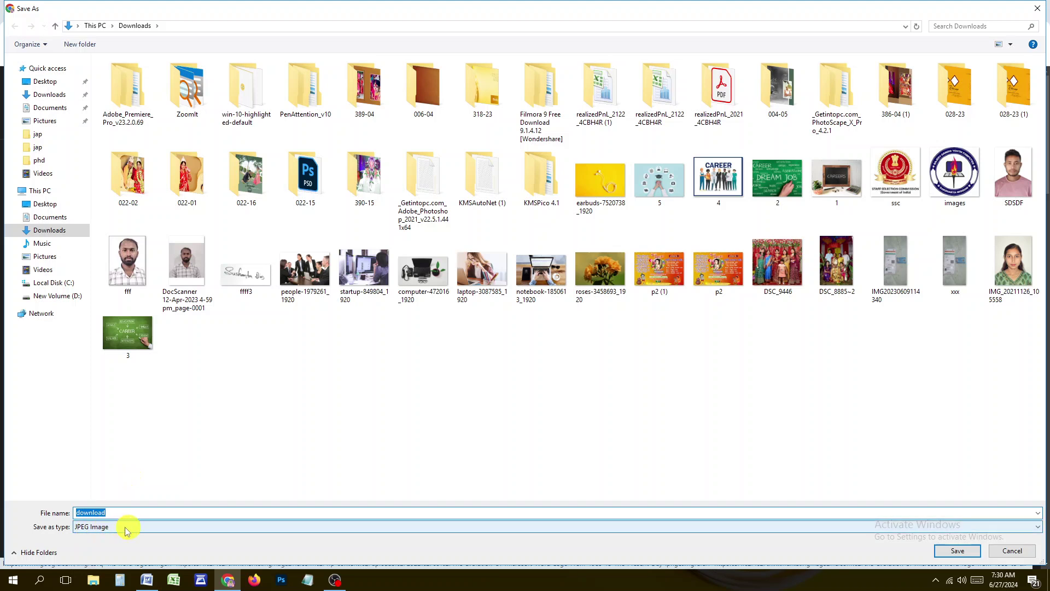
pyautogui.click(48, 101)
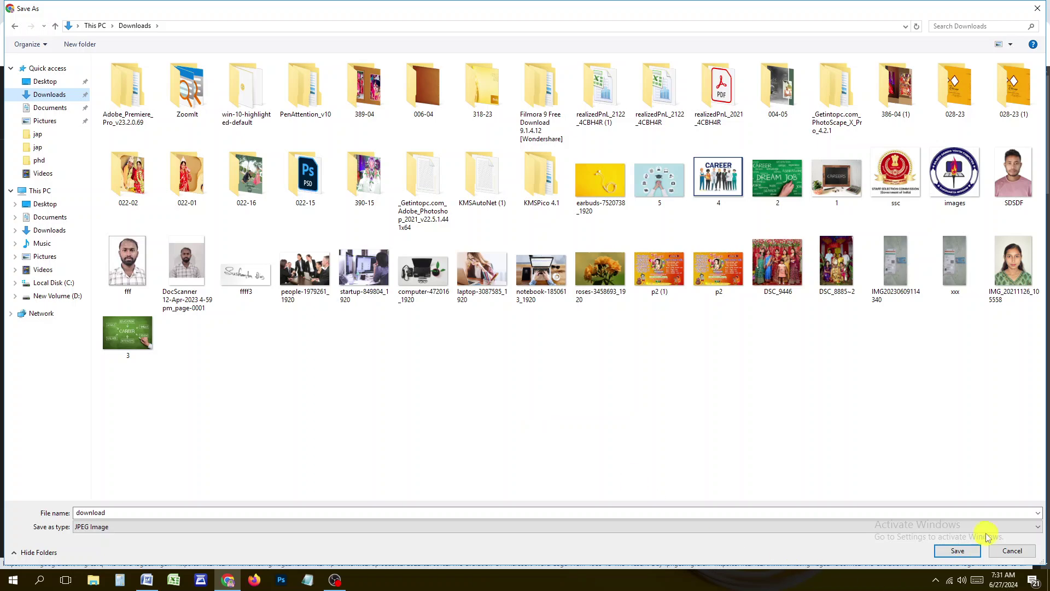
pyautogui.click(957, 551)
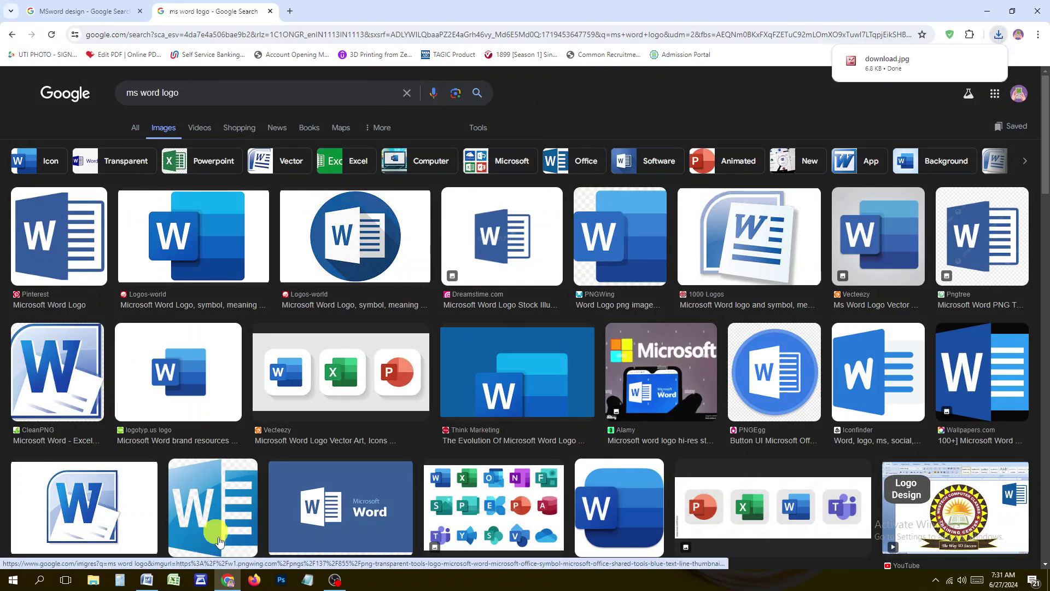
# Switch back to Microsoft Word and fill the circle on the cover page with the "word" picture from Downloads
pyautogui.click(147, 582)
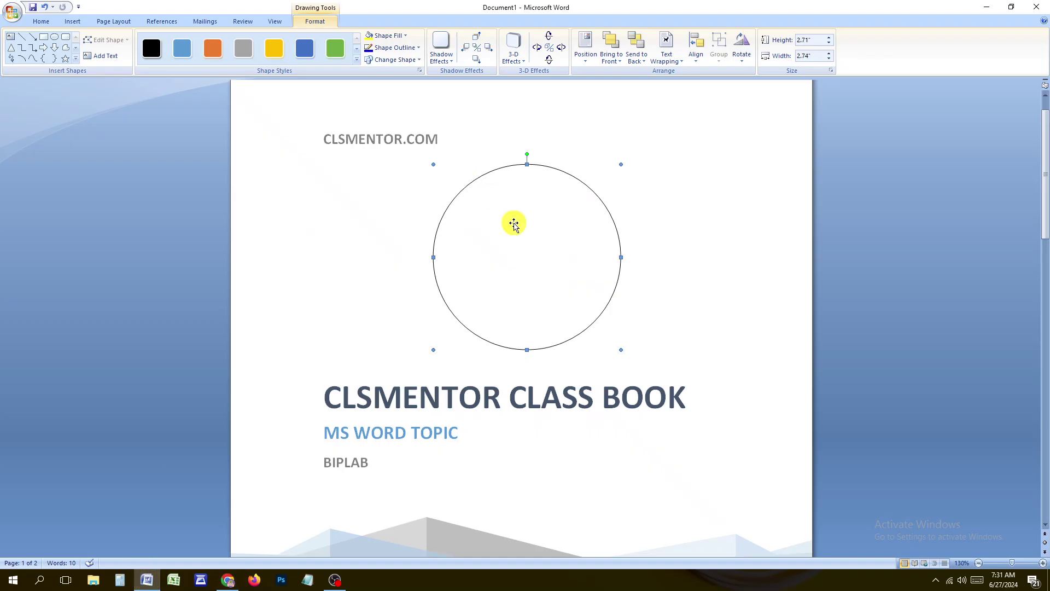
pyautogui.click(395, 39)
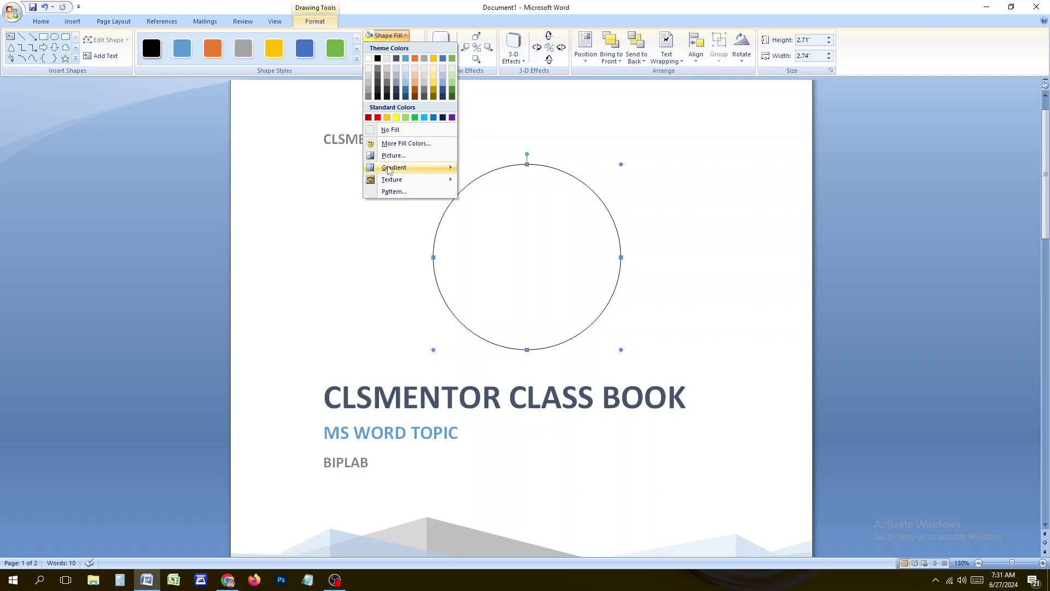
pyautogui.click(406, 157)
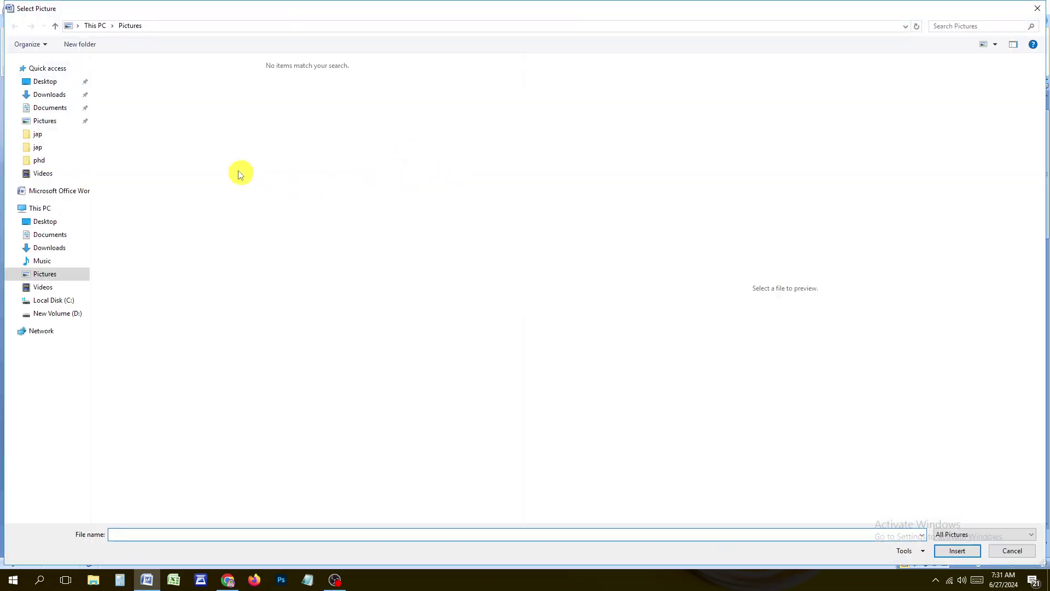
pyautogui.click(38, 99)
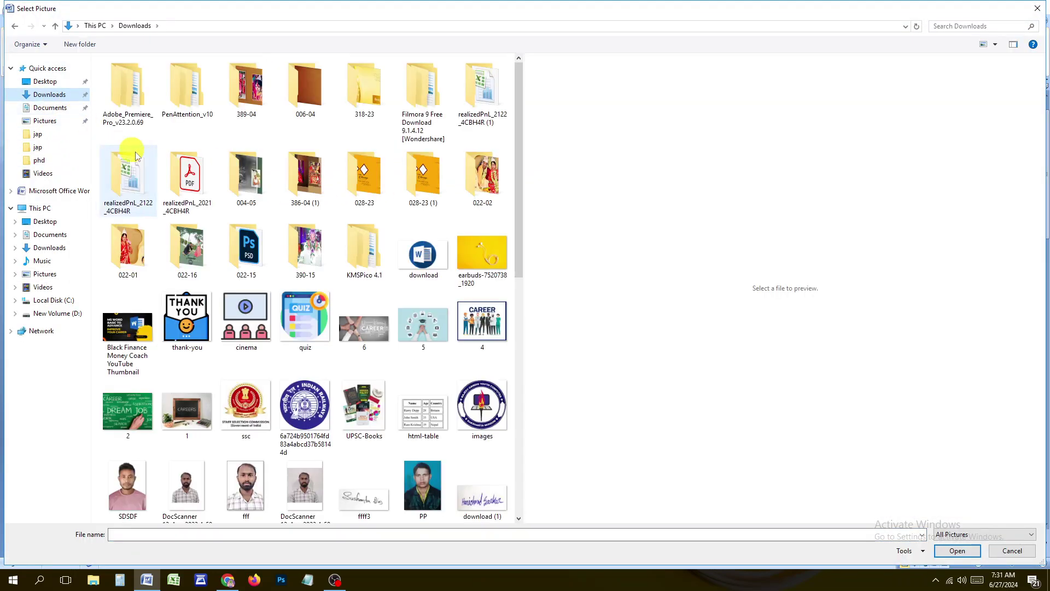
pyautogui.click(304, 328)
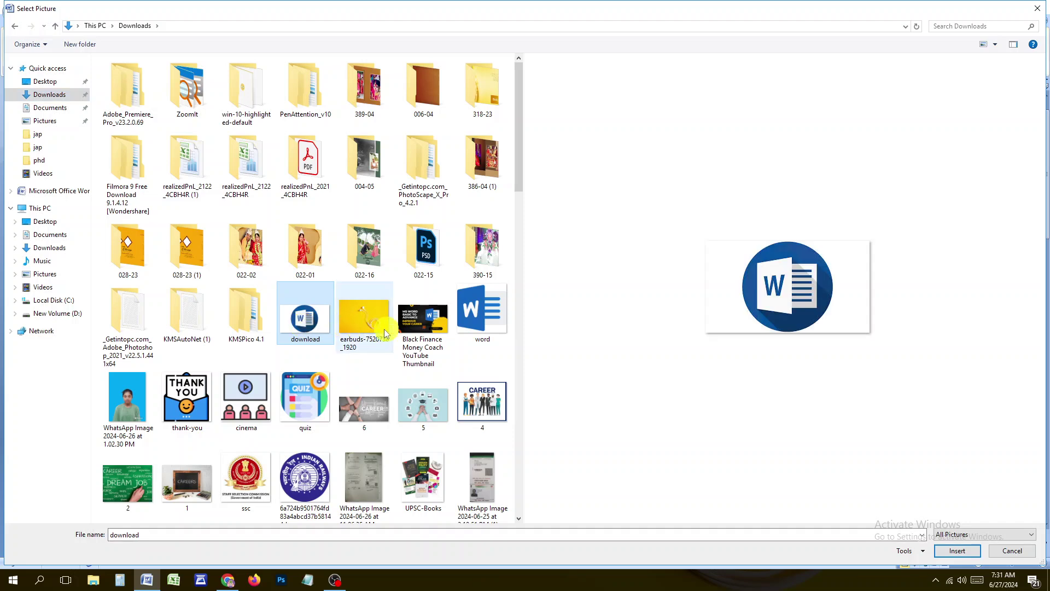
pyautogui.doubleClick(474, 320)
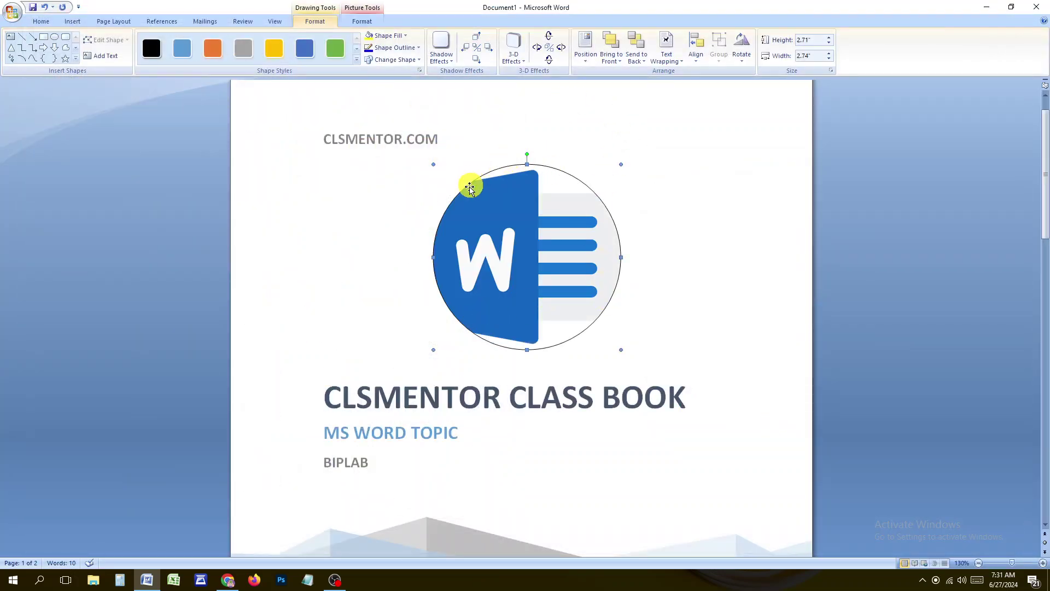
# Remove the outline from the picture-filled circle on the cover page and deselect it
pyautogui.click(389, 35)
pyautogui.click(390, 49)
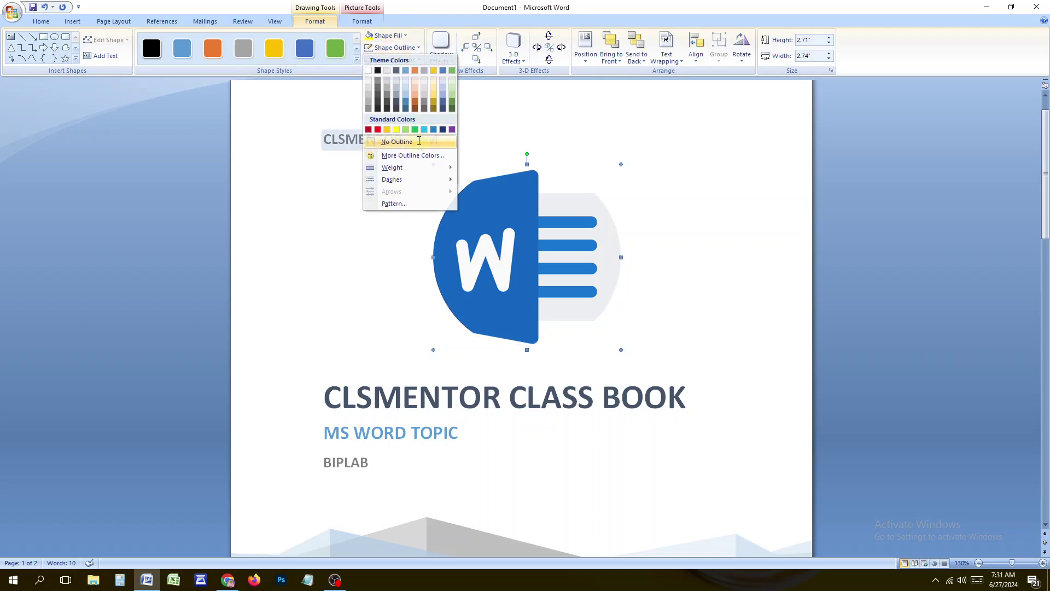
pyautogui.click(381, 141)
pyautogui.click(745, 220)
pyautogui.scroll(-3, 692, 301)
pyautogui.scroll(3, 691, 301)
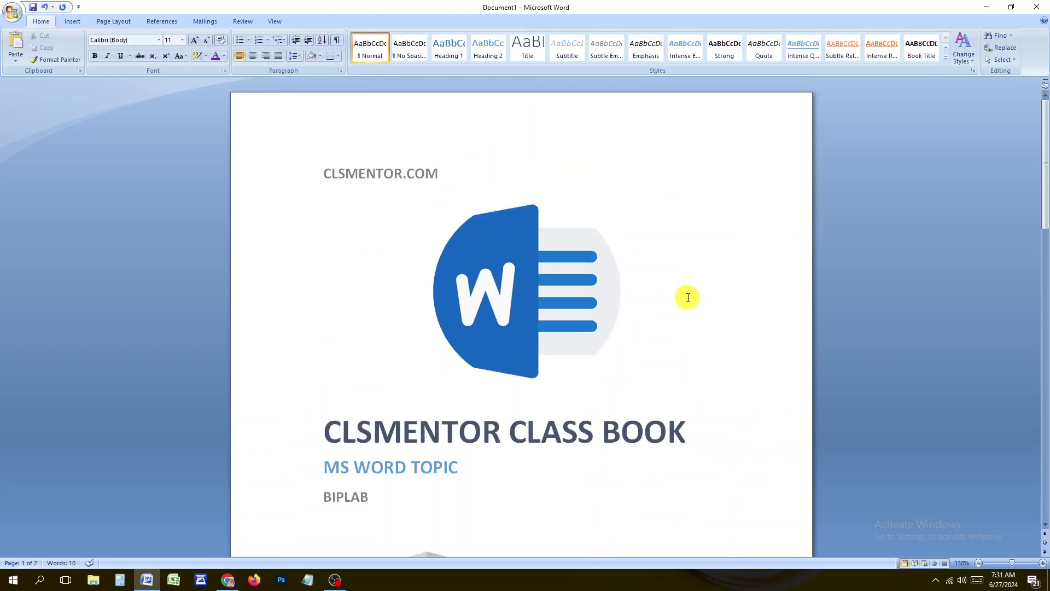
# Enter the text =RAND(10,3) at the beginning of the blank second page
pyautogui.keyDown('ctrl'); pyautogui.scroll(-7, 686, 297); pyautogui.keyUp('ctrl')
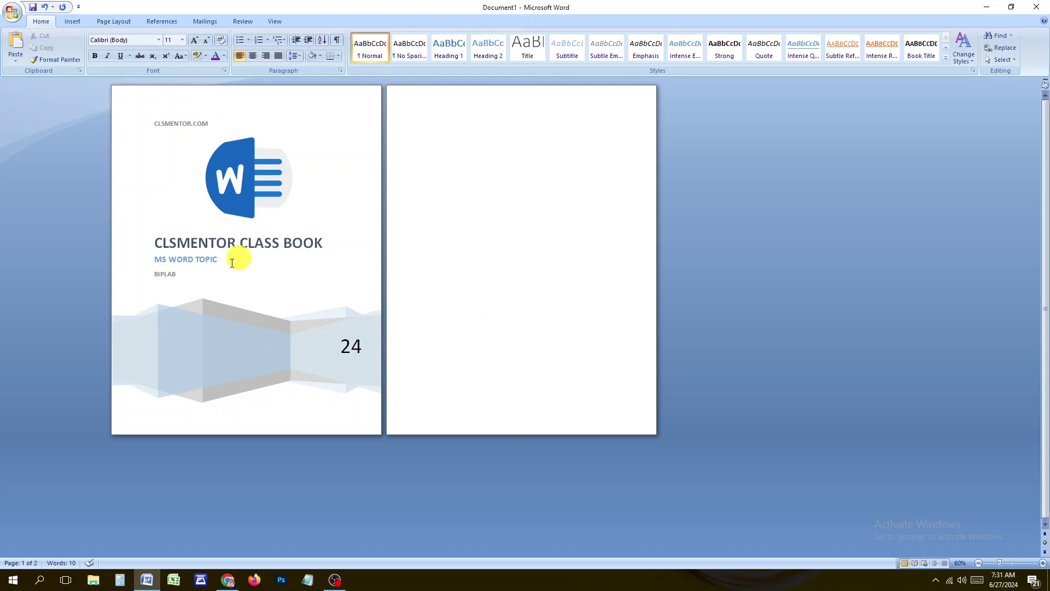
pyautogui.keyDown('ctrl'); pyautogui.scroll(2, 292, 251); pyautogui.keyUp('ctrl')
pyautogui.keyDown('ctrl'); pyautogui.scroll(1, 290, 241); pyautogui.keyUp('ctrl')
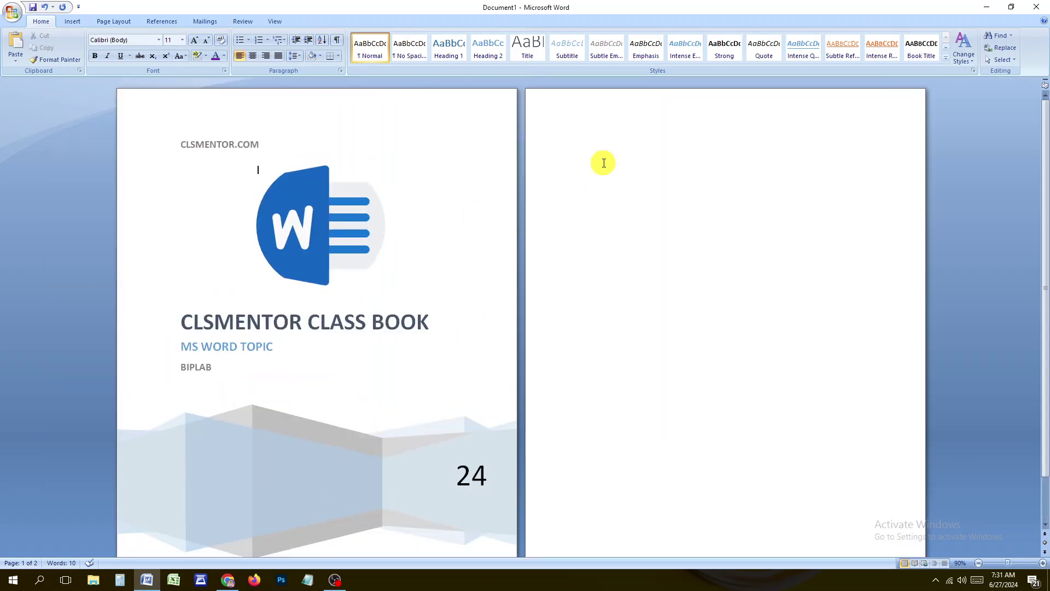
pyautogui.click(604, 132)
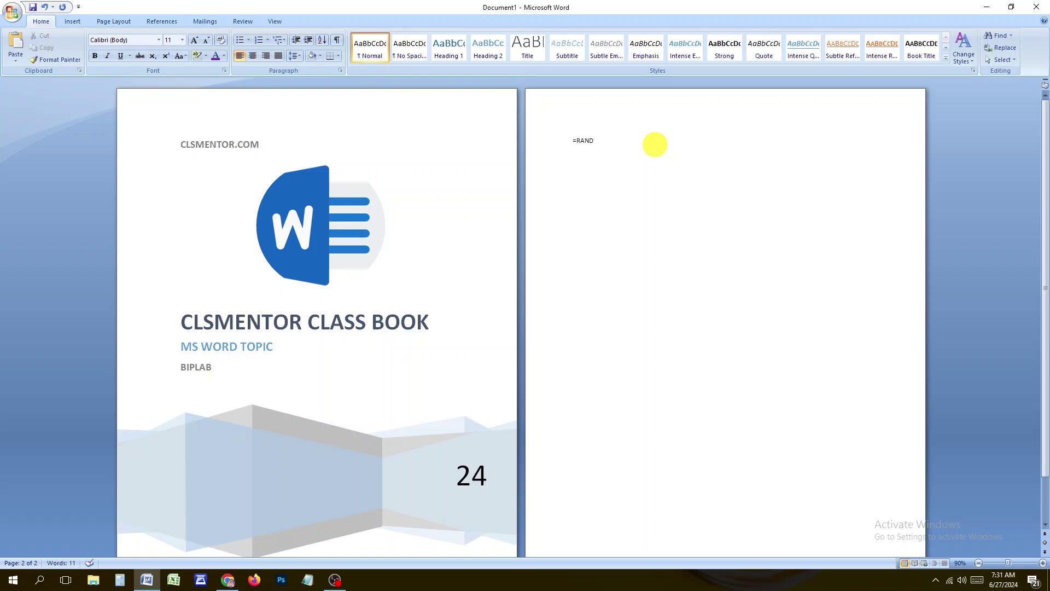
pyautogui.keyDown('ctrl'); pyautogui.scroll(9, 654, 145); pyautogui.keyUp('ctrl')
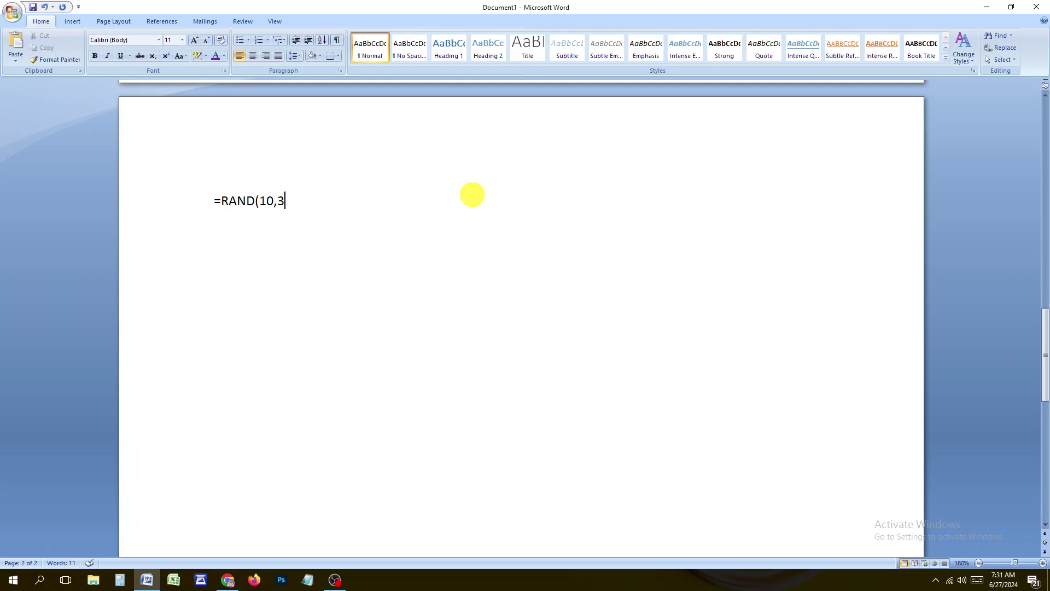
# Magnify the =RAND(10,3) line and examine its parts, including the two numbers and the comma between them
pyautogui.doubleClick(263, 200)
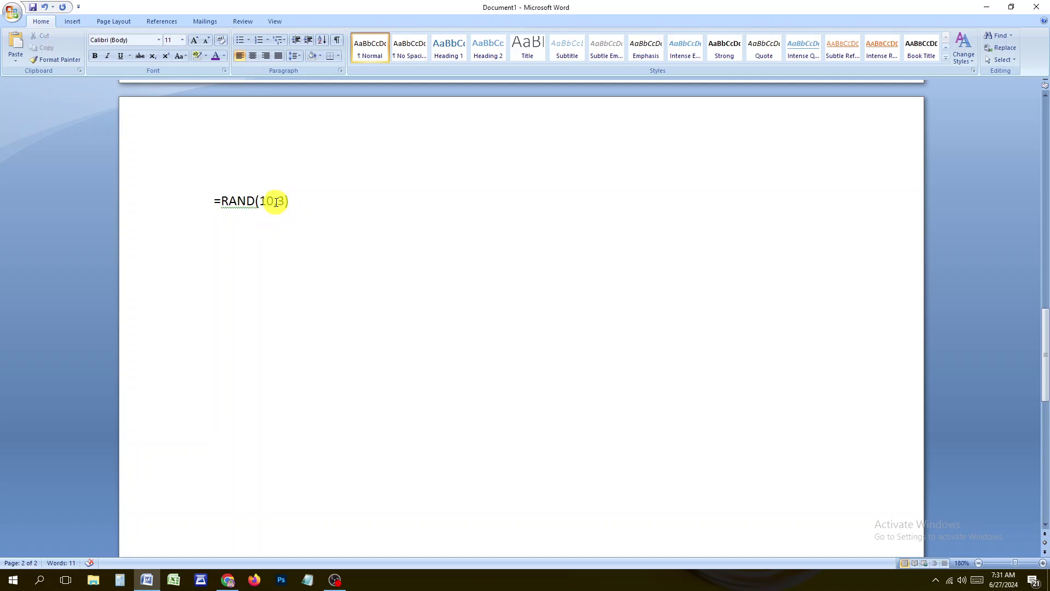
pyautogui.keyDown('ctrl'); pyautogui.scroll(7, 279, 218); pyautogui.keyUp('ctrl')
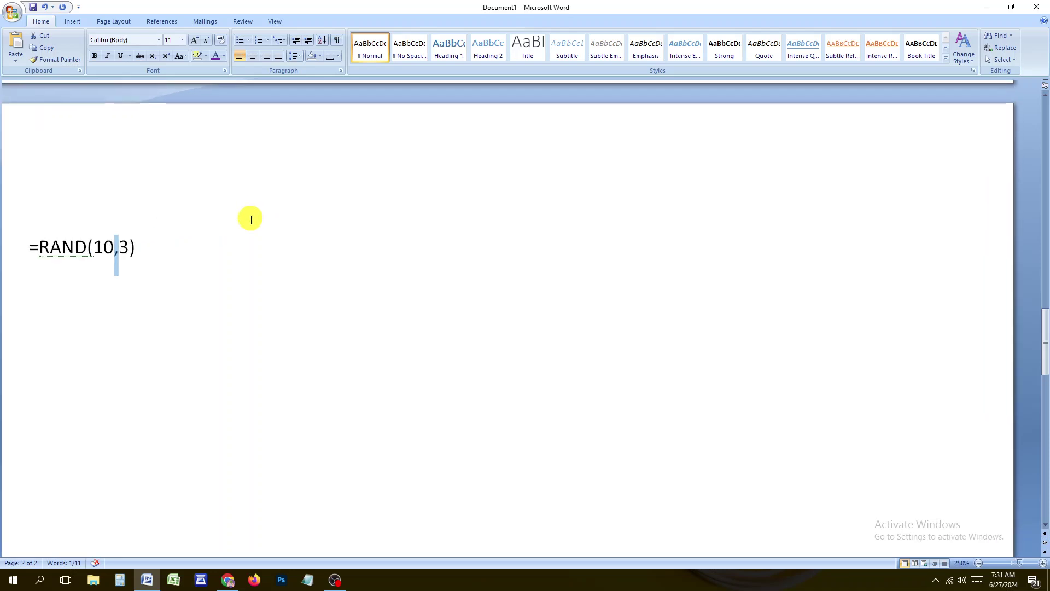
pyautogui.moveTo(207, 554); pyautogui.dragTo(19, 539)
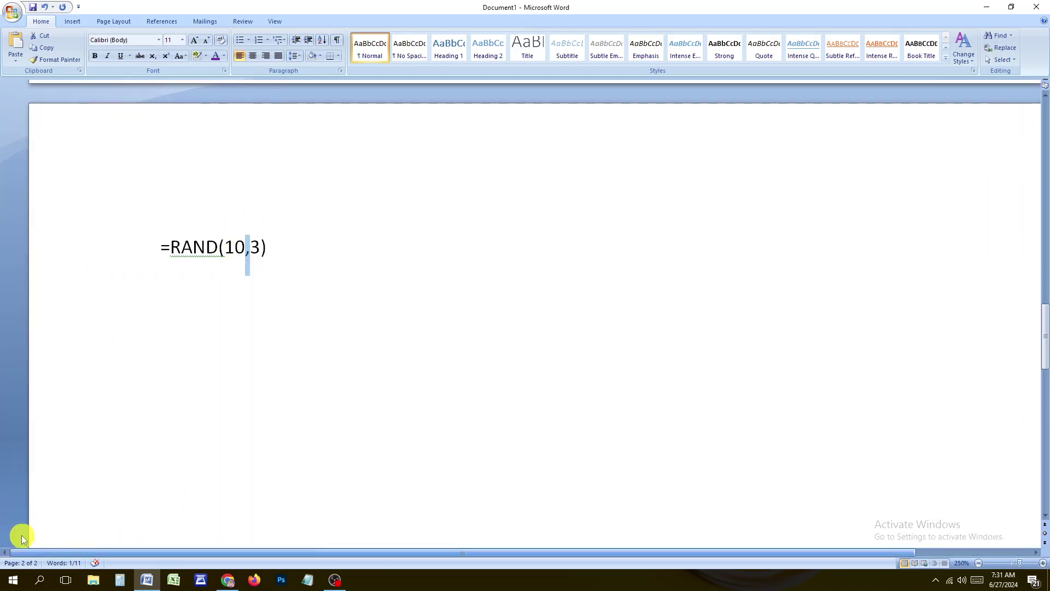
pyautogui.click(166, 276)
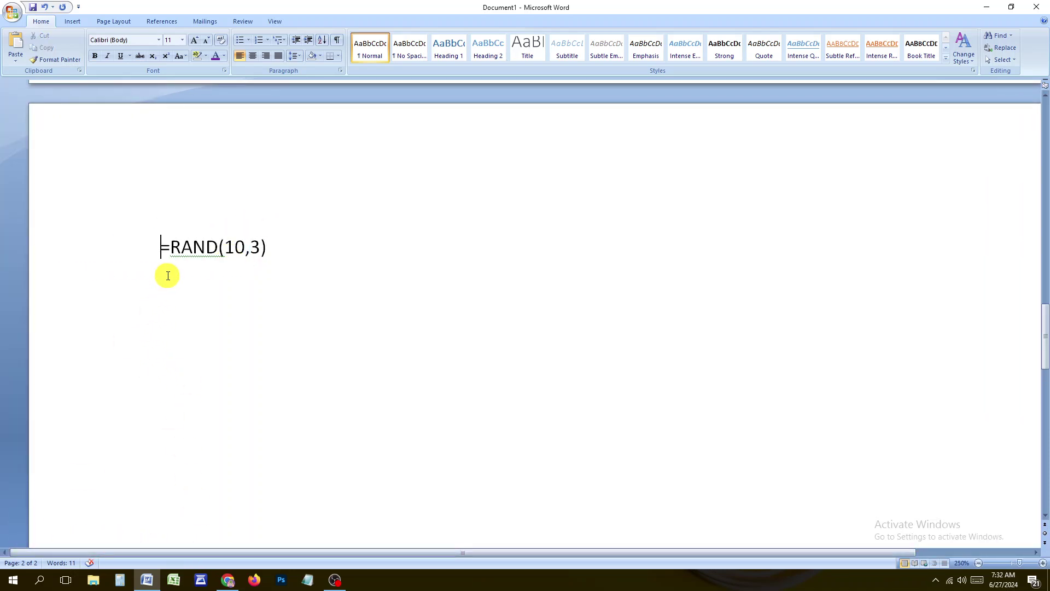
pyautogui.press('super+plus')
pyautogui.click(29, 84)
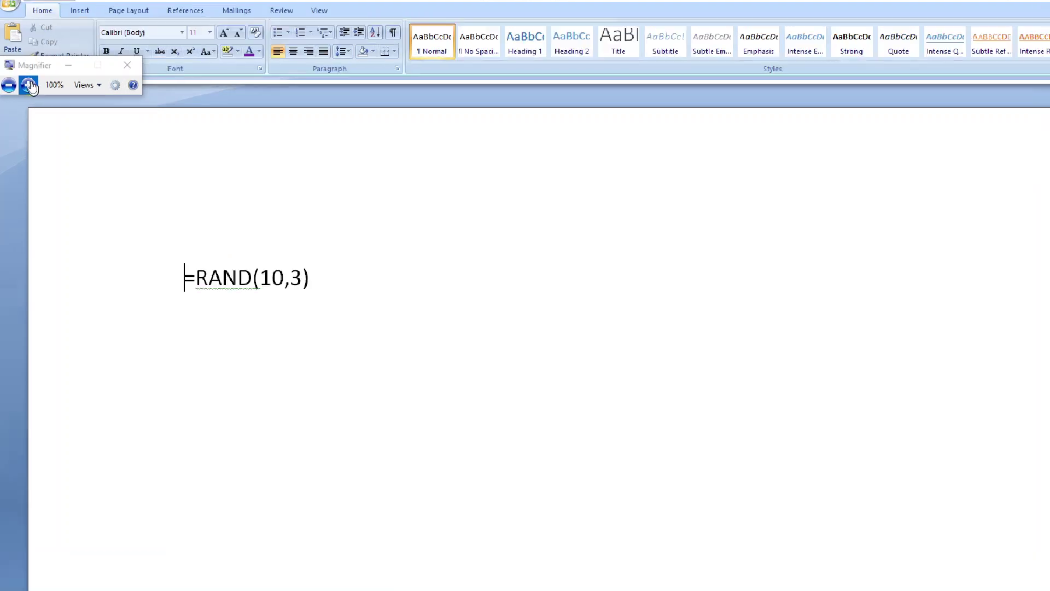
pyautogui.moveTo(185, 308); pyautogui.dragTo(388, 304)
pyautogui.click(372, 317)
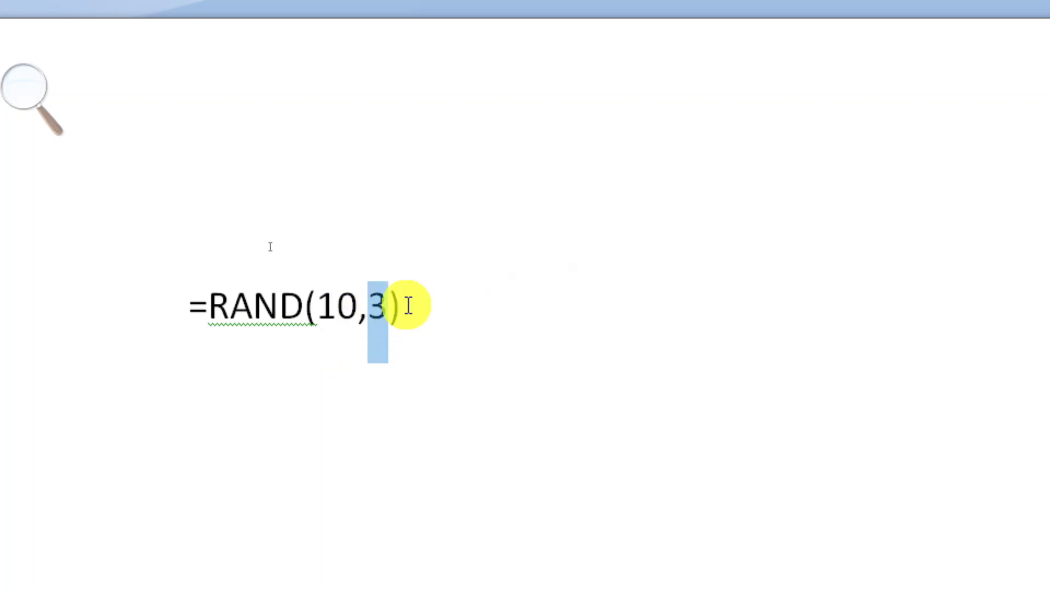
pyautogui.click(388, 307)
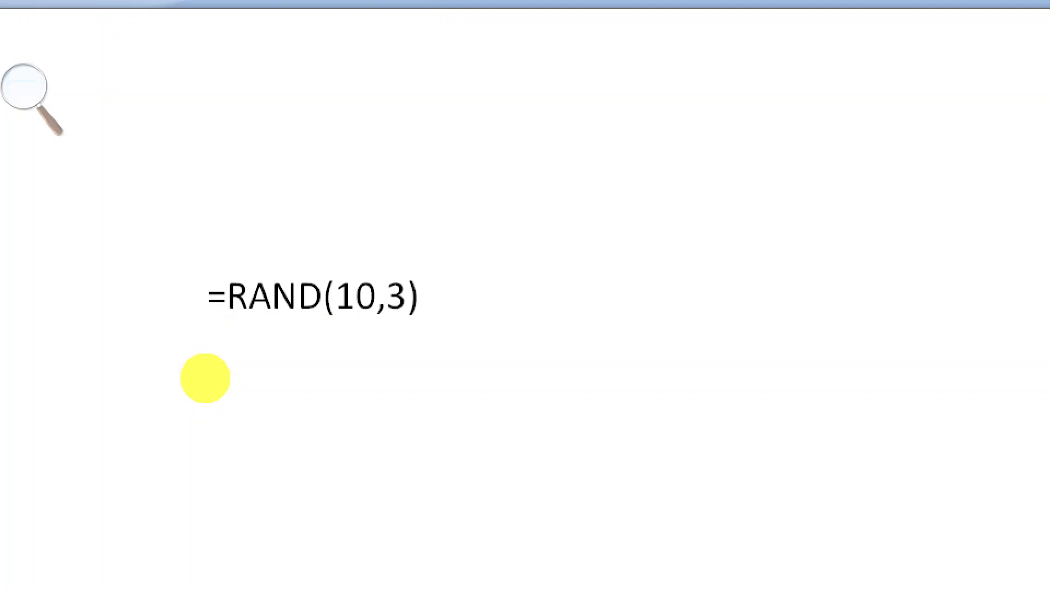
# Run the =RAND(10,3) line to generate sample text of 10 paragraphs with 3 sentences each
pyautogui.click(418, 300)
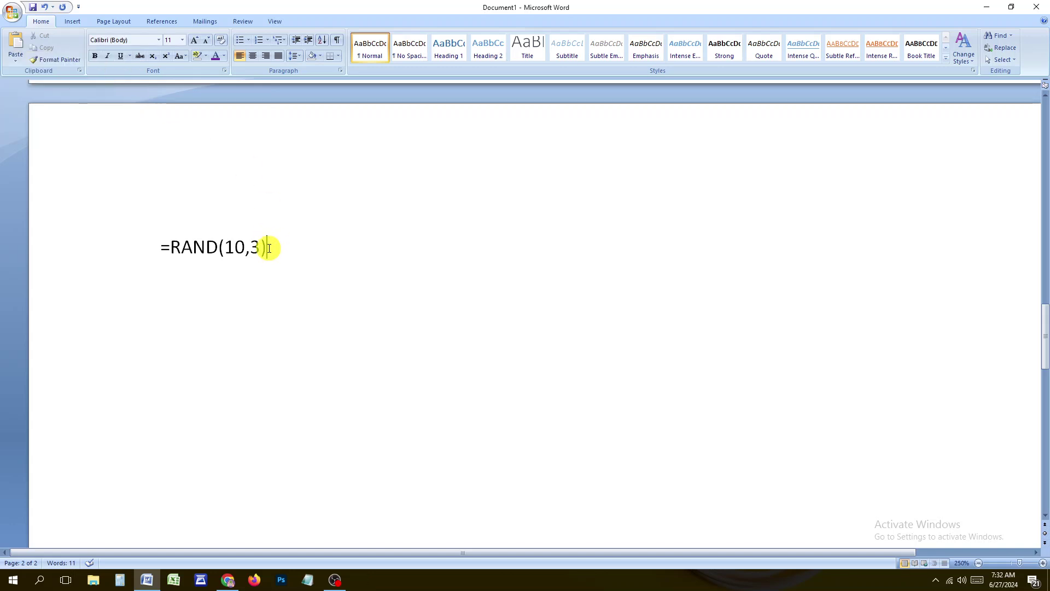
pyautogui.press('Return')
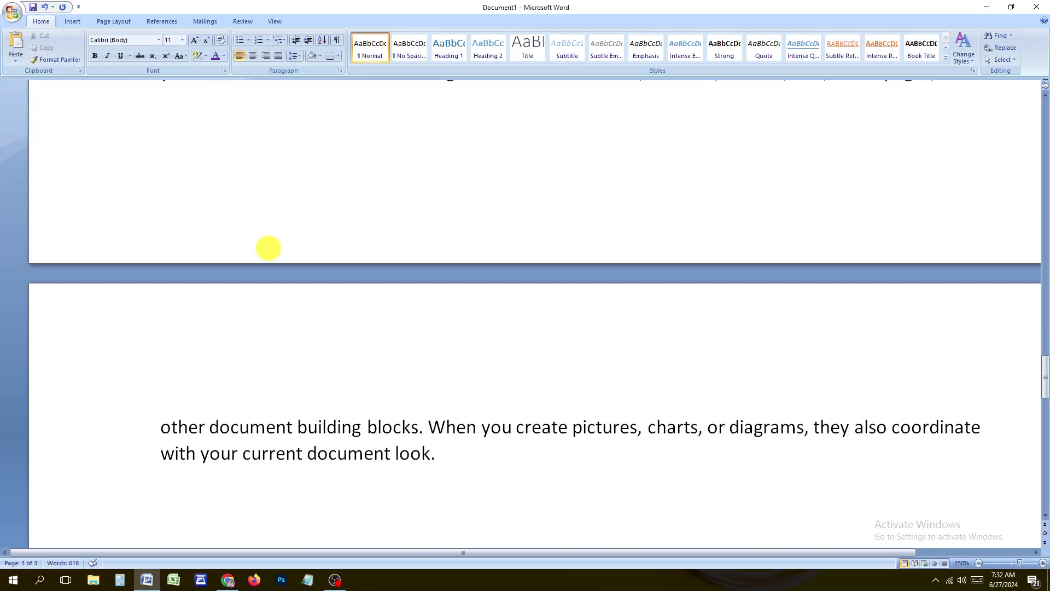
# Number all ten sample text paragraphs with the 1) 2) 3) format and check the resulting list
pyautogui.keyDown('ctrl'); pyautogui.scroll(-14, 268, 248); pyautogui.keyUp('ctrl')
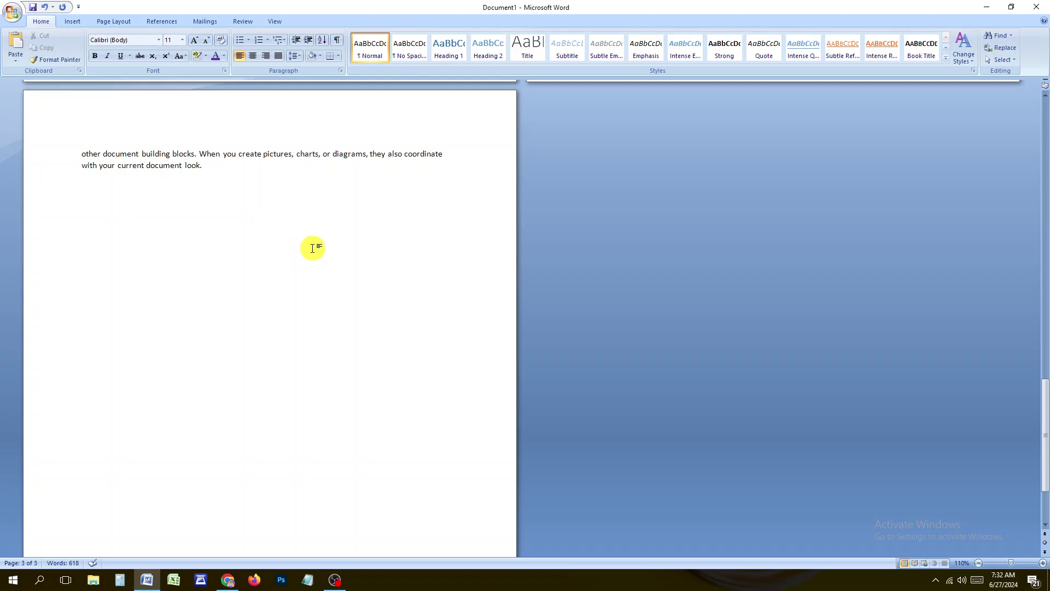
pyautogui.keyDown('ctrl'); pyautogui.scroll(-5, 312, 247); pyautogui.keyUp('ctrl')
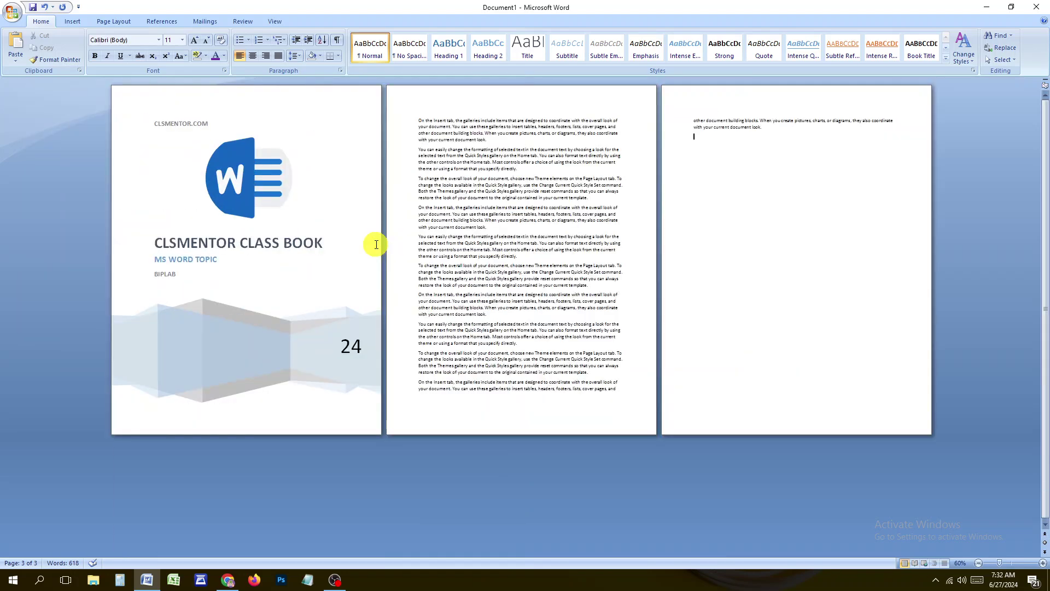
pyautogui.moveTo(419, 120); pyautogui.dragTo(423, 128)
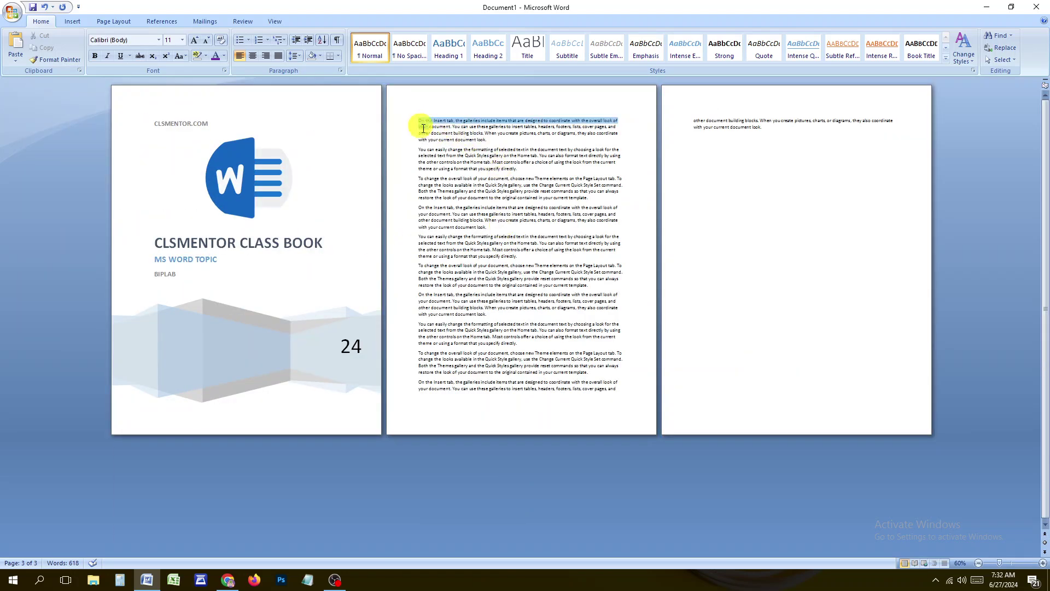
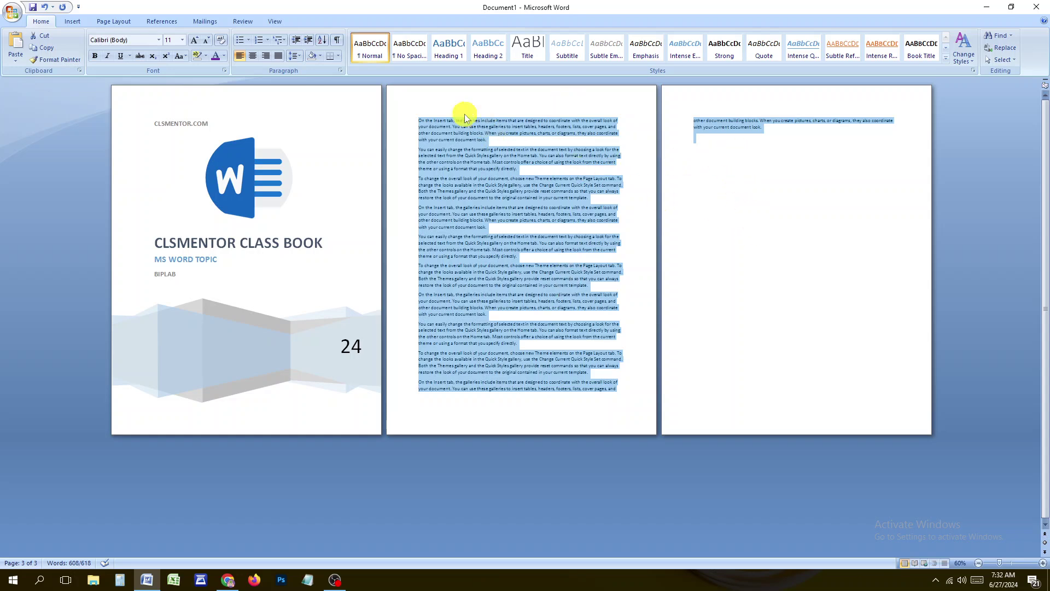
pyautogui.click(267, 42)
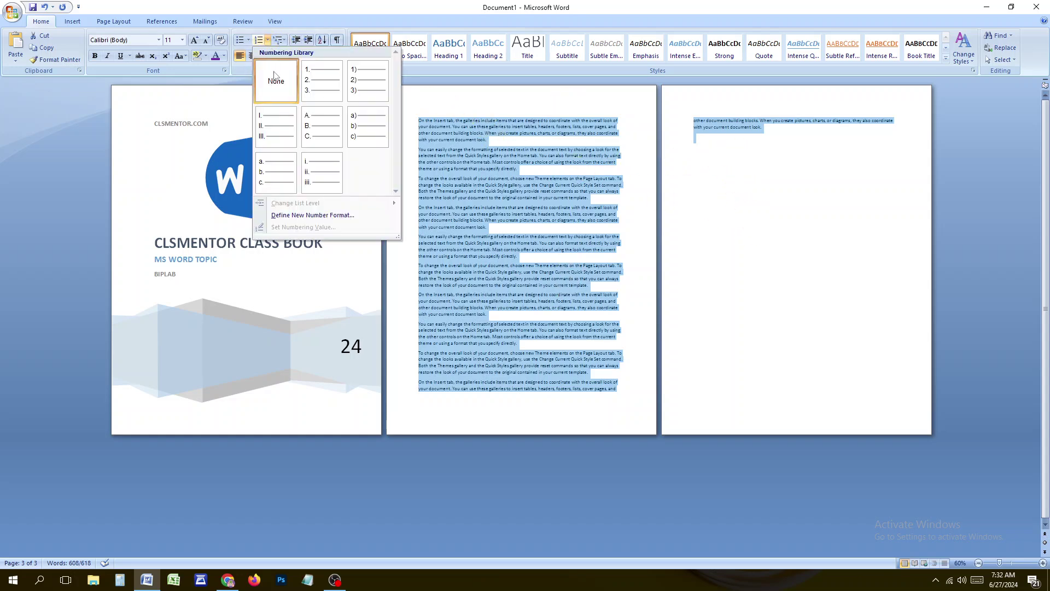
pyautogui.click(368, 81)
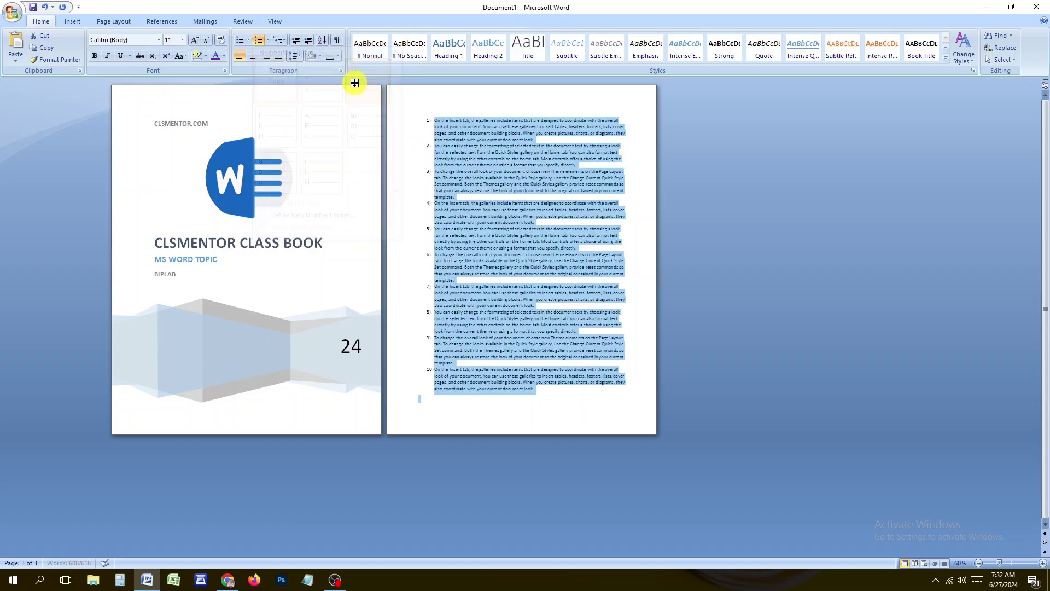
pyautogui.keyDown('ctrl'); pyautogui.scroll(3, 528, 228); pyautogui.keyUp('ctrl')
pyautogui.keyDown('ctrl'); pyautogui.scroll(2, 668, 270); pyautogui.keyUp('ctrl')
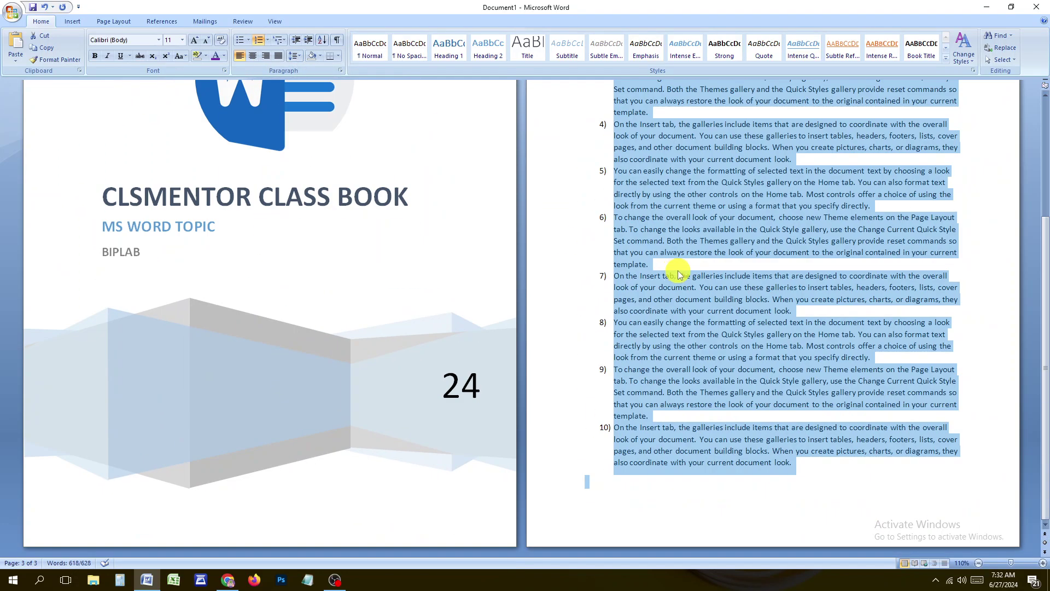
pyautogui.scroll(-4, 597, 160)
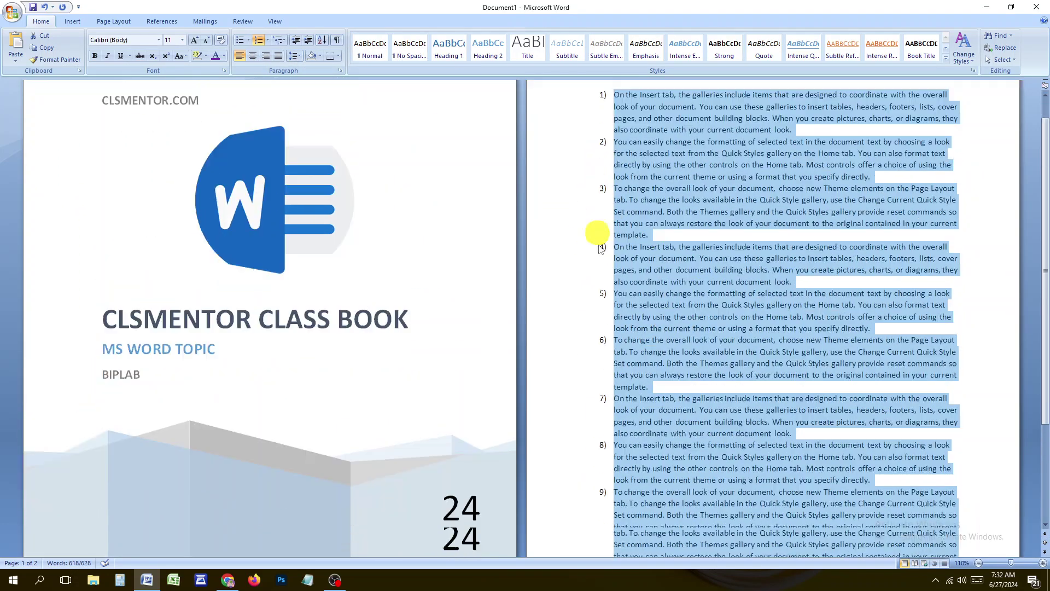
pyautogui.click(612, 470)
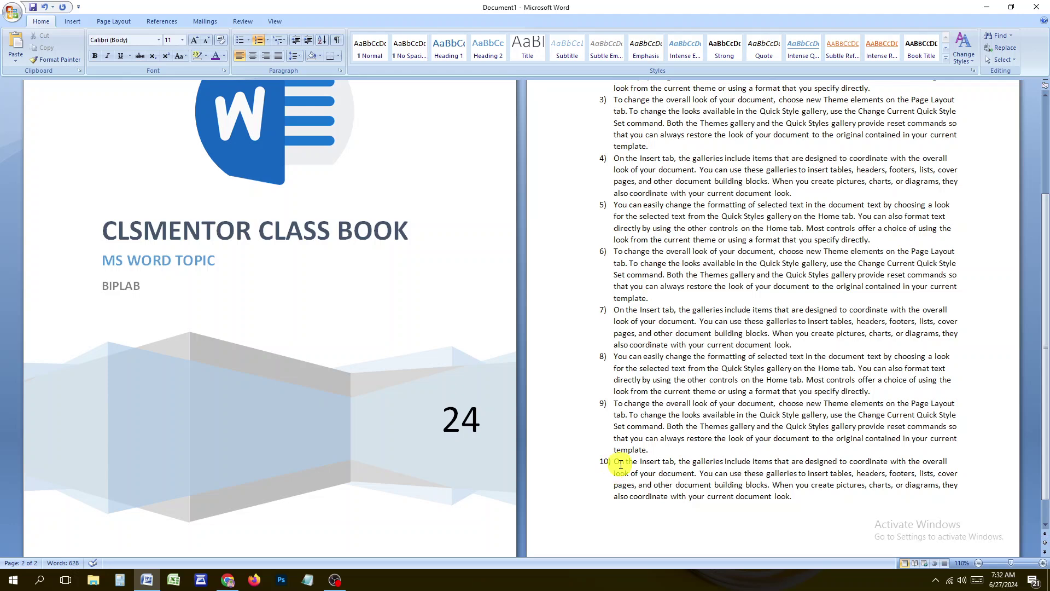
pyautogui.scroll(4, 621, 464)
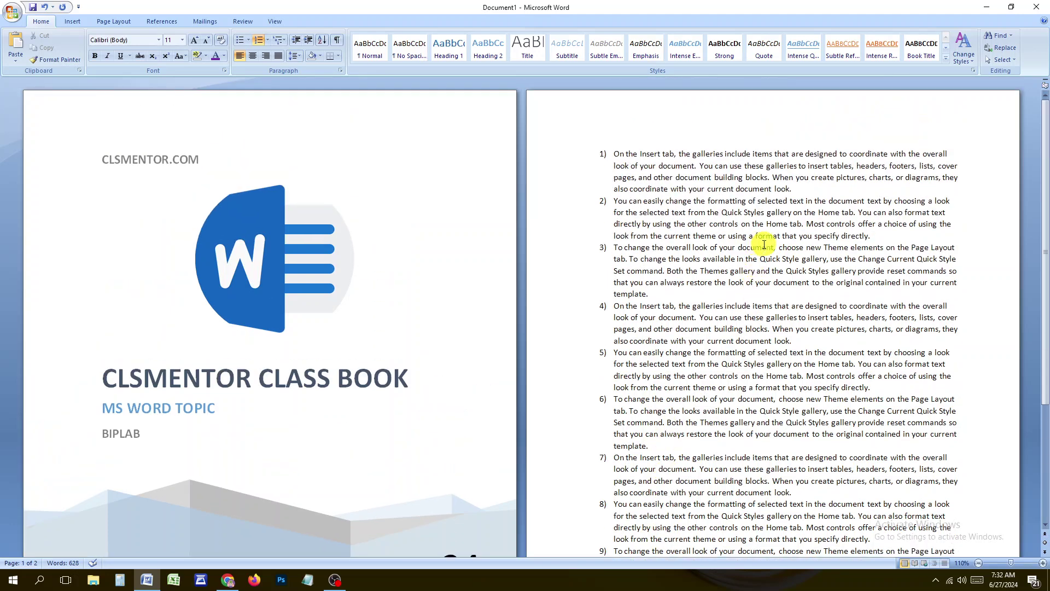
# Colour the first sentence of list item 1 with the standard orange font colour
pyautogui.scroll(7, 765, 244)
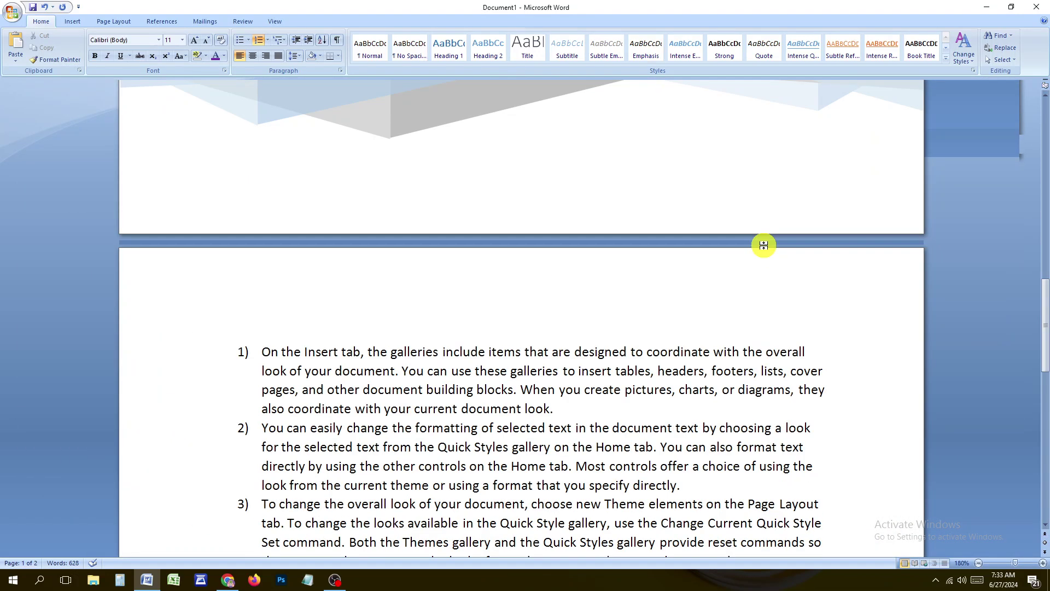
pyautogui.scroll(-3, 764, 244)
pyautogui.moveTo(399, 181); pyautogui.dragTo(263, 160)
pyautogui.click(224, 56)
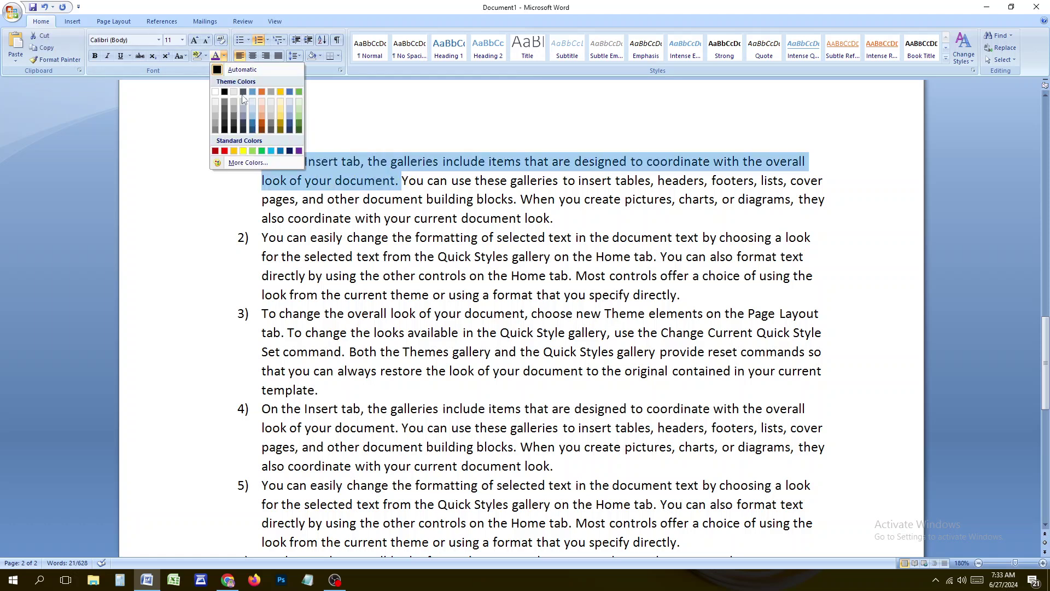
pyautogui.click(234, 151)
pyautogui.click(477, 199)
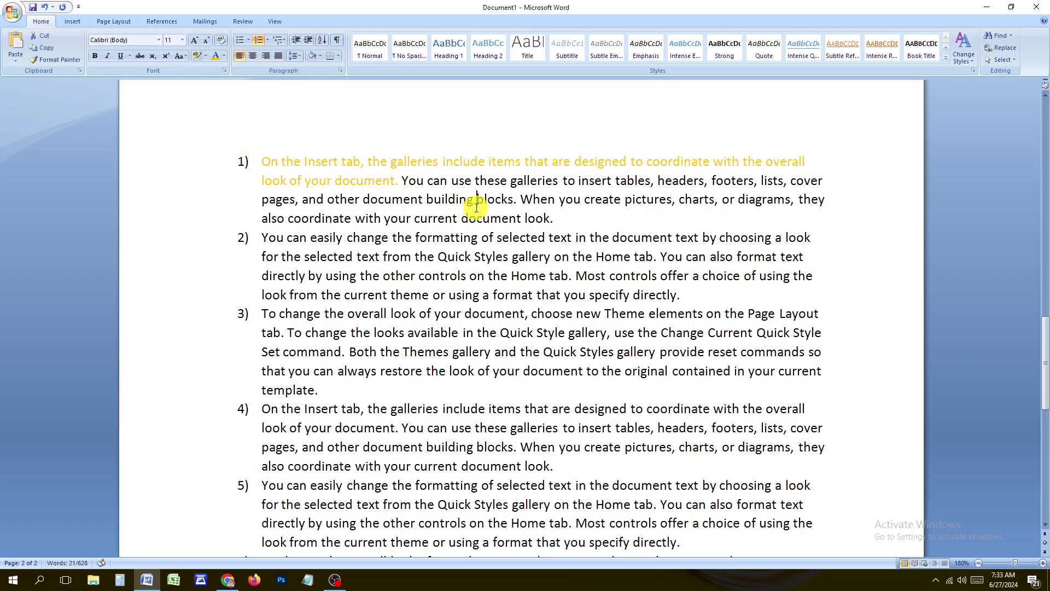
# Set the font colour of item 1's second sentence to purple and its last sentence to red
pyautogui.moveTo(403, 180); pyautogui.dragTo(518, 199)
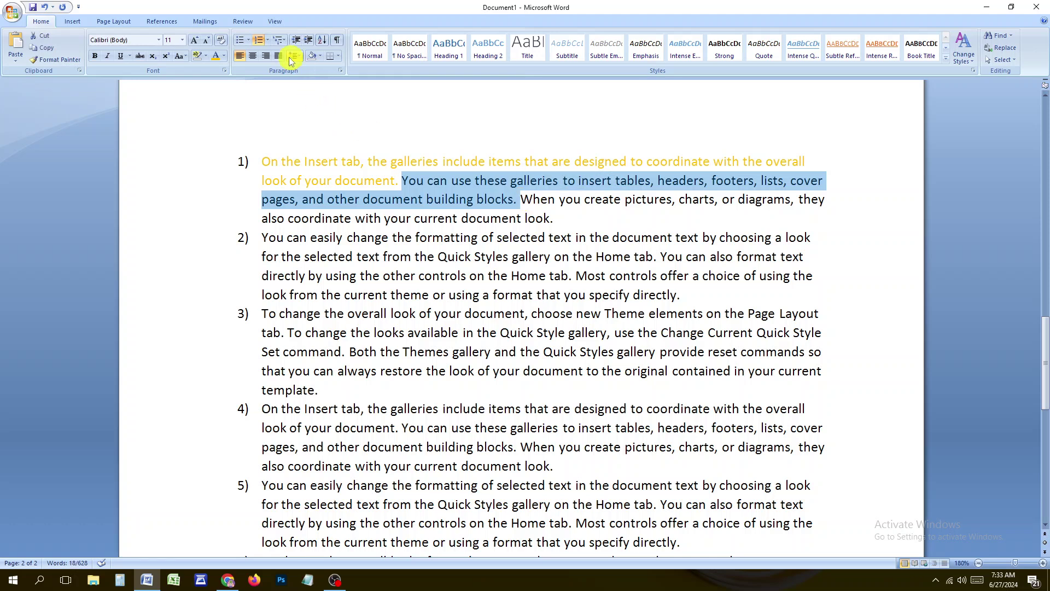
pyautogui.click(226, 57)
pyautogui.click(303, 151)
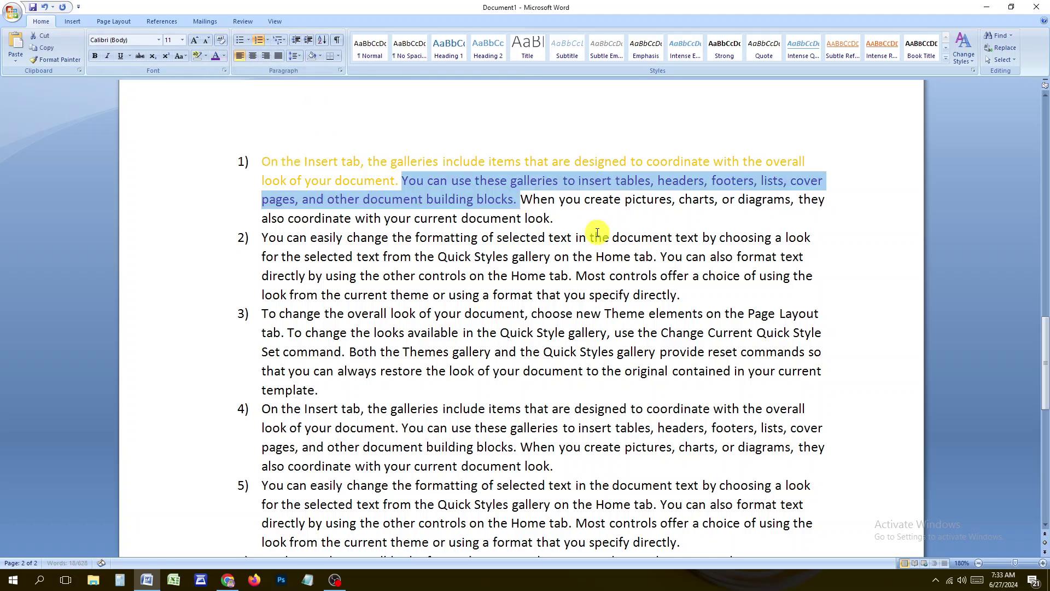
pyautogui.click(577, 218)
pyautogui.moveTo(520, 199); pyautogui.dragTo(554, 218)
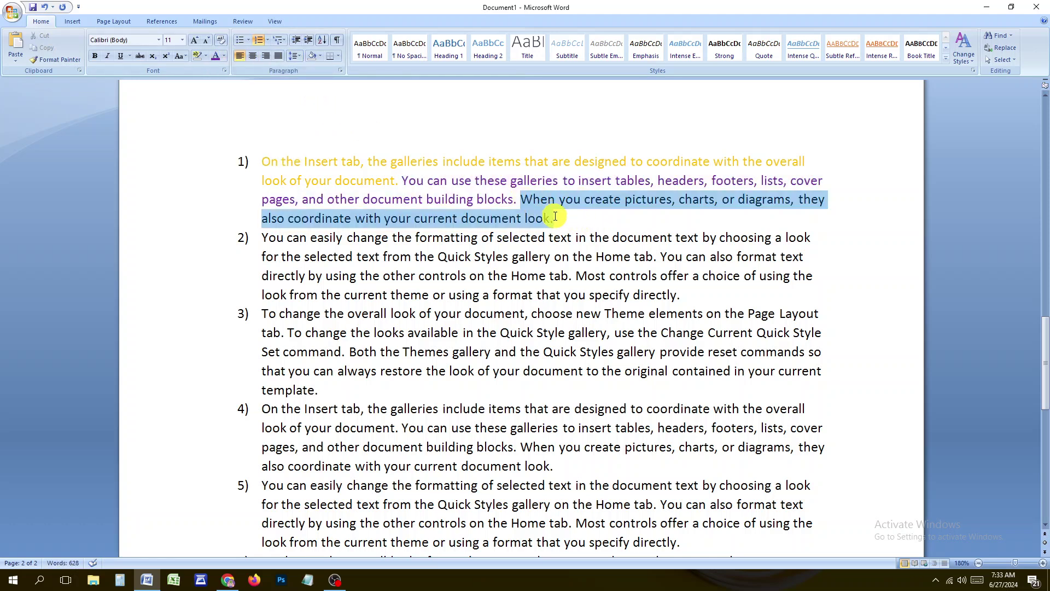
pyautogui.click(226, 57)
pyautogui.click(225, 150)
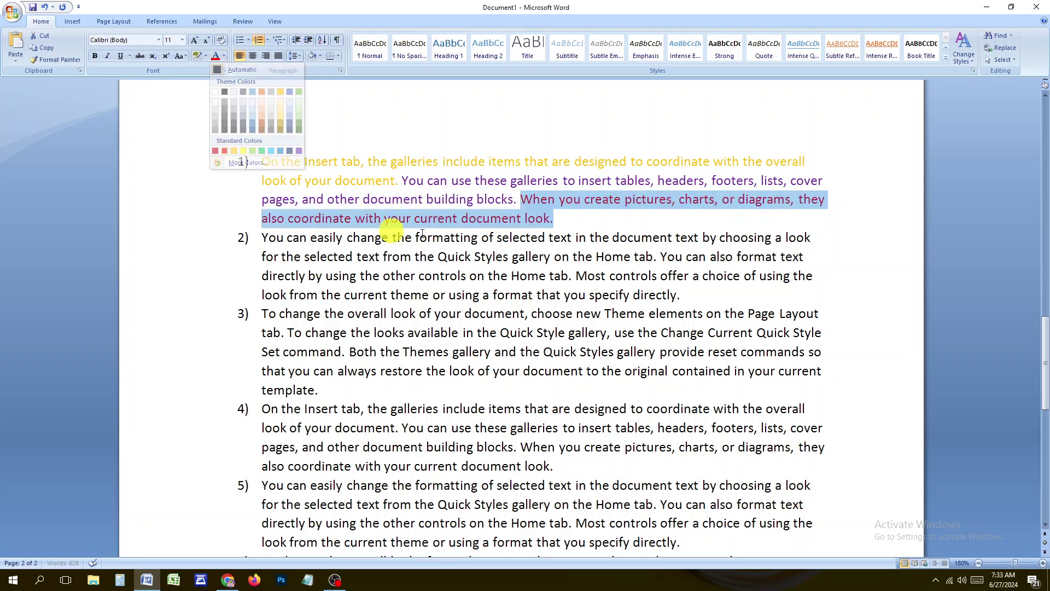
pyautogui.click(683, 256)
# Highlight the first sentence of list item 2 in yellow
pyautogui.scroll(-1, 646, 234)
pyautogui.moveTo(684, 247); pyautogui.dragTo(272, 192)
pyautogui.click(509, 249)
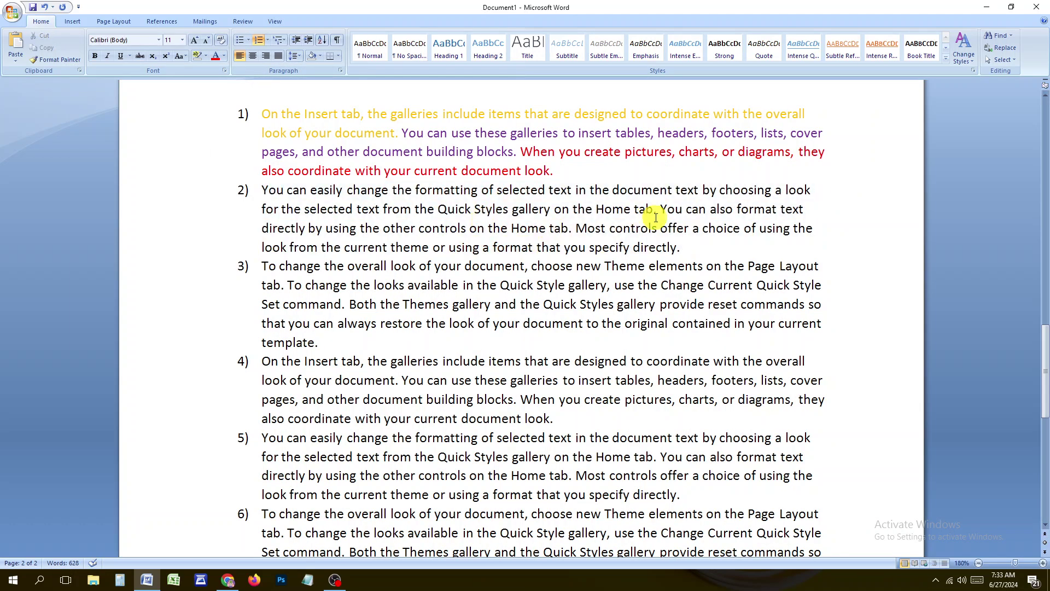
pyautogui.moveTo(654, 210); pyautogui.dragTo(265, 189)
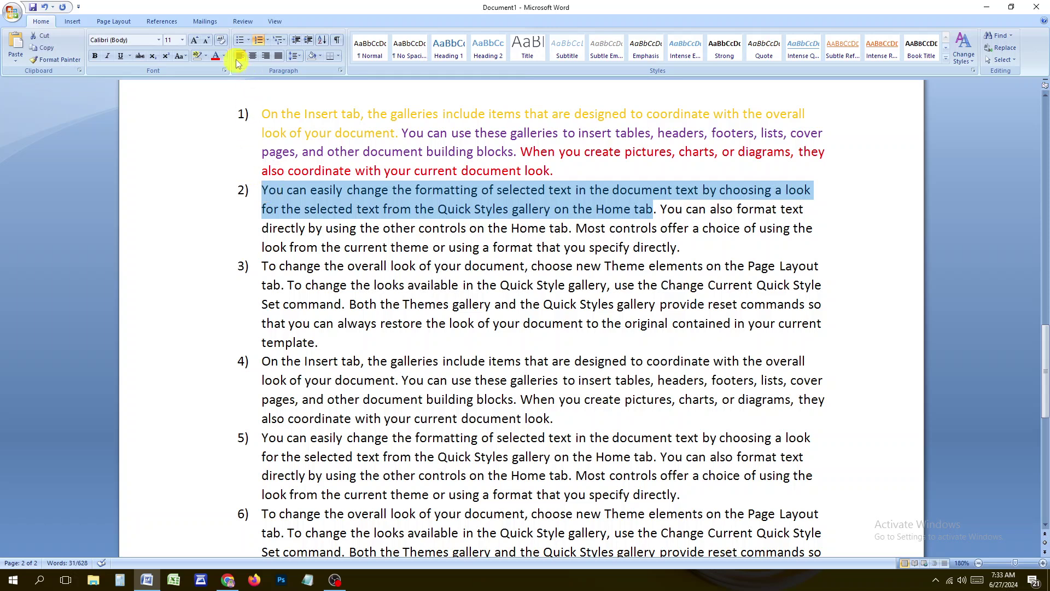
pyautogui.click(206, 56)
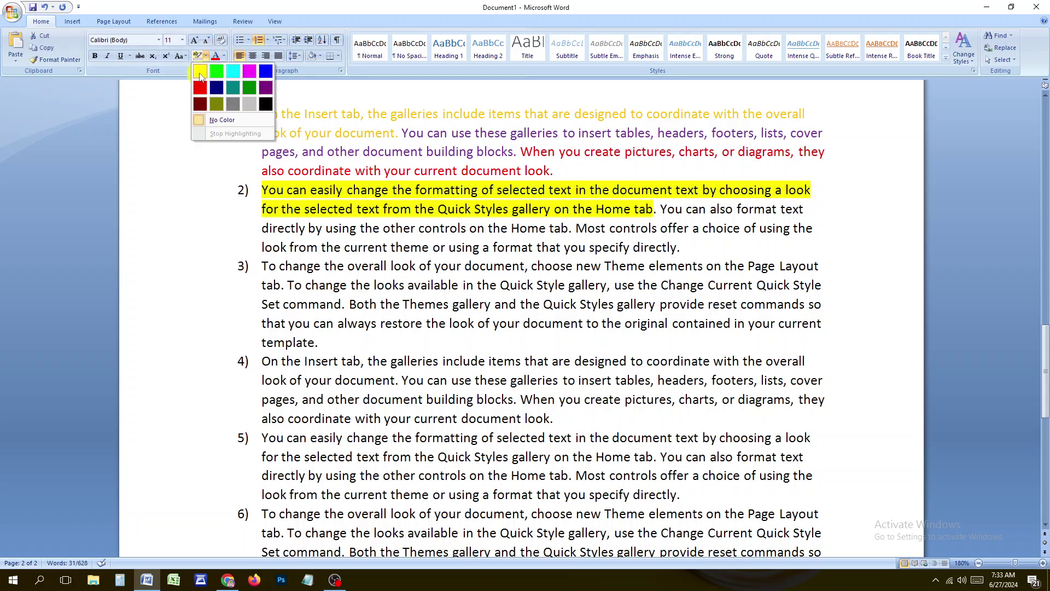
pyautogui.click(200, 74)
pyautogui.click(738, 242)
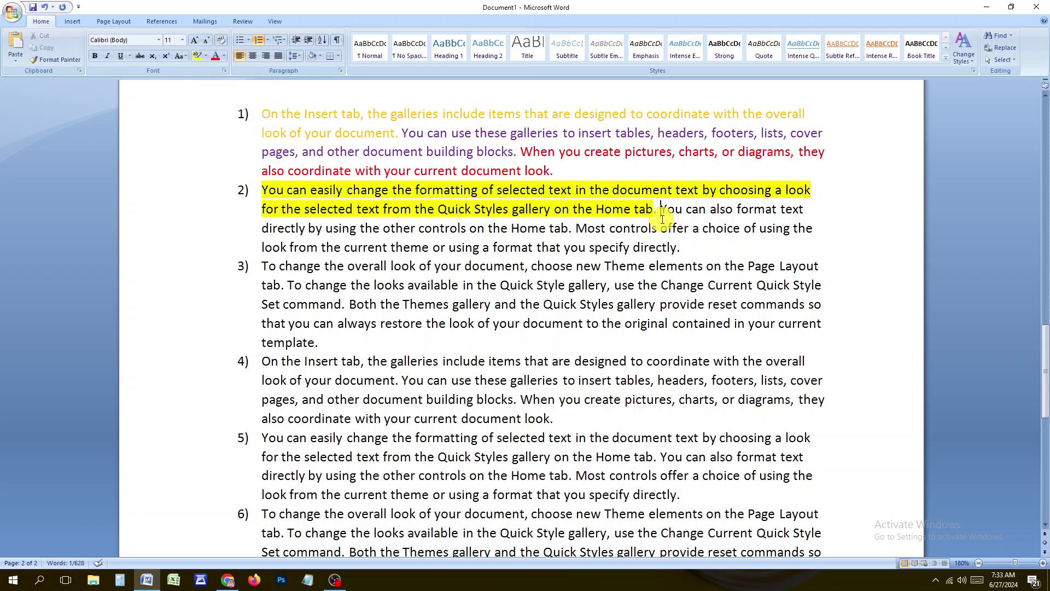
# Highlight item 2's second sentence in teal and its last sentence in green
pyautogui.moveTo(663, 218); pyautogui.dragTo(569, 229)
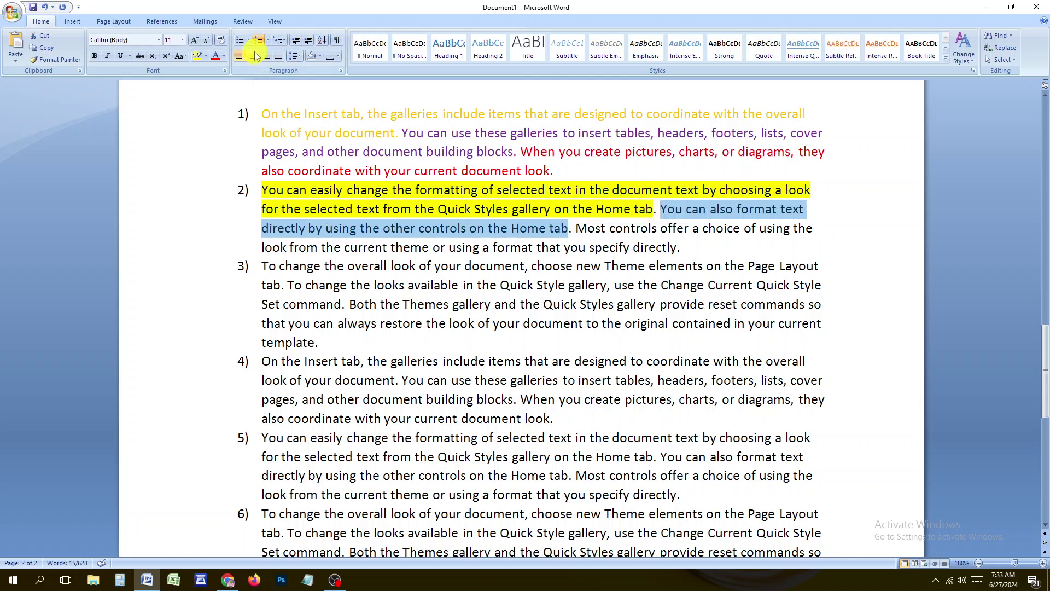
pyautogui.click(206, 56)
pyautogui.click(232, 87)
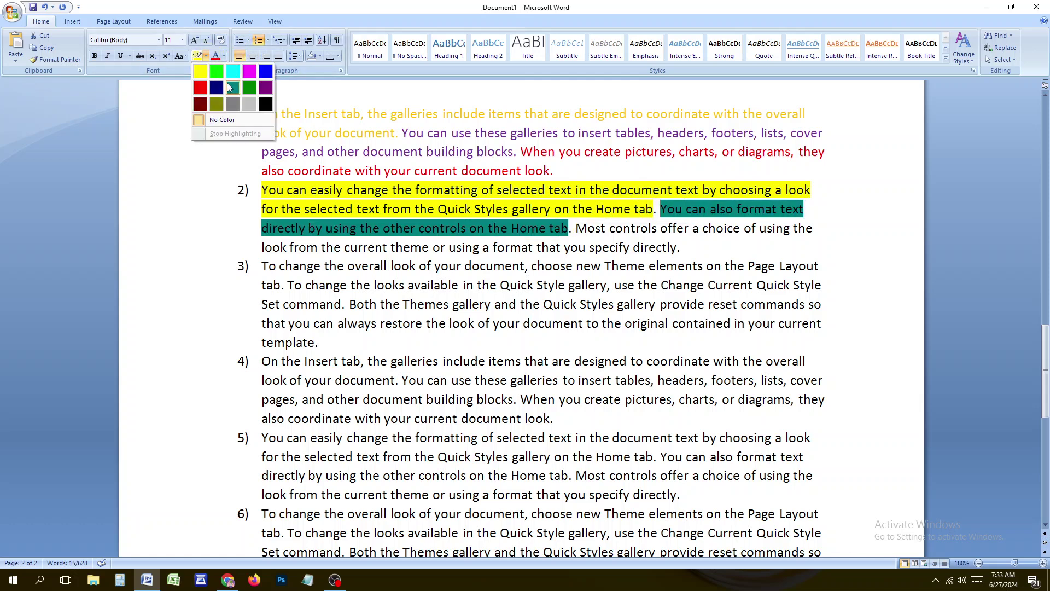
pyautogui.click(781, 267)
pyautogui.moveTo(569, 228); pyautogui.dragTo(681, 247)
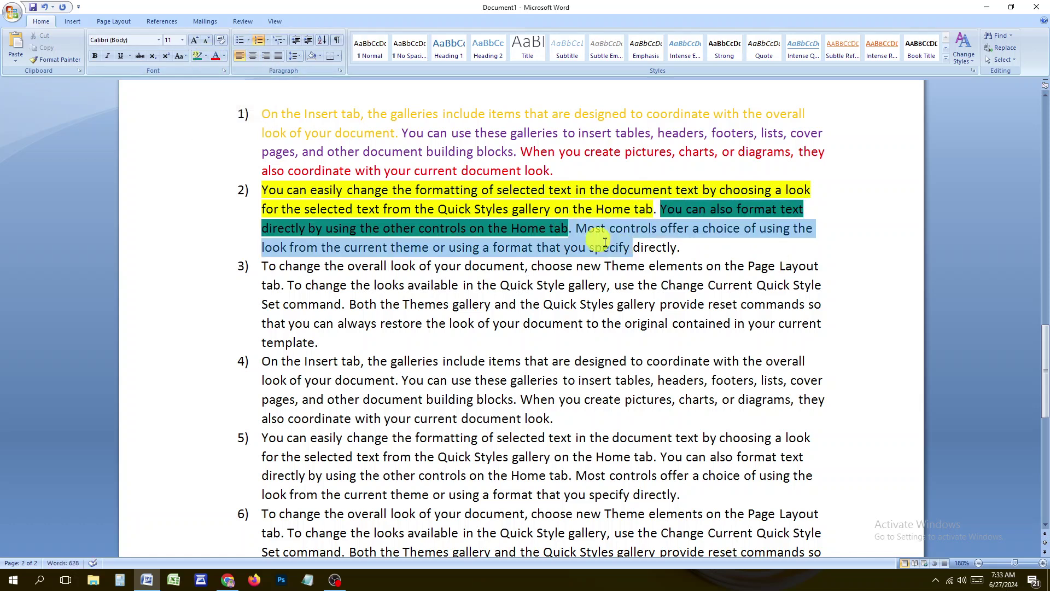
pyautogui.click(209, 57)
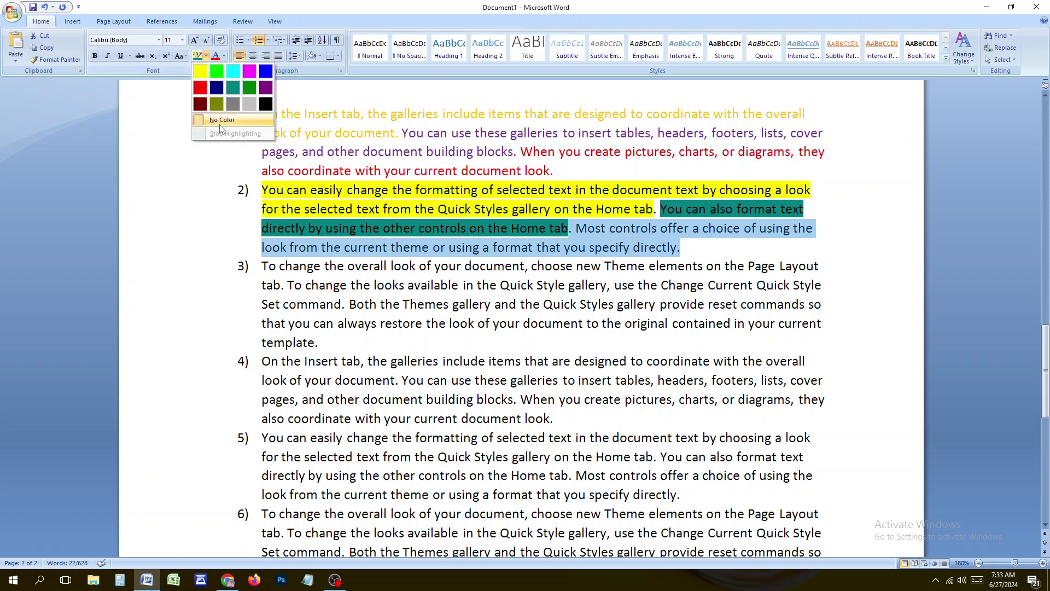
pyautogui.click(247, 88)
pyautogui.click(739, 284)
# Clear the formatting of all ten sample paragraphs, including the numbering and font colours
pyautogui.scroll(3, 706, 273)
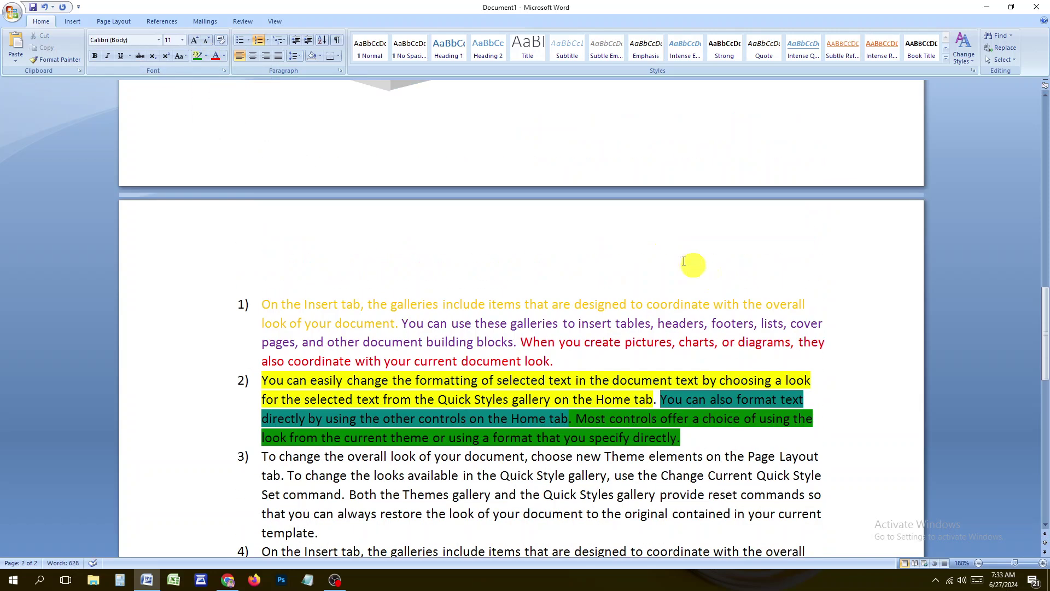
pyautogui.scroll(-2, 574, 263)
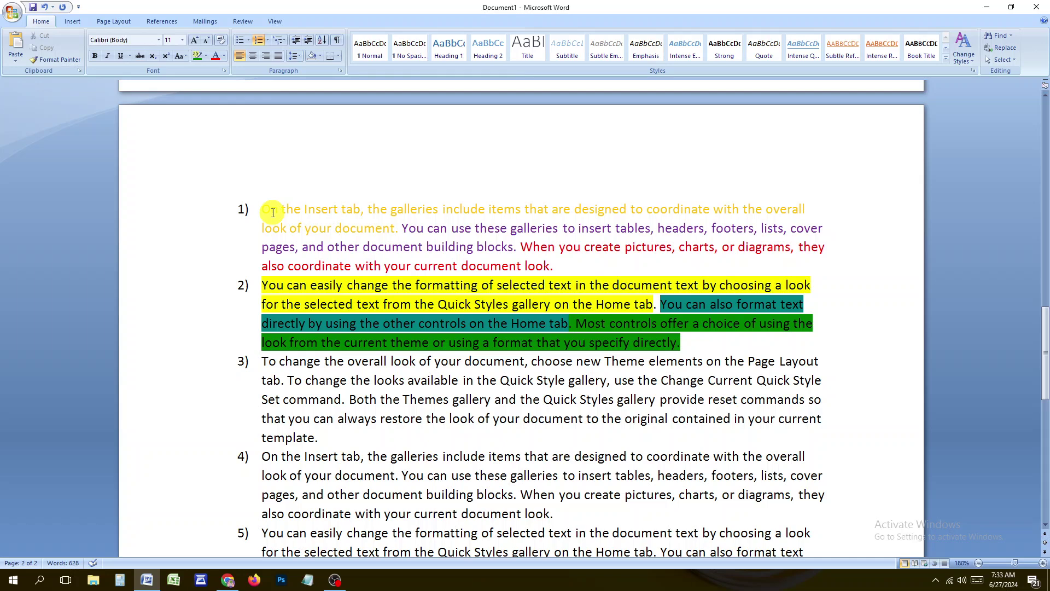
pyautogui.hotkey('ctrl', 'a')
pyautogui.scroll(3, 485, 297)
pyautogui.scroll(-2, 410, 328)
pyautogui.click(393, 332)
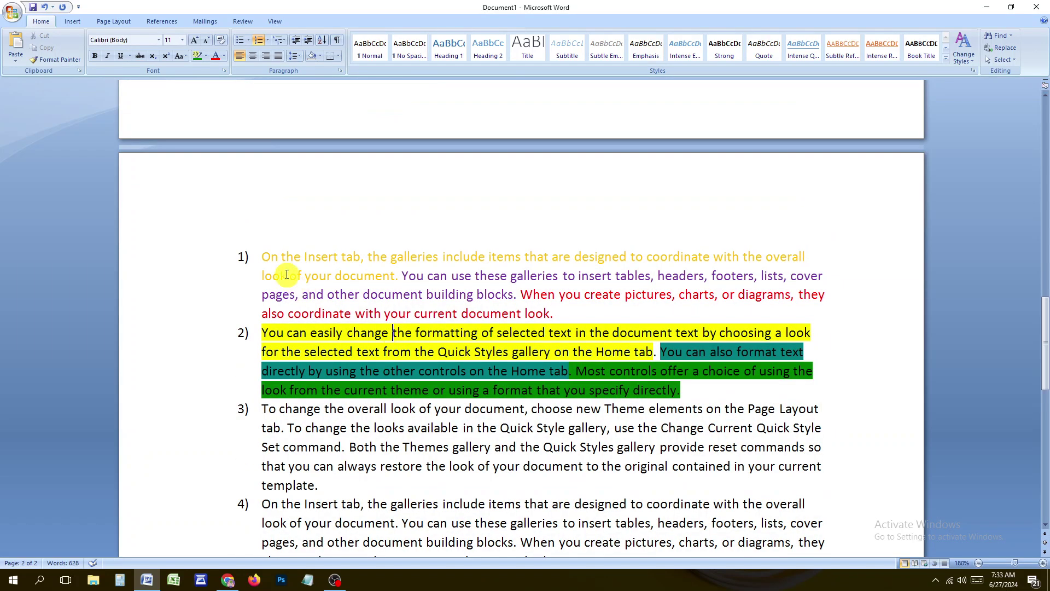
pyautogui.scroll(-10, 668, 340)
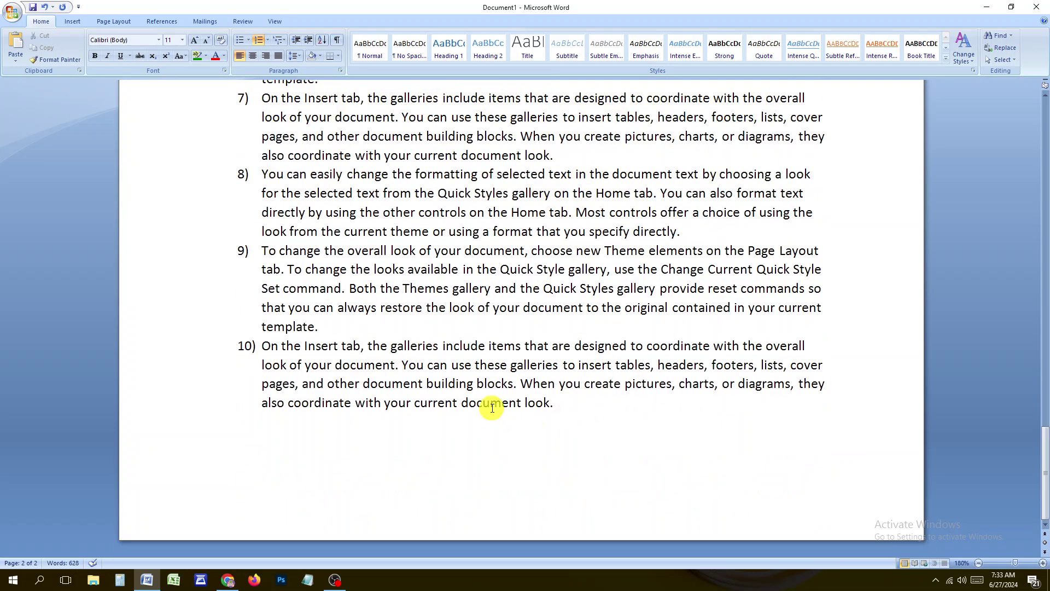
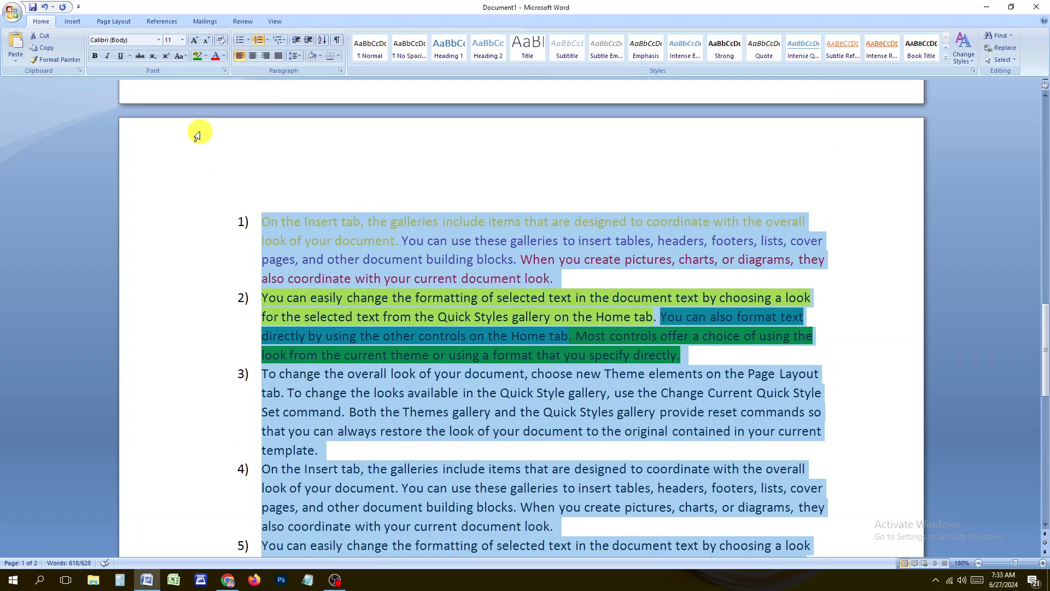
pyautogui.click(221, 41)
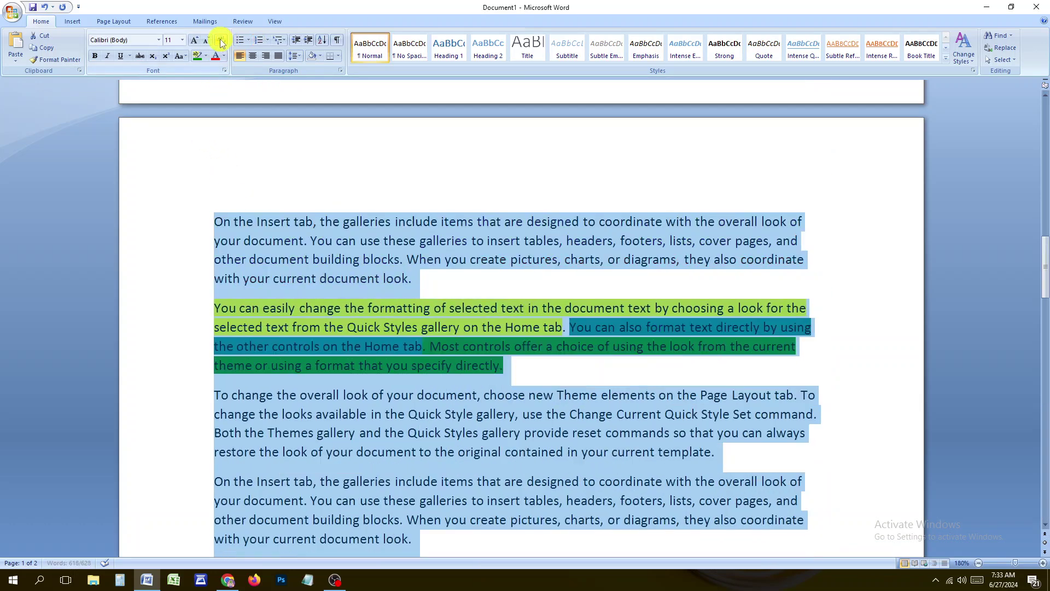
# Remove the highlighting from the entire second paragraph of the sample text
pyautogui.click(572, 366)
pyautogui.moveTo(527, 367); pyautogui.dragTo(208, 309)
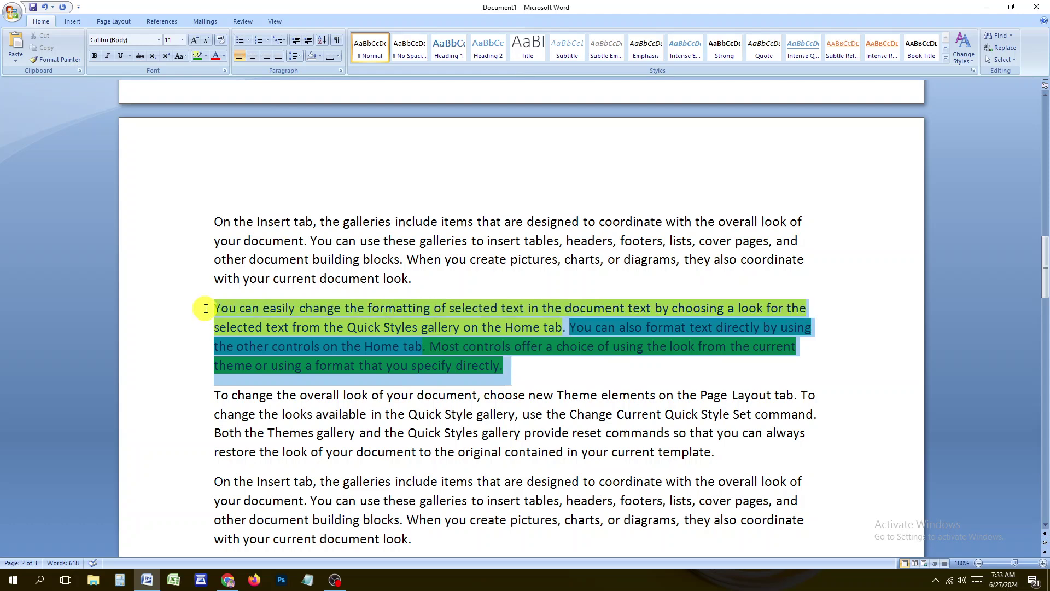
pyautogui.click(206, 57)
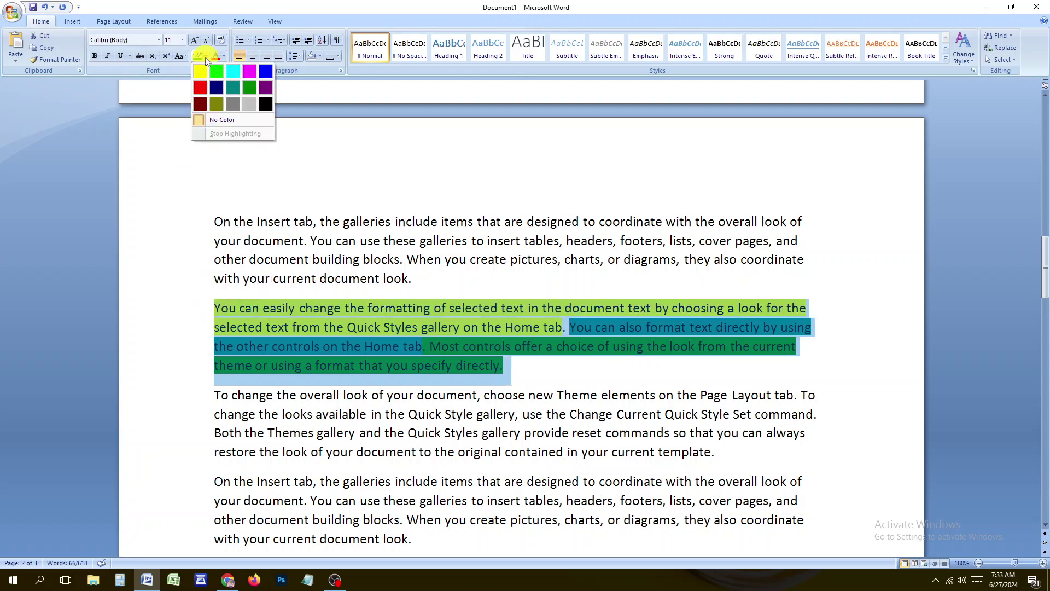
pyautogui.click(222, 121)
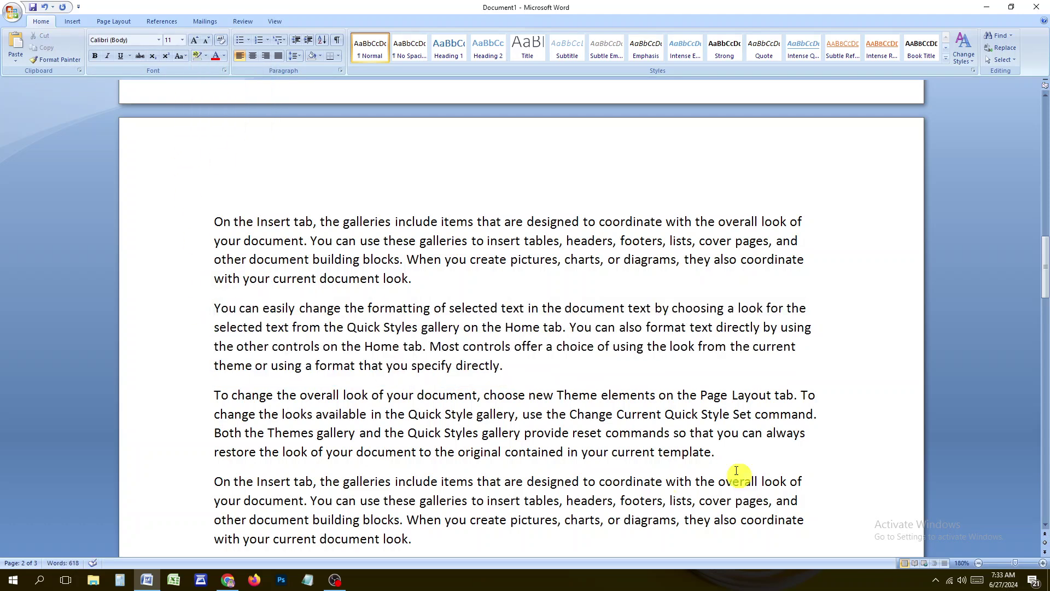
pyautogui.scroll(-1, 597, 367)
pyautogui.scroll(1, 622, 387)
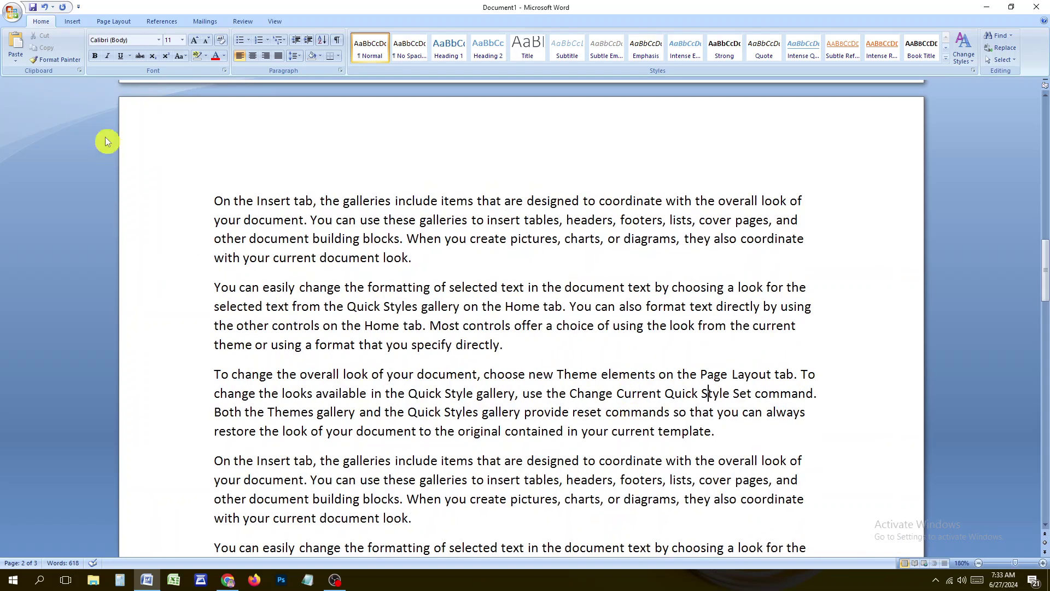
pyautogui.click(74, 22)
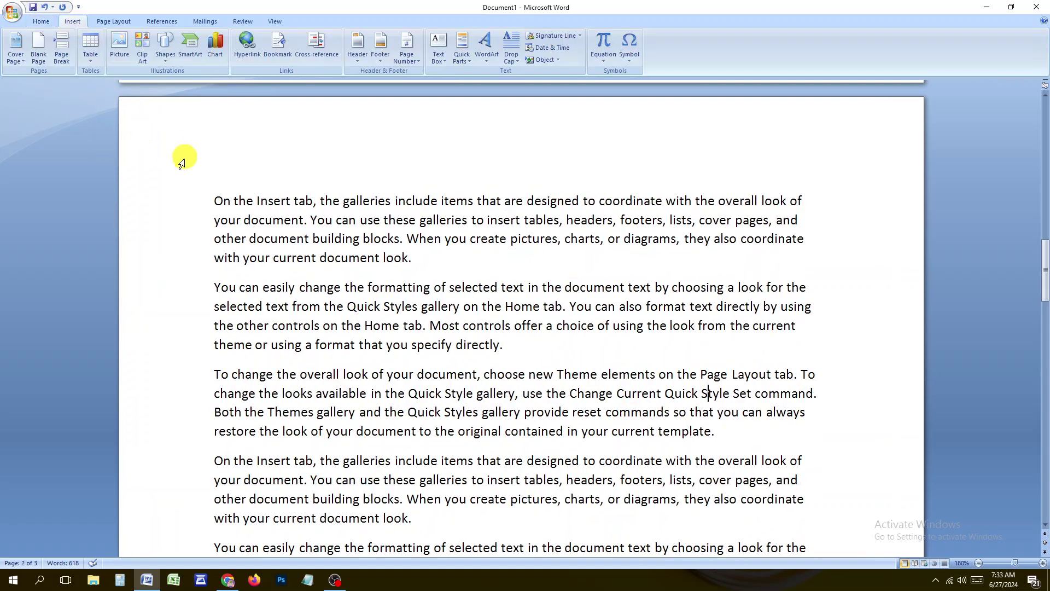
pyautogui.scroll(15, 399, 286)
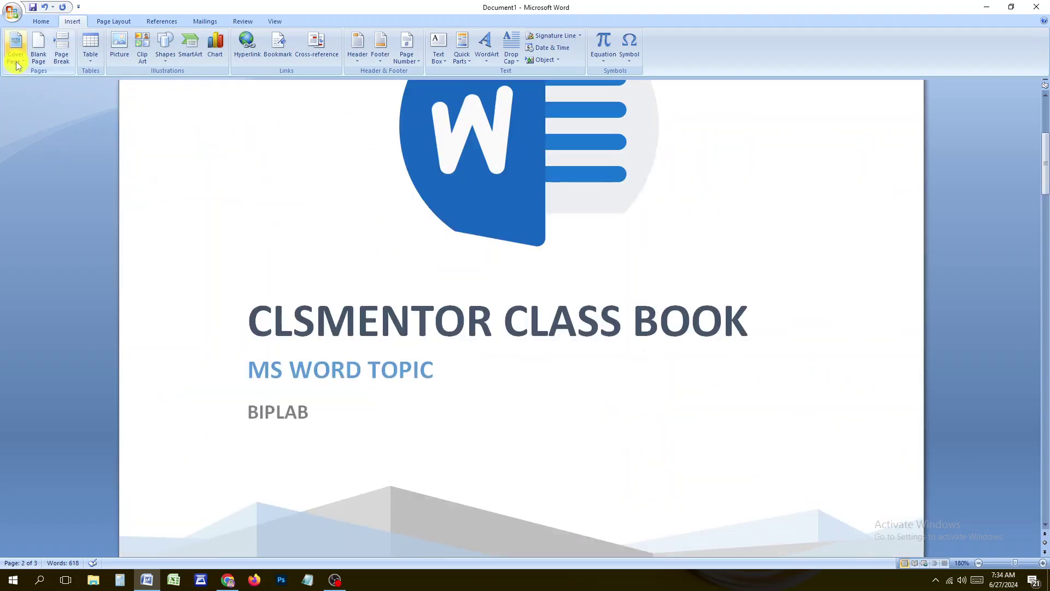
pyautogui.scroll(-15, 176, 204)
pyautogui.scroll(-5, 290, 265)
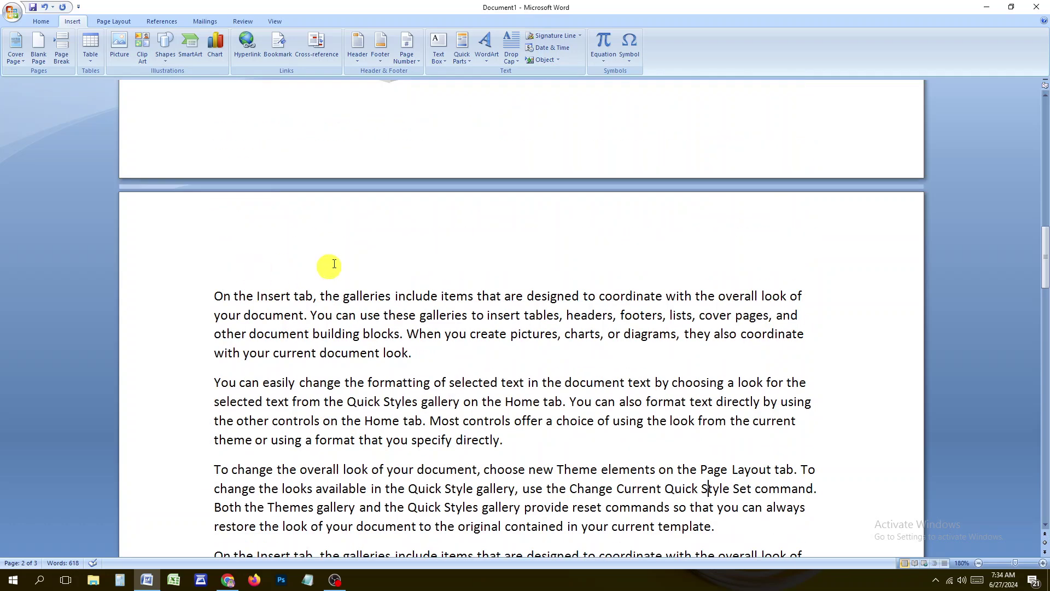
# Apply 1), 2), 3) style numbering to all ten sample paragraphs after the cover page
pyautogui.scroll(-3, 474, 282)
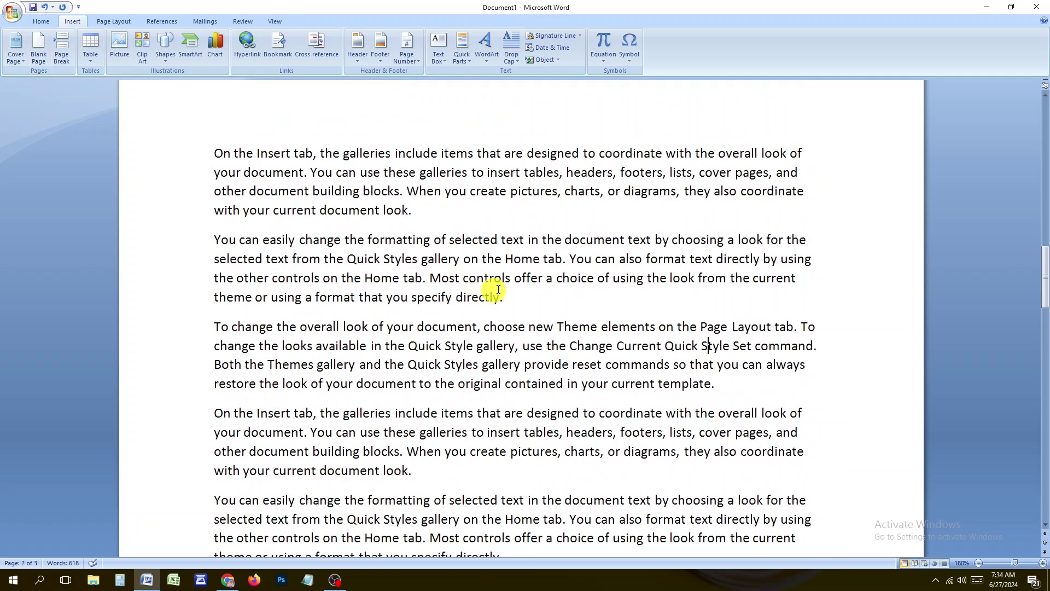
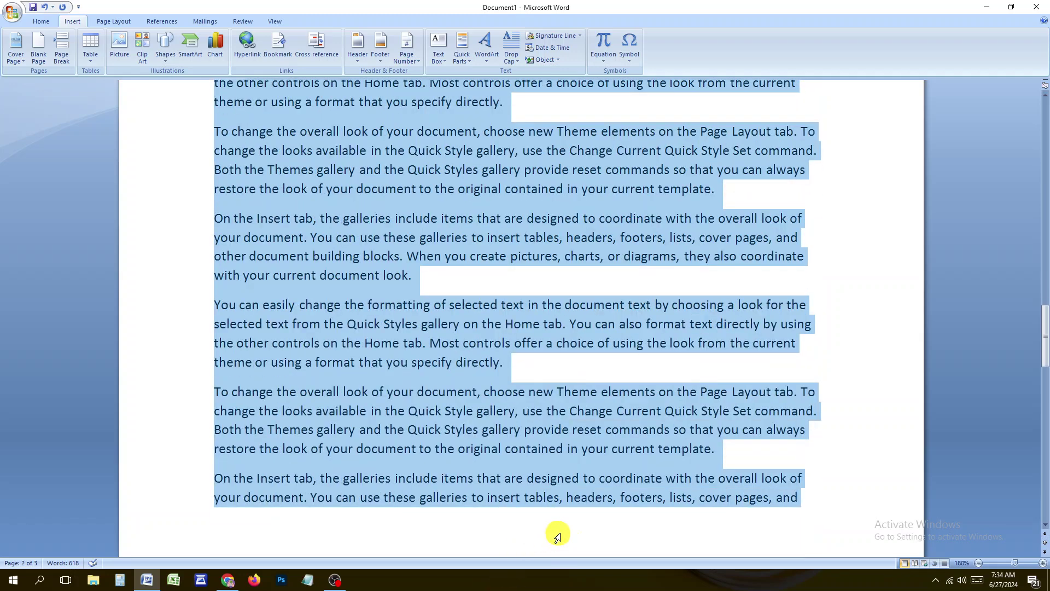
pyautogui.click(48, 21)
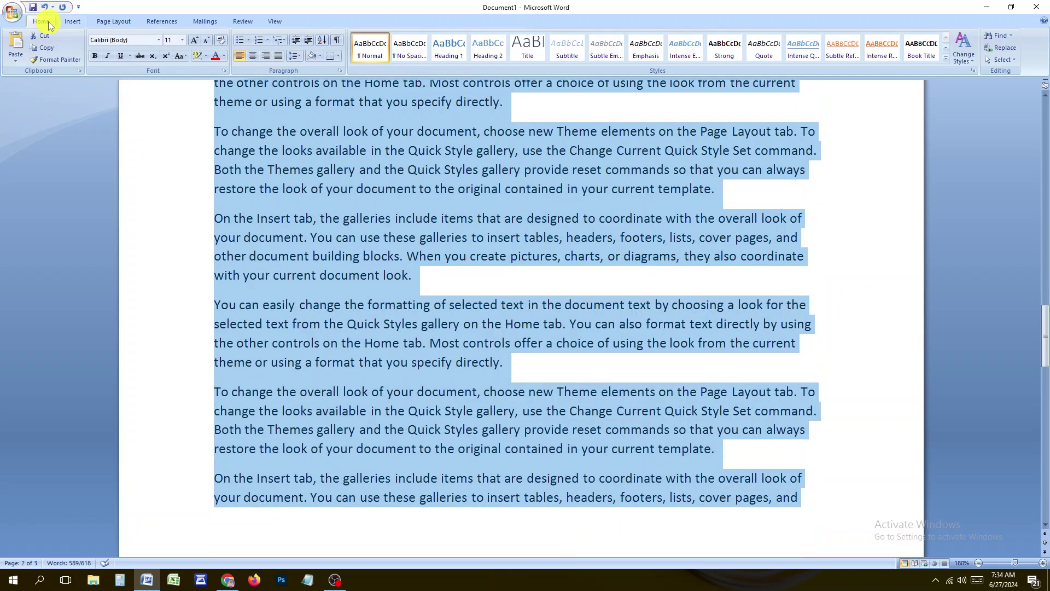
pyautogui.click(255, 43)
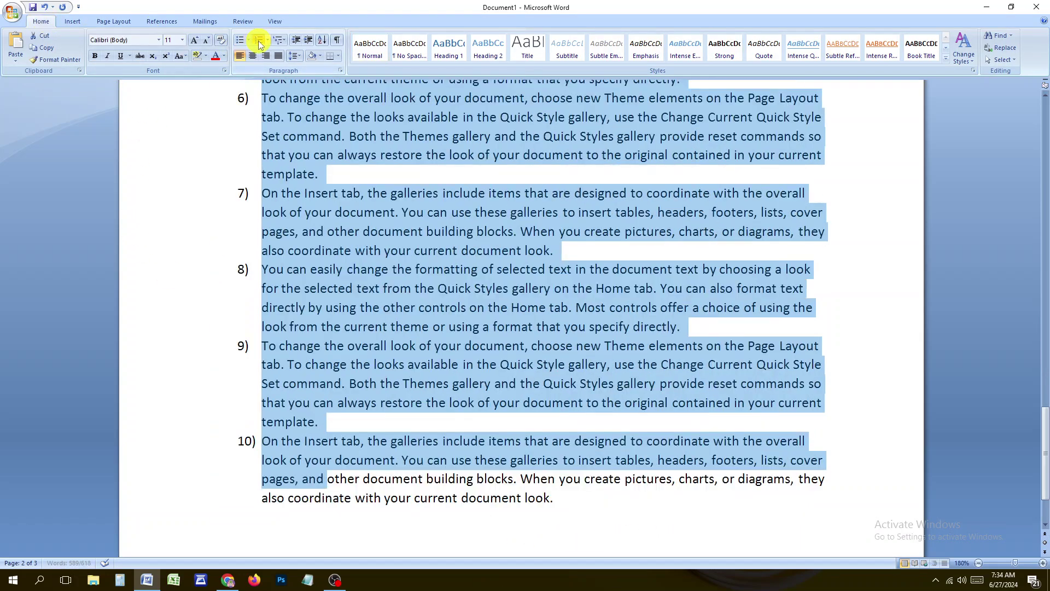
pyautogui.scroll(10, 402, 234)
pyautogui.click(385, 330)
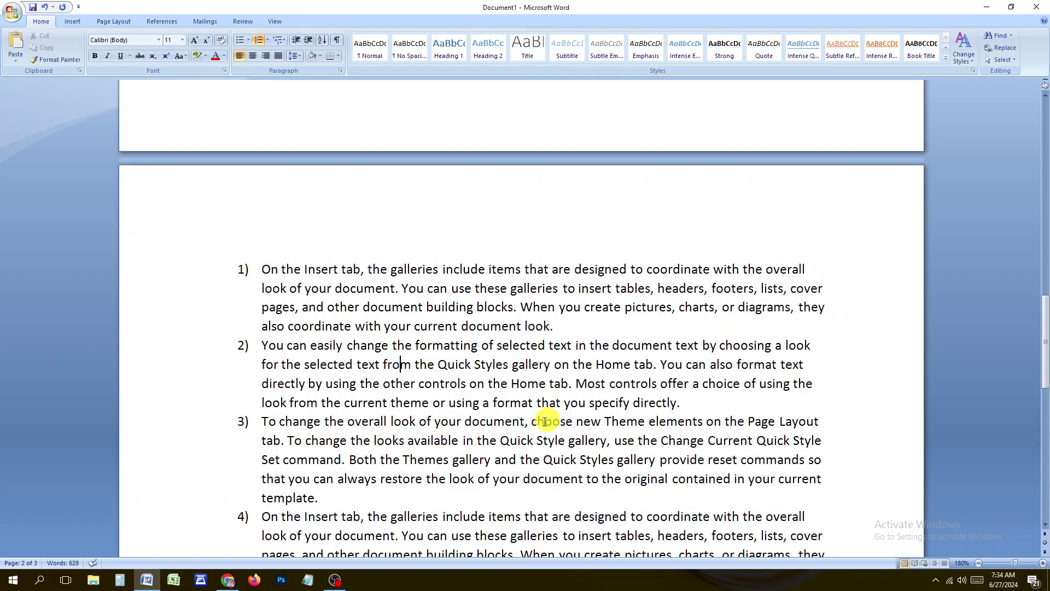
# Insert a blank page after the end of list item 1
pyautogui.click(682, 403)
pyautogui.scroll(-2, 689, 385)
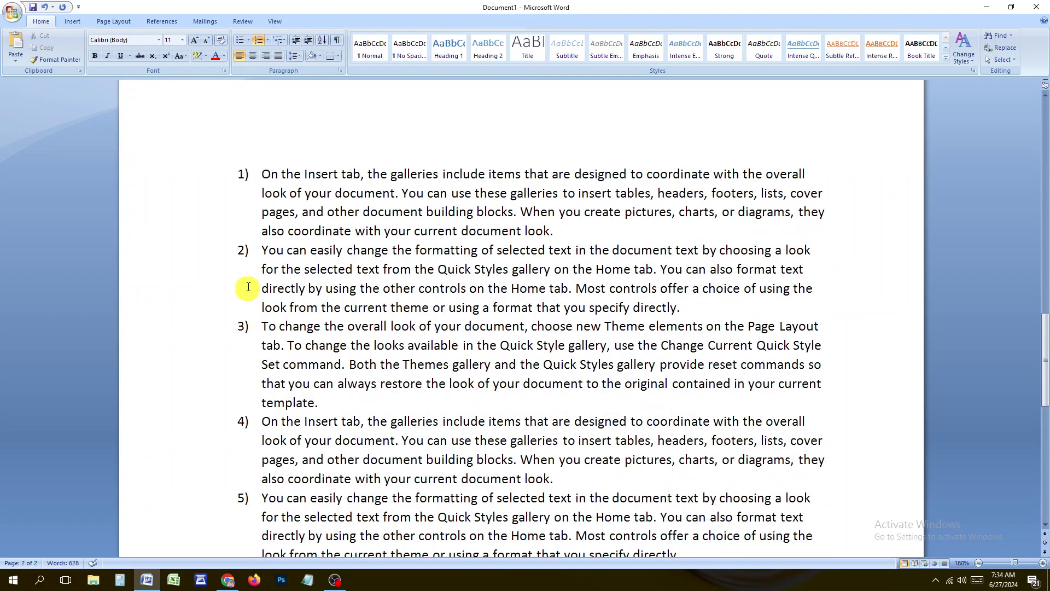
pyautogui.click(588, 236)
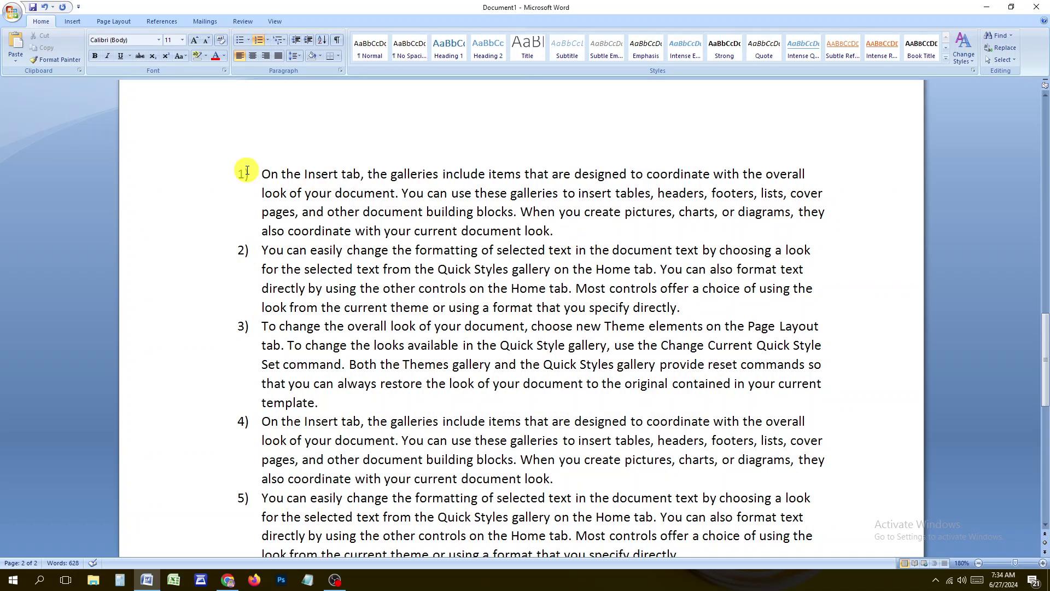
pyautogui.press('Return')
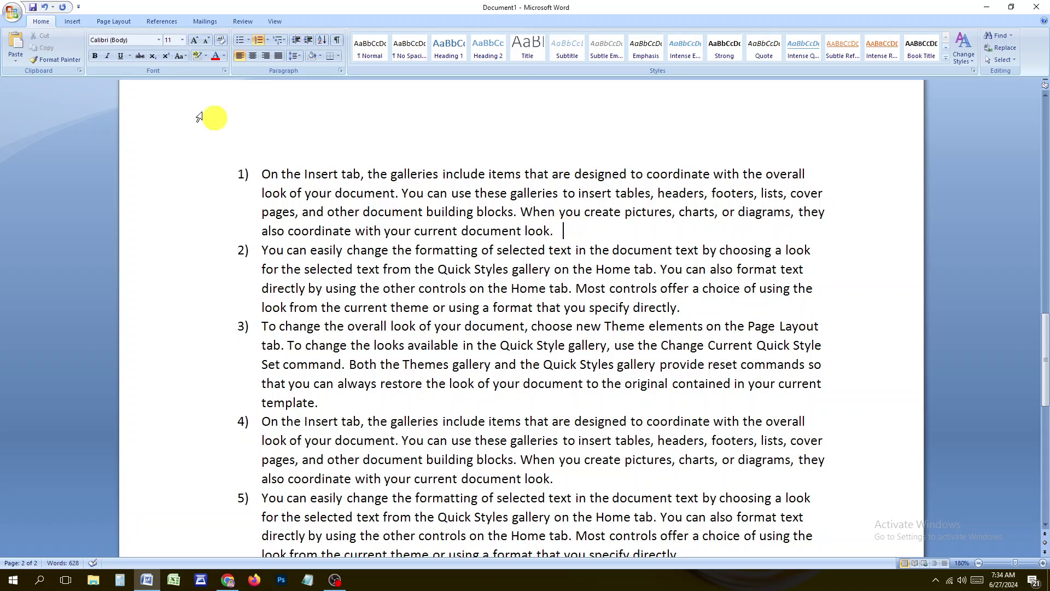
pyautogui.click(70, 22)
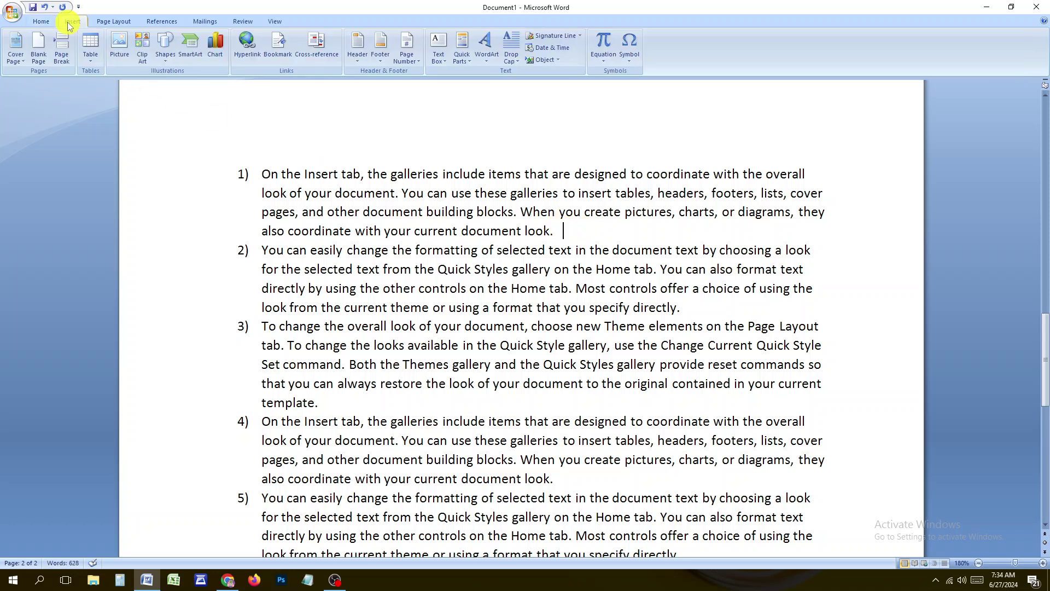
pyautogui.click(39, 60)
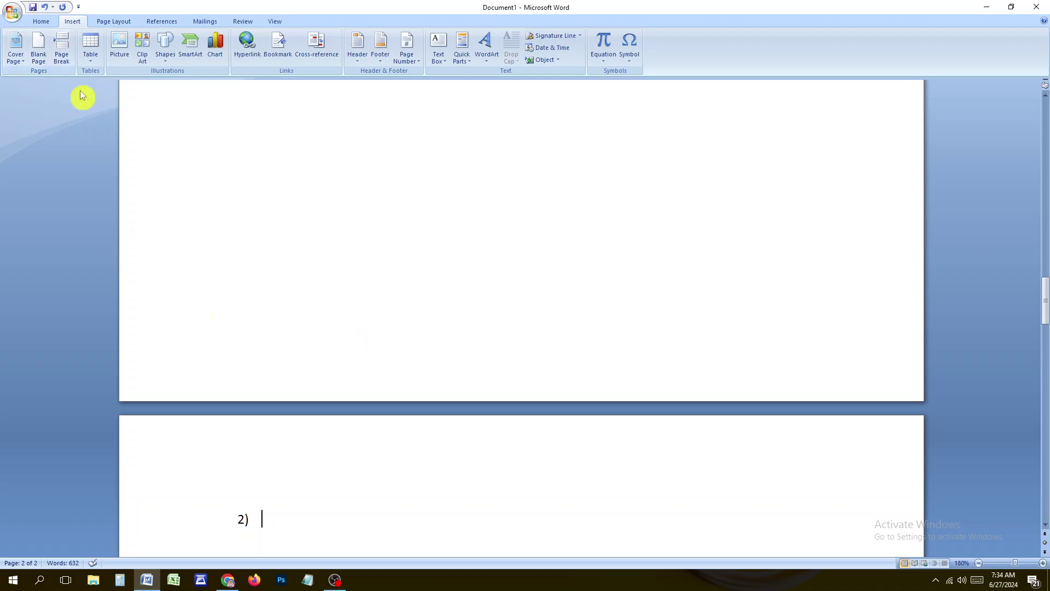
pyautogui.click(42, 62)
pyautogui.scroll(15, 562, 478)
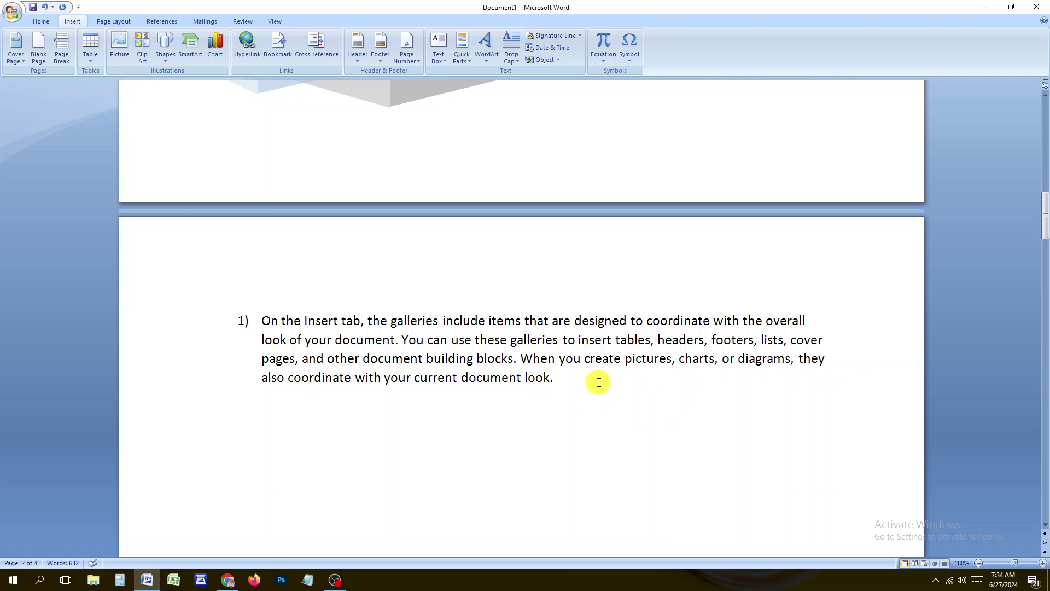
# Examine how the blank page sits between list item 1 and the rest of the list, viewing several pages side by side
pyautogui.scroll(-3, 598, 381)
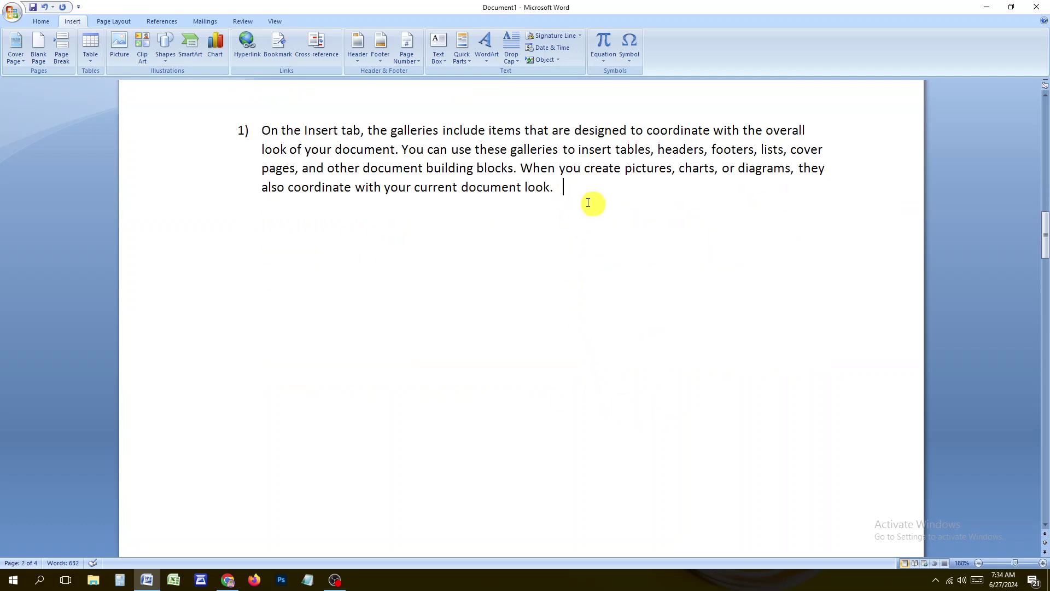
pyautogui.click(561, 188)
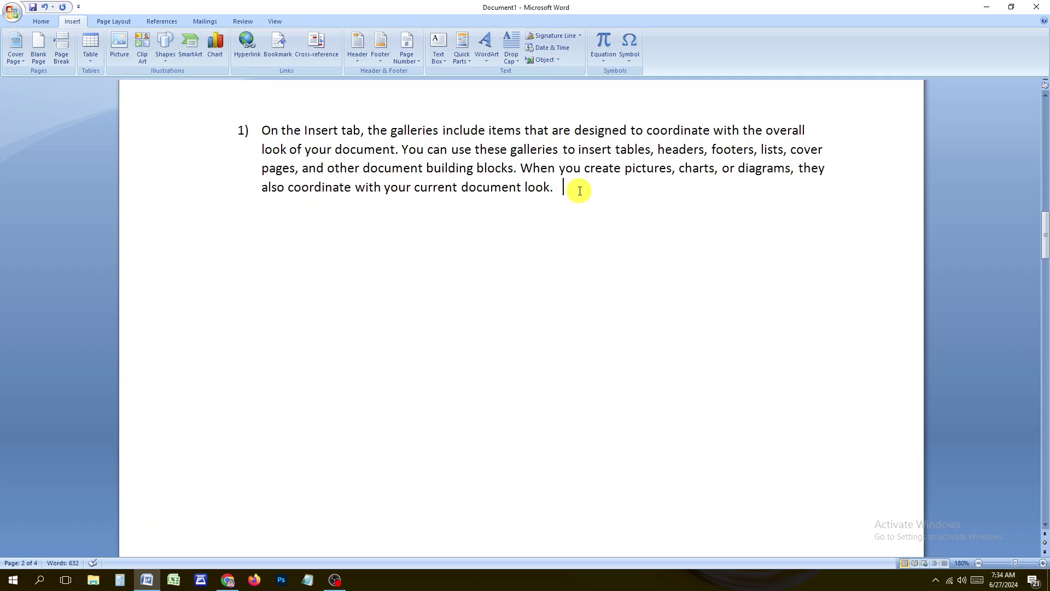
pyautogui.scroll(-2, 579, 190)
pyautogui.scroll(3, 569, 180)
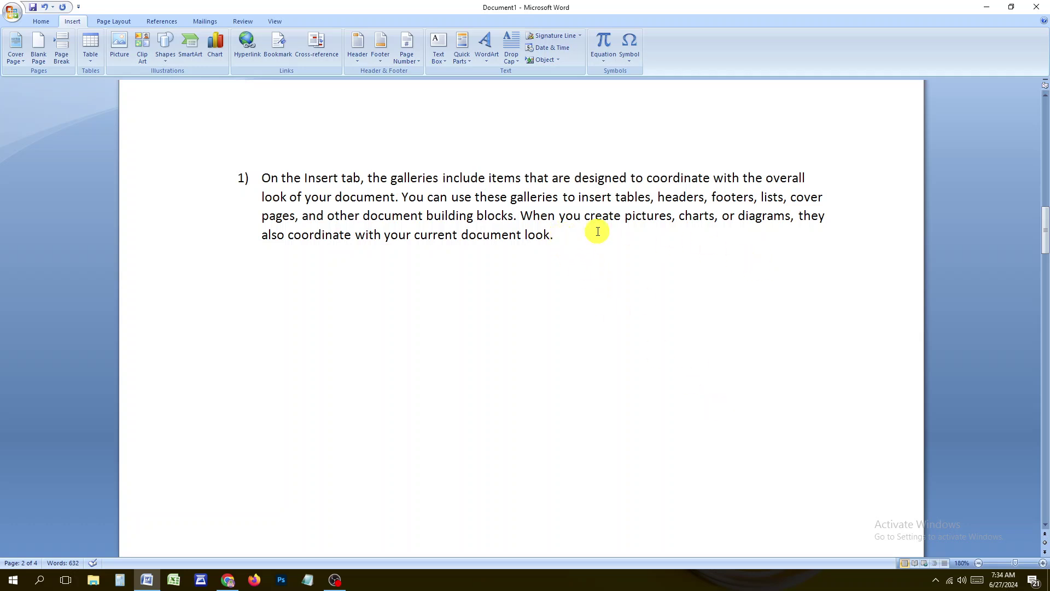
pyautogui.hotkey('ctrl', 'Return')
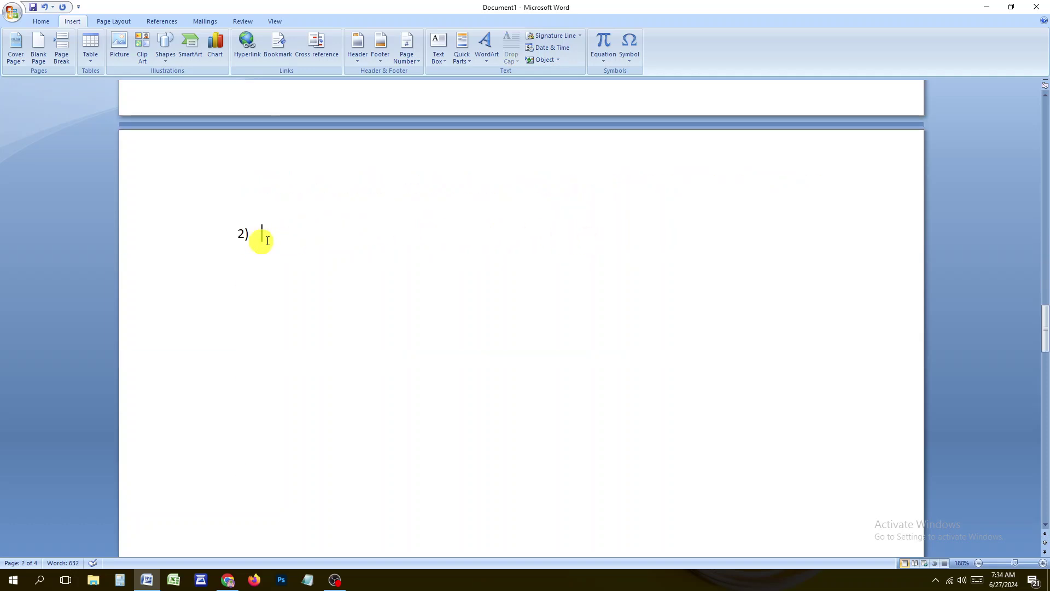
pyautogui.scroll(-5, 284, 238)
pyautogui.keyDown('ctrl'); pyautogui.scroll(-14, 304, 239); pyautogui.keyUp('ctrl')
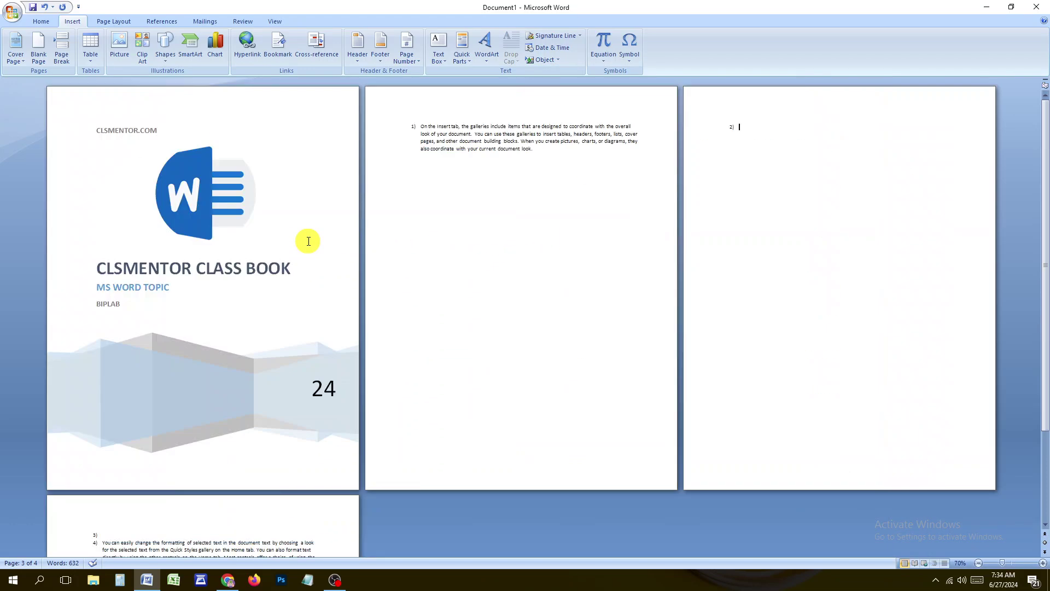
pyautogui.keyDown('ctrl'); pyautogui.scroll(2, 462, 252); pyautogui.keyUp('ctrl')
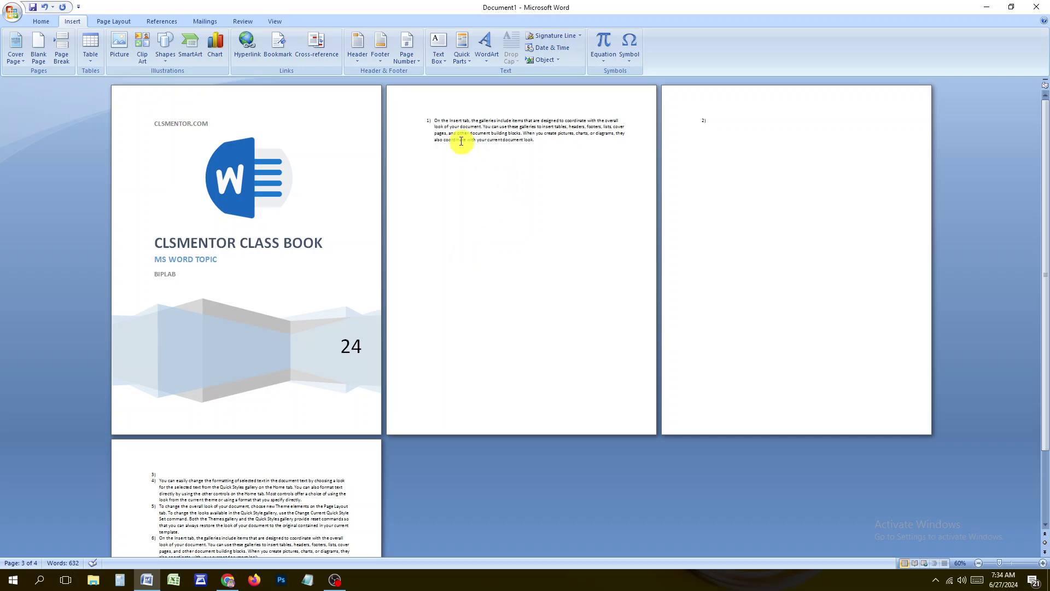
pyautogui.moveTo(436, 120); pyautogui.dragTo(514, 143)
pyautogui.click(551, 141)
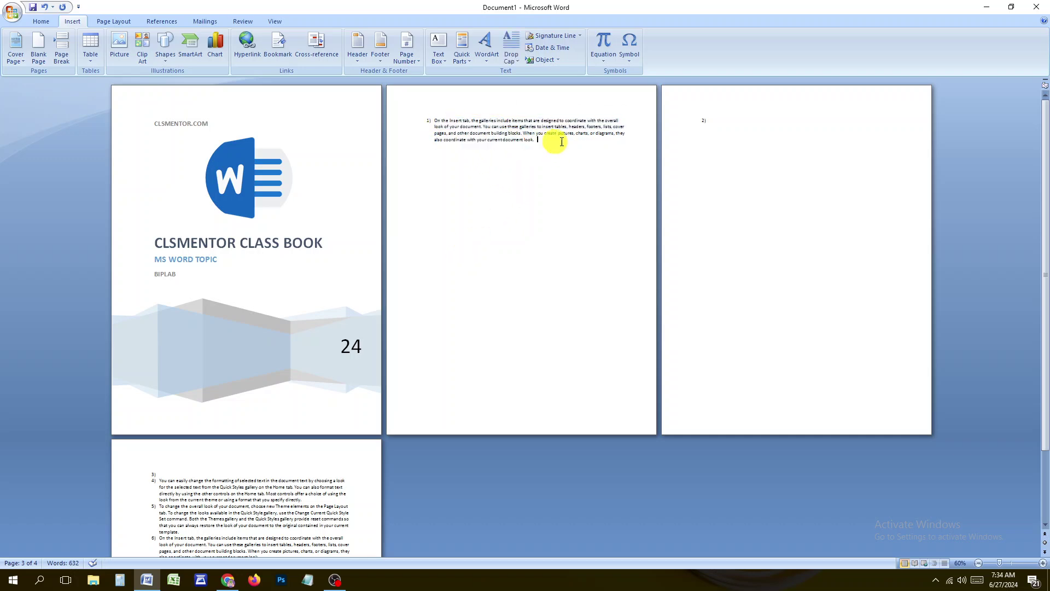
pyautogui.scroll(-3, 760, 137)
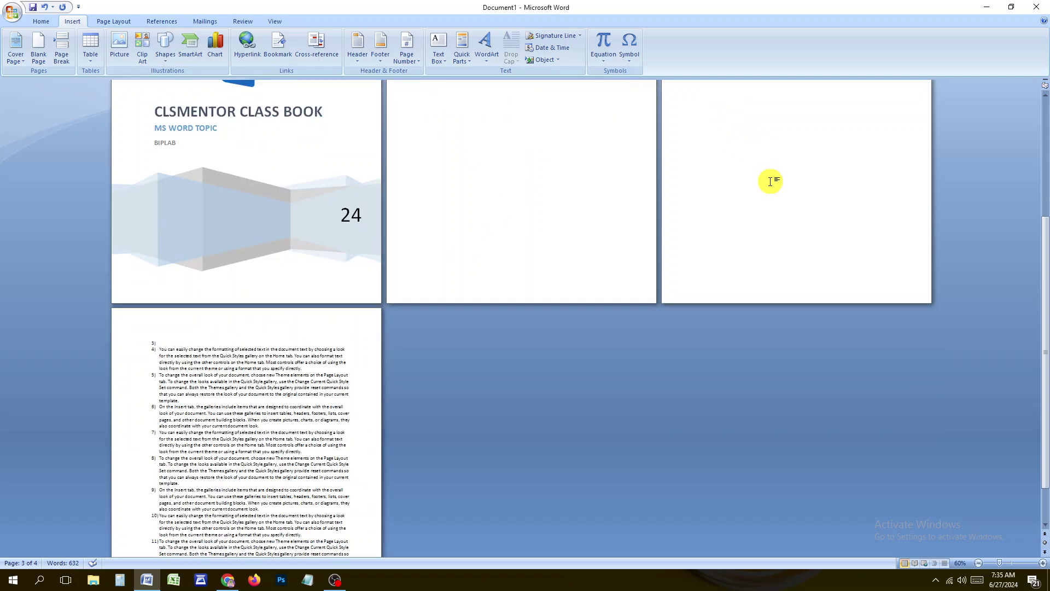
pyautogui.scroll(3, 642, 345)
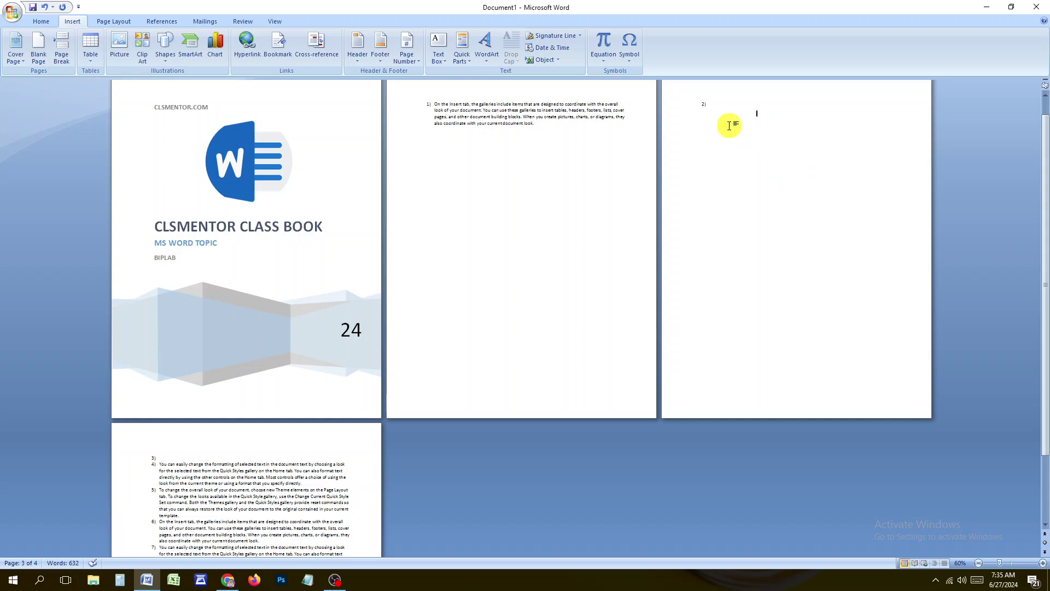
# Remove the empty numbered items 2) and 3) from the blank page and the start of the page after it
pyautogui.click(714, 110)
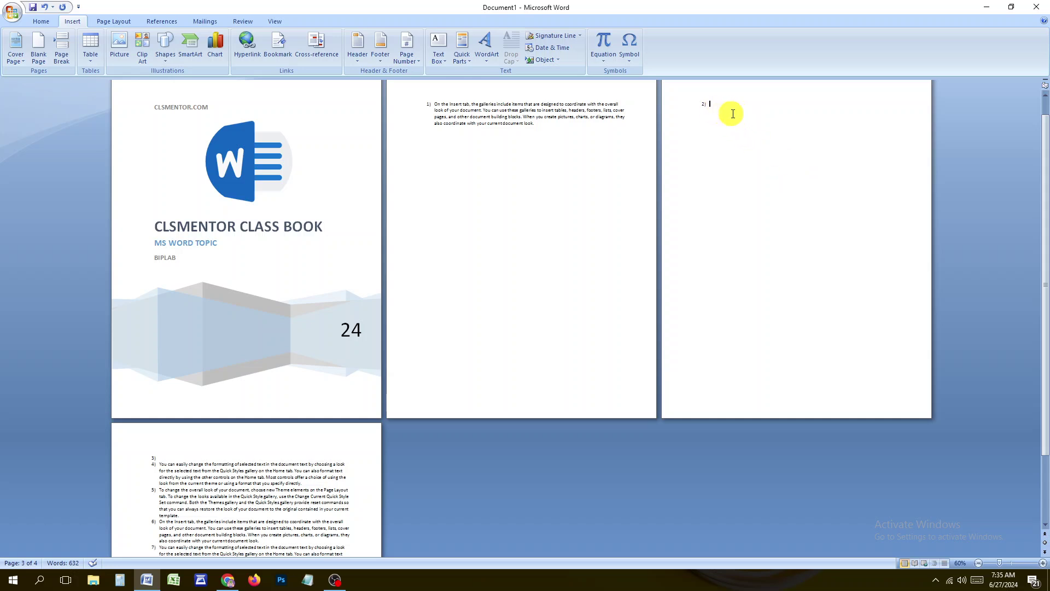
pyautogui.press('BackSpace')
pyautogui.click(159, 457)
pyautogui.press('BackSpace')
pyautogui.click(753, 132)
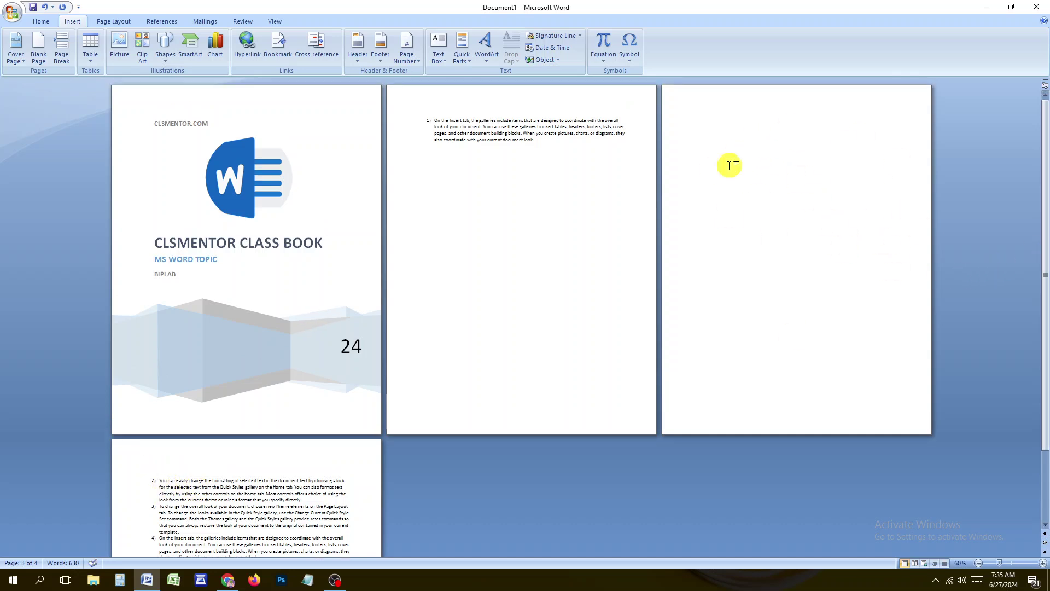
pyautogui.click(551, 147)
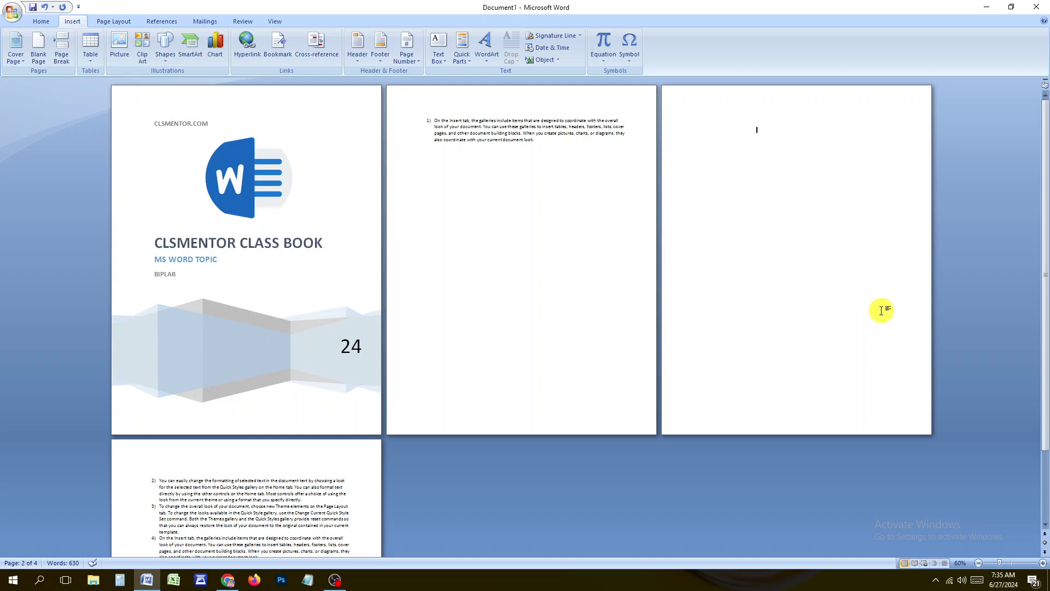
pyautogui.click(766, 112)
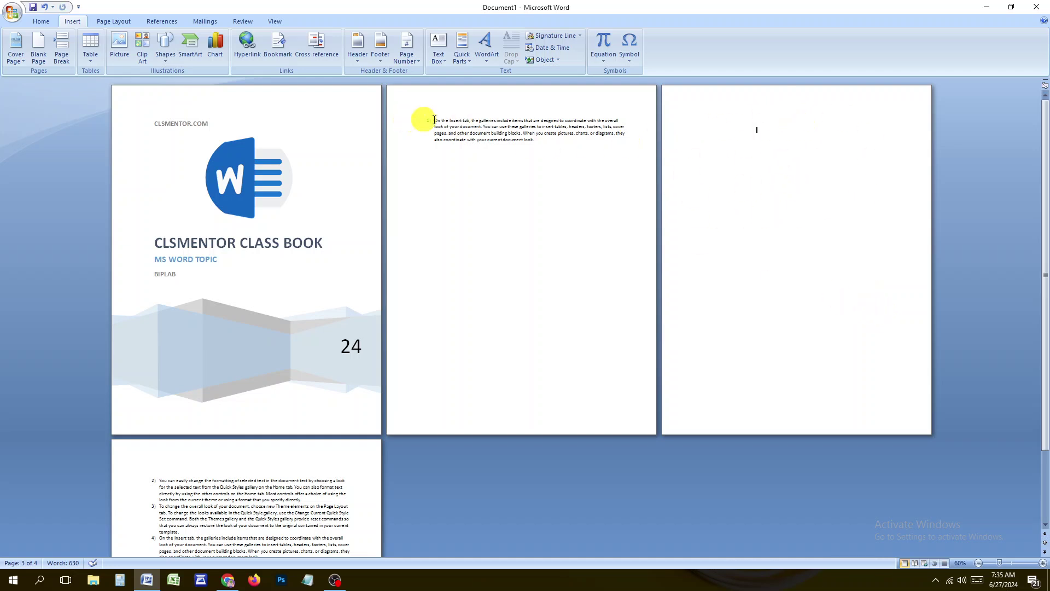
pyautogui.moveTo(429, 118); pyautogui.dragTo(438, 246)
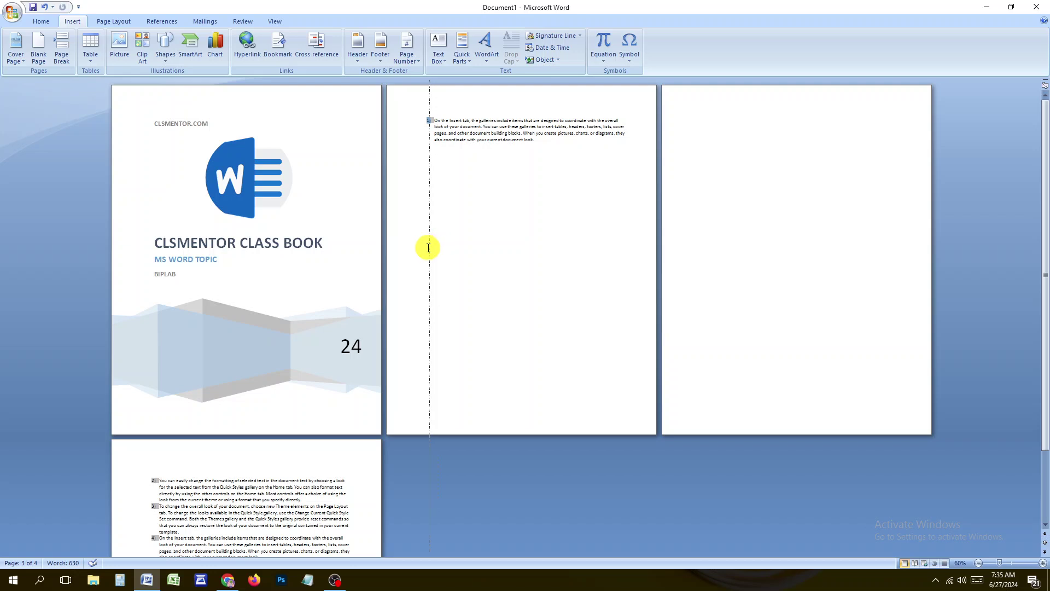
pyautogui.moveTo(442, 120); pyautogui.dragTo(603, 218)
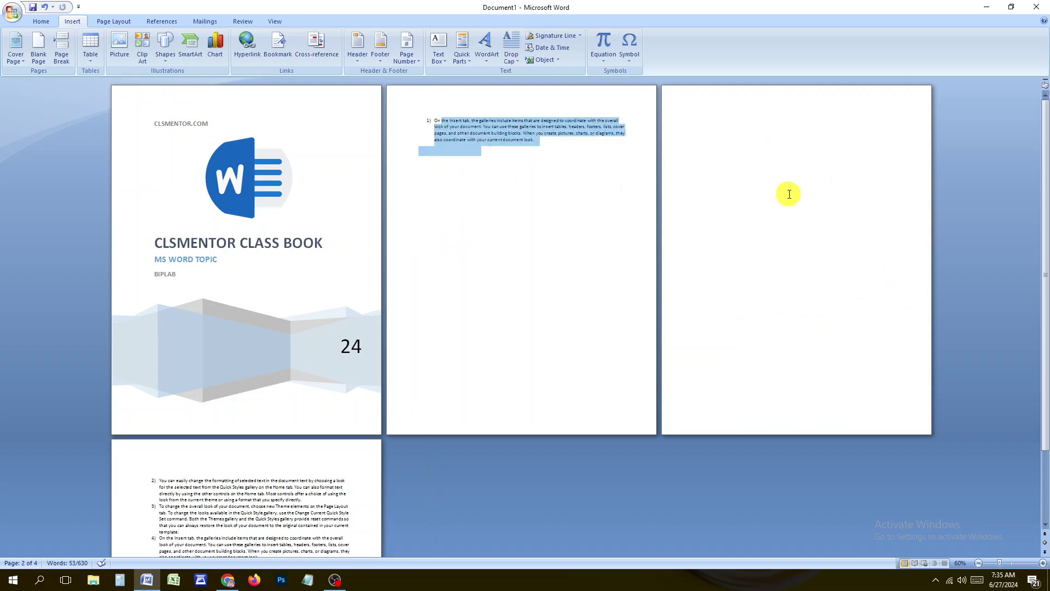
pyautogui.click(623, 210)
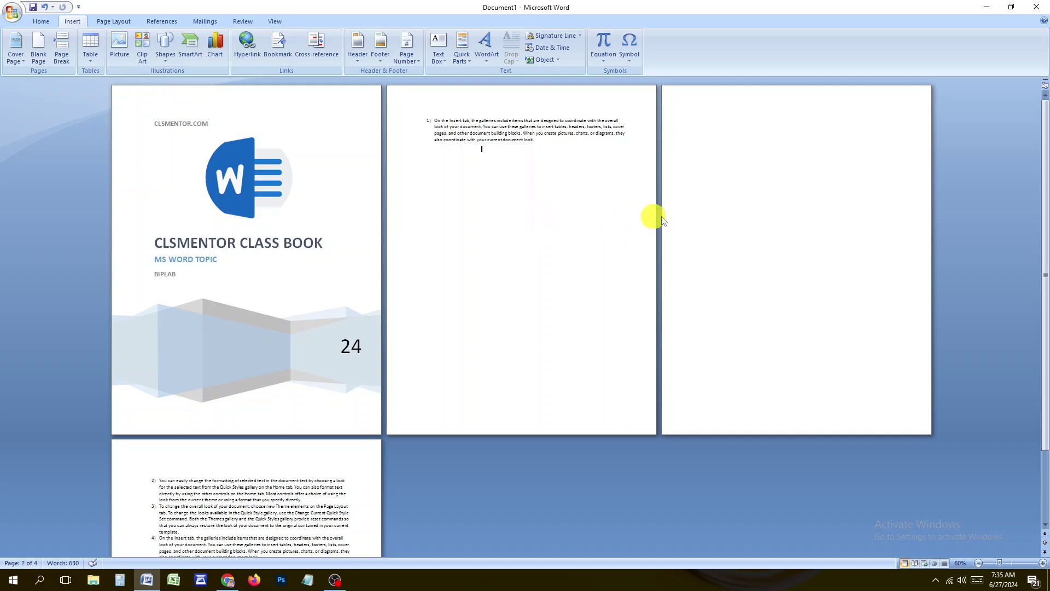
# Delete the blank page and the empty lines between list items 1 and 2, bringing the list back together
pyautogui.click(776, 377)
pyautogui.press('Delete')
pyautogui.press('BackSpace')
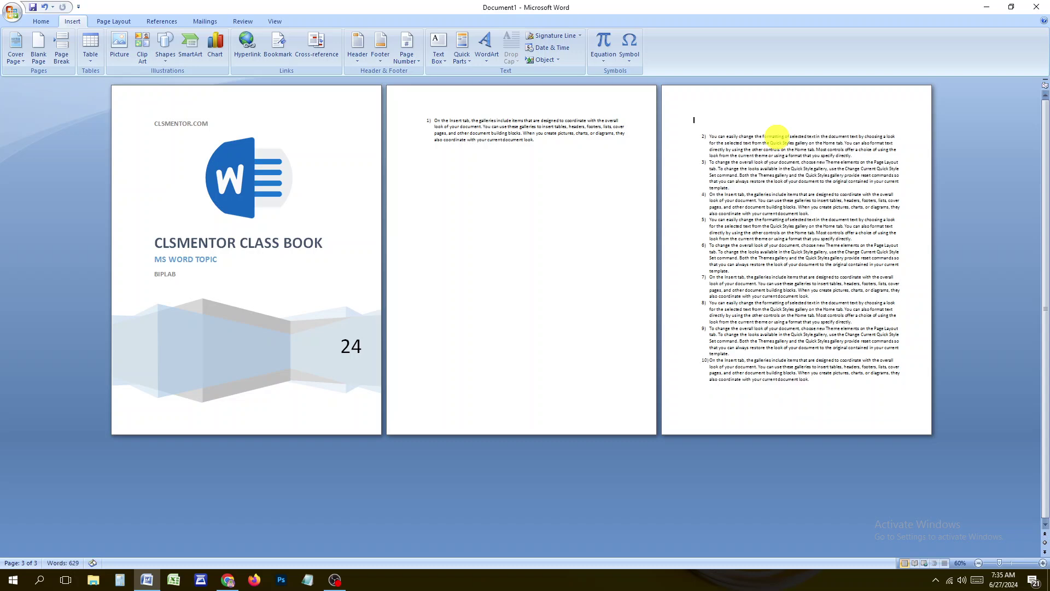
pyautogui.press('BackSpace')
pyautogui.press('Delete')
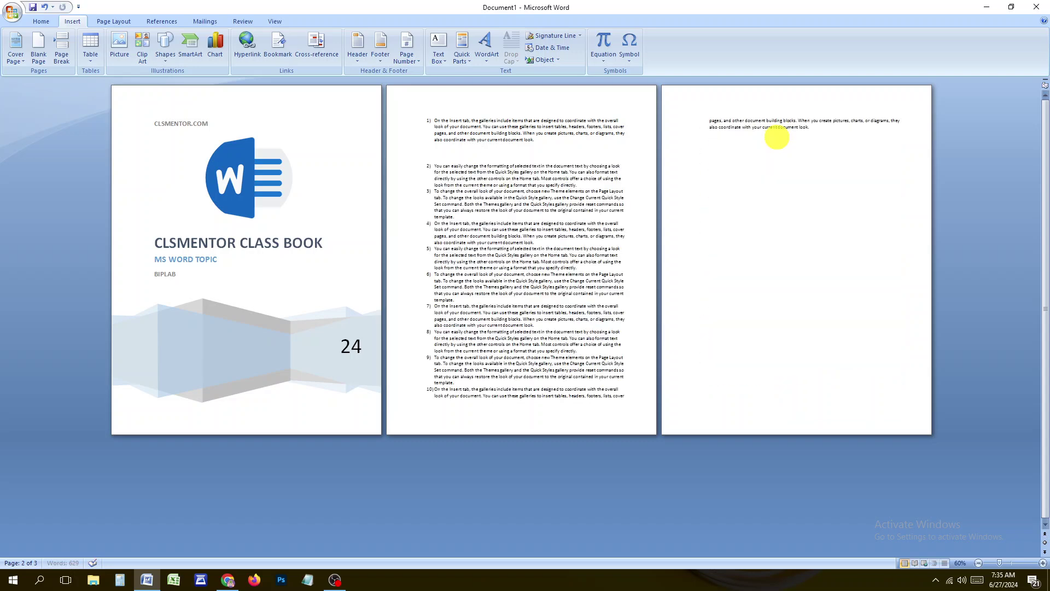
pyautogui.press('Delete')
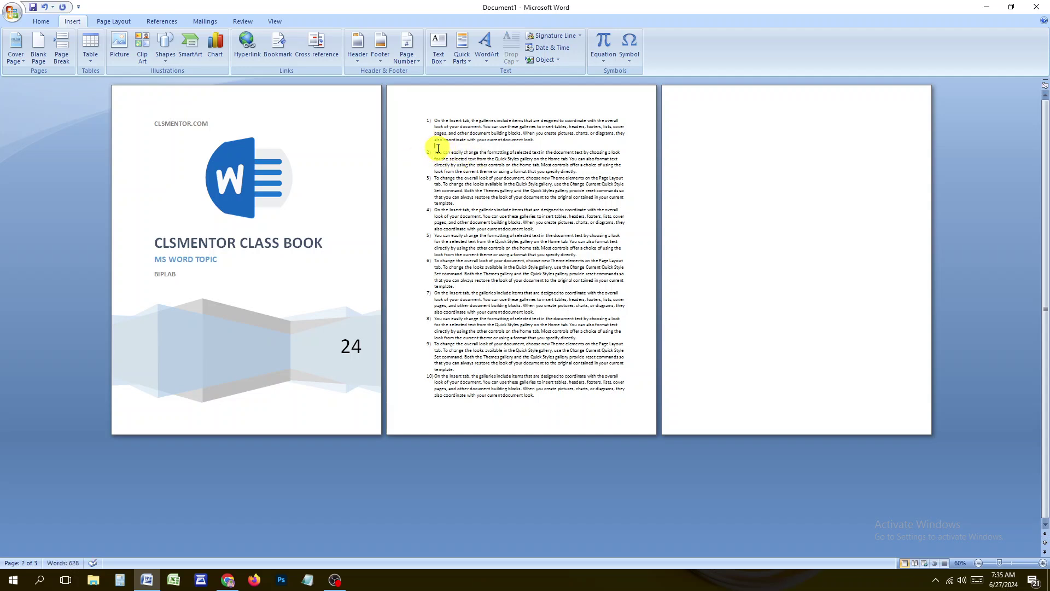
pyautogui.hotkey('ctrl', 'z')
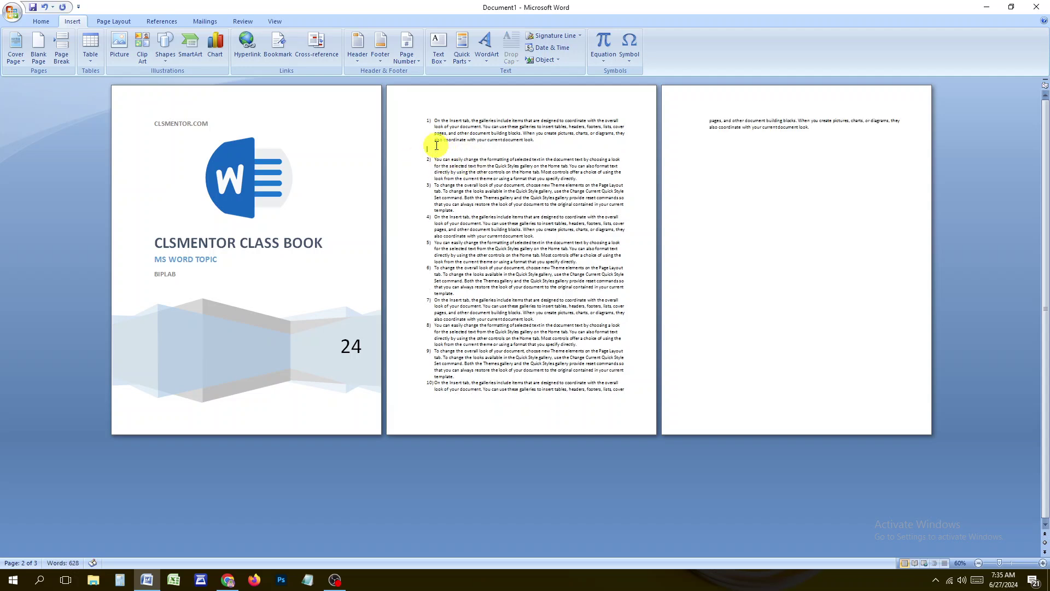
pyautogui.press('BackSpace')
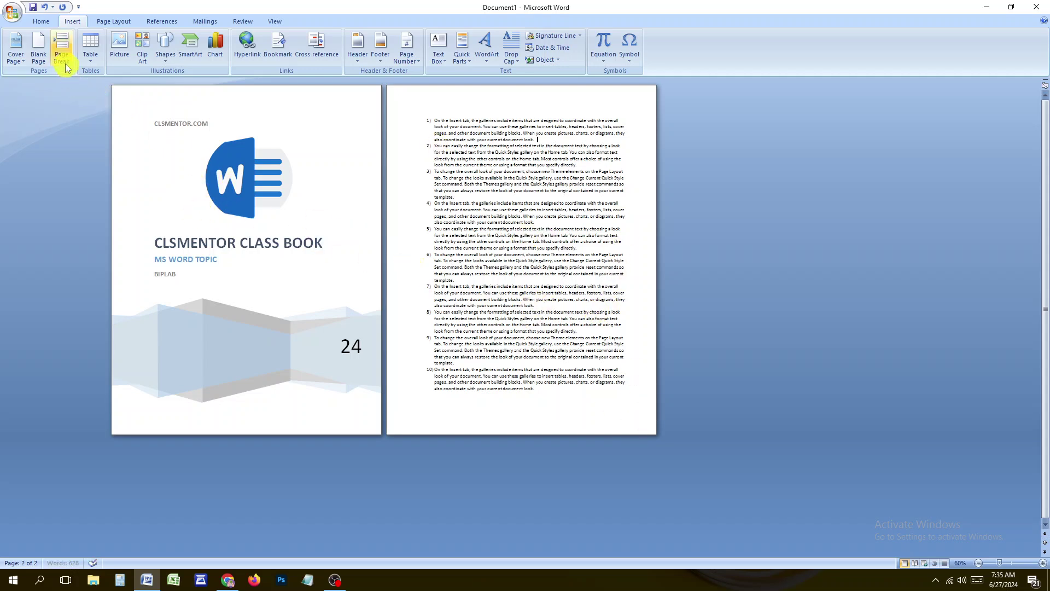
# Insert a page break after the end of list item 3 and check how the list is split across the pages
pyautogui.keyDown('ctrl'); pyautogui.scroll(5, 598, 253); pyautogui.keyUp('ctrl')
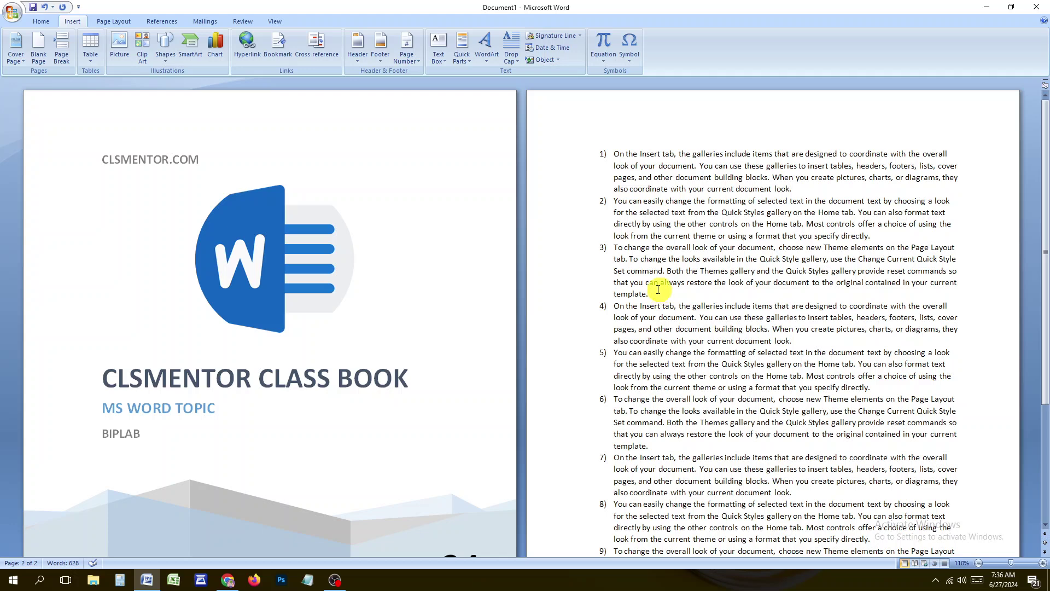
pyautogui.click(65, 57)
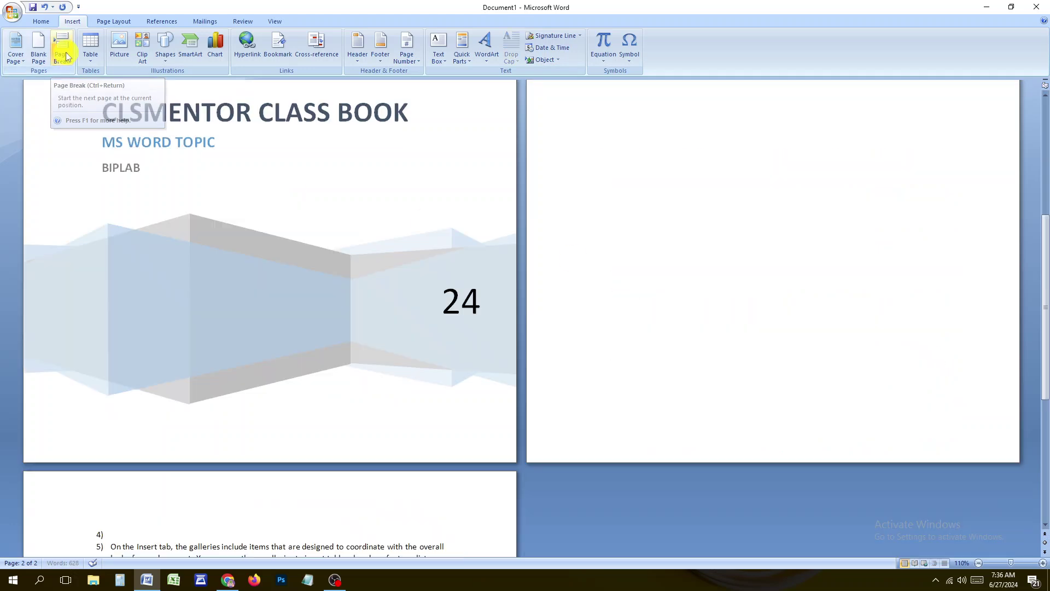
pyautogui.scroll(4, 668, 289)
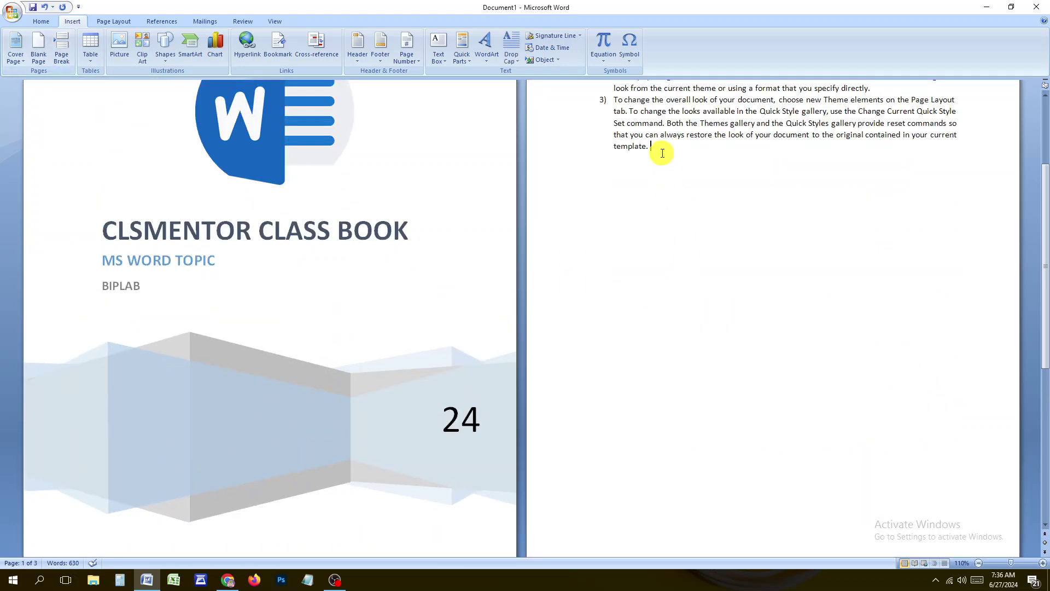
pyautogui.scroll(-8, 663, 208)
pyautogui.scroll(10, 641, 315)
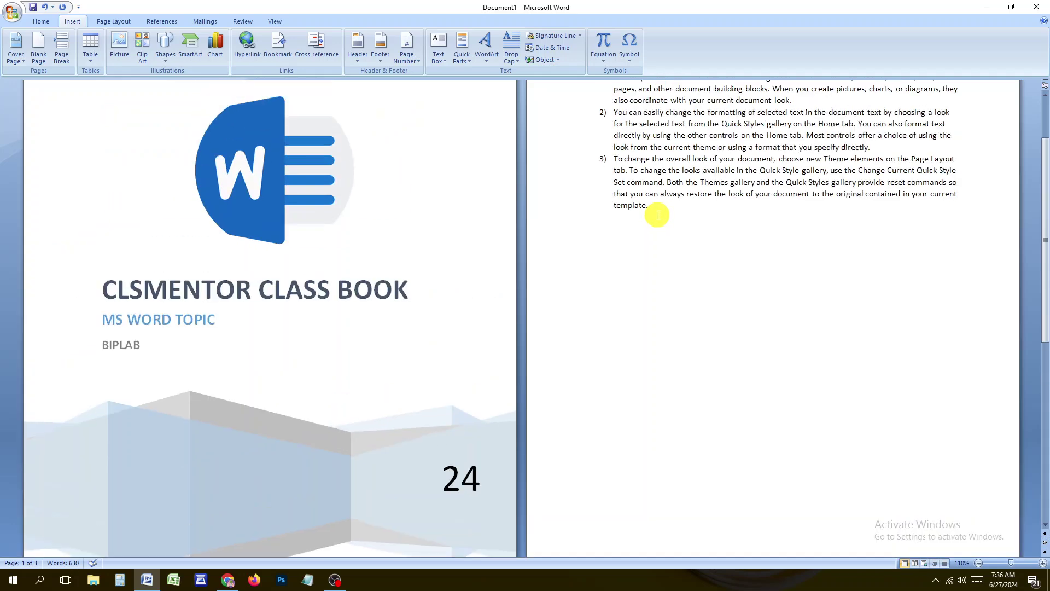
pyautogui.scroll(-3, 662, 224)
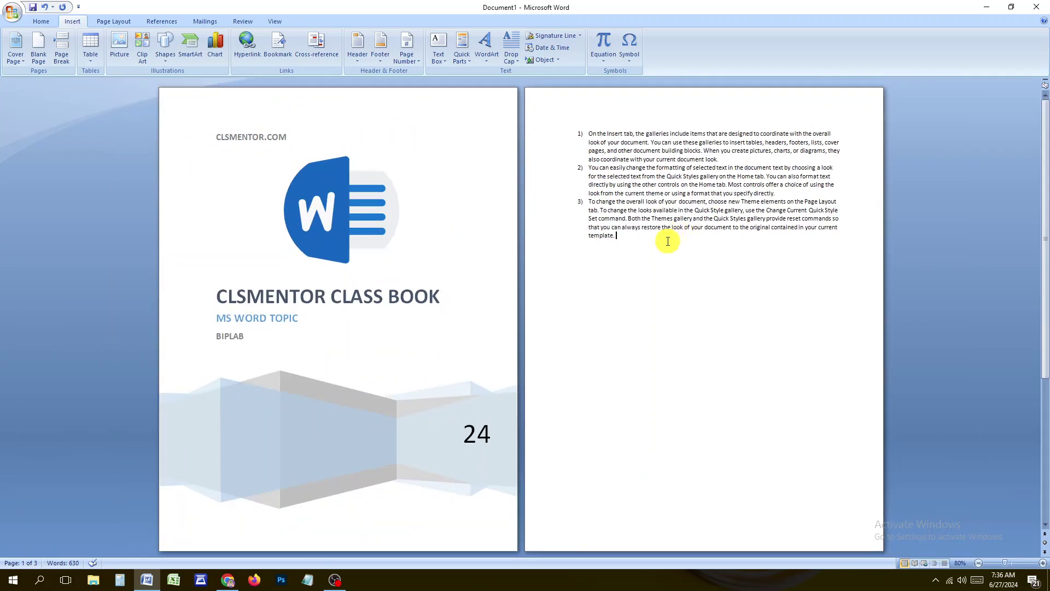
pyautogui.scroll(-4, 499, 197)
pyautogui.scroll(3, 368, 223)
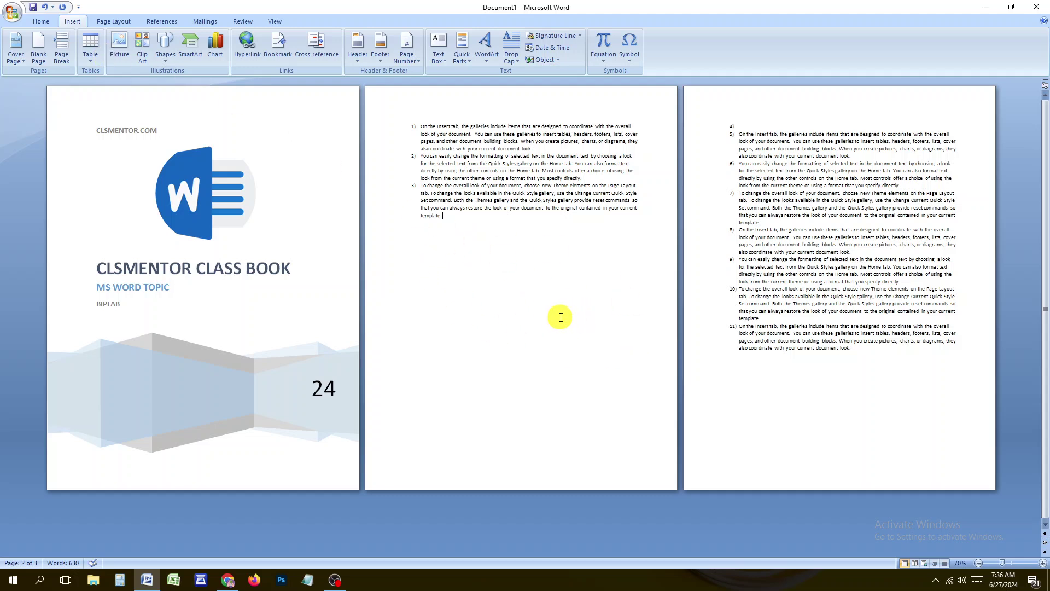
pyautogui.moveTo(424, 233)
pyautogui.mouseDown()
pyautogui.moveTo(624, 385)
pyautogui.moveTo(509, 299)
pyautogui.moveTo(560, 311)
pyautogui.moveTo(450, 346)
pyautogui.moveTo(541, 437)
pyautogui.moveTo(525, 295)
pyautogui.moveTo(435, 258)
pyautogui.mouseUp()
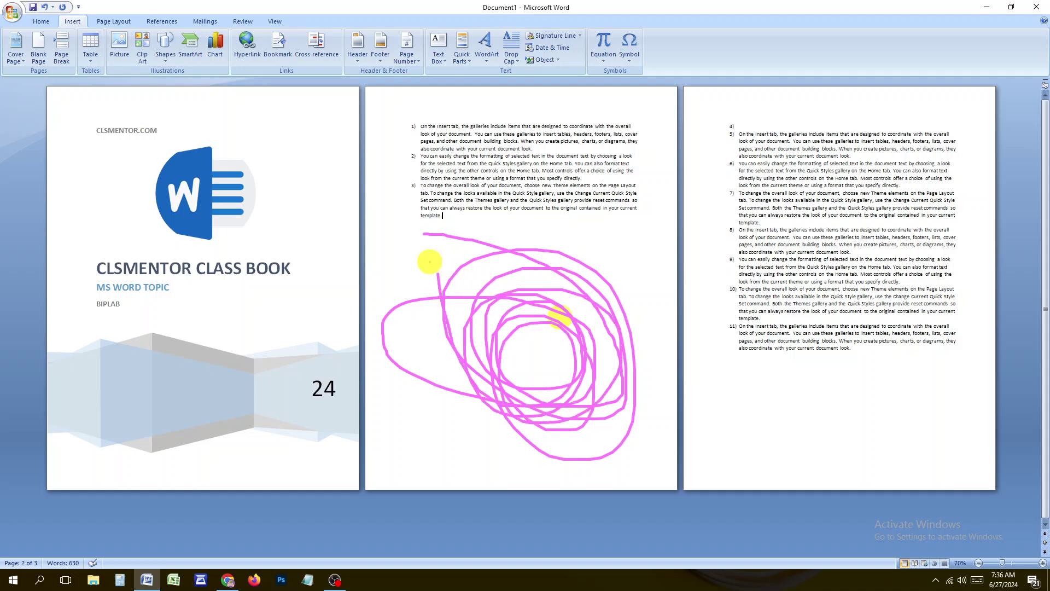
pyautogui.press('Escape')
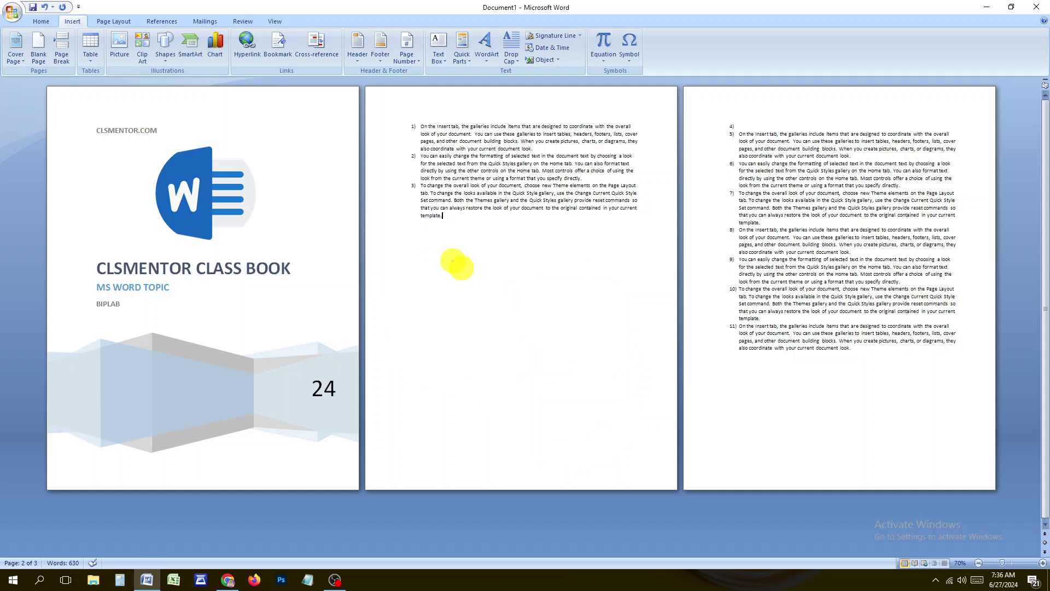
pyautogui.moveTo(425, 242); pyautogui.dragTo(666, 446)
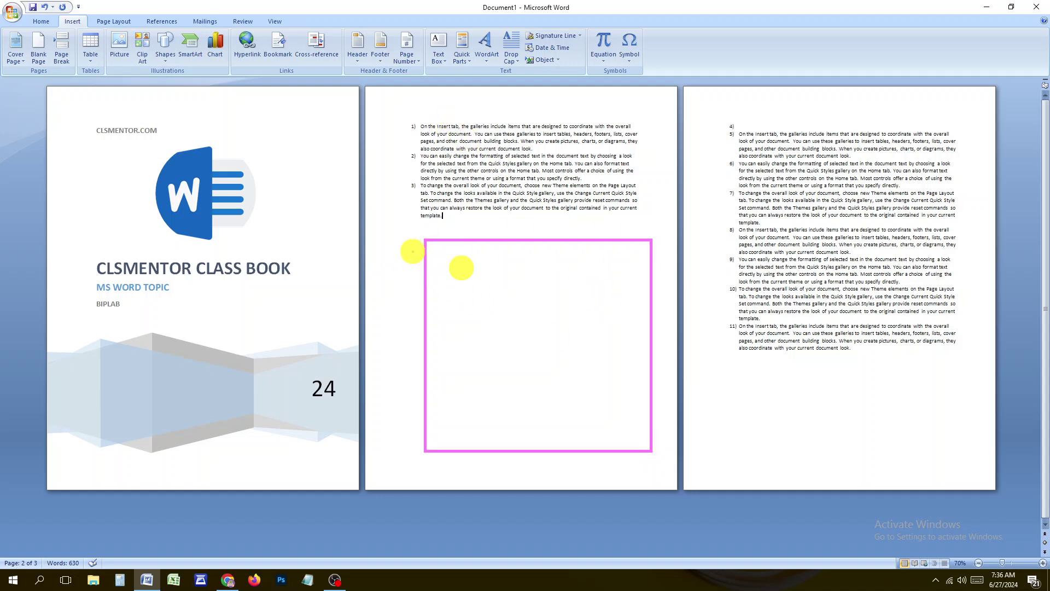
pyautogui.moveTo(412, 246); pyautogui.dragTo(653, 457)
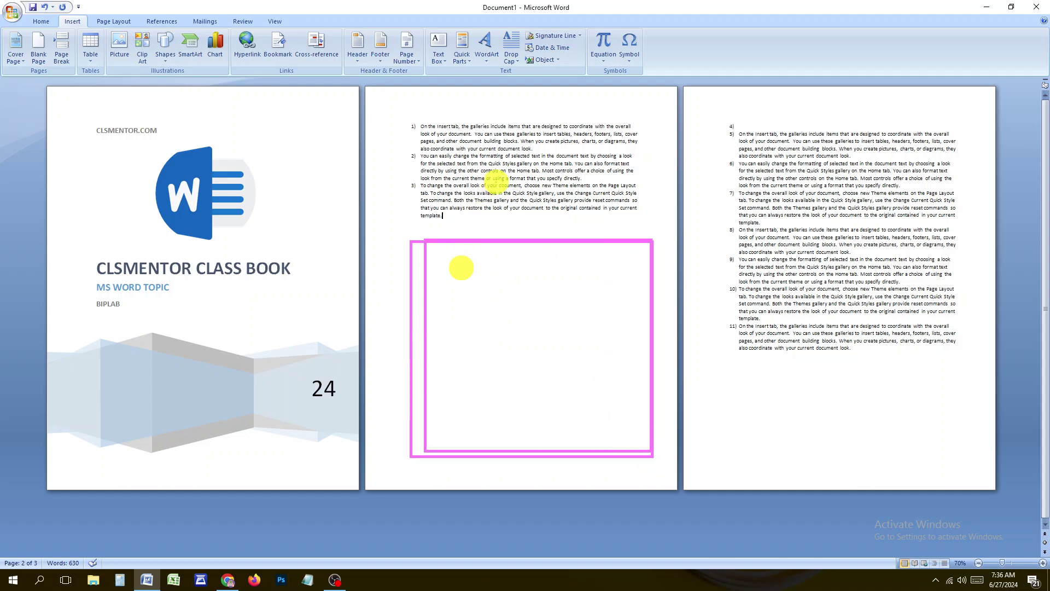
pyautogui.moveTo(405, 116); pyautogui.dragTo(635, 215)
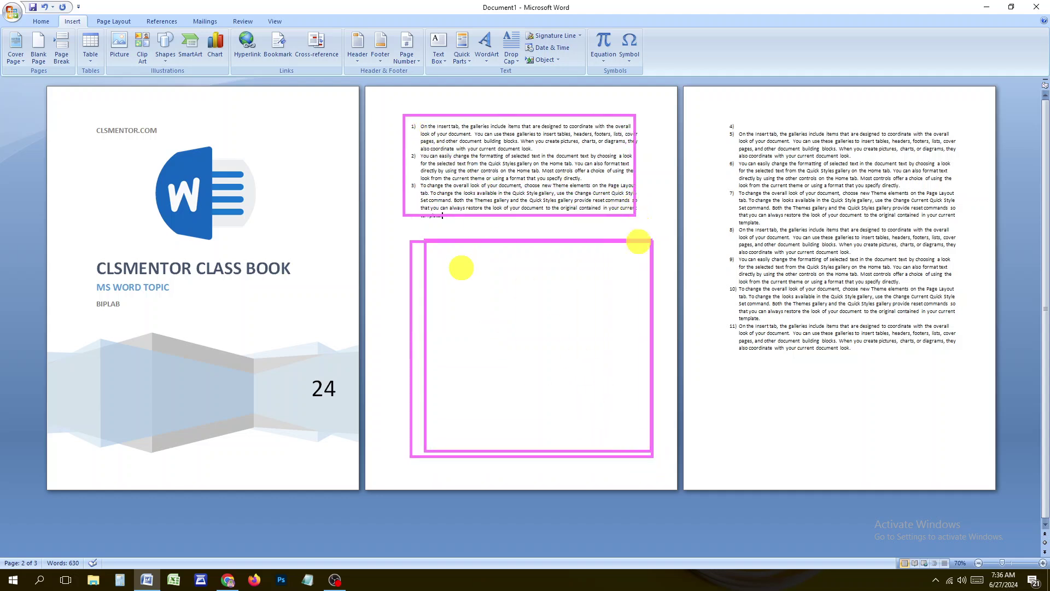
pyautogui.moveTo(530, 234); pyautogui.dragTo(536, 335)
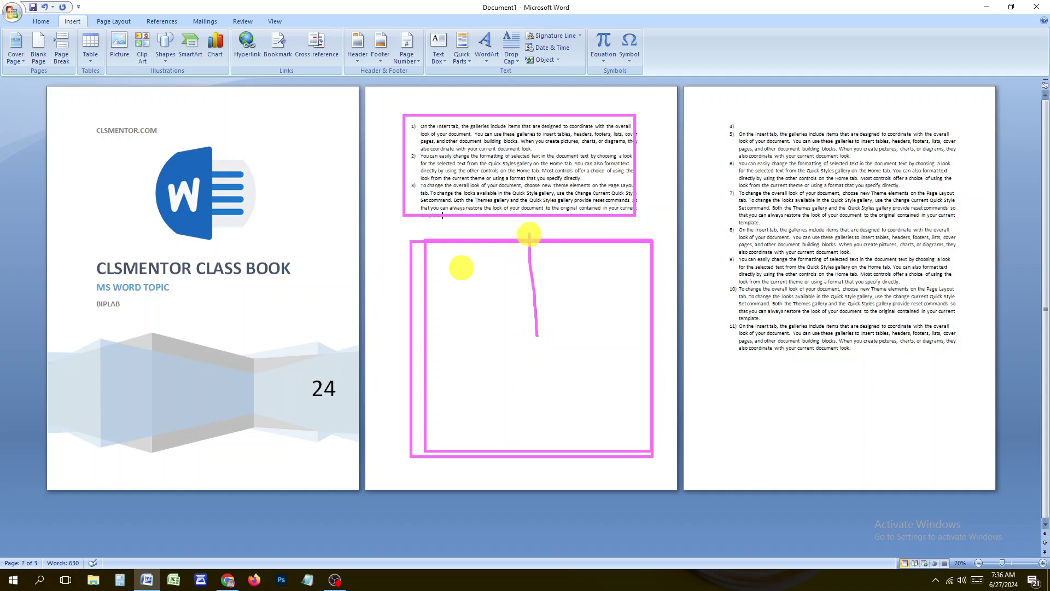
pyautogui.moveTo(517, 258)
pyautogui.mouseDown()
pyautogui.moveTo(529, 235)
pyautogui.moveTo(545, 244)
pyautogui.mouseUp()
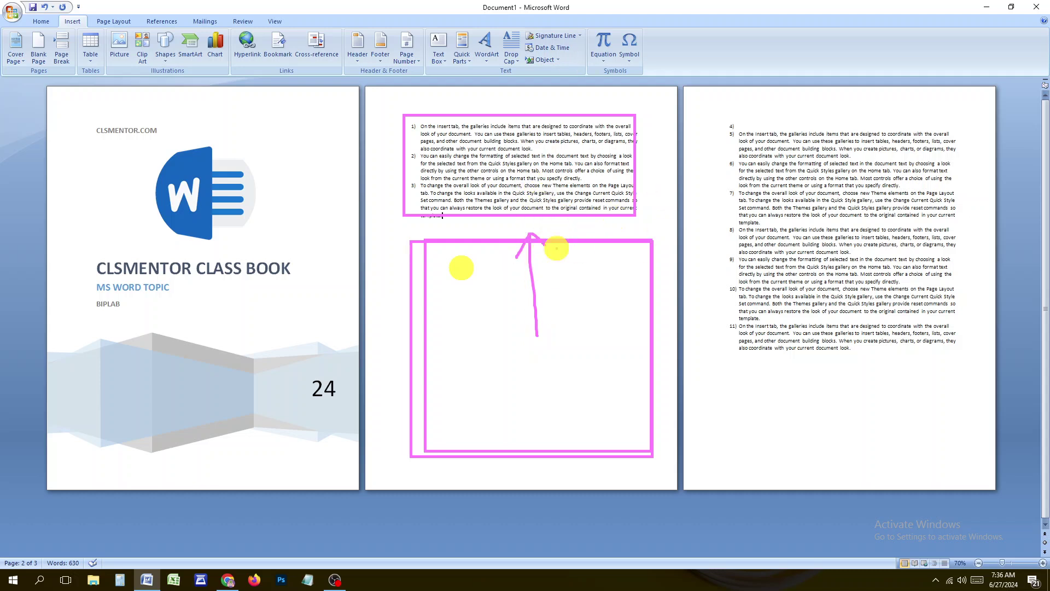
pyautogui.press('Escape')
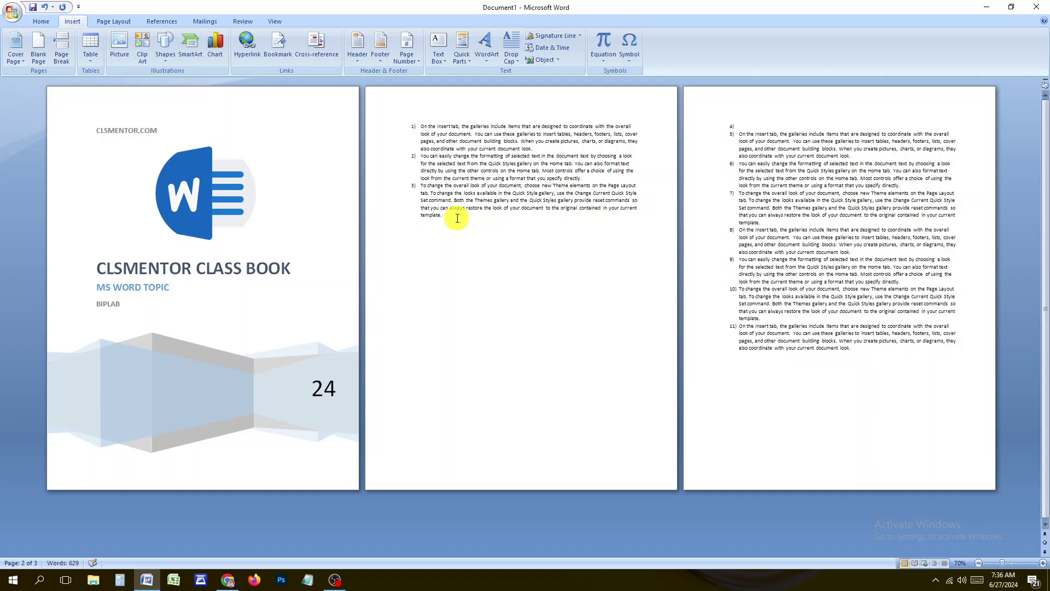
# Remove the page break and the empty numbered item after list item 3, bringing the list back together
pyautogui.click(457, 218)
pyautogui.press('Delete')
pyautogui.click(431, 223)
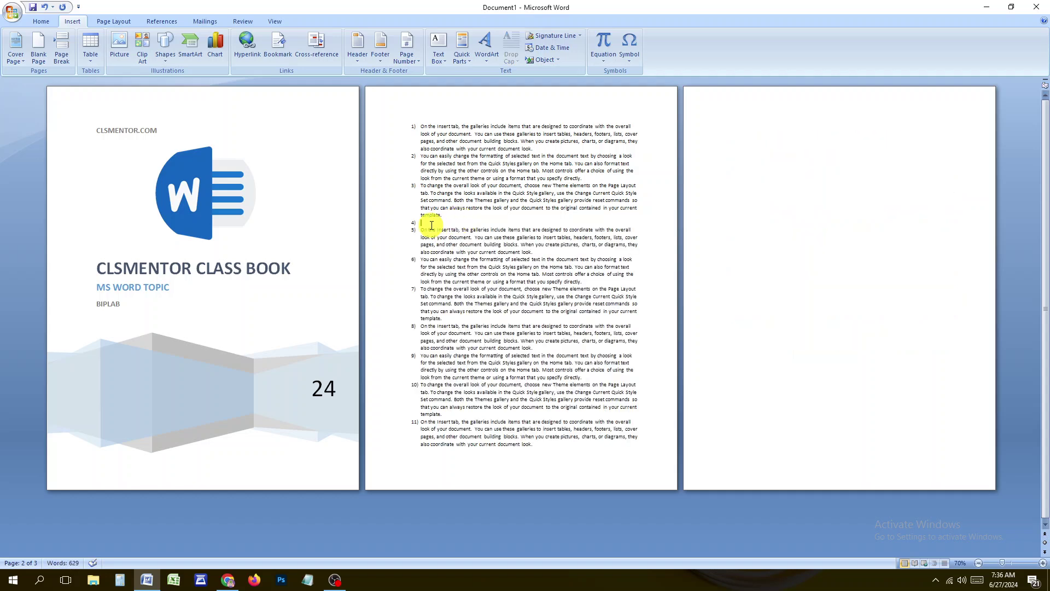
pyautogui.press('Return')
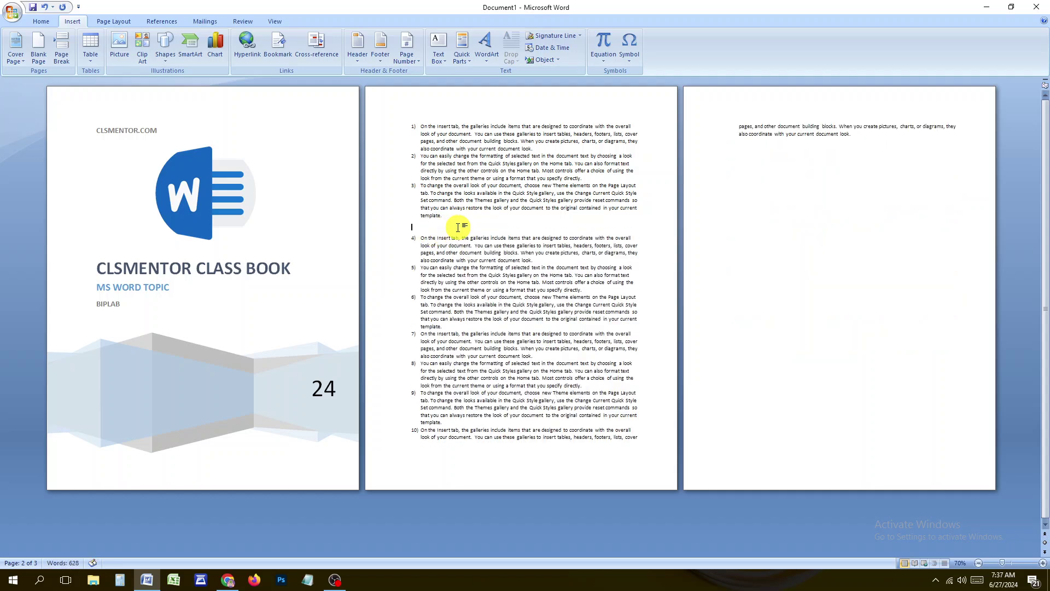
pyautogui.press('BackSpace')
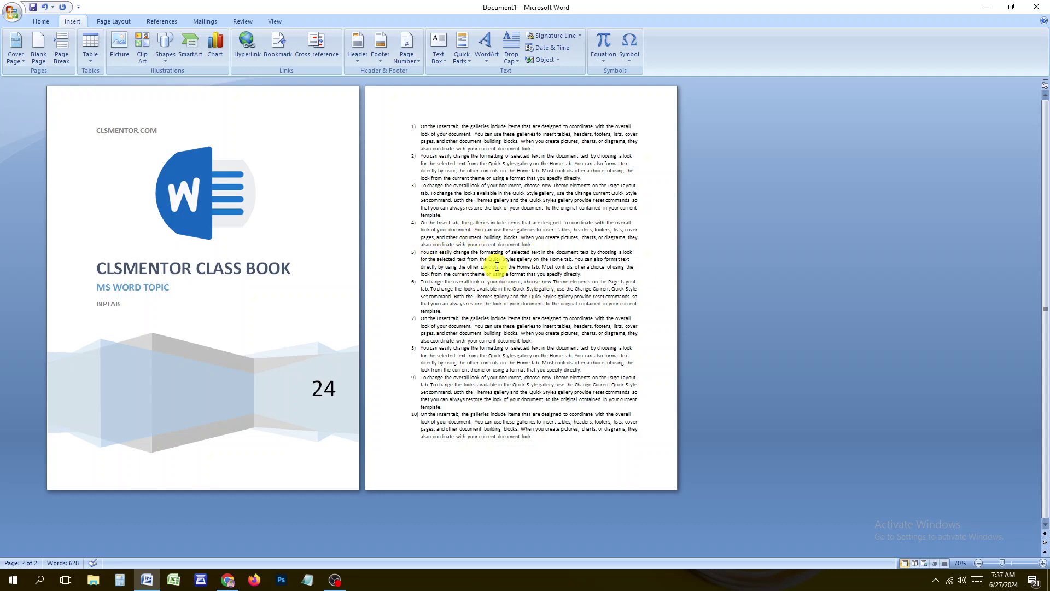
# Create a new blank document, enlarge its page view and bring up the commands for inserting objects
pyautogui.click(13, 13)
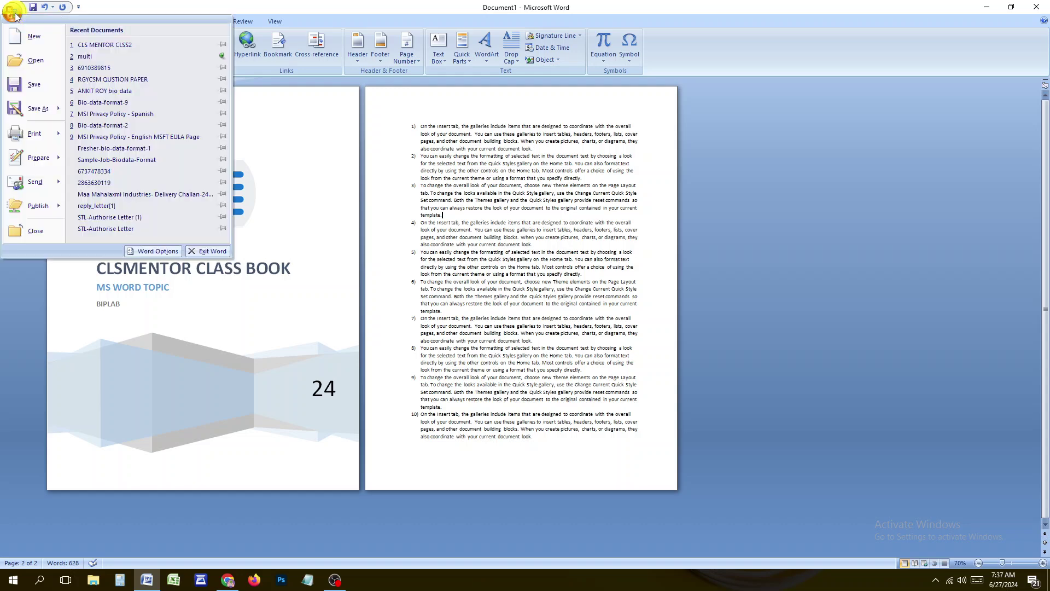
pyautogui.click(25, 37)
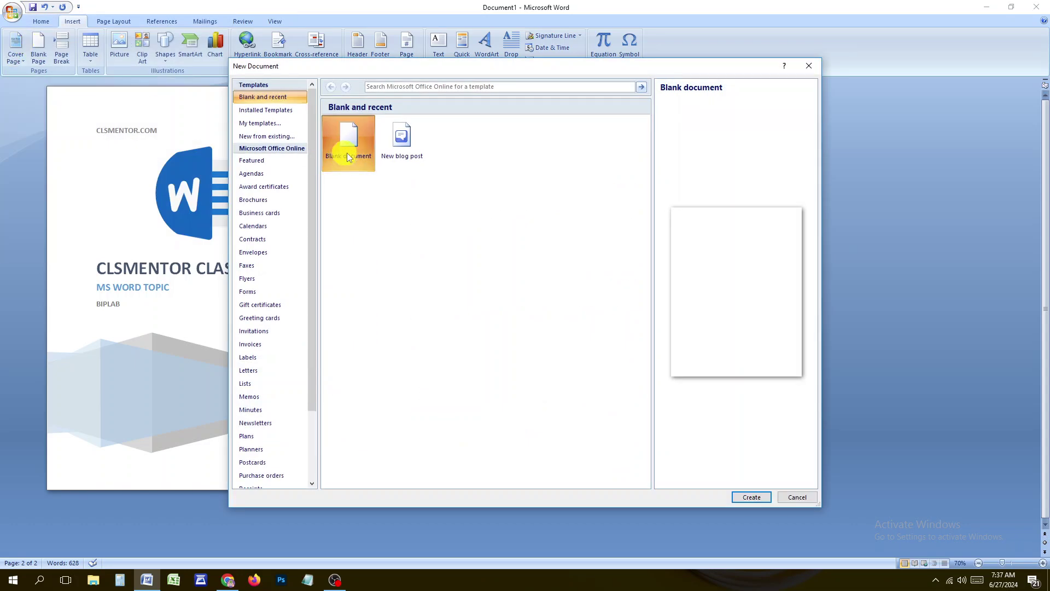
pyautogui.click(753, 497)
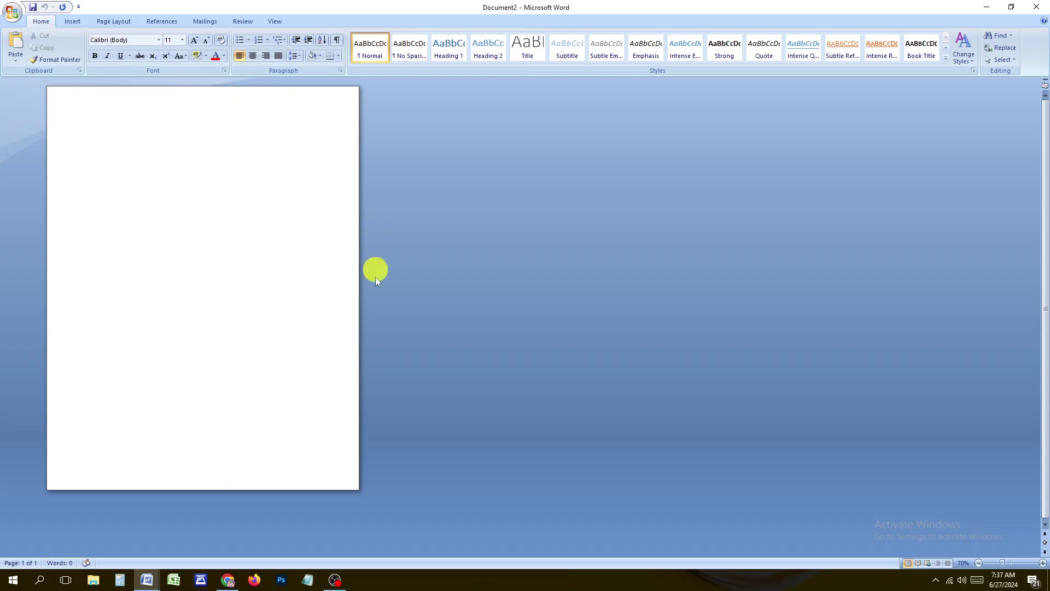
pyautogui.keyDown('ctrl'); pyautogui.scroll(10, 301, 370); pyautogui.keyUp('ctrl')
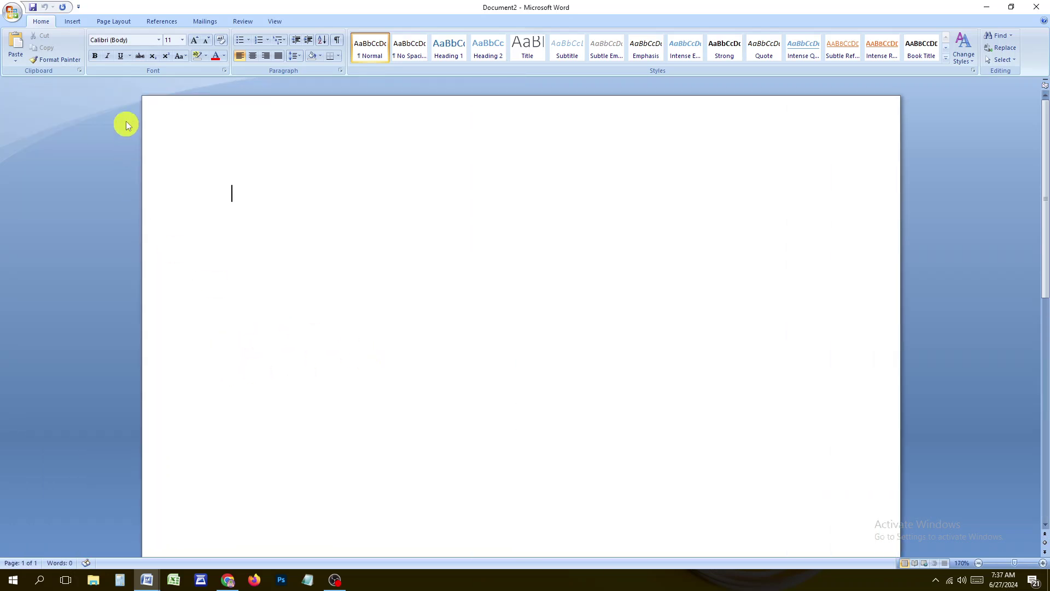
pyautogui.click(73, 21)
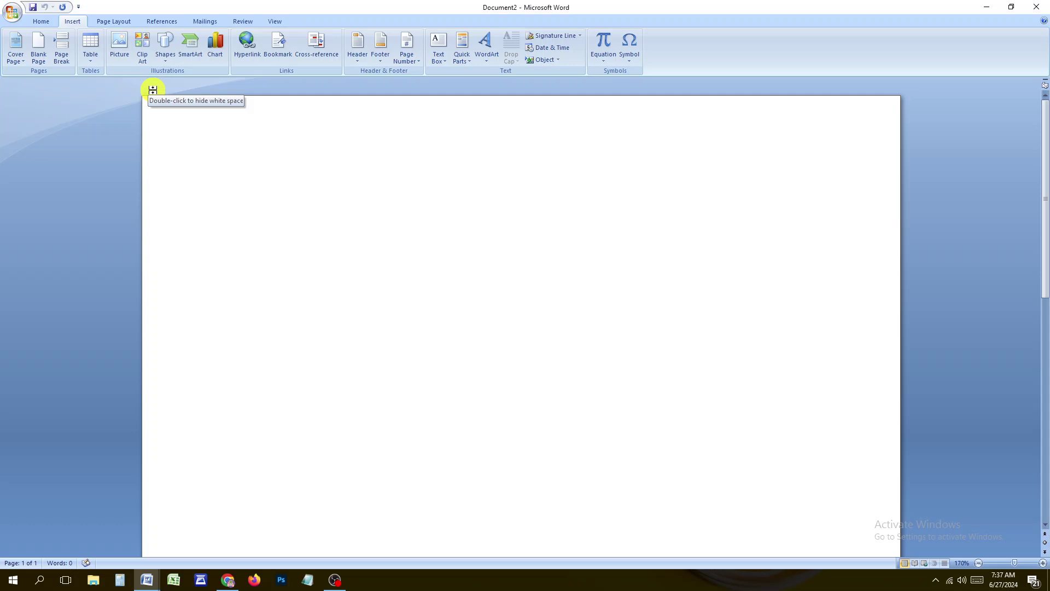
pyautogui.click(335, 580)
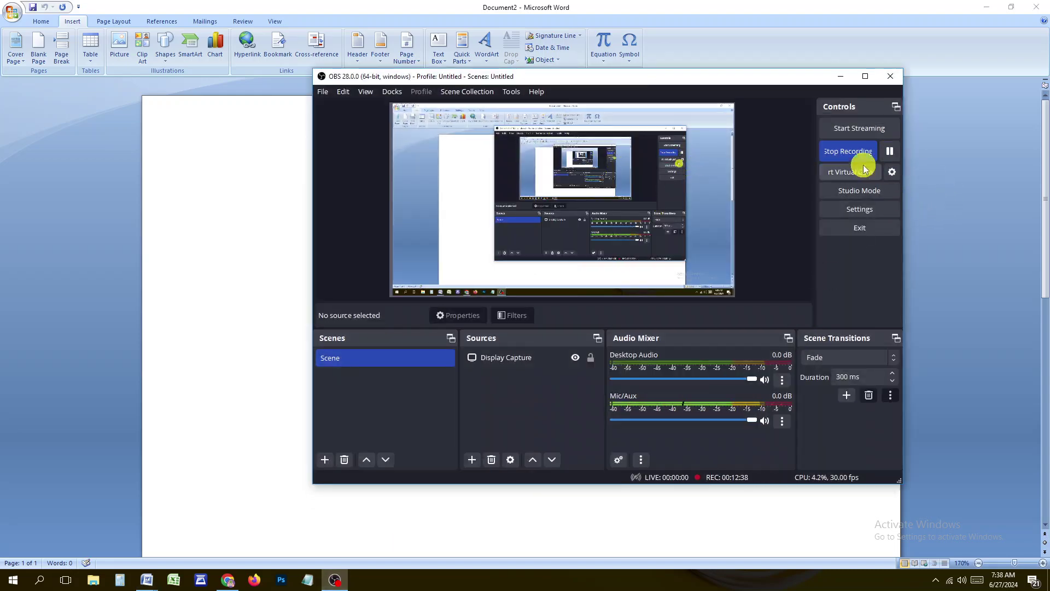
pyautogui.click(841, 77)
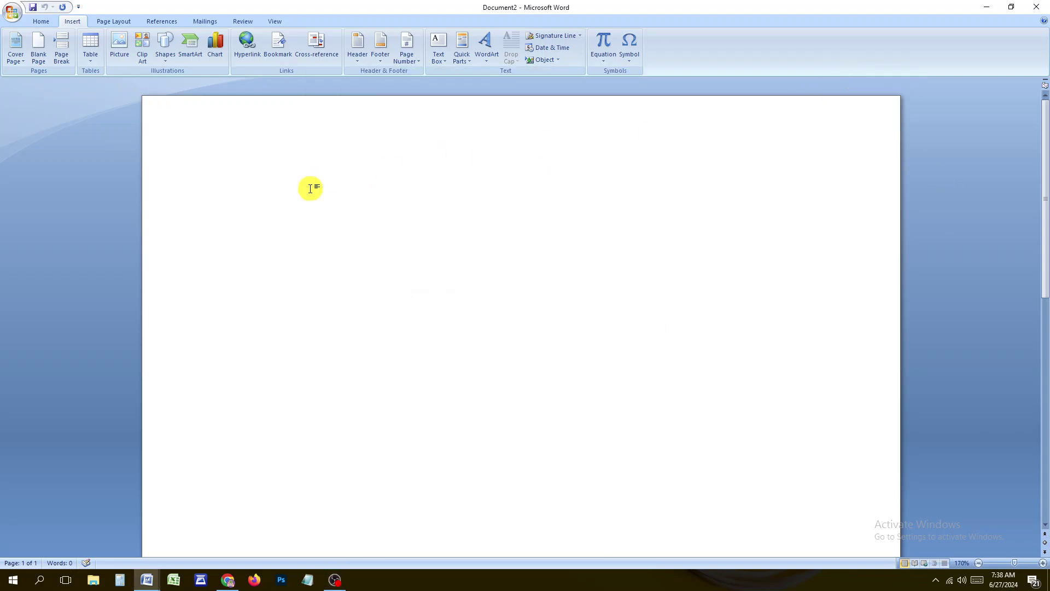
# Insert a table with four columns and three rows at the start of the blank document
pyautogui.click(85, 64)
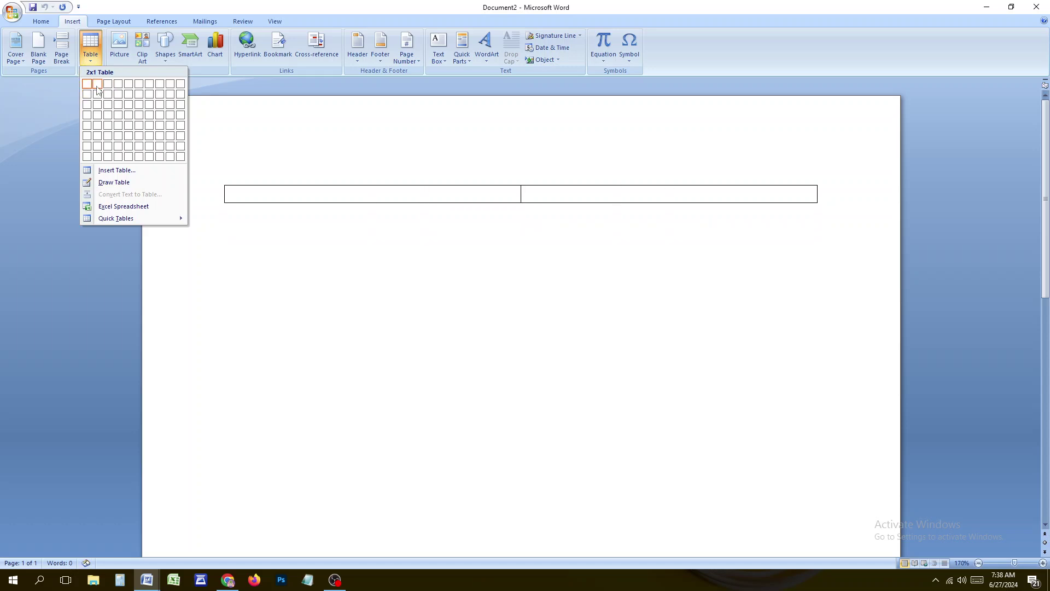
pyautogui.click(118, 107)
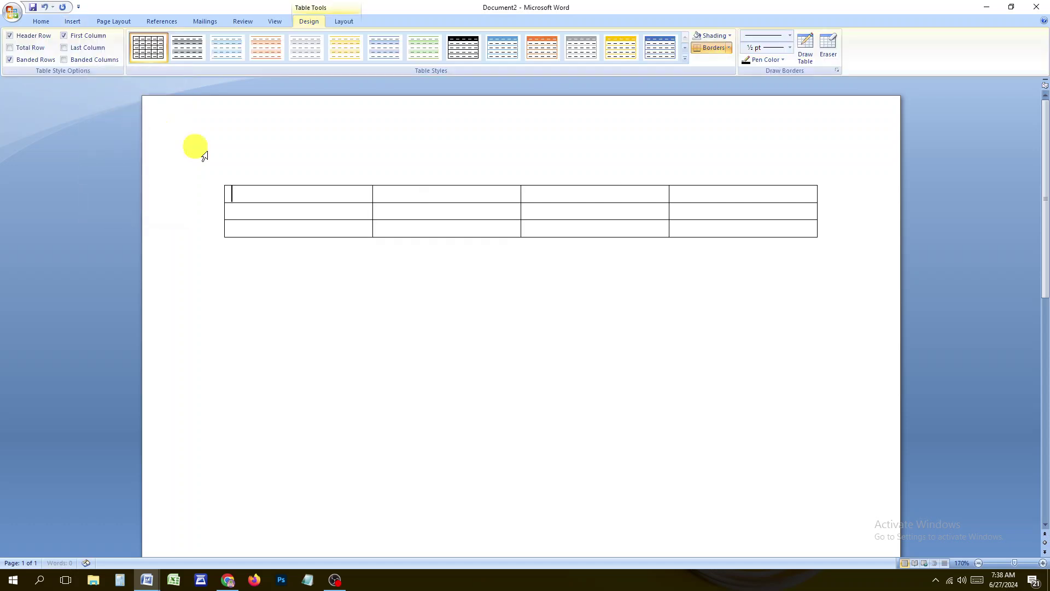
# Select each of the table's four columns in turn, ending with the first column selected
pyautogui.click(281, 173)
pyautogui.click(423, 167)
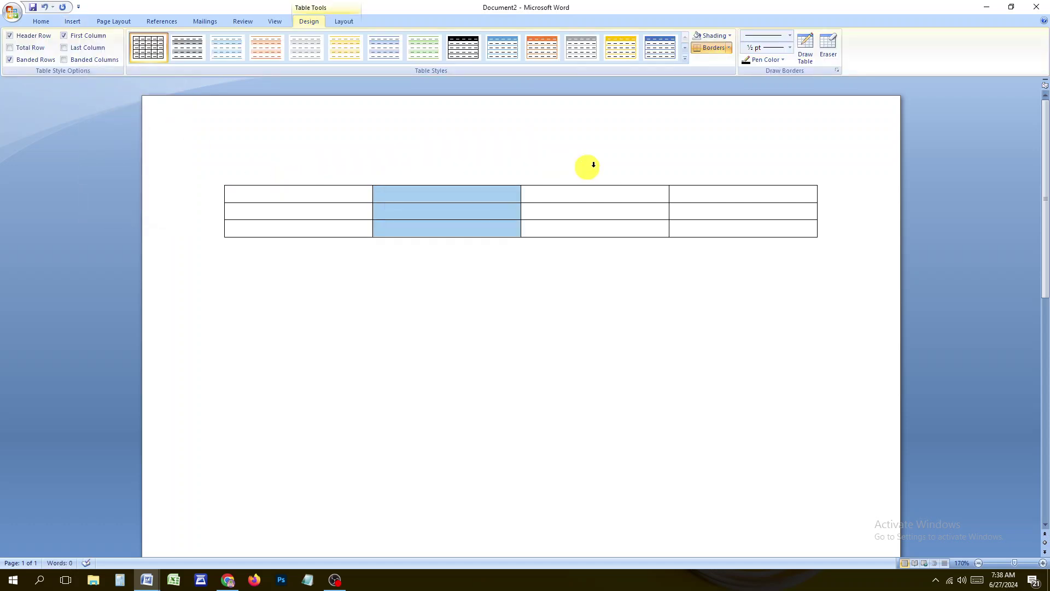
pyautogui.click(609, 167)
pyautogui.click(698, 164)
pyautogui.click(310, 153)
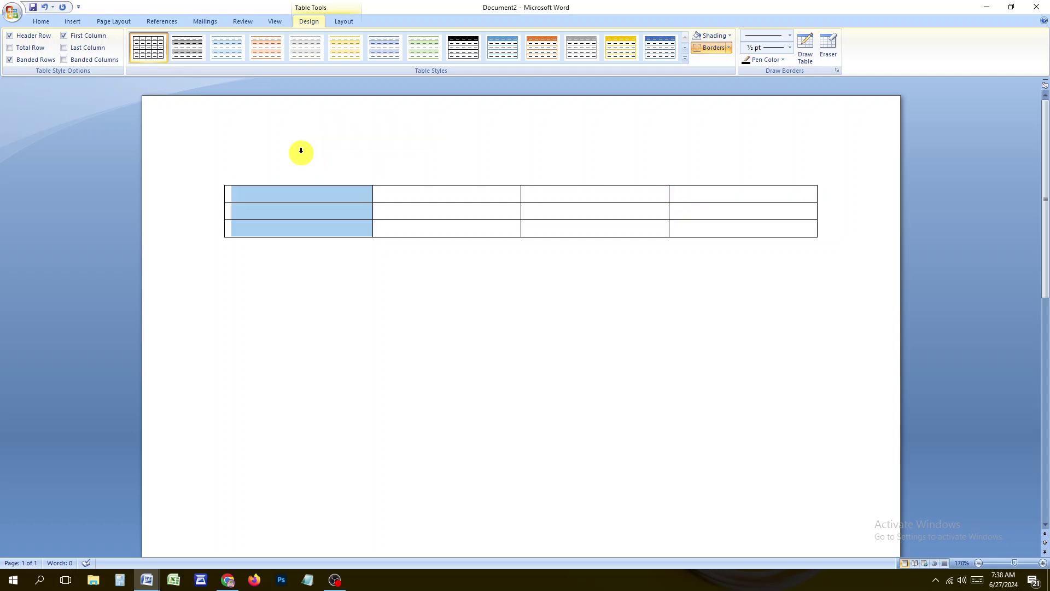
pyautogui.moveTo(302, 128)
pyautogui.mouseDown()
pyautogui.moveTo(299, 170)
pyautogui.moveTo(316, 158)
pyautogui.mouseUp()
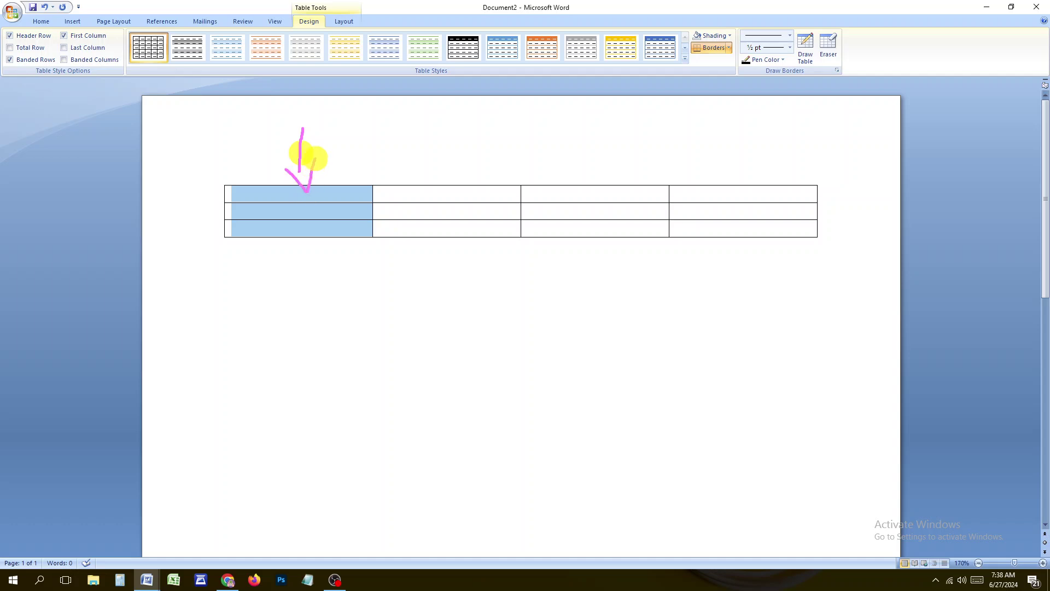
pyautogui.moveTo(426, 128); pyautogui.dragTo(432, 172)
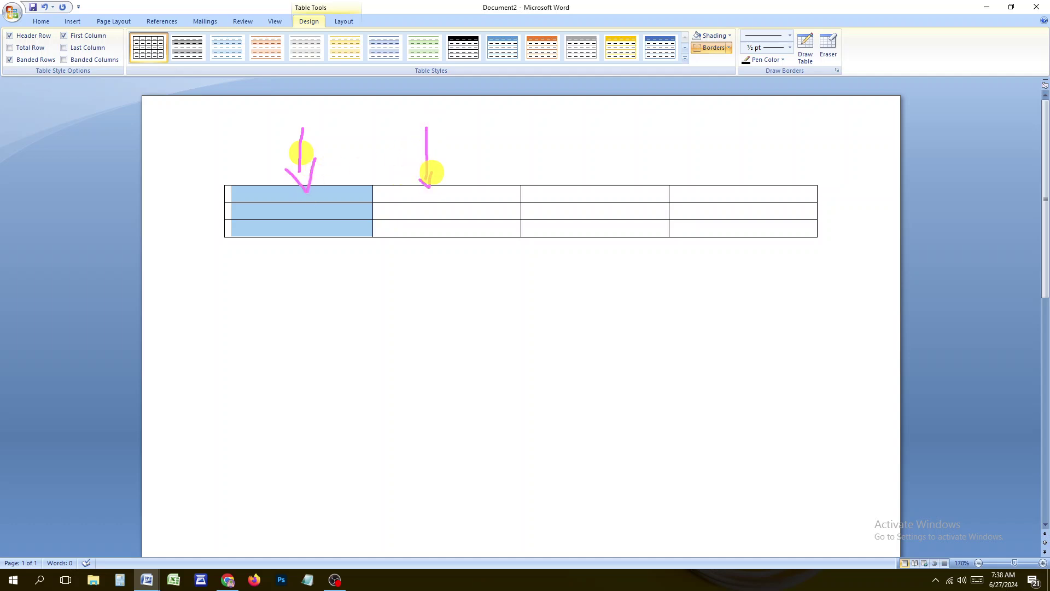
pyautogui.moveTo(587, 128)
pyautogui.mouseDown()
pyautogui.moveTo(588, 176)
pyautogui.moveTo(600, 172)
pyautogui.mouseUp()
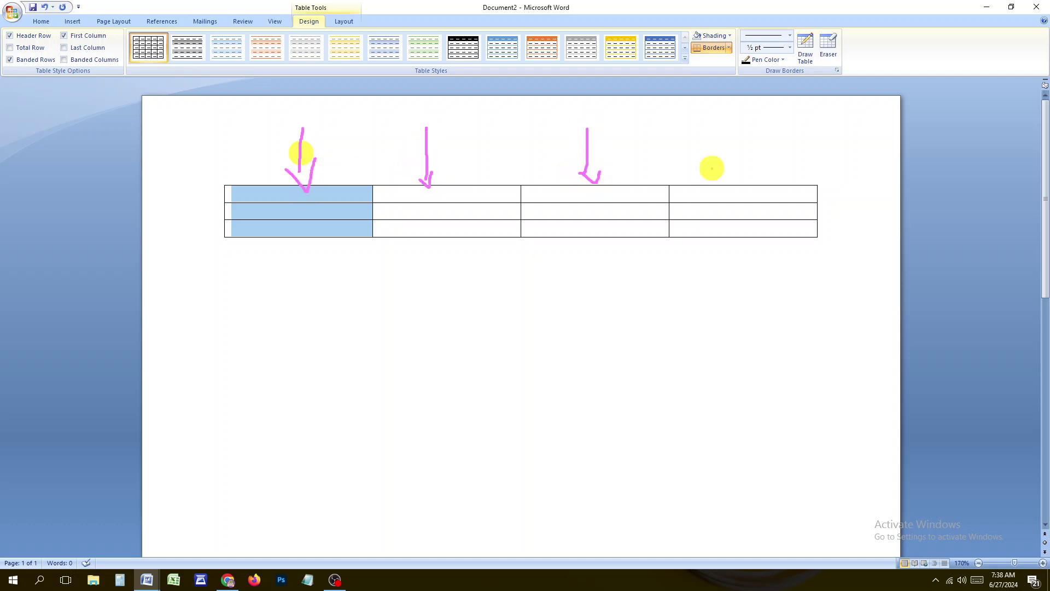
pyautogui.moveTo(726, 124)
pyautogui.mouseDown()
pyautogui.moveTo(735, 183)
pyautogui.moveTo(746, 171)
pyautogui.mouseUp()
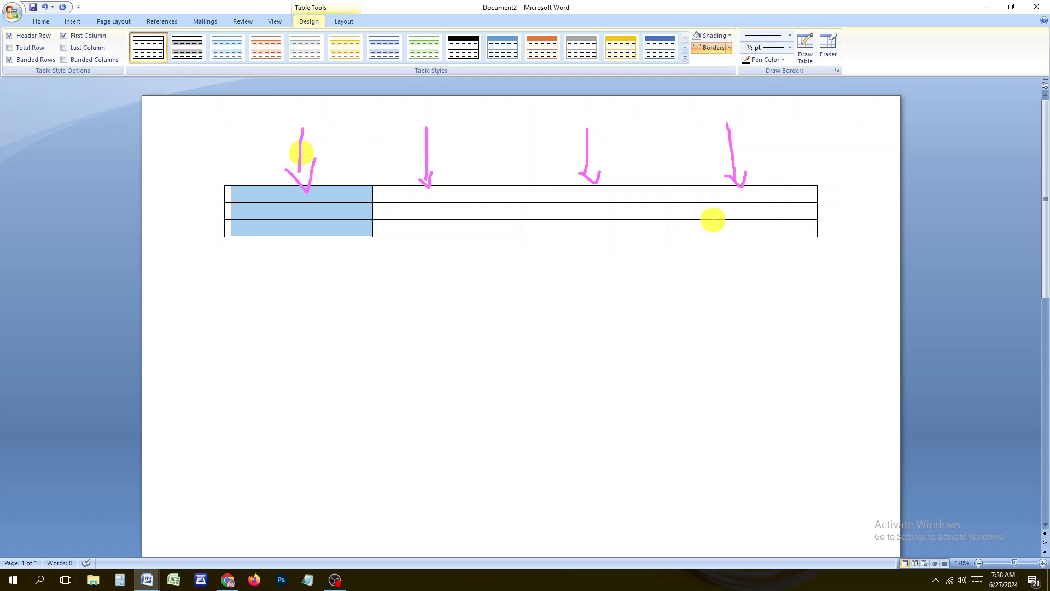
pyautogui.moveTo(166, 193); pyautogui.dragTo(224, 194)
pyautogui.moveTo(225, 194)
pyautogui.mouseDown()
pyautogui.moveTo(212, 198)
pyautogui.moveTo(208, 217)
pyautogui.moveTo(217, 217)
pyautogui.mouseUp()
pyautogui.moveTo(217, 217); pyautogui.dragTo(206, 220)
pyautogui.moveTo(277, 107); pyautogui.dragTo(276, 124)
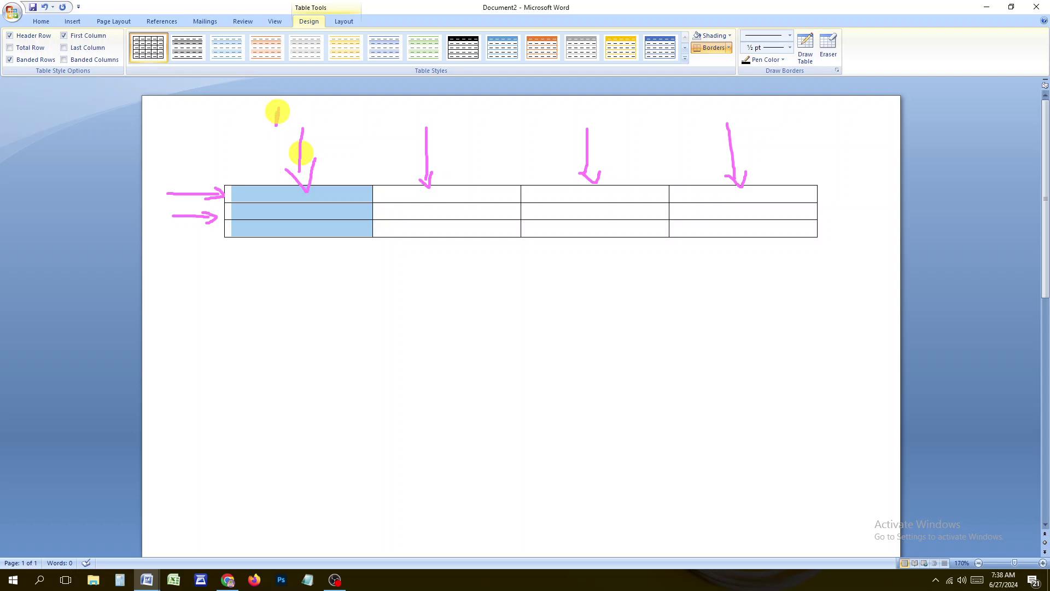
pyautogui.moveTo(160, 175)
pyautogui.mouseDown()
pyautogui.moveTo(181, 184)
pyautogui.moveTo(180, 176)
pyautogui.moveTo(212, 173)
pyautogui.mouseUp()
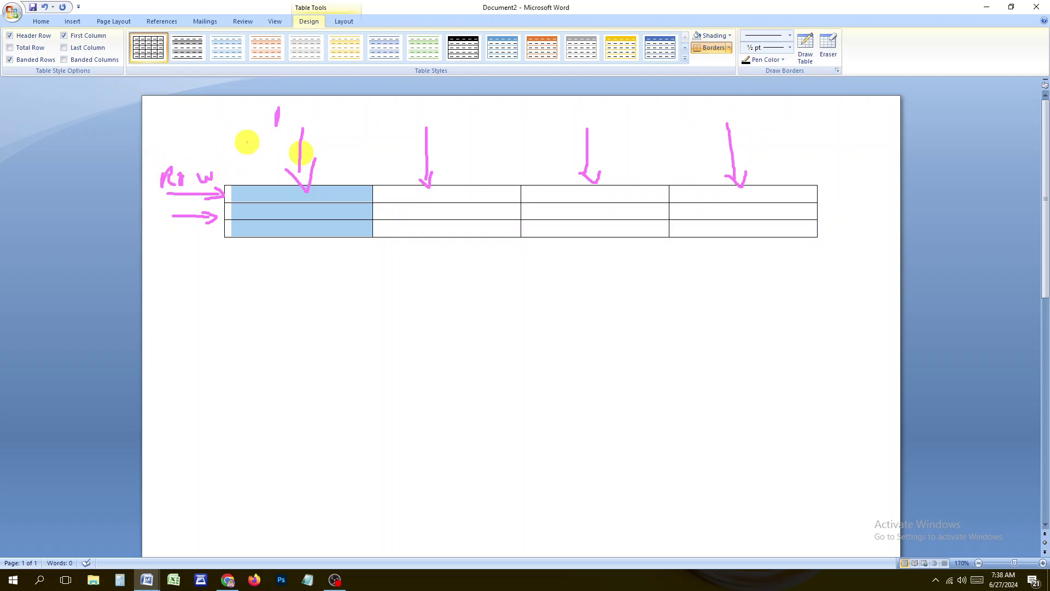
pyautogui.moveTo(291, 105)
pyautogui.mouseDown()
pyautogui.moveTo(277, 124)
pyautogui.moveTo(293, 132)
pyautogui.moveTo(363, 113)
pyautogui.moveTo(386, 131)
pyautogui.moveTo(448, 129)
pyautogui.mouseUp()
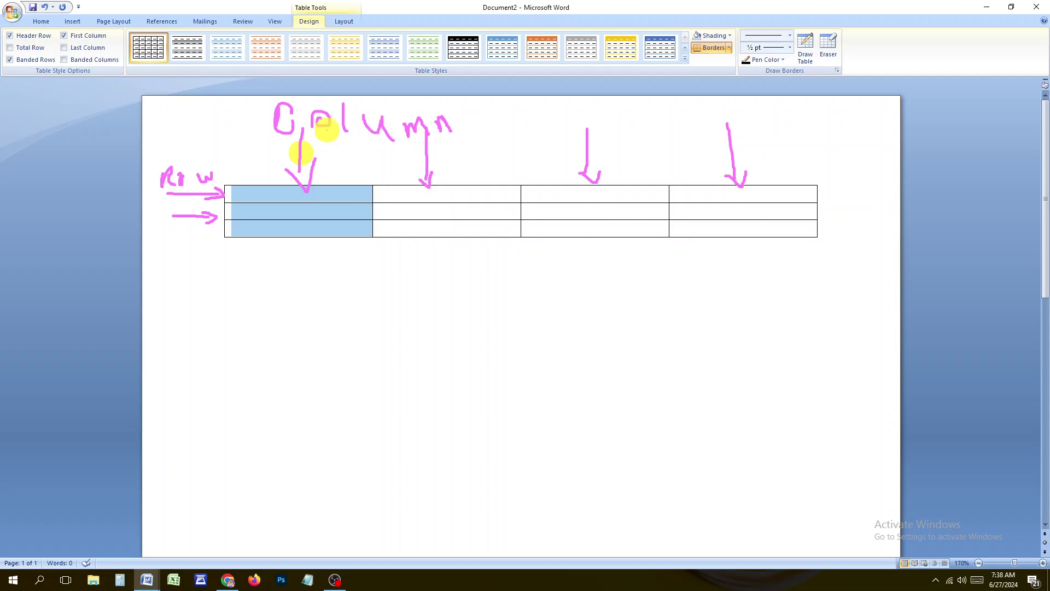
pyautogui.moveTo(241, 130); pyautogui.dragTo(458, 150)
pyautogui.moveTo(198, 147); pyautogui.dragTo(200, 173)
pyautogui.press('Escape')
pyautogui.click(251, 175)
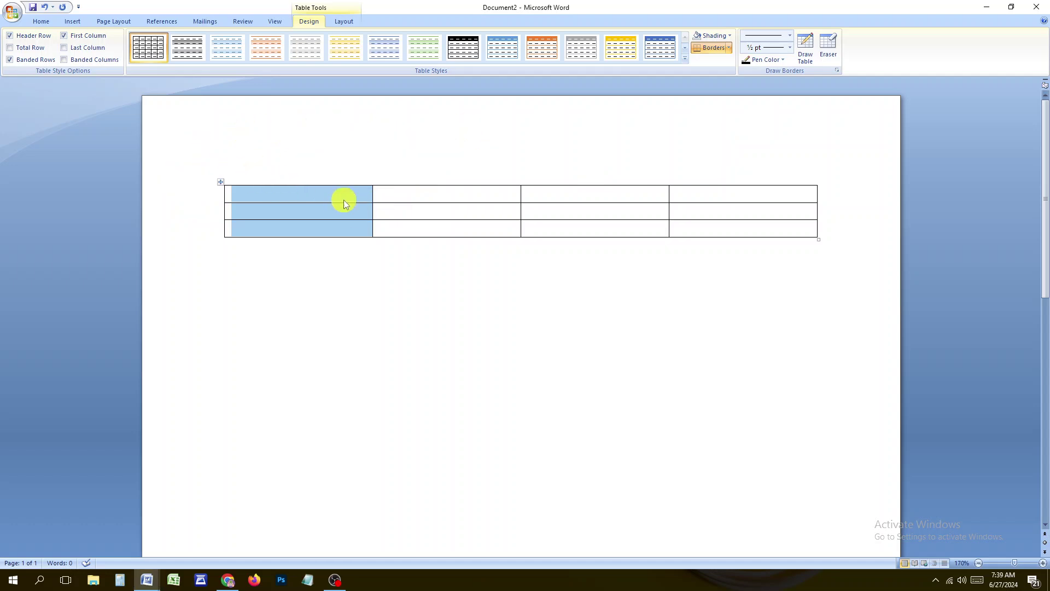
pyautogui.click(343, 202)
pyautogui.click(323, 182)
pyautogui.hotkey('ctrl', '2')
pyautogui.moveTo(225, 186)
pyautogui.mouseDown()
pyautogui.moveTo(662, 236)
pyautogui.moveTo(812, 217)
pyautogui.mouseUp()
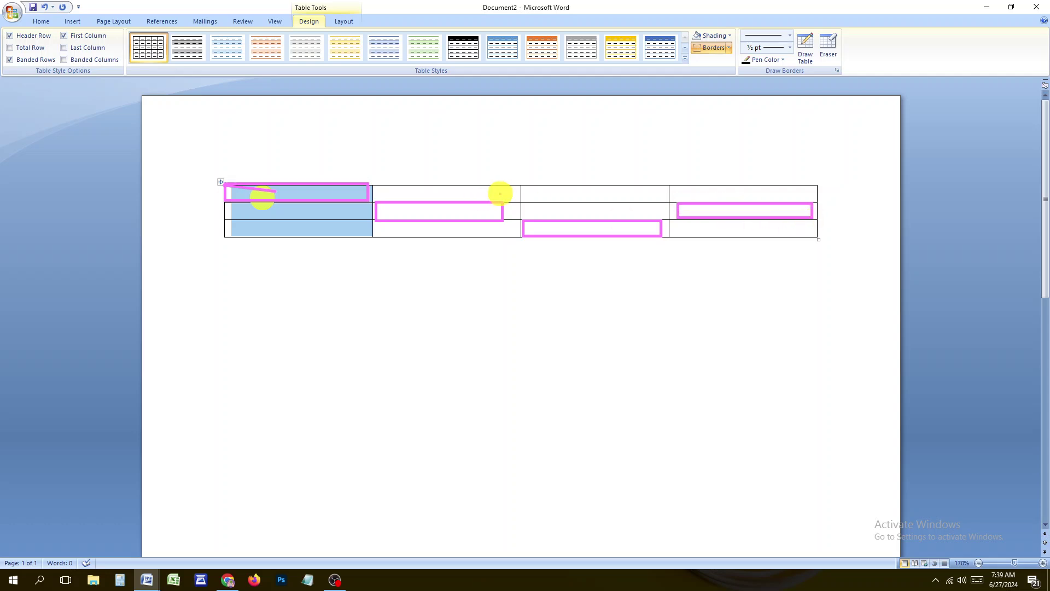
# Place the cursor in the second row's second cell and select the table's second, third and fourth columns in turn
pyautogui.click(378, 212)
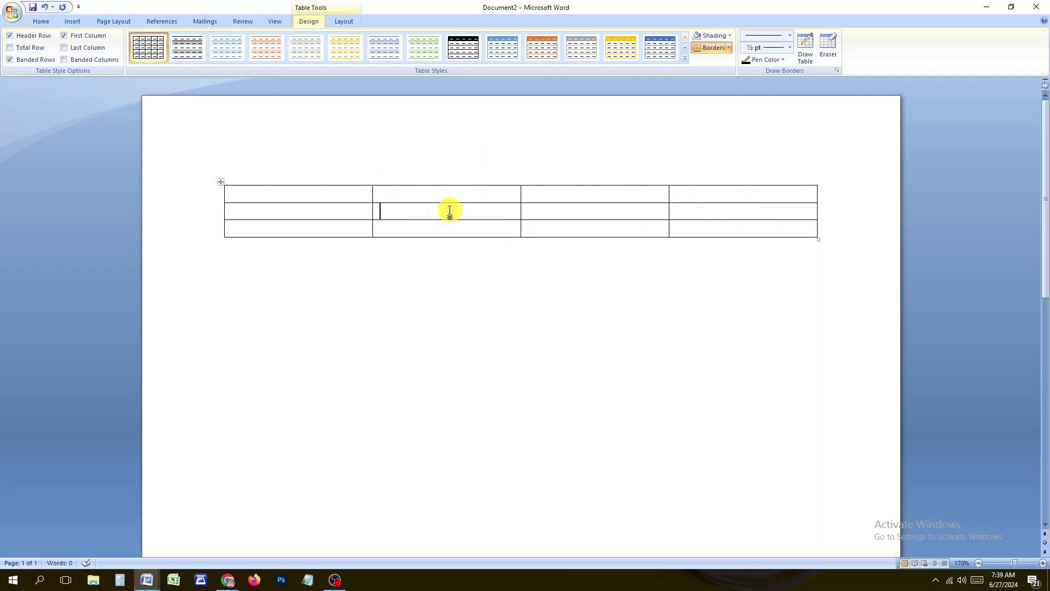
pyautogui.click(417, 177)
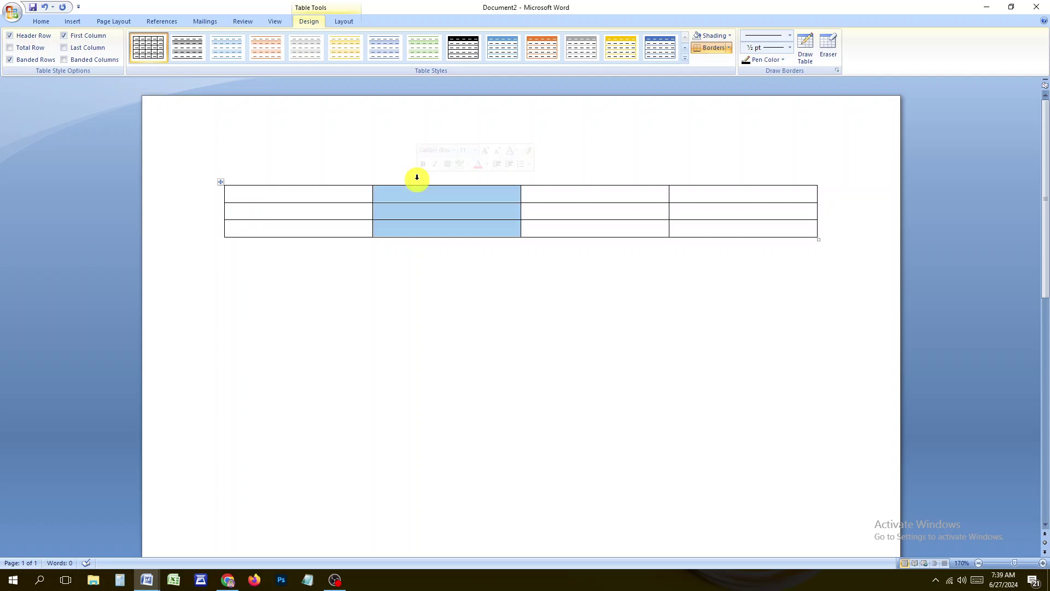
pyautogui.click(582, 174)
pyautogui.click(709, 176)
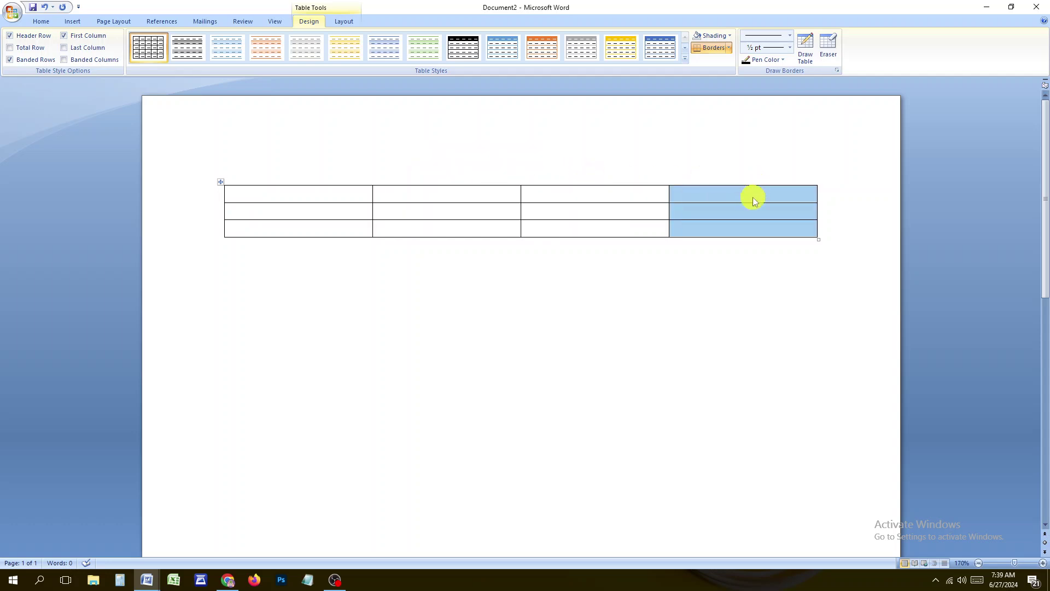
# Select the table's first, second and third rows in turn, ending with the second row selected
pyautogui.moveTo(247, 192); pyautogui.dragTo(733, 201)
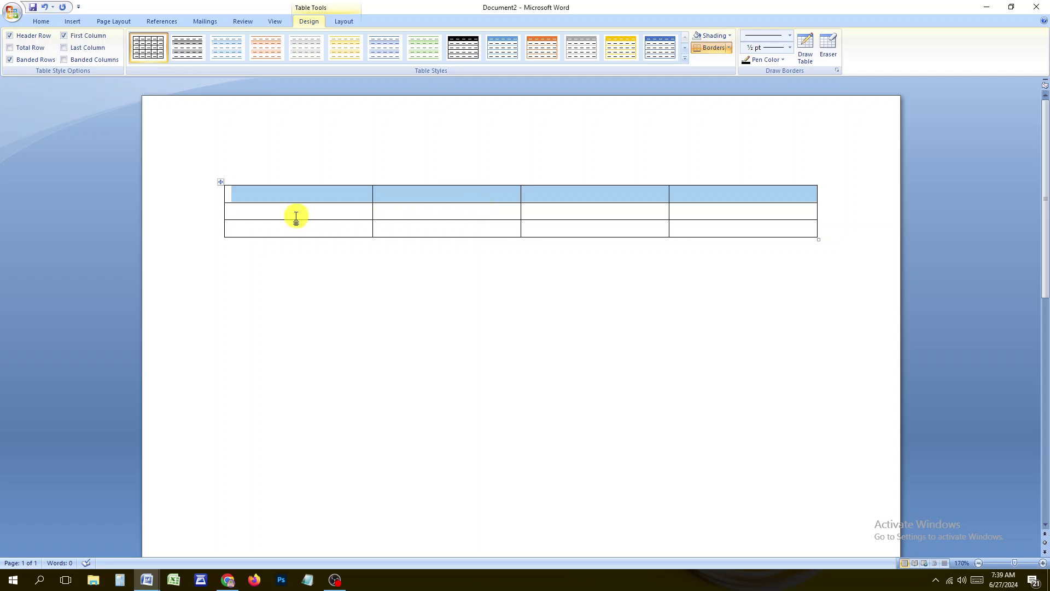
pyautogui.moveTo(295, 217); pyautogui.dragTo(708, 217)
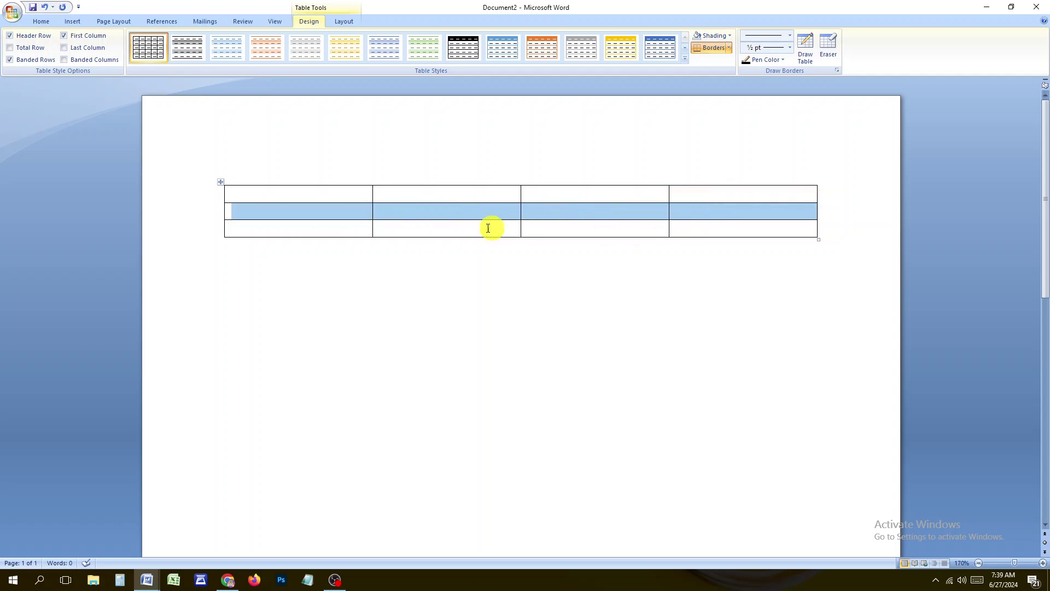
pyautogui.moveTo(356, 226); pyautogui.dragTo(722, 227)
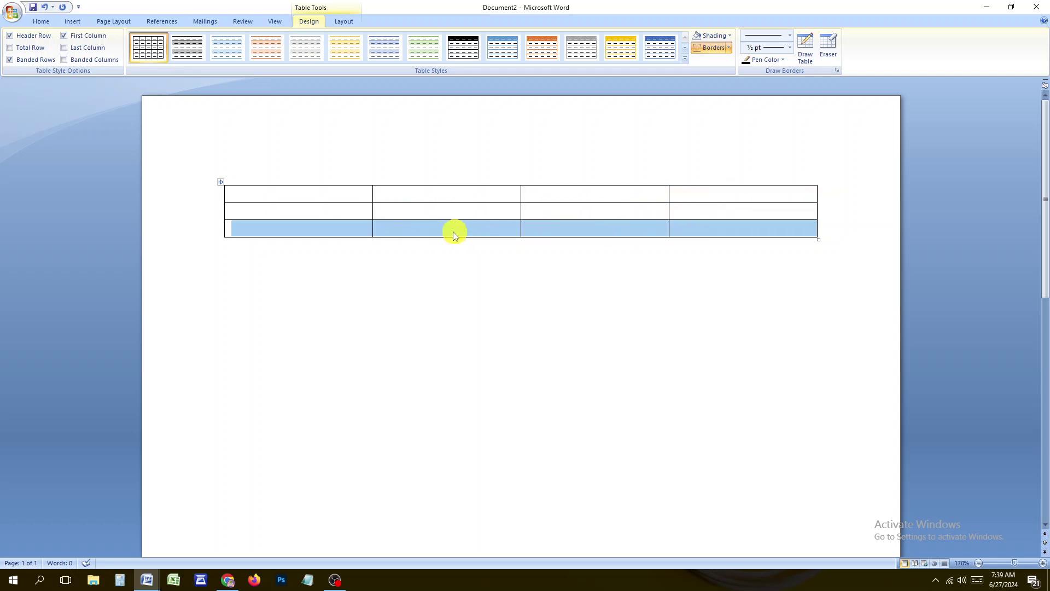
pyautogui.moveTo(300, 212); pyautogui.dragTo(694, 218)
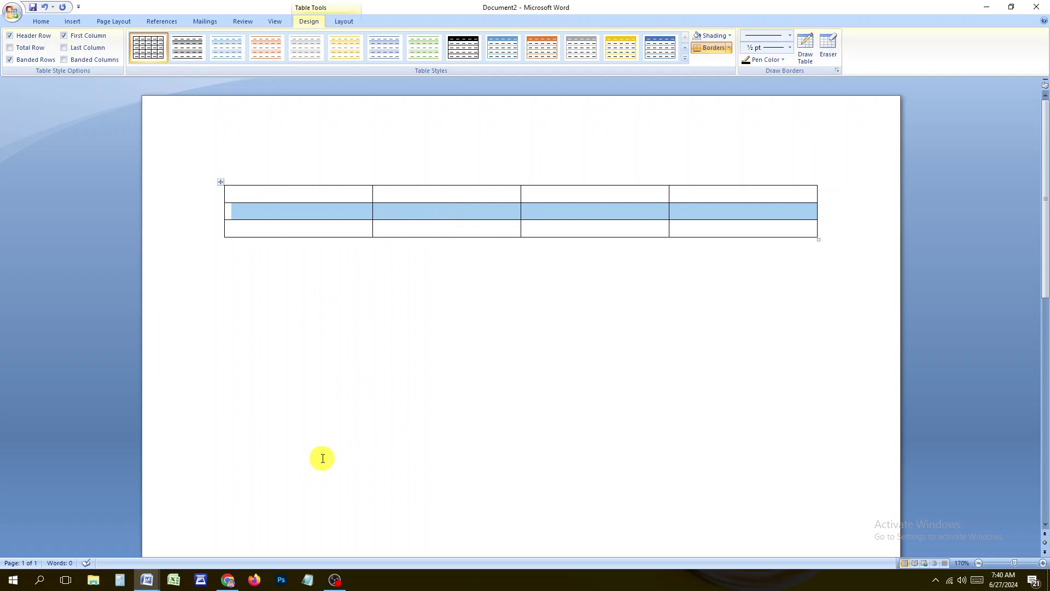
# Bring up the insert commands and place the cursor in various first-row and third-row cells, ending in the first row's fourth cell
pyautogui.click(319, 199)
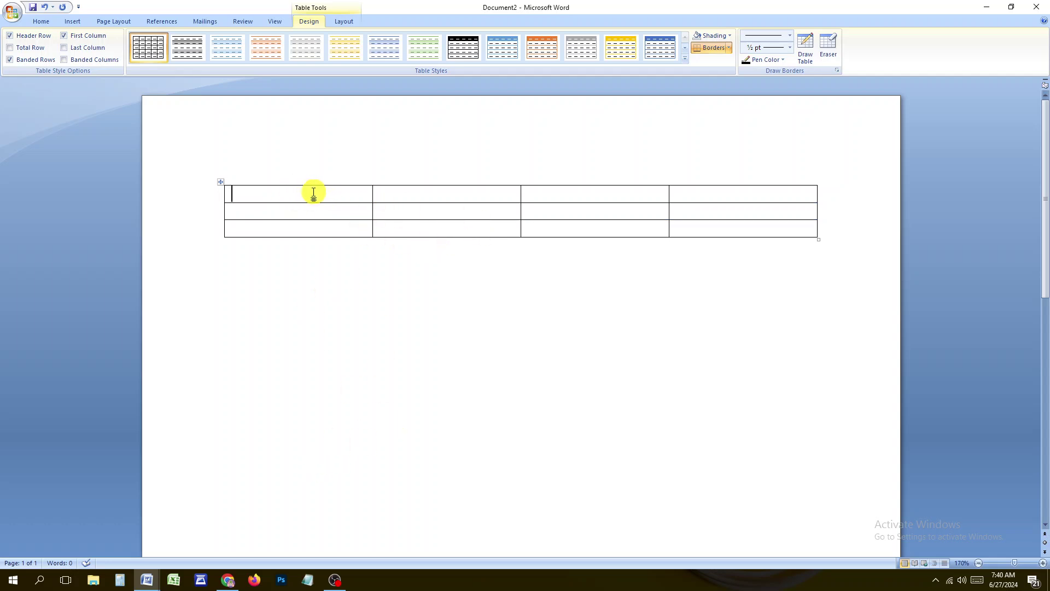
pyautogui.click(70, 21)
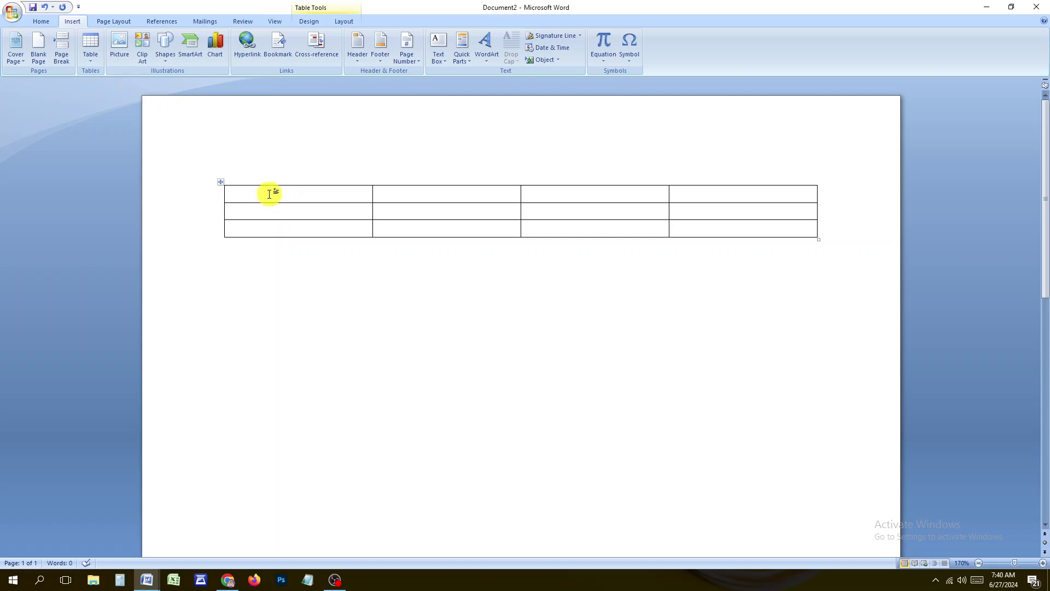
pyautogui.click(398, 198)
pyautogui.click(695, 197)
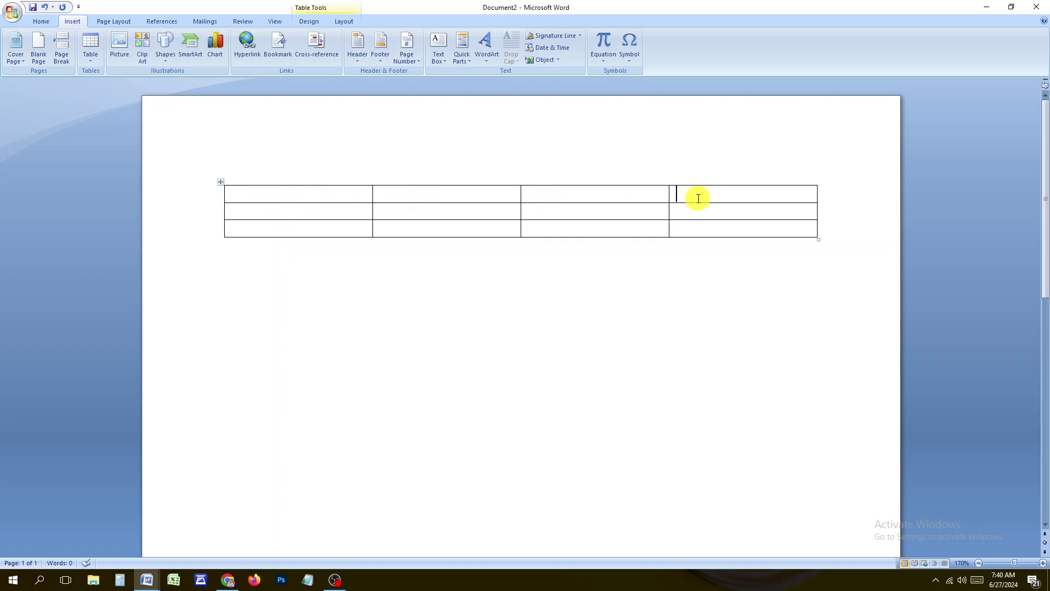
pyautogui.click(539, 225)
pyautogui.click(473, 229)
pyautogui.click(335, 226)
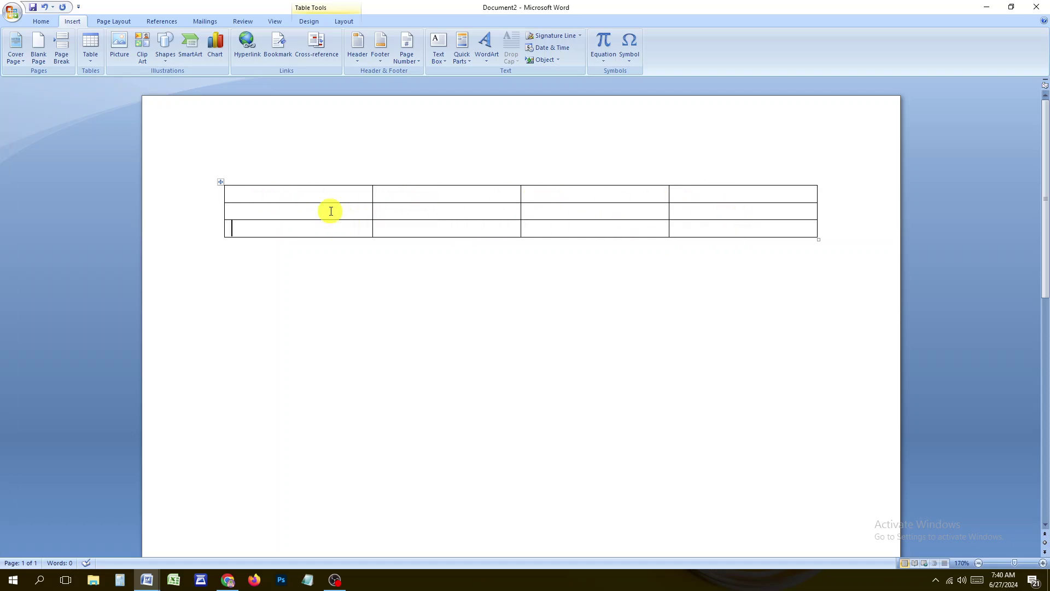
pyautogui.click(327, 197)
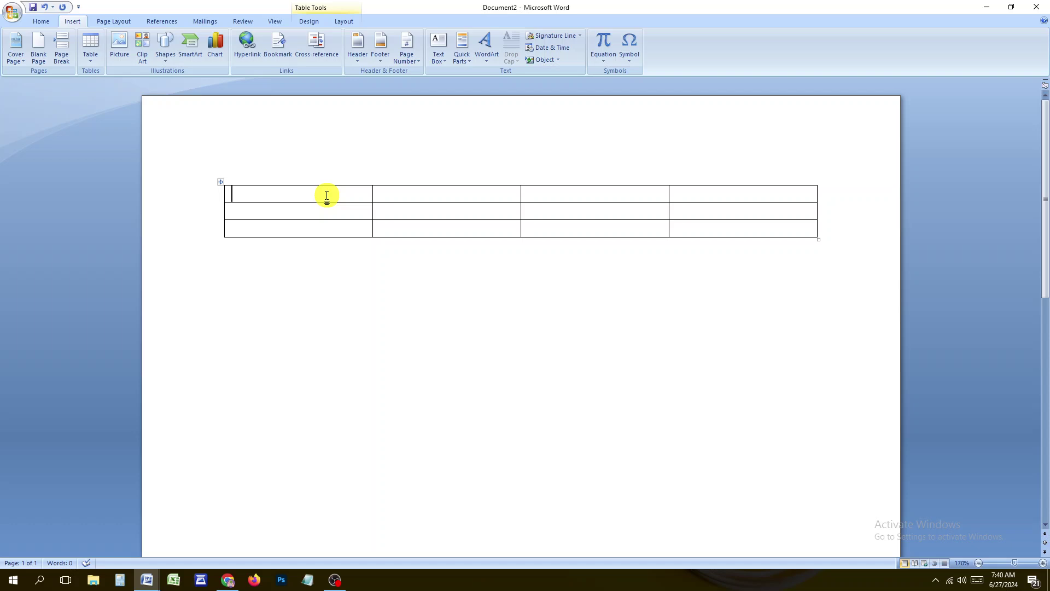
pyautogui.click(506, 195)
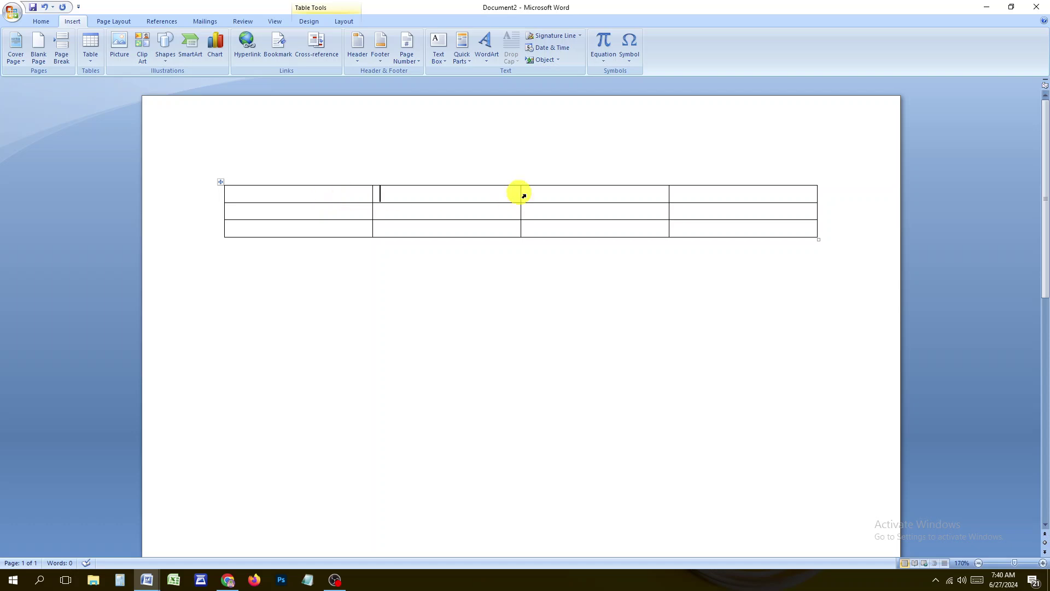
pyautogui.click(587, 195)
pyautogui.click(708, 194)
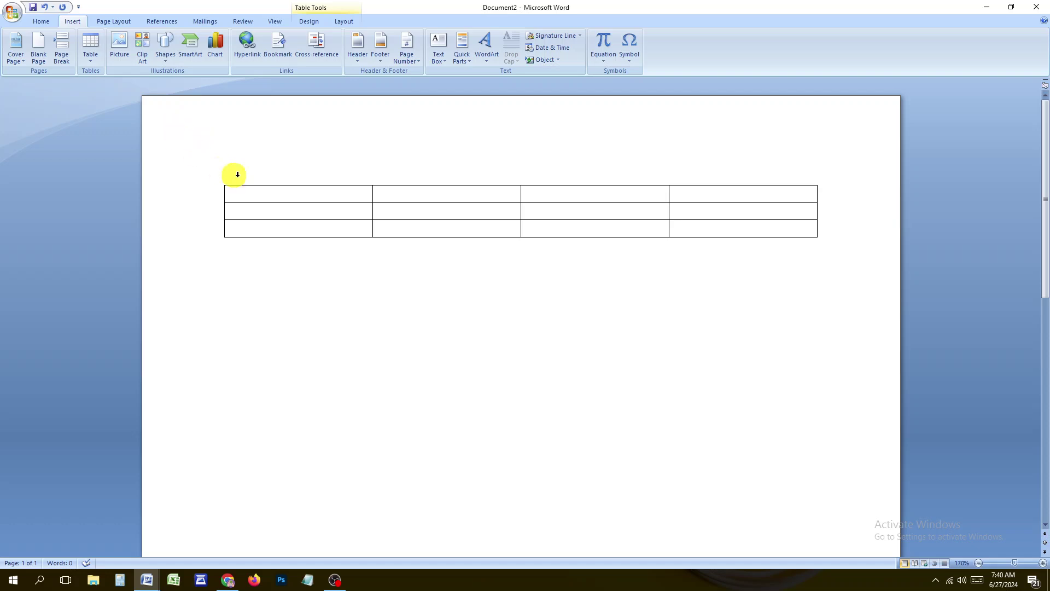
# Select the table's first column and the entire four-column table
pyautogui.click(278, 182)
pyautogui.click(219, 182)
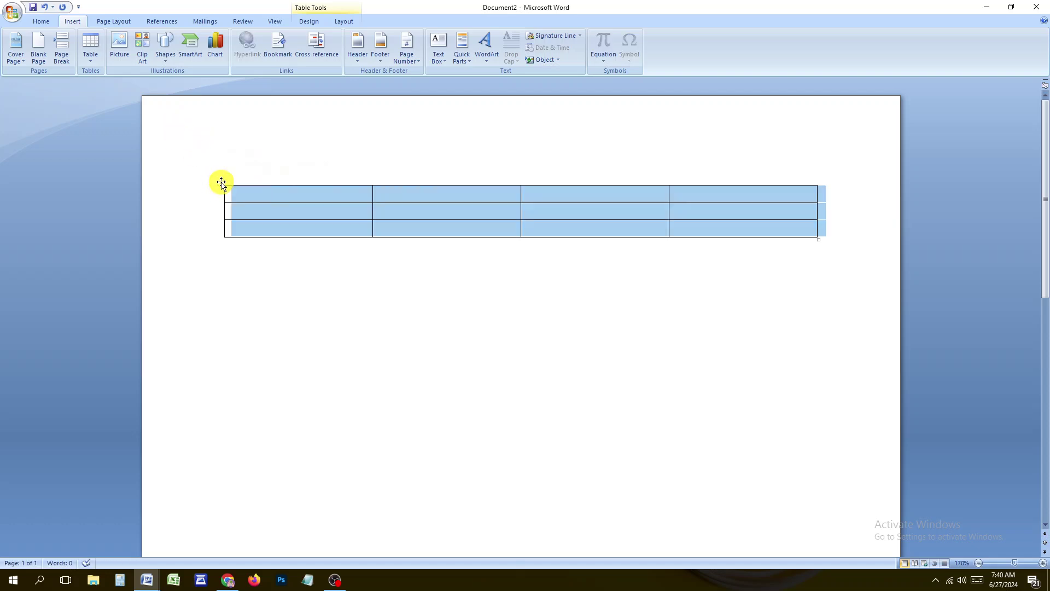
pyautogui.click(219, 182)
pyautogui.click(220, 182)
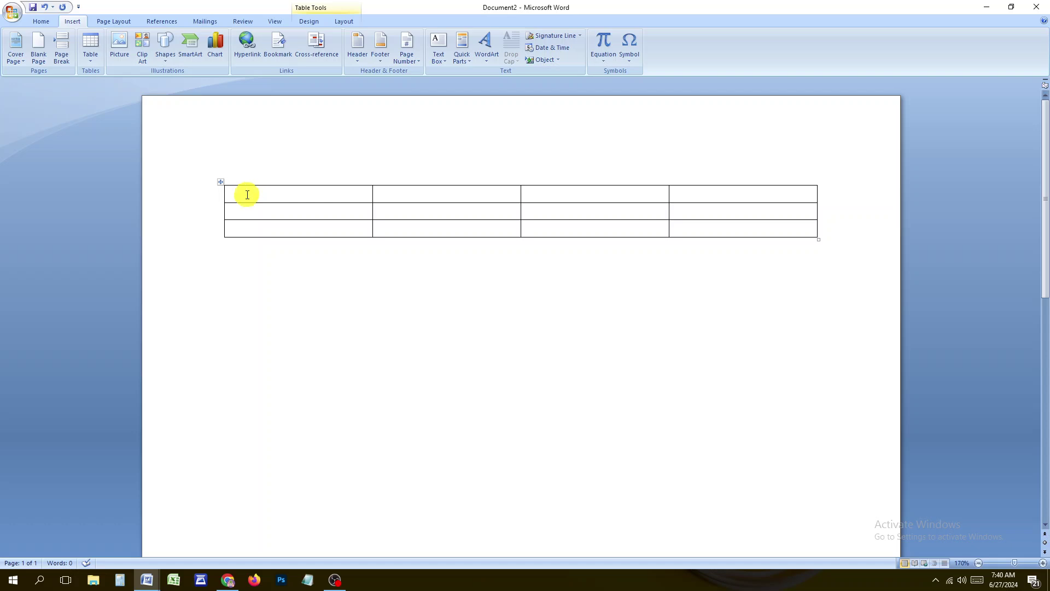
# Select the first column again, visit the second and third cells of the first row, and finish in the first cell
pyautogui.click(246, 183)
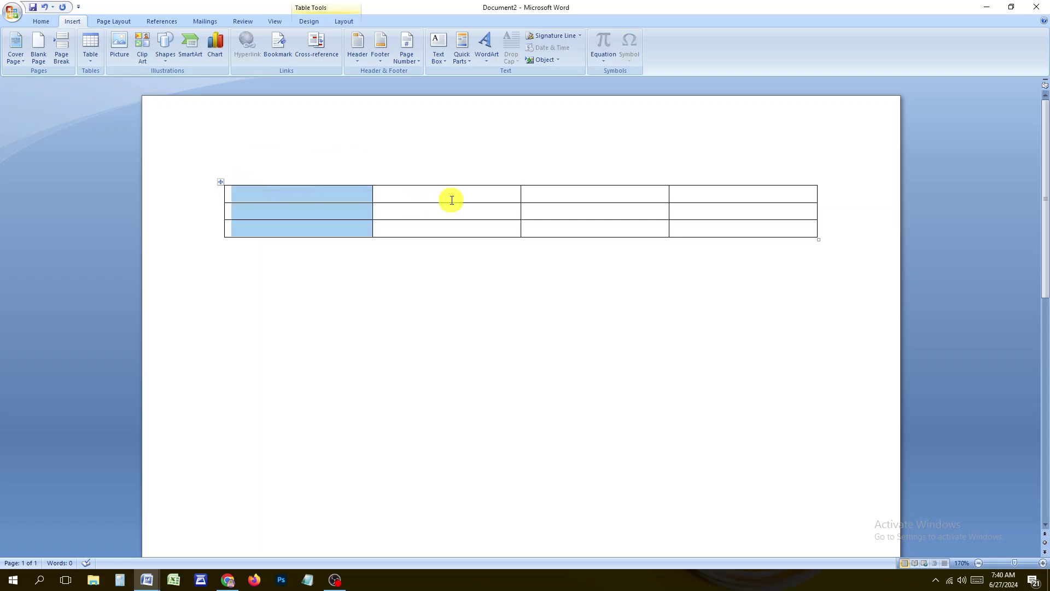
pyautogui.click(452, 200)
pyautogui.click(597, 197)
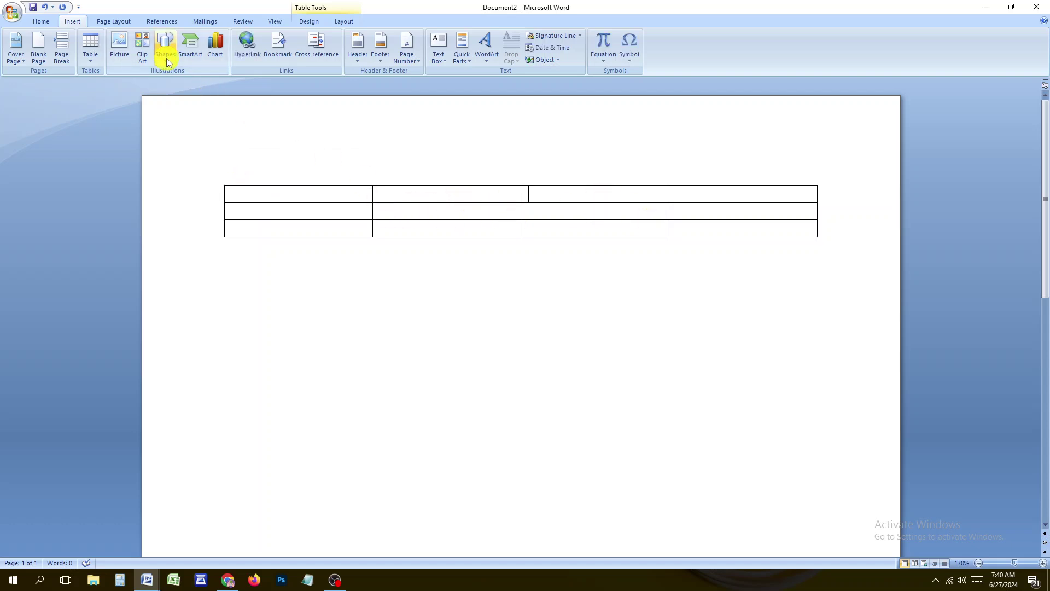
pyautogui.click(277, 183)
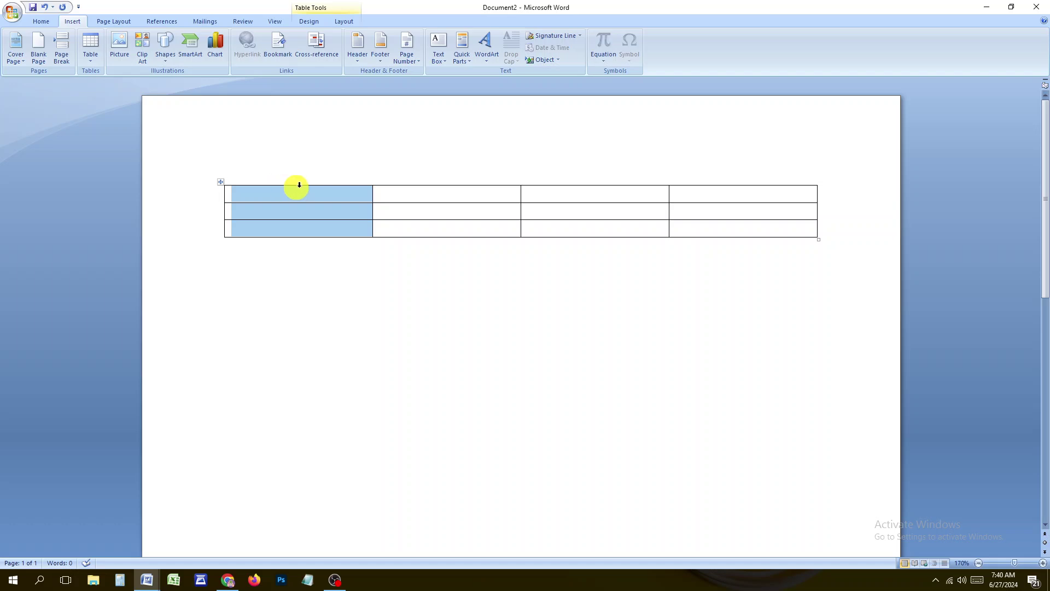
pyautogui.click(284, 190)
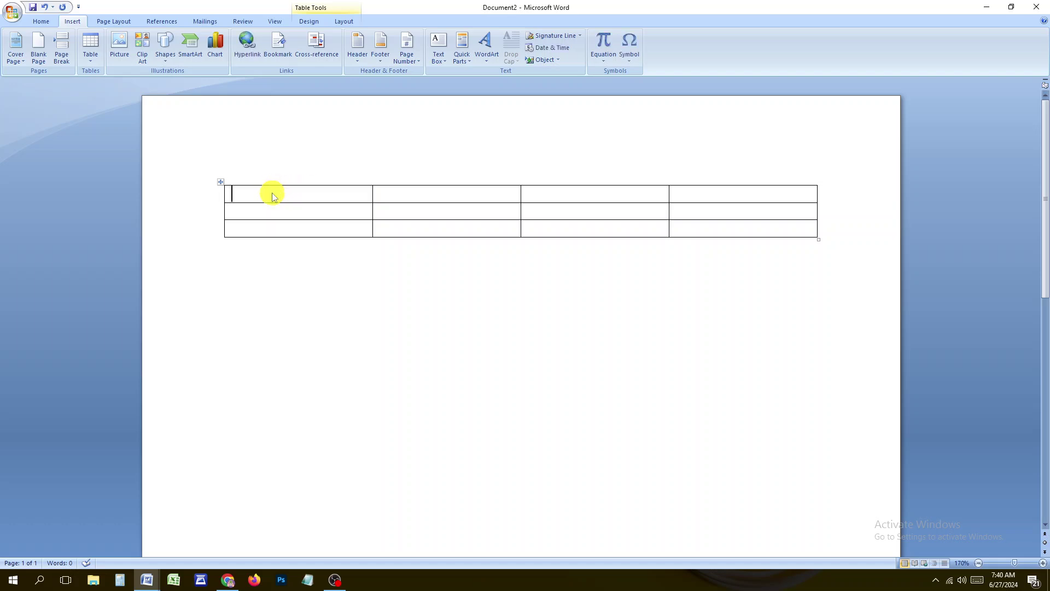
# Delete the document's entire content including the table, repeating the deletion after undoing it once
pyautogui.hotkey('ctrl', 'a')
pyautogui.press('Delete')
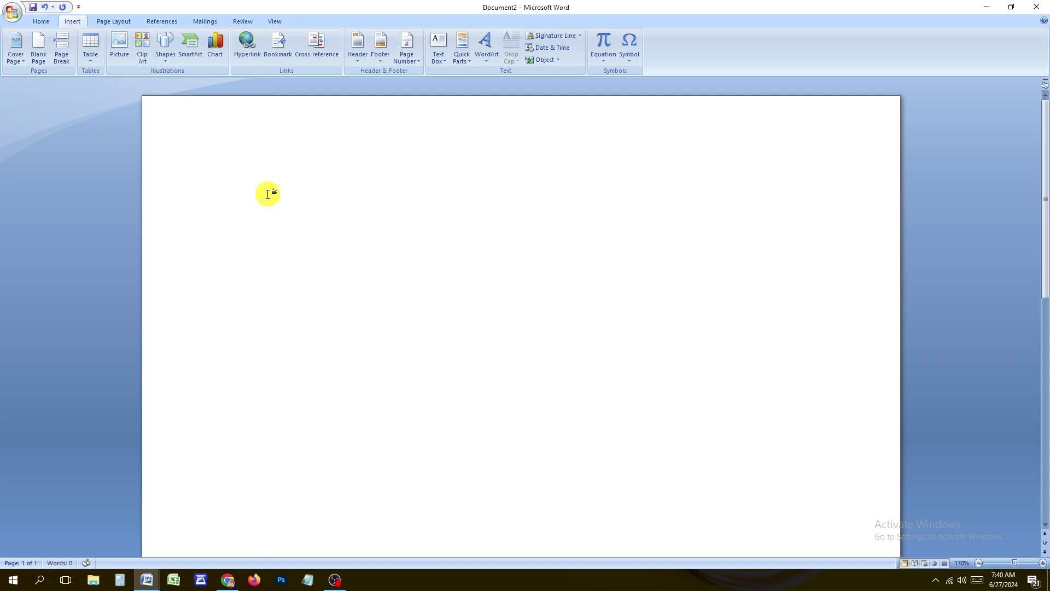
pyautogui.hotkey('ctrl', 'z')
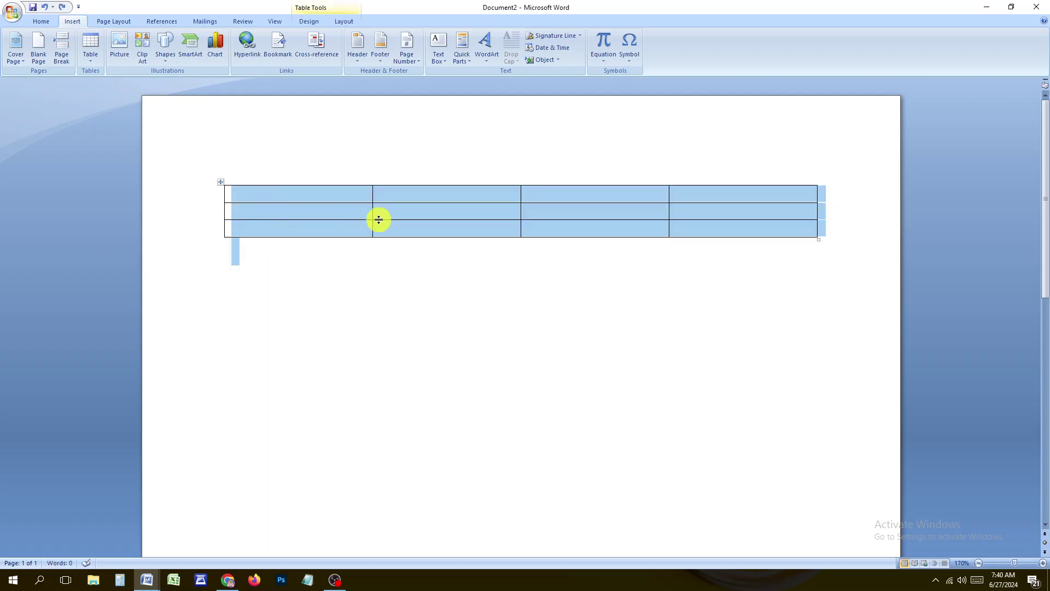
pyautogui.press('Delete')
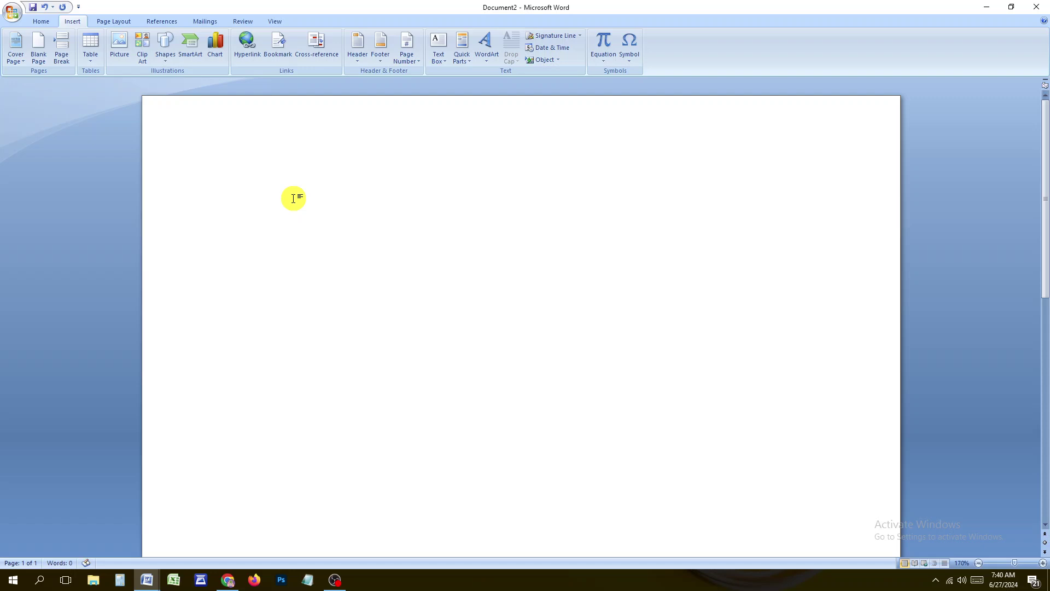
# Insert a table with eight columns and four rows through the Insert Table dialog, keeping the fixed column width on Auto
pyautogui.click(88, 60)
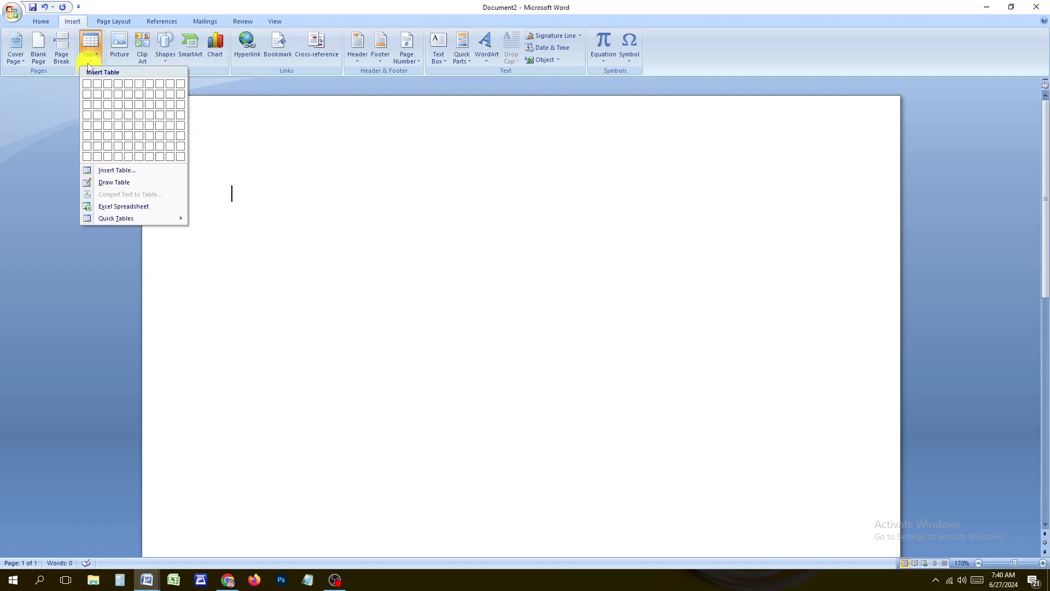
pyautogui.click(116, 170)
pyautogui.moveTo(492, 212); pyautogui.dragTo(537, 175)
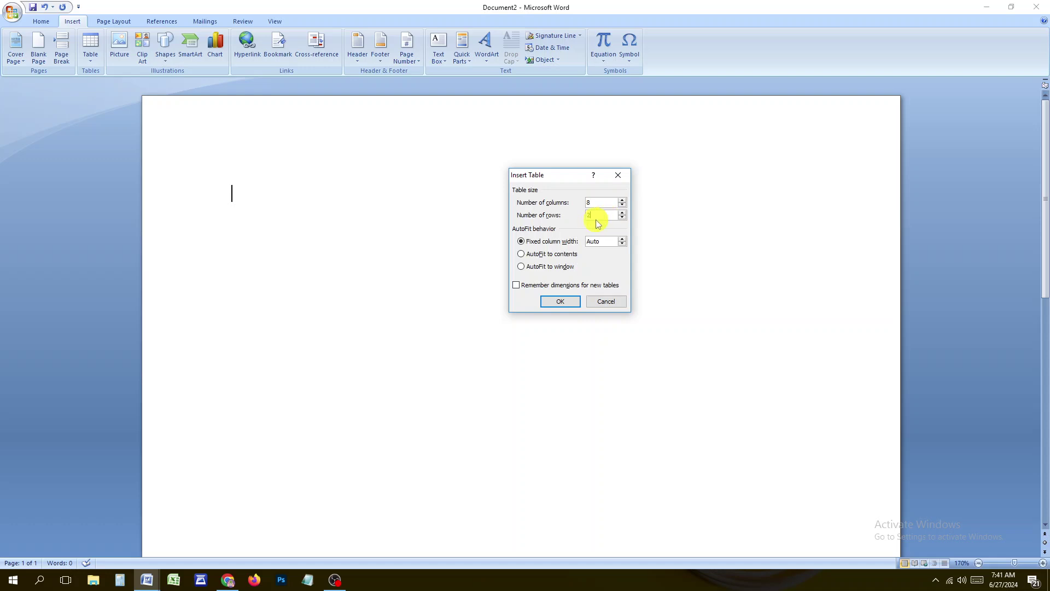
pyautogui.click(562, 301)
# Select cells across each of the new table's four rows in turn, followed by the first column's top three cells
pyautogui.moveTo(237, 195); pyautogui.dragTo(676, 194)
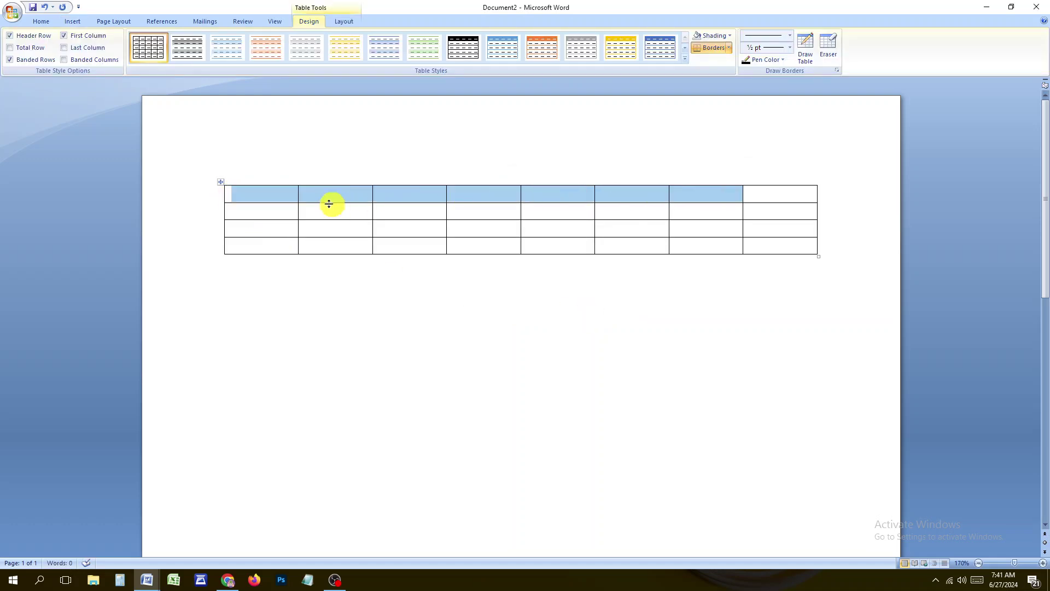
pyautogui.moveTo(254, 210); pyautogui.dragTo(563, 209)
pyautogui.moveTo(264, 228); pyautogui.dragTo(481, 228)
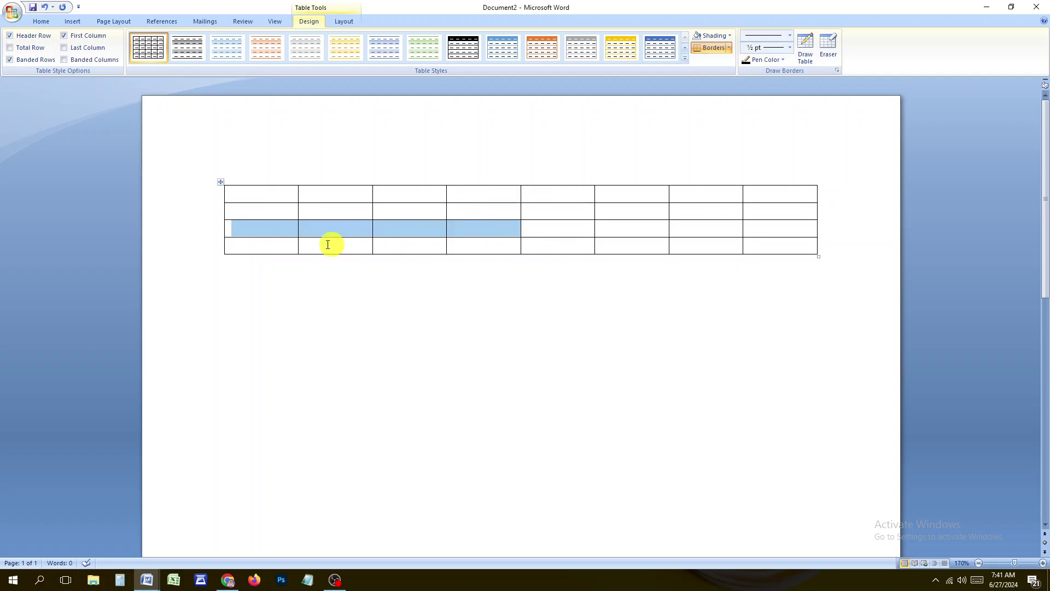
pyautogui.moveTo(285, 245); pyautogui.dragTo(614, 265)
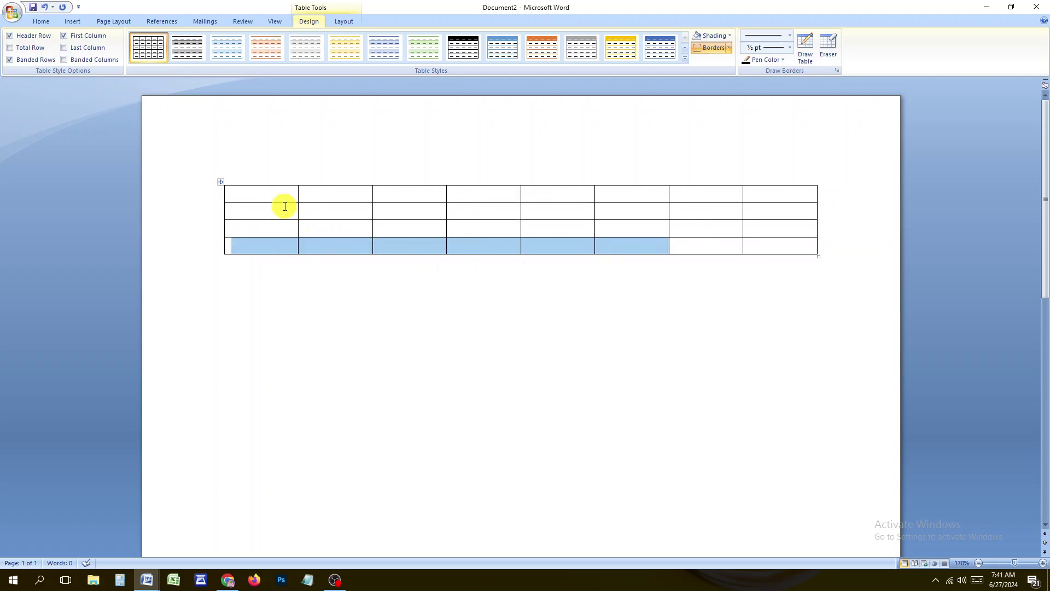
pyautogui.moveTo(274, 189); pyautogui.dragTo(268, 229)
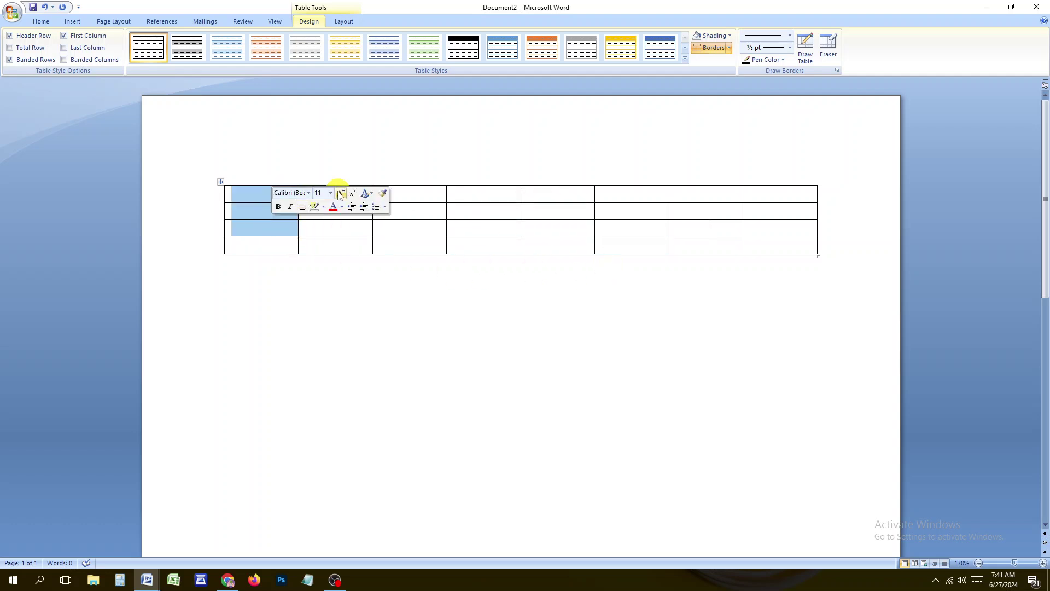
pyautogui.click(369, 255)
# Make the first row taller by lowering its bottom border, and undo that height change
pyautogui.moveTo(343, 203); pyautogui.dragTo(386, 235)
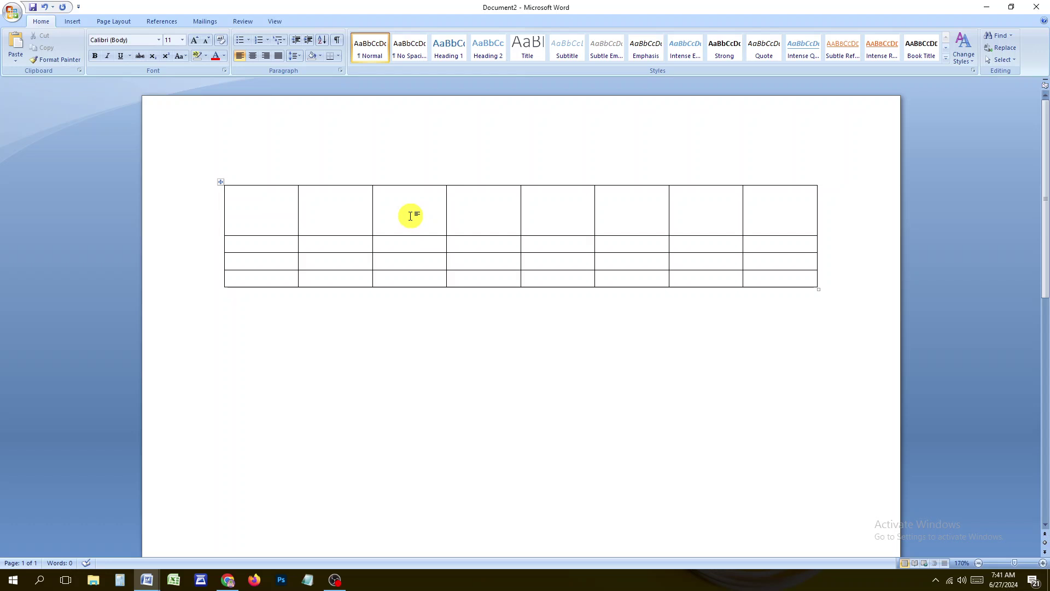
pyautogui.hotkey('ctrl', 'z')
# Place the cursor in each cell of the table's second row in turn, from the second column to the eighth
pyautogui.click(345, 211)
pyautogui.click(411, 211)
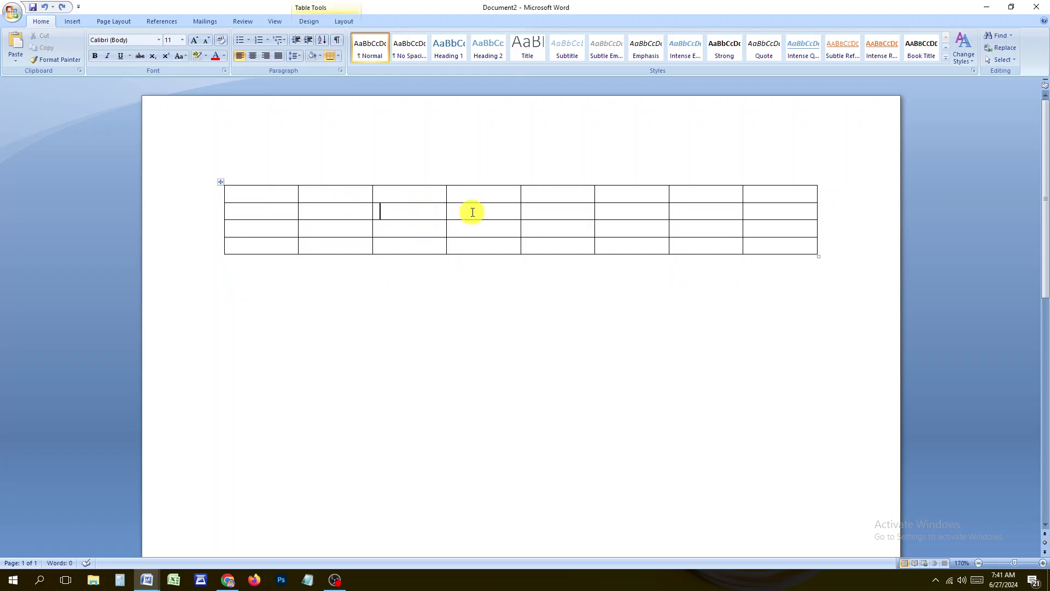
pyautogui.click(472, 212)
pyautogui.click(546, 212)
pyautogui.click(633, 214)
pyautogui.click(701, 214)
pyautogui.click(804, 215)
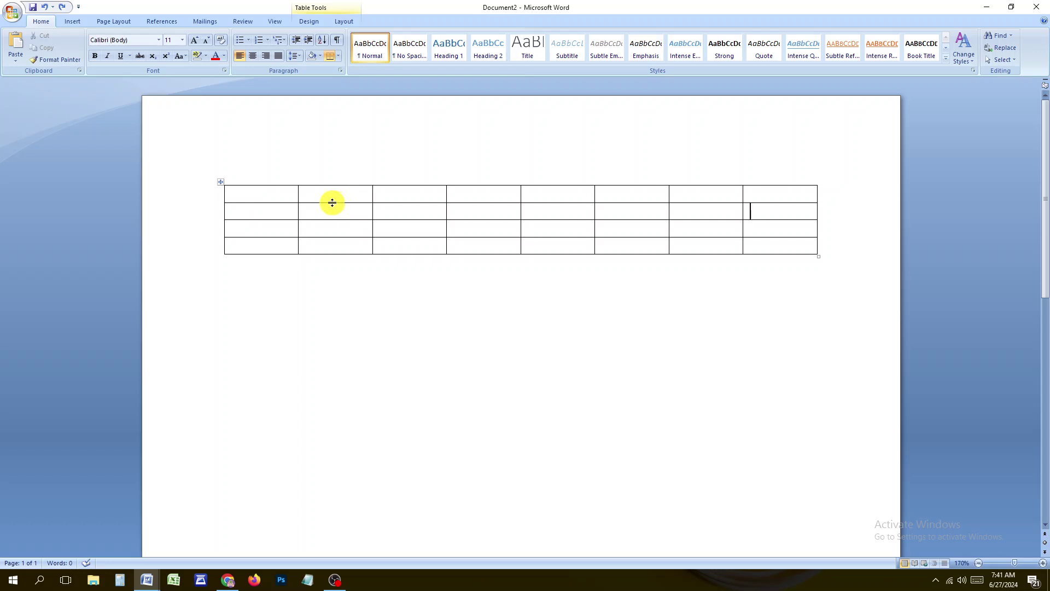
# Increase the height of the table's first row by lowering its bottom border
pyautogui.moveTo(332, 202); pyautogui.dragTo(338, 230)
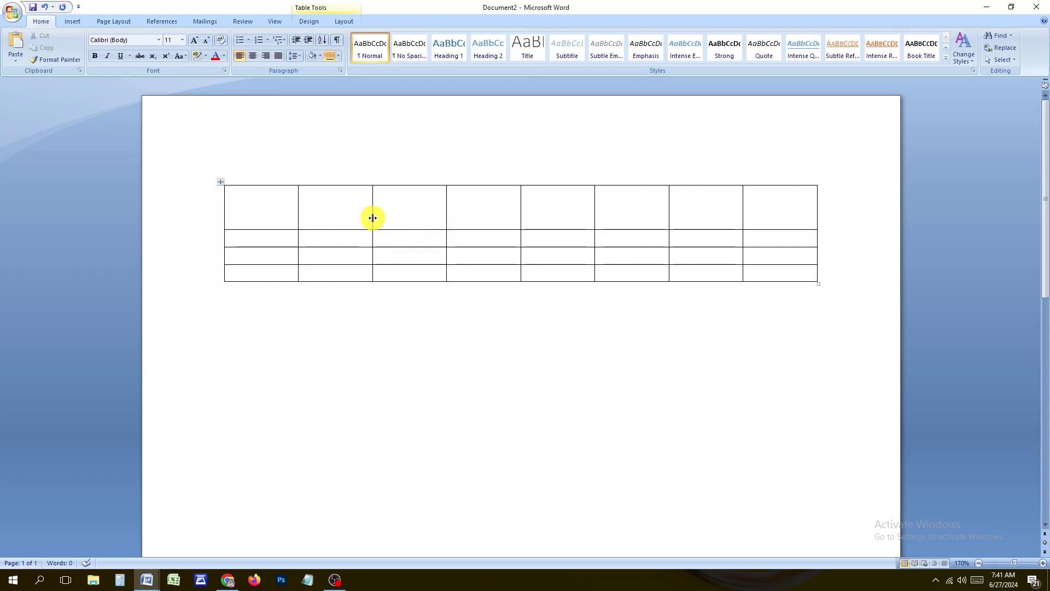
# Widen the second column slightly at its outer border and enlarge the whole table from its lower corner
pyautogui.moveTo(372, 218)
pyautogui.mouseDown()
pyautogui.moveTo(353, 221)
pyautogui.moveTo(382, 215)
pyautogui.moveTo(376, 222)
pyautogui.mouseUp()
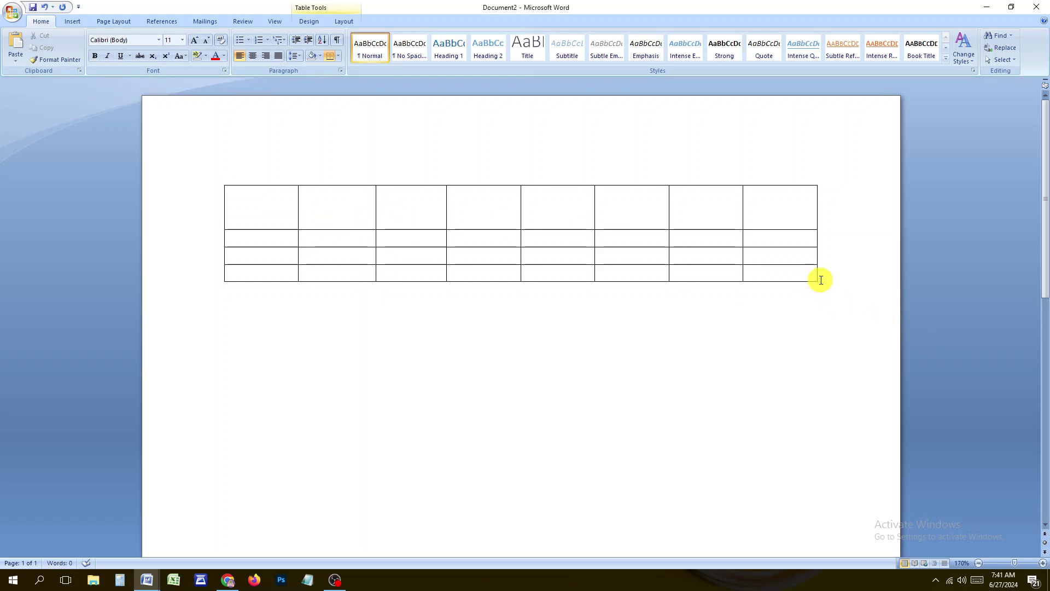
pyautogui.moveTo(819, 284); pyautogui.dragTo(828, 438)
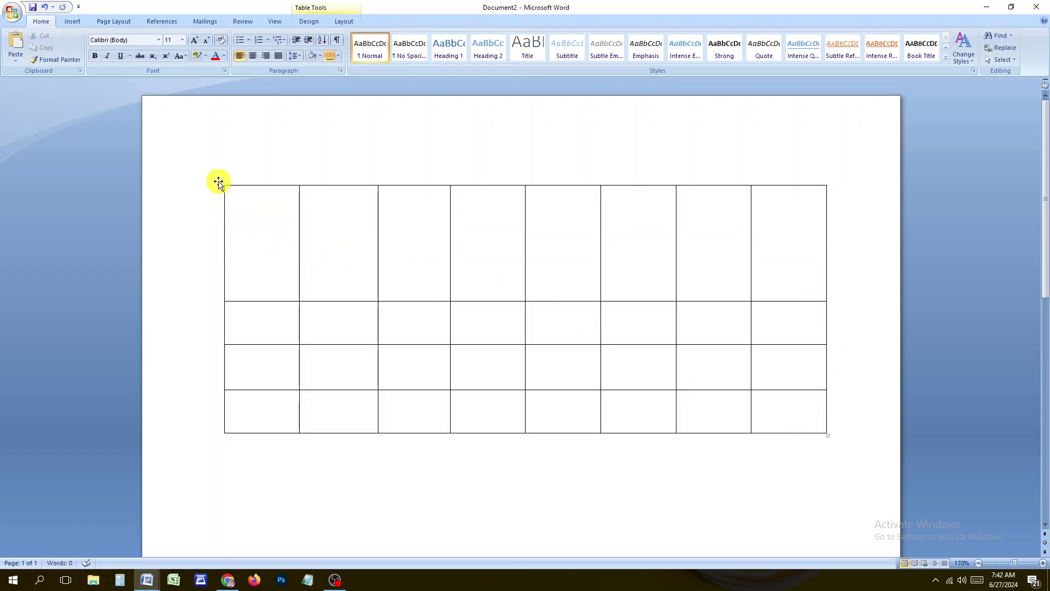
# Move the whole table lower on the page and reduce the height of its first row
pyautogui.scroll(-1, 218, 182)
pyautogui.click(215, 148)
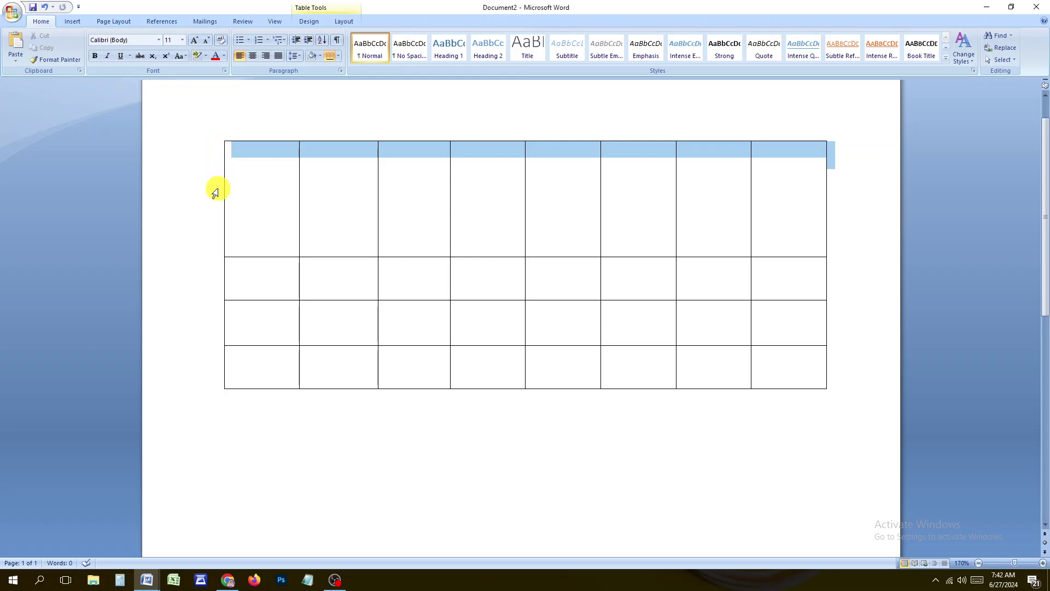
pyautogui.click(234, 147)
pyautogui.click(219, 136)
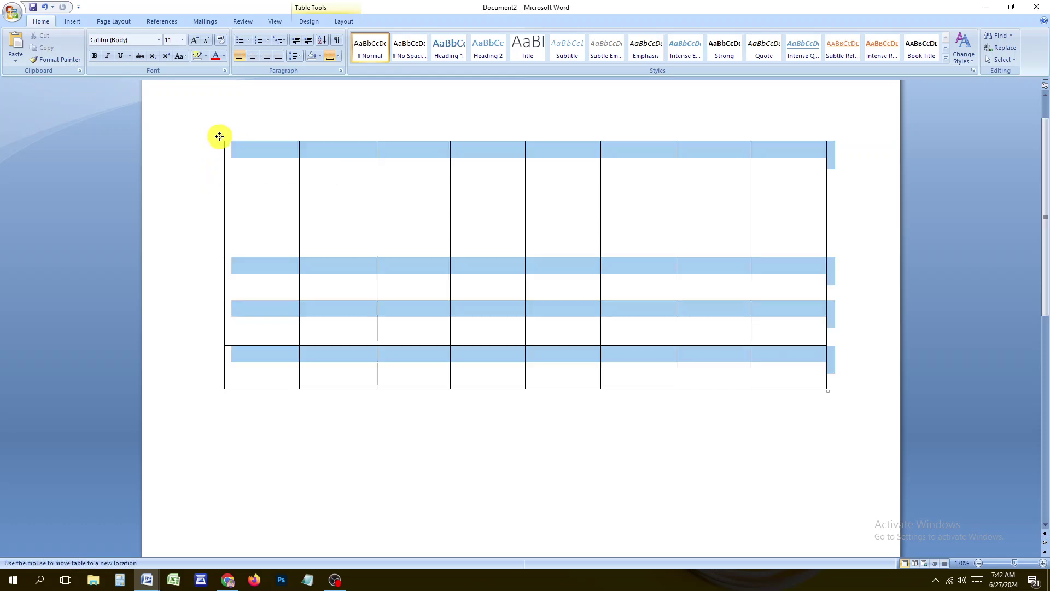
pyautogui.moveTo(219, 136); pyautogui.dragTo(217, 215)
pyautogui.scroll(-2, 256, 219)
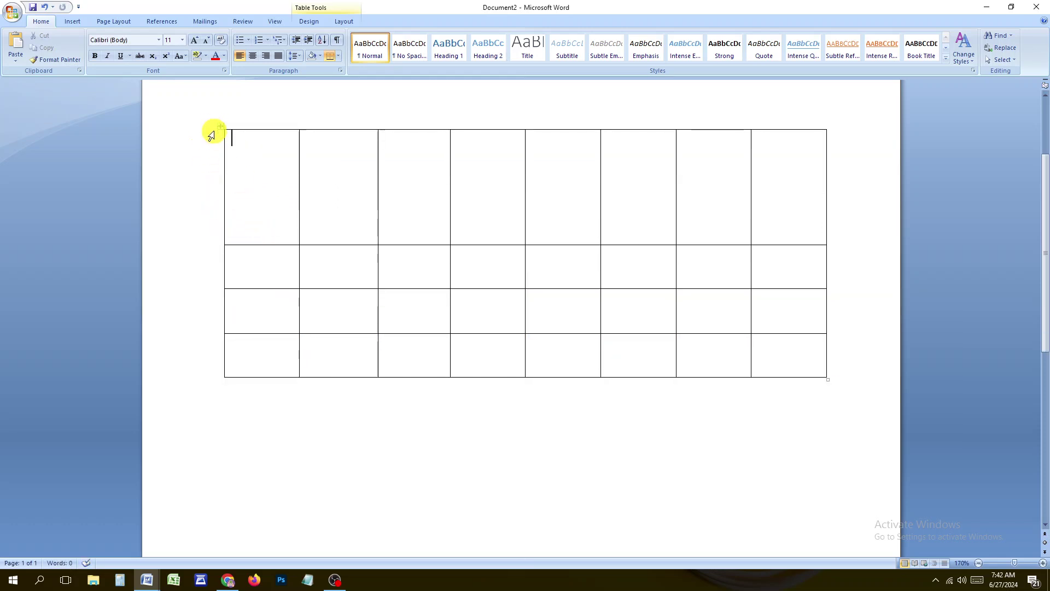
pyautogui.moveTo(220, 127); pyautogui.dragTo(216, 169)
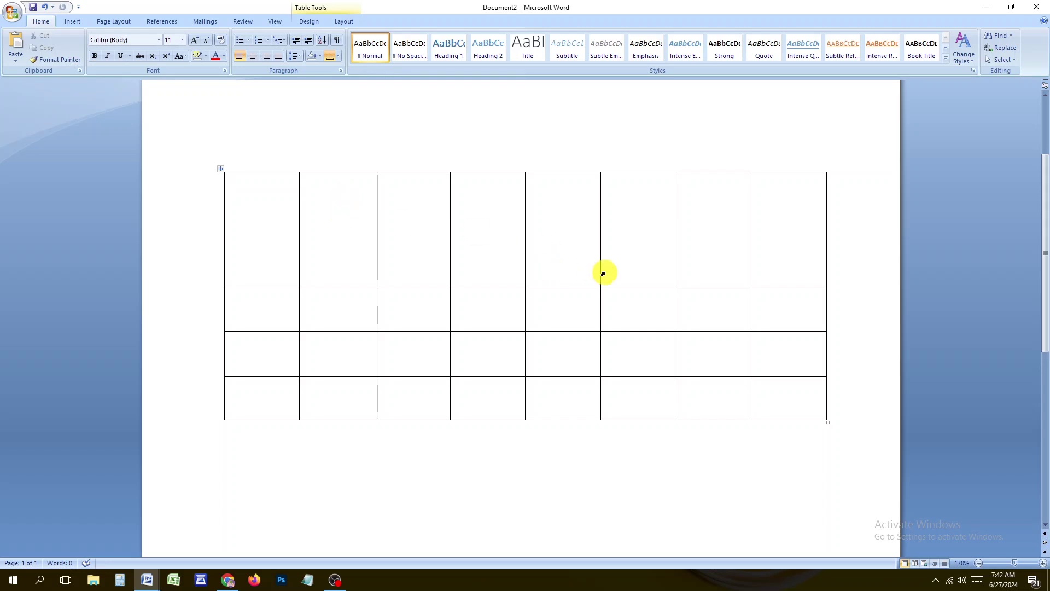
pyautogui.moveTo(434, 288); pyautogui.dragTo(434, 239)
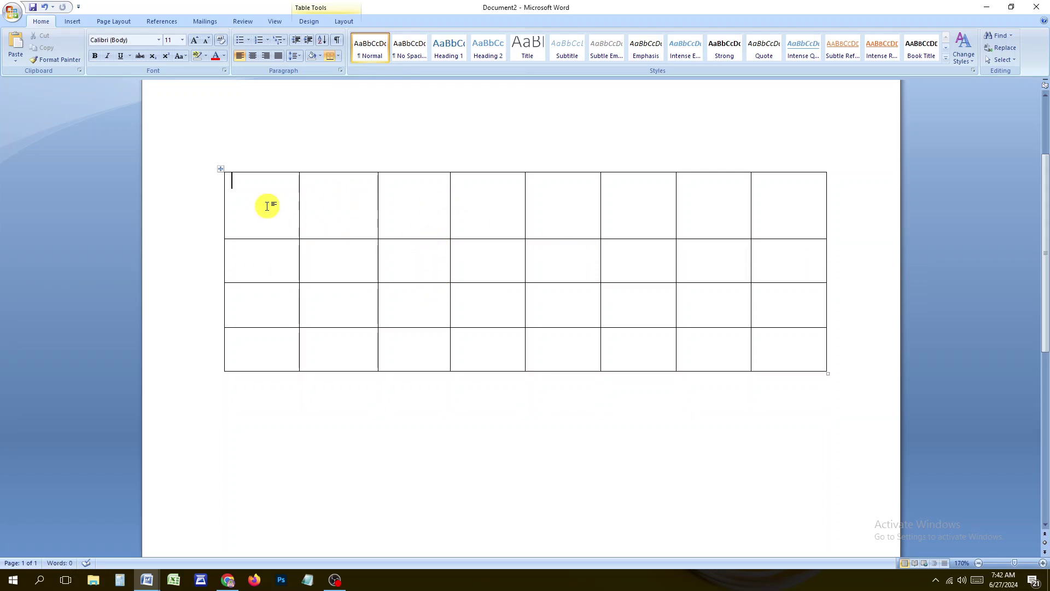
# Enter the headings NAME, BENG and ENG in the first three cells of the first row
pyautogui.write('NAME')
pyautogui.press('Tab')
pyautogui.write('B')
pyautogui.press('Tab')
pyautogui.write('ENG')
pyautogui.press('Tab')
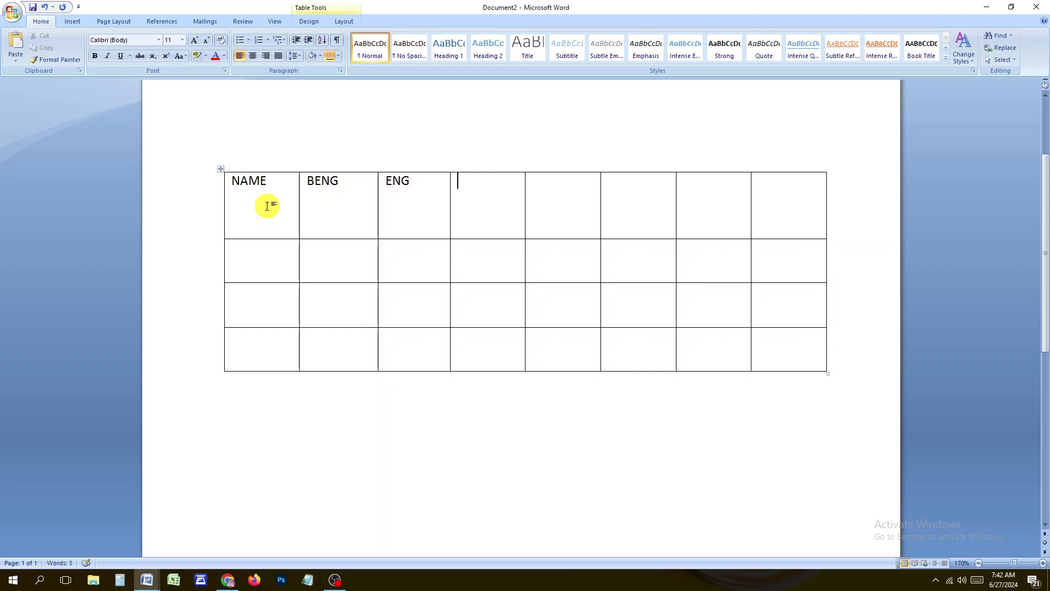
# Replace the second heading with HINDI and enter MATH as the fourth heading
pyautogui.hotkey('shift', 'Tab')
pyautogui.hotkey('shift', 'Tab')
pyautogui.write('HI')
pyautogui.press('Tab')
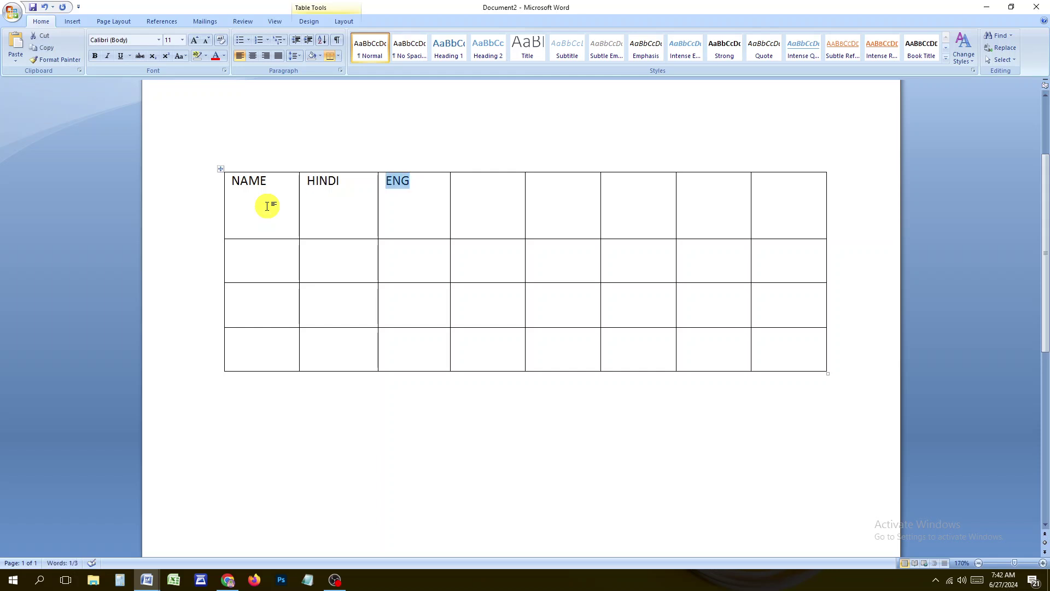
pyautogui.press('Tab')
pyautogui.write('MATH ')
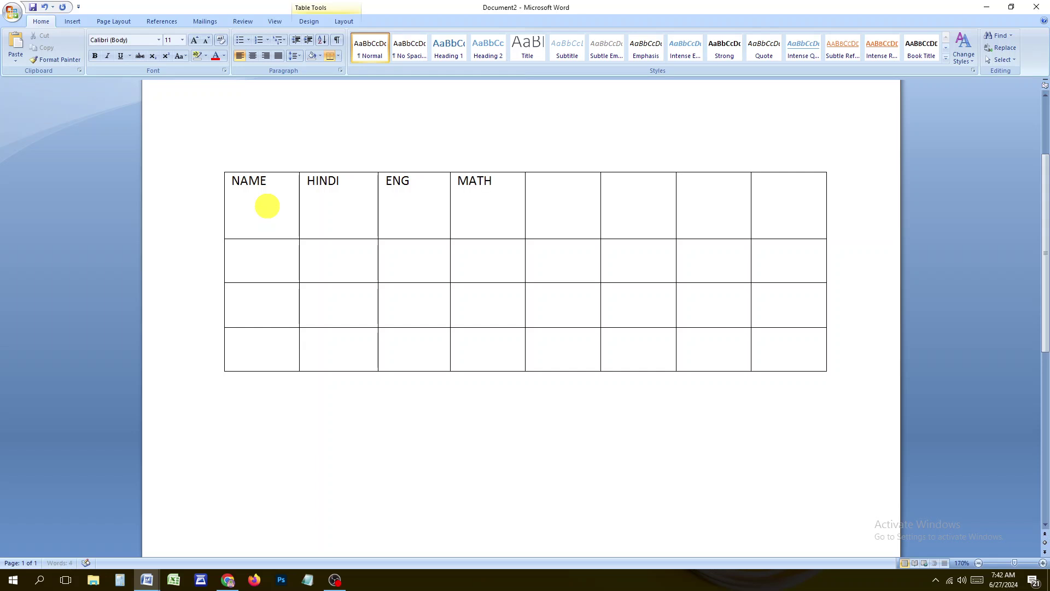
# Fill the remaining four header cells with SCIENCE, HISTORY, GEO and TOTAL
pyautogui.write('S')
pyautogui.write('CIENCE ')
pyautogui.write('HISTORY')
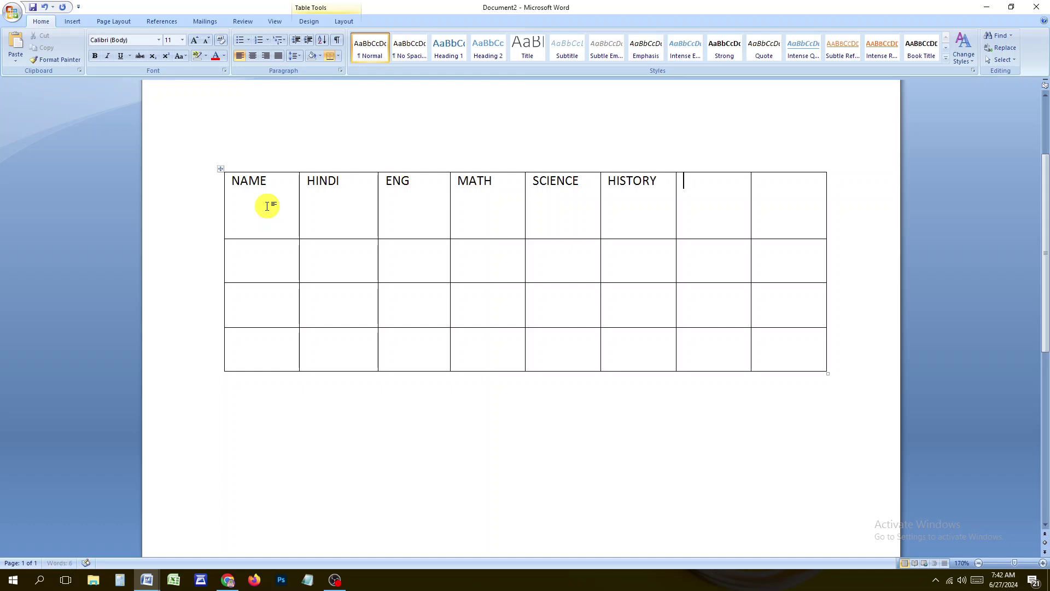
pyautogui.write(' TOTAL')
pyautogui.press('Tab')
pyautogui.write('AV')
pyautogui.hotkey('shift', 'Tab')
pyautogui.write('GEOO')
pyautogui.press('BackSpace')
pyautogui.press('Tab')
pyautogui.write('TOTA')
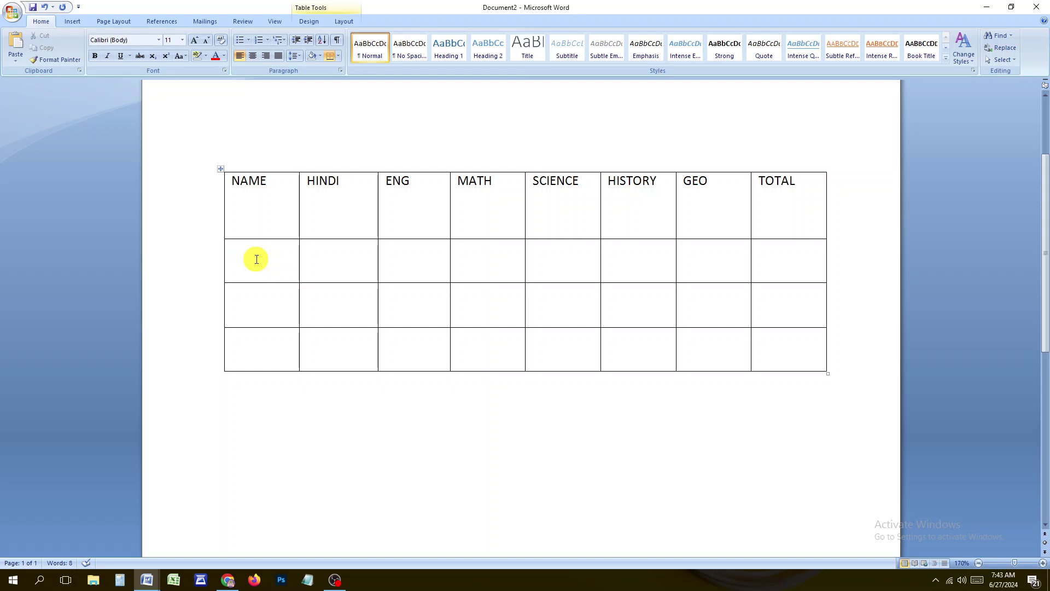
# Fill the second row with a student's name and the marks 95, 85, 75, 85, 65 and 85
pyautogui.write('BIPLA')
pyautogui.press('BackSpace')
pyautogui.write('95')
pyautogui.press('Tab')
pyautogui.write('85')
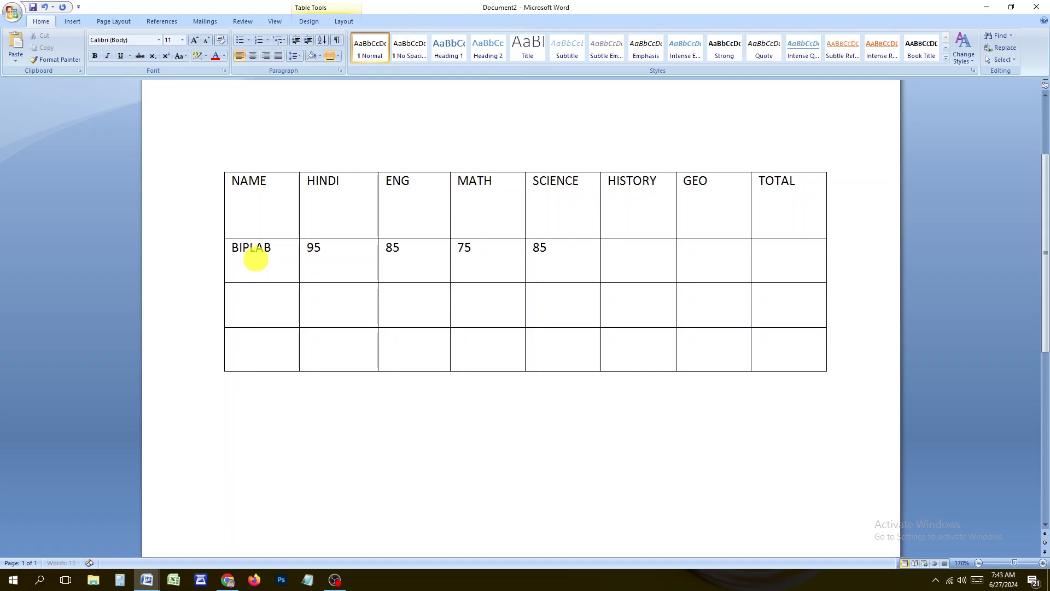
pyautogui.press('Tab')
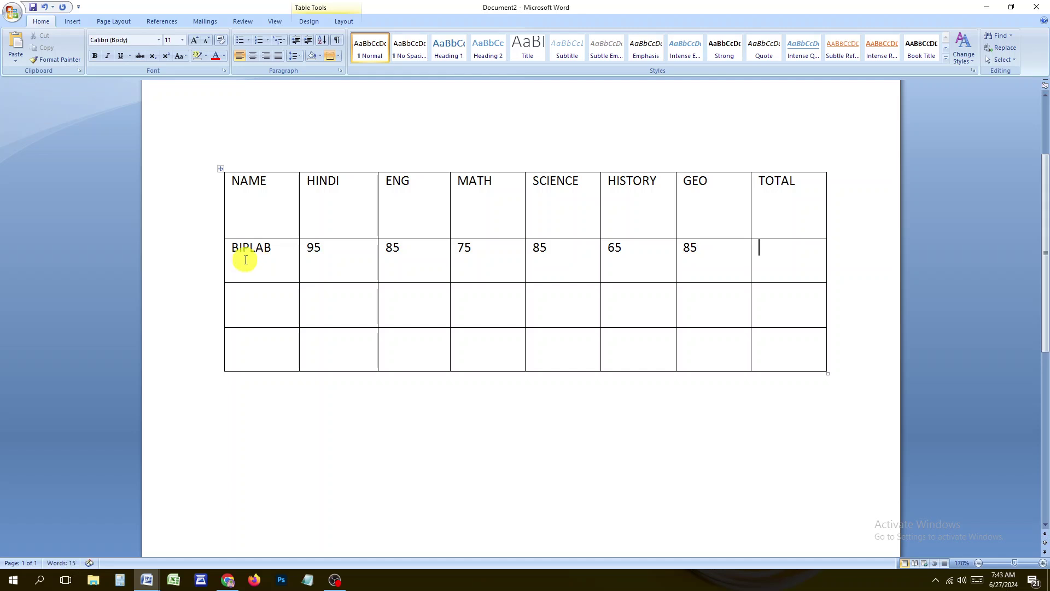
# Fill the third row with another student's name and the marks 85, 96, 54, 85, 55 and 54
pyautogui.click(282, 293)
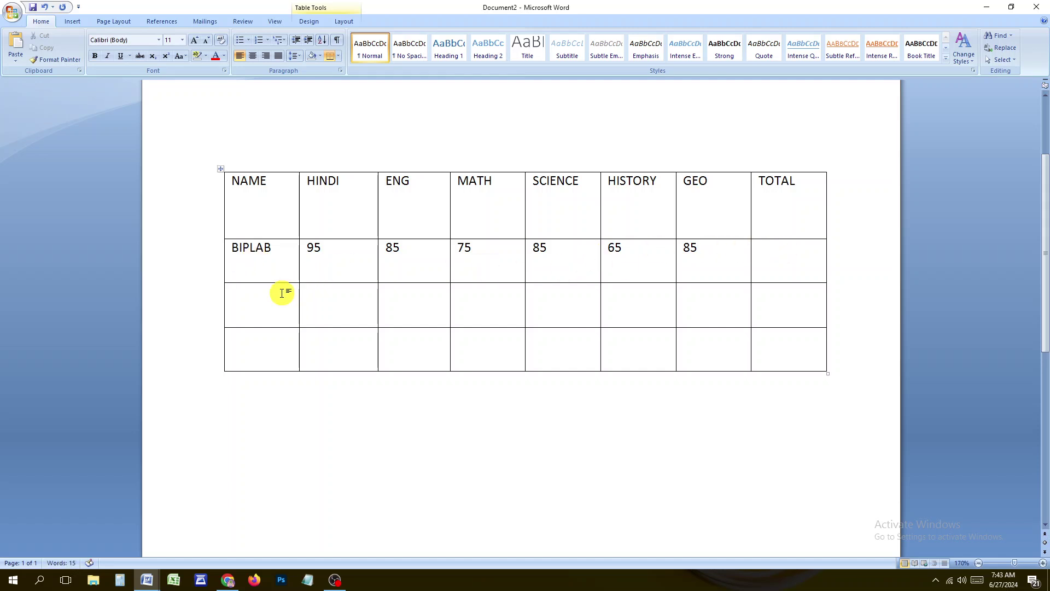
pyautogui.write('B')
pyautogui.write('ROCKY')
pyautogui.press('Tab')
pyautogui.write('85')
pyautogui.press('Tab')
pyautogui.write('96 ')
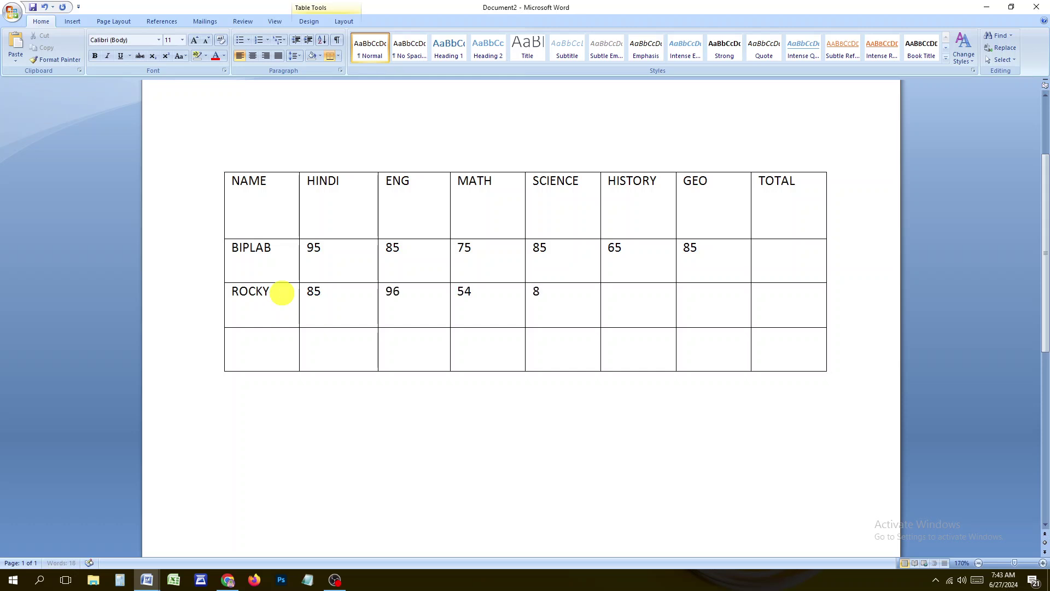
pyautogui.write('54 85 5')
pyautogui.press('Tab')
pyautogui.write('54')
pyautogui.press('Tab')
# Fill the fourth row with a student's name and the marks 96, 84, 85, 65, 85 and 68
pyautogui.write('KAMAL')
pyautogui.press('Tab')
pyautogui.write('98')
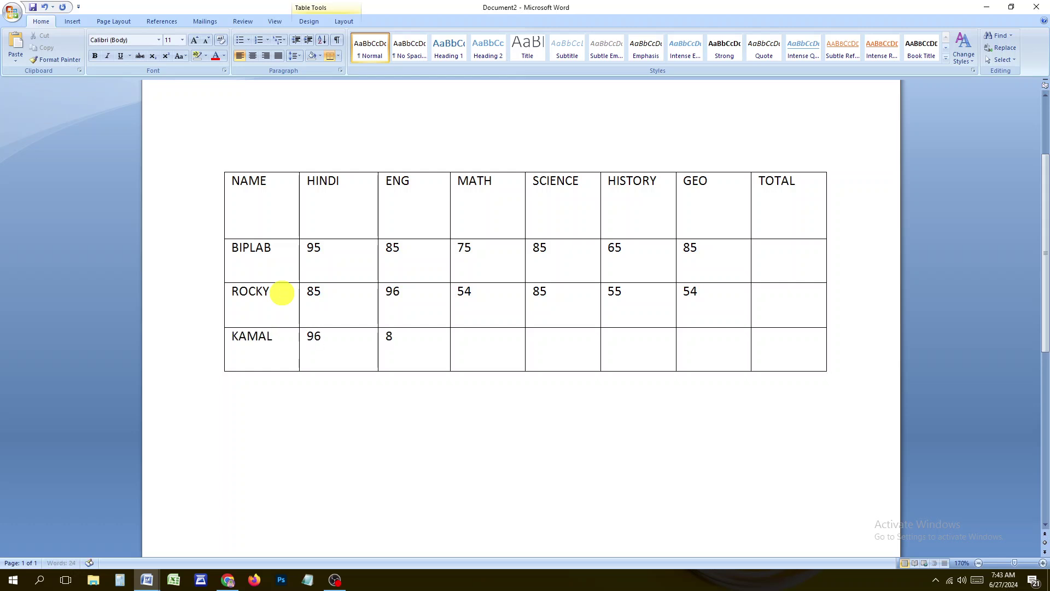
pyautogui.write('4')
pyautogui.press('Tab')
pyautogui.write('85')
pyautogui.press('Tab')
pyautogui.write('65')
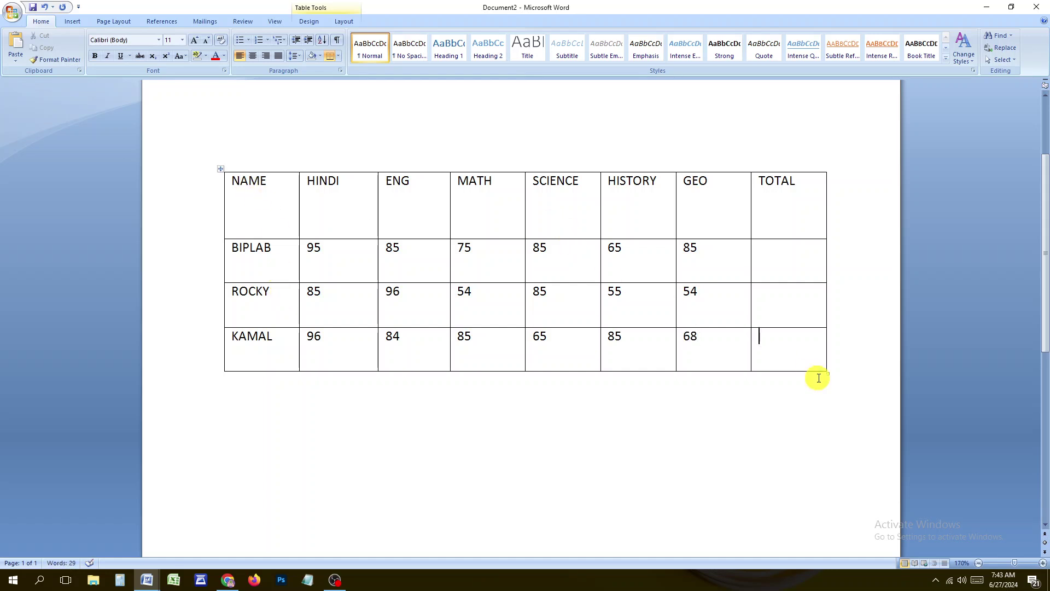
# Enlarge the whole table from its lower corner and place the cursor in several cells of its second row
pyautogui.moveTo(828, 373); pyautogui.dragTo(841, 451)
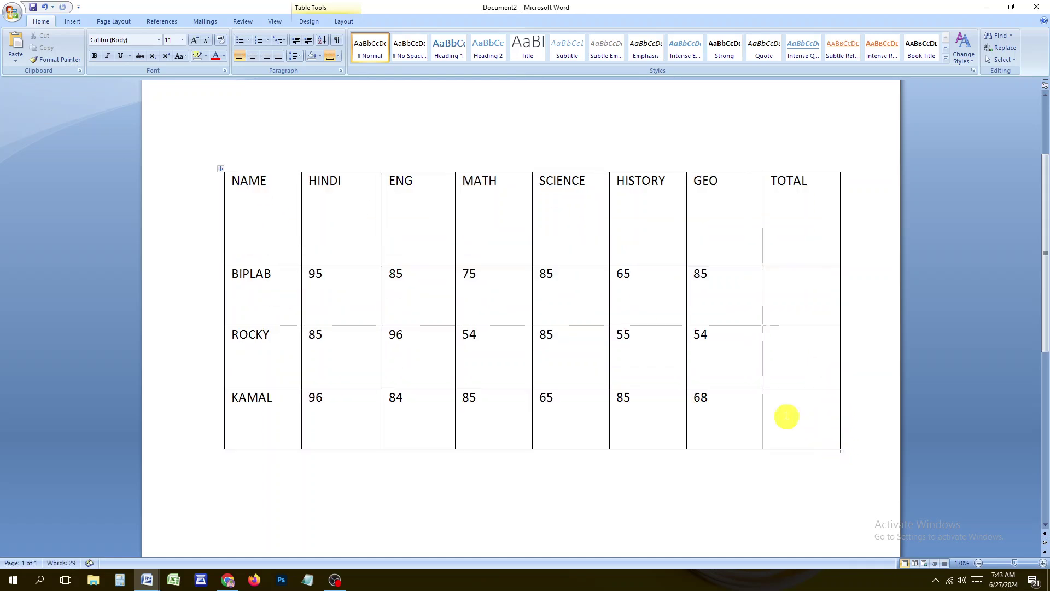
pyautogui.click(416, 310)
pyautogui.click(490, 307)
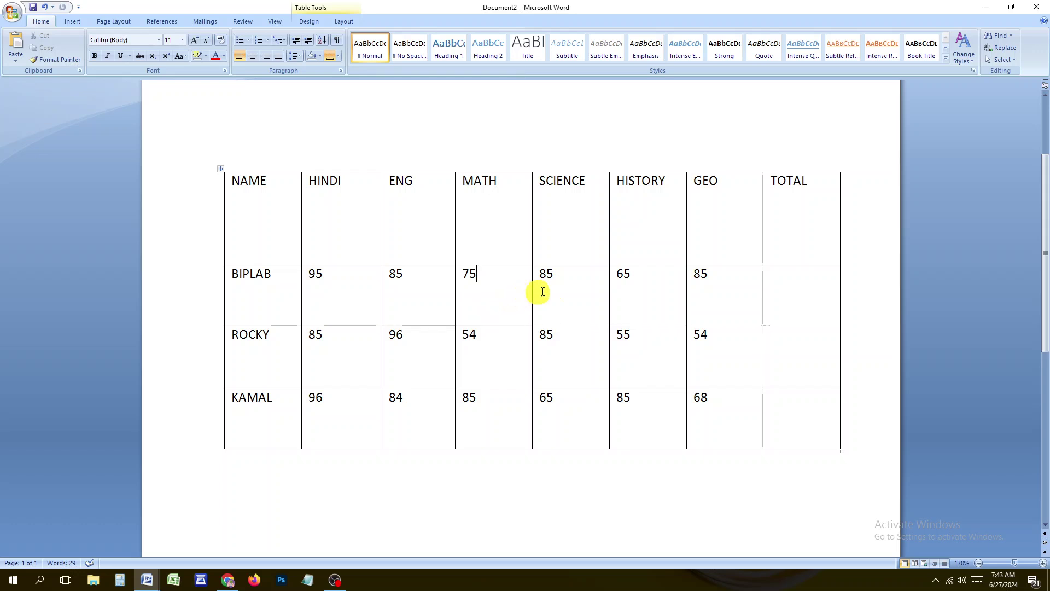
pyautogui.click(295, 291)
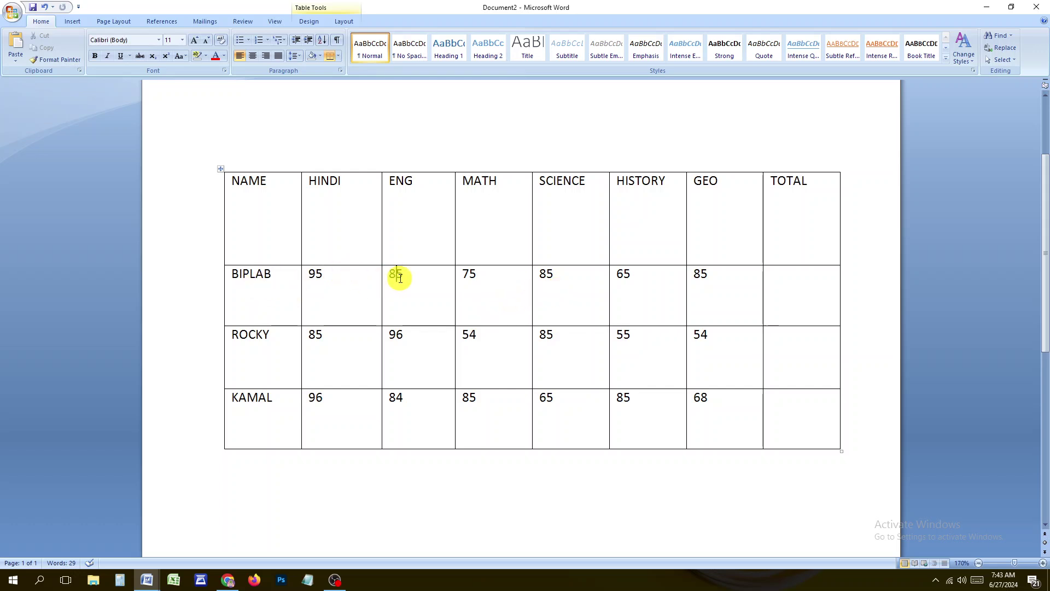
pyautogui.click(532, 280)
pyautogui.click(629, 279)
pyautogui.click(703, 278)
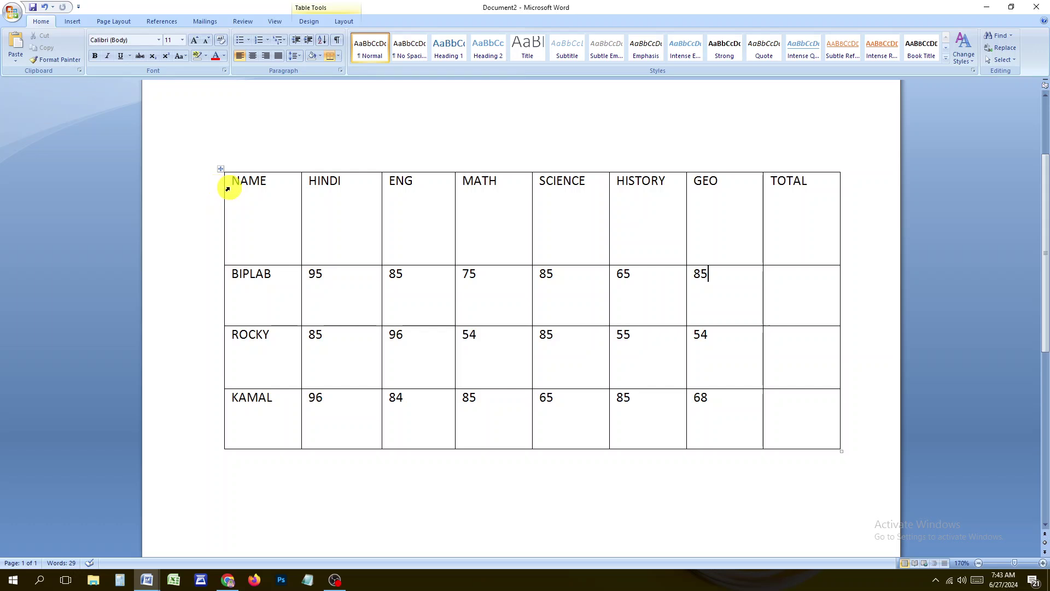
# Select all table cells, place the cursor outside the table, and return it to the NAME cell to show the table layout options
pyautogui.moveTo(227, 187); pyautogui.dragTo(774, 425)
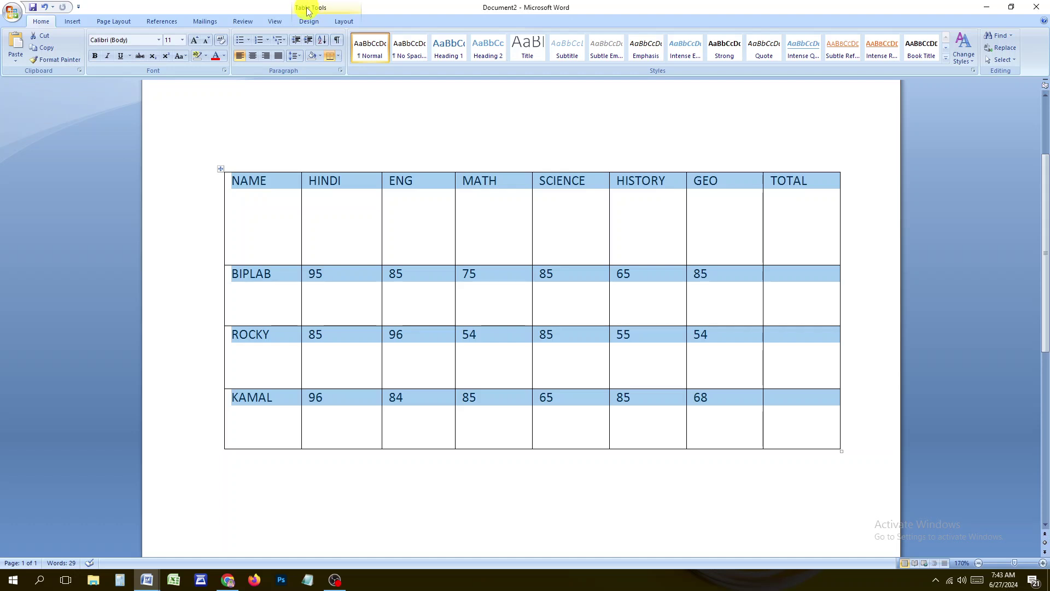
pyautogui.click(277, 203)
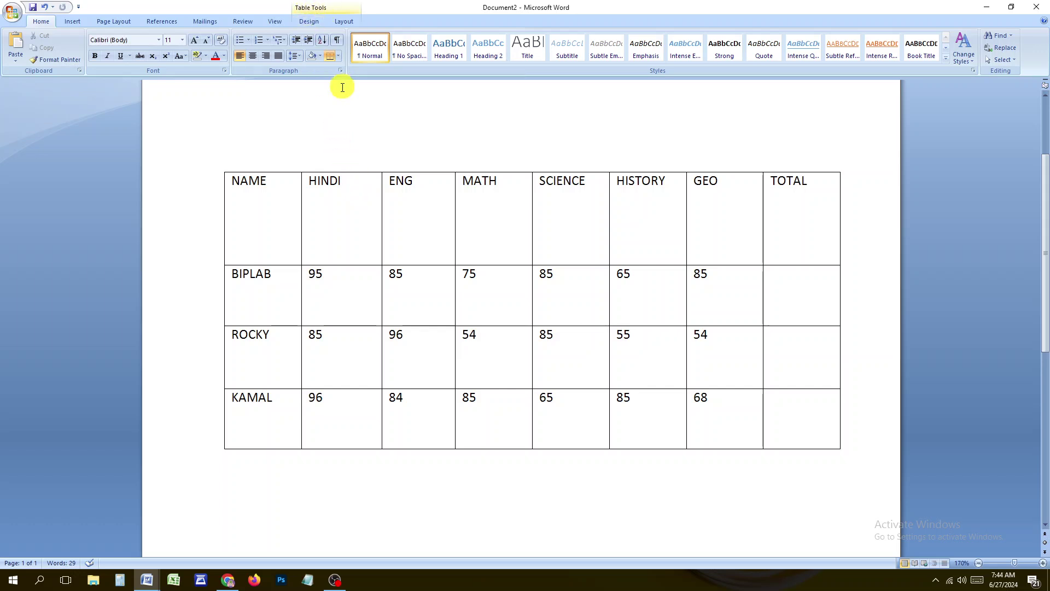
pyautogui.click(330, 126)
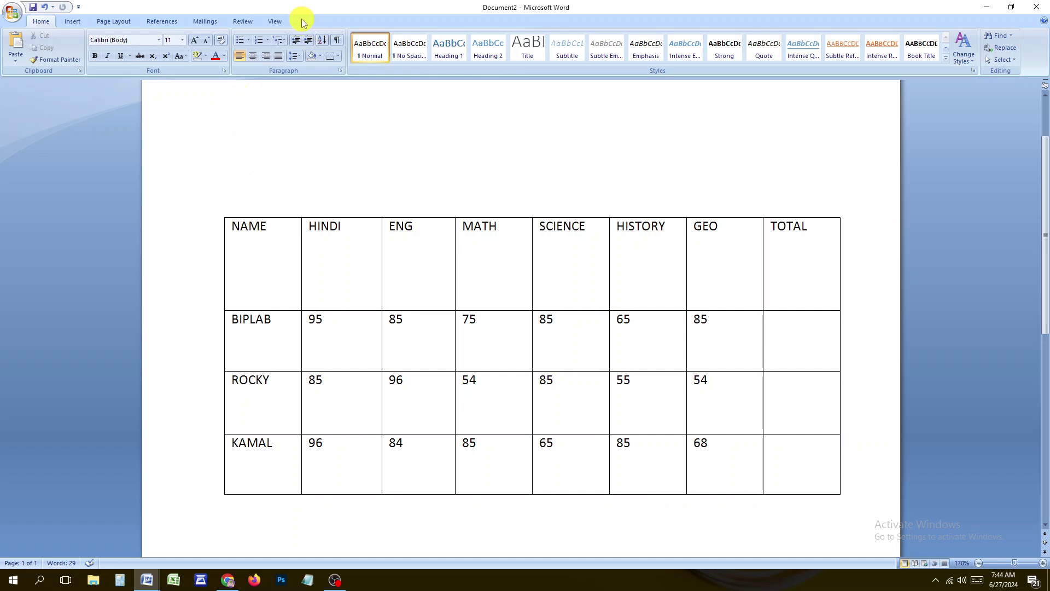
pyautogui.click(279, 233)
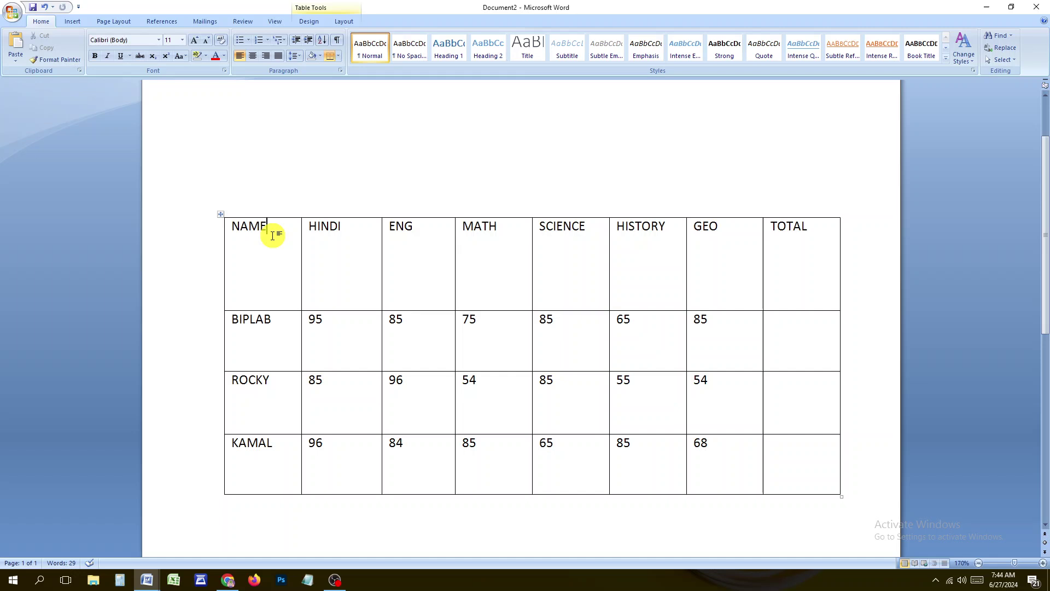
pyautogui.click(313, 24)
pyautogui.click(343, 21)
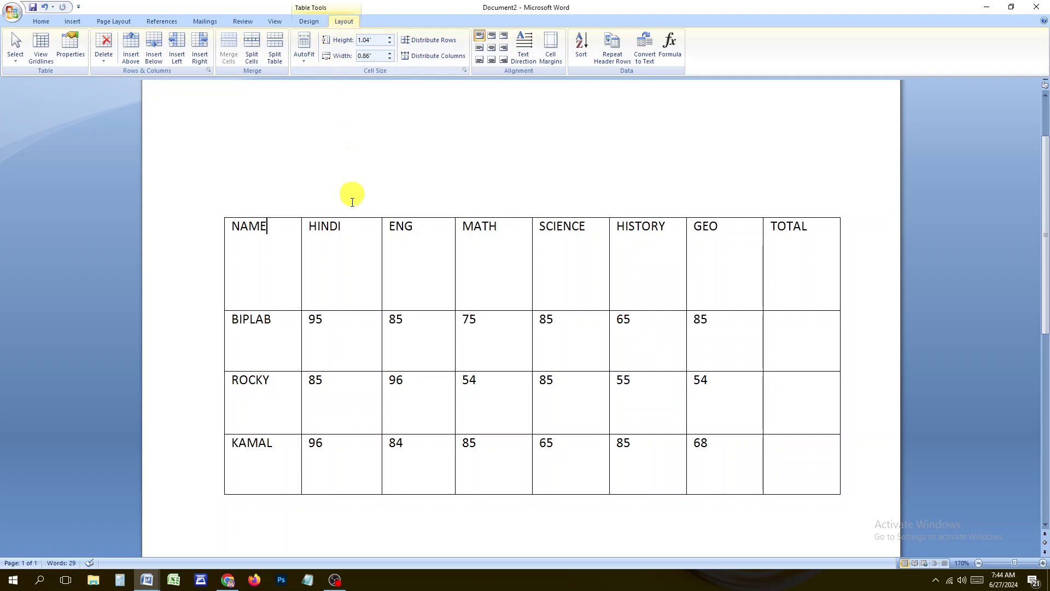
# Try the bottom-centre and top-centre alignments on the header row's text and centre it both horizontally and vertically
pyautogui.moveTo(276, 239); pyautogui.dragTo(794, 265)
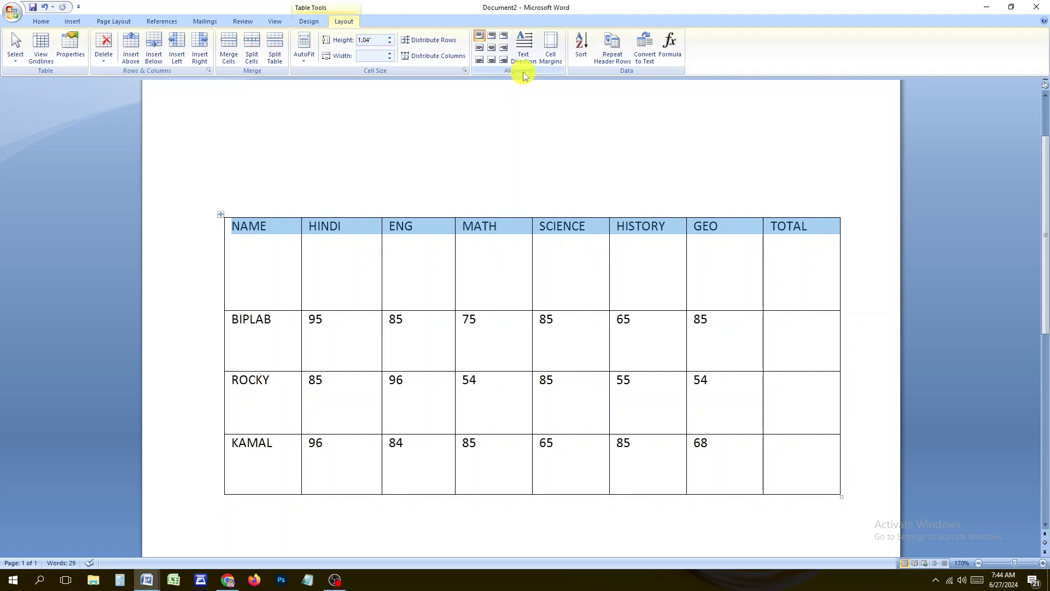
pyautogui.click(491, 48)
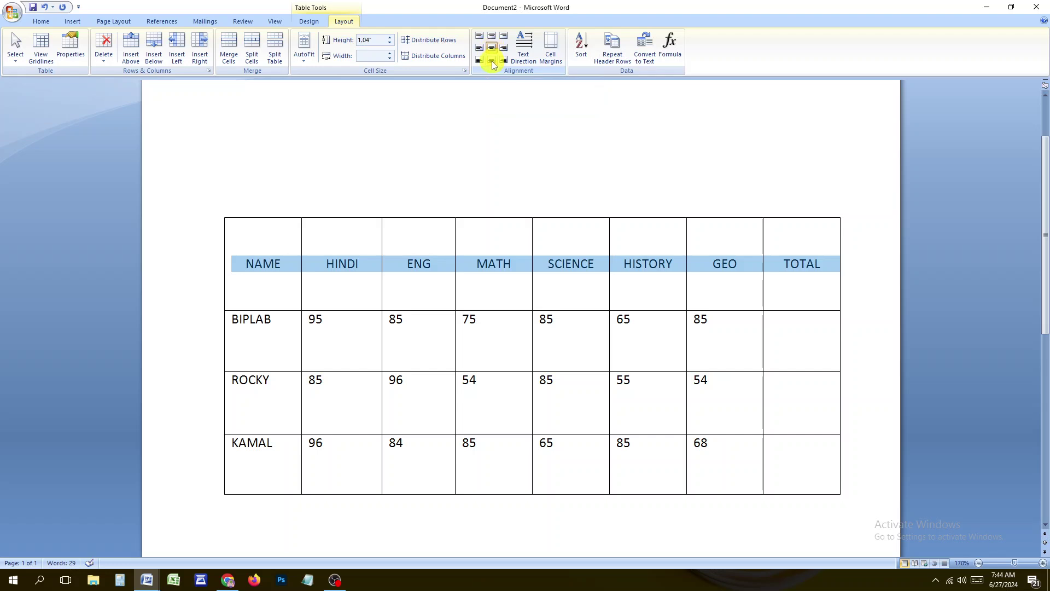
pyautogui.click(491, 61)
pyautogui.click(490, 37)
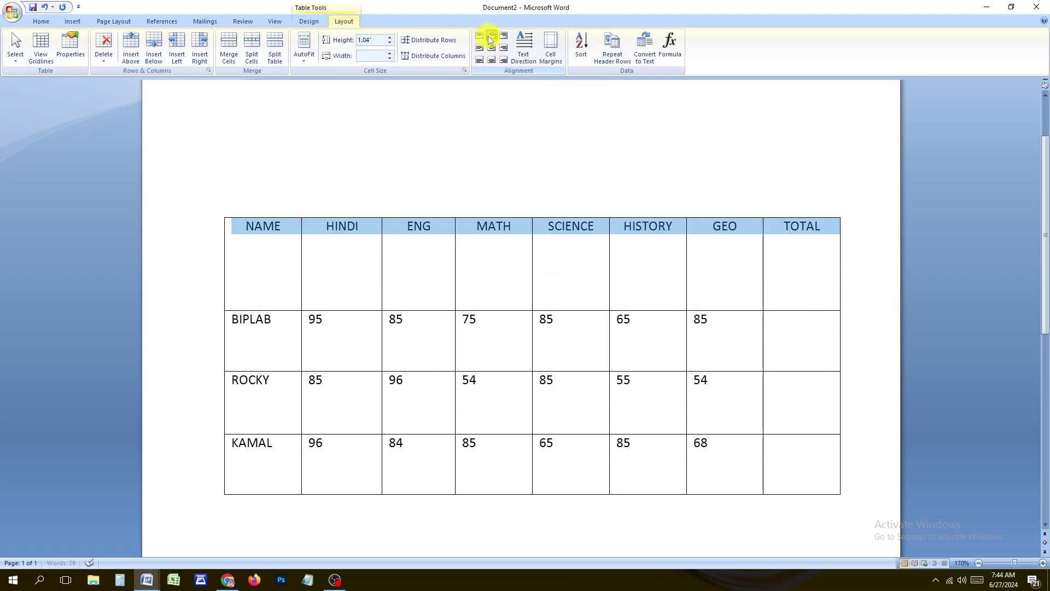
pyautogui.click(491, 48)
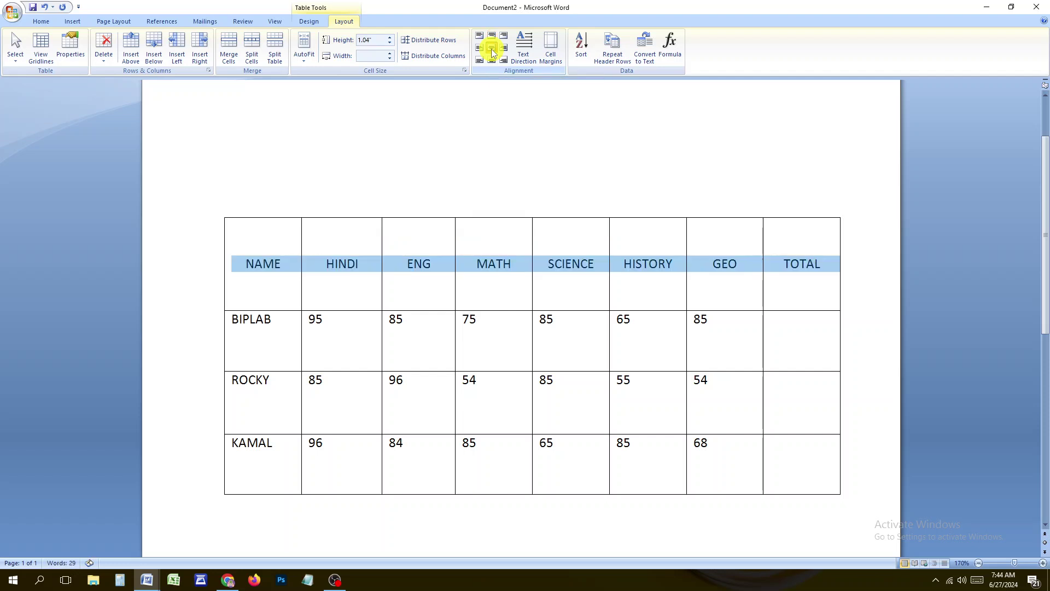
pyautogui.click(495, 282)
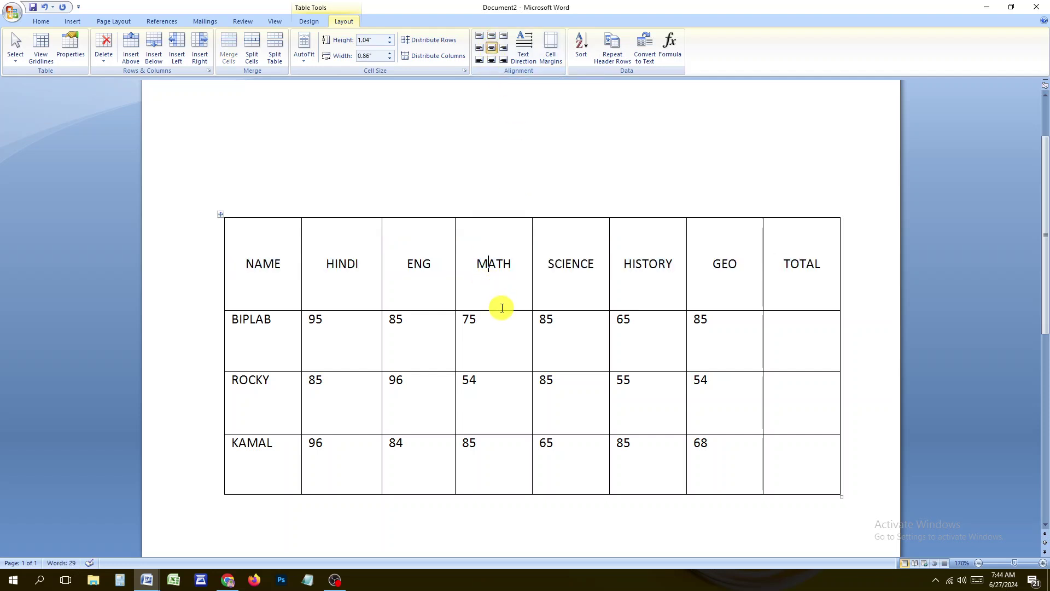
# Cycle the header row's text direction and leave the headings vertical, reading from bottom to top
pyautogui.moveTo(253, 263); pyautogui.dragTo(756, 242)
pyautogui.click(528, 52)
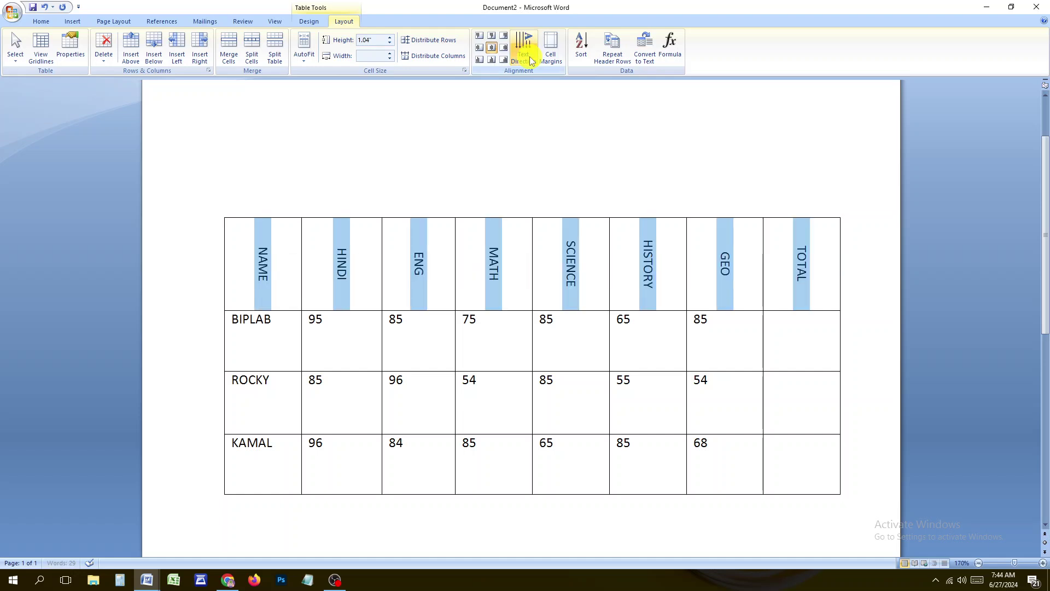
pyautogui.click(529, 60)
pyautogui.click(530, 59)
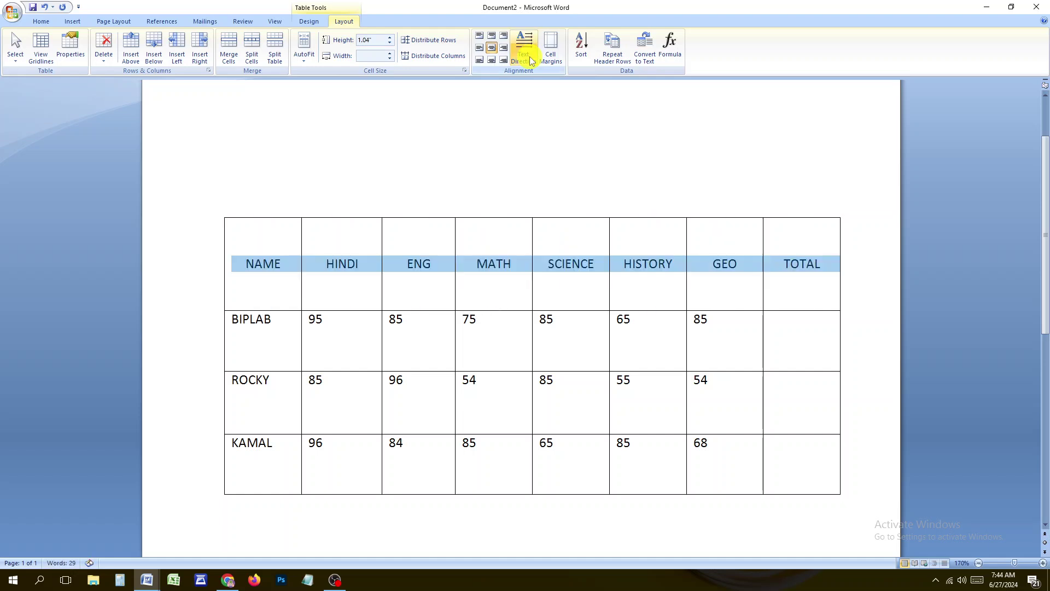
pyautogui.click(530, 59)
pyautogui.click(529, 58)
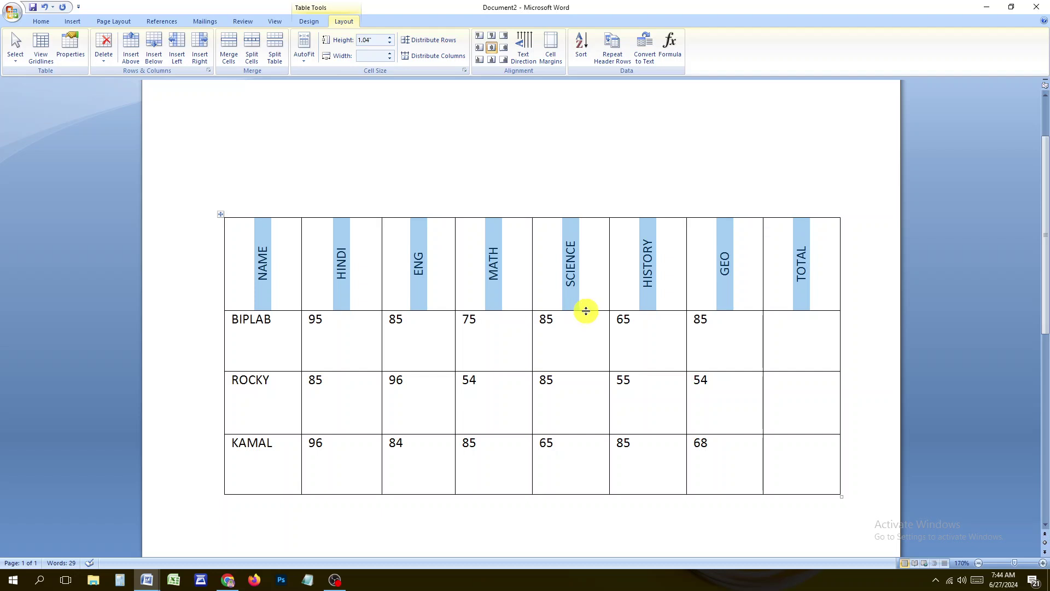
# Return the header row's text to horizontal and reduce the row height to 0.49"
pyautogui.moveTo(586, 311); pyautogui.dragTo(586, 284)
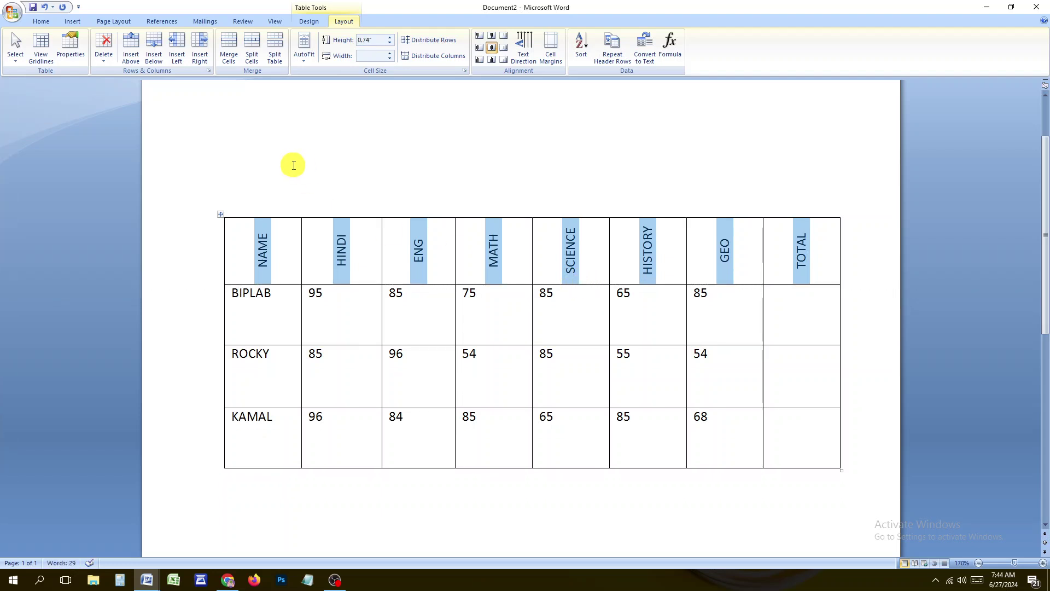
pyautogui.click(523, 42)
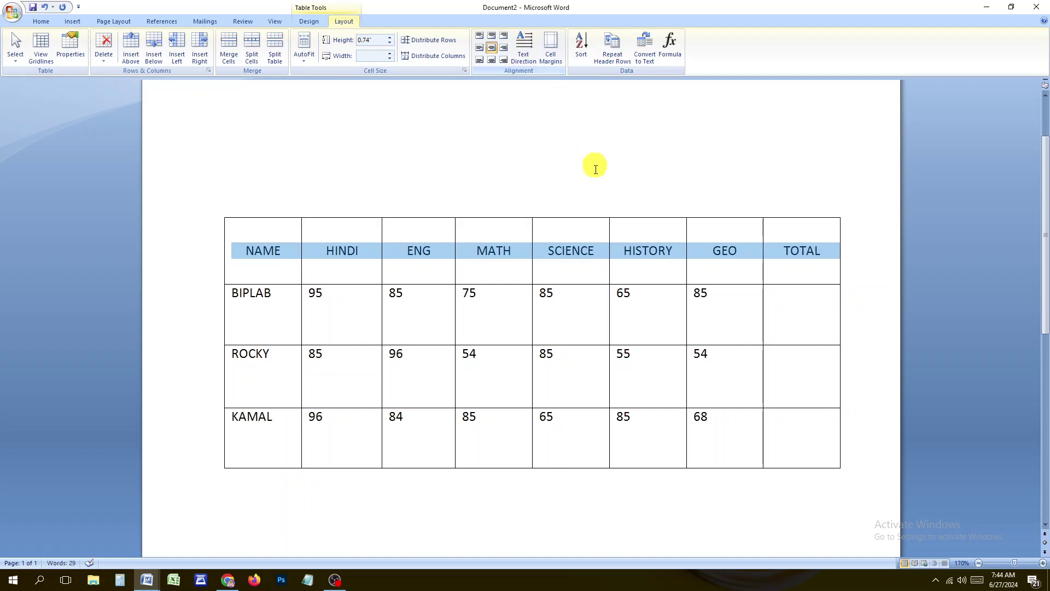
pyautogui.moveTo(516, 285); pyautogui.dragTo(506, 262)
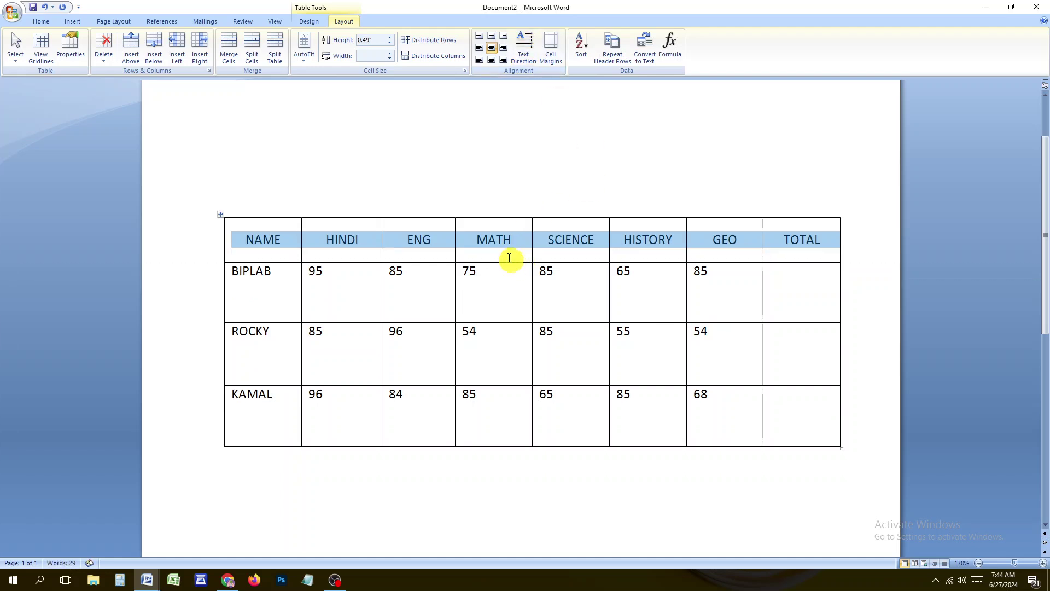
pyautogui.click(348, 240)
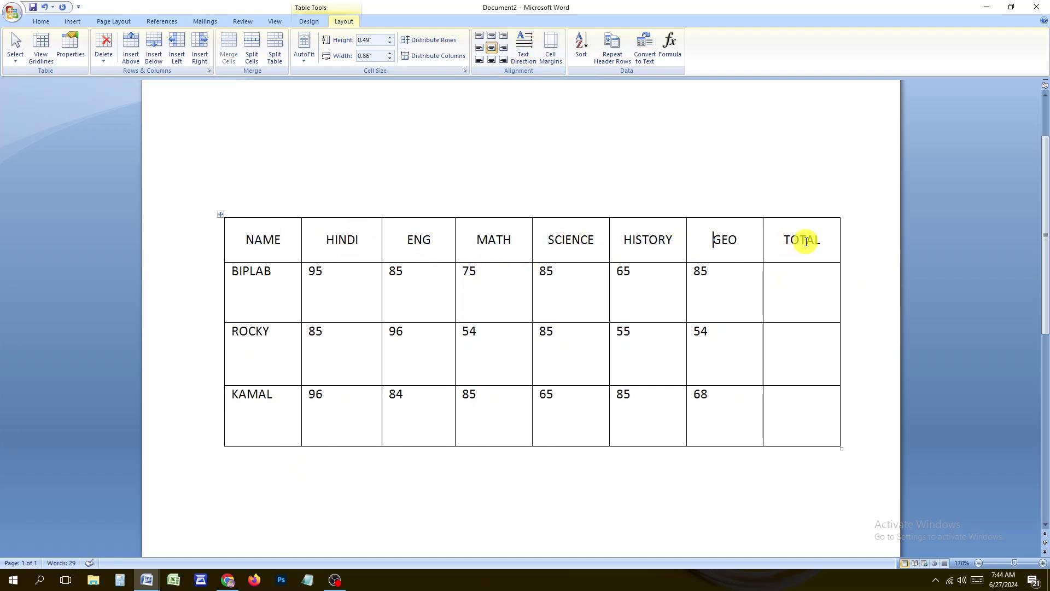
# Shade all header row cells orange, from NAME to TOTAL
pyautogui.moveTo(831, 237); pyautogui.dragTo(249, 248)
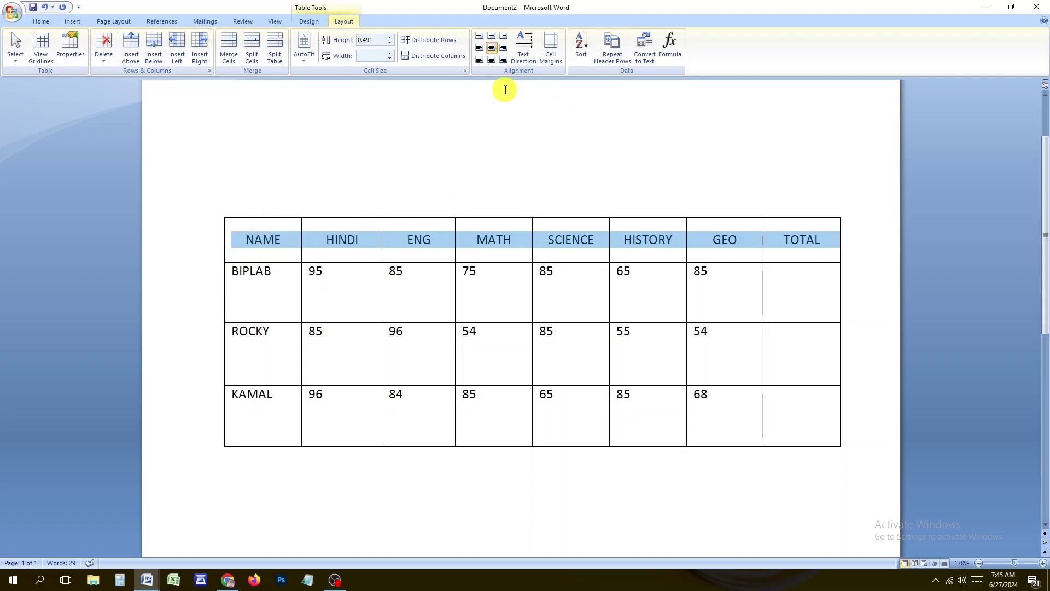
pyautogui.click(307, 22)
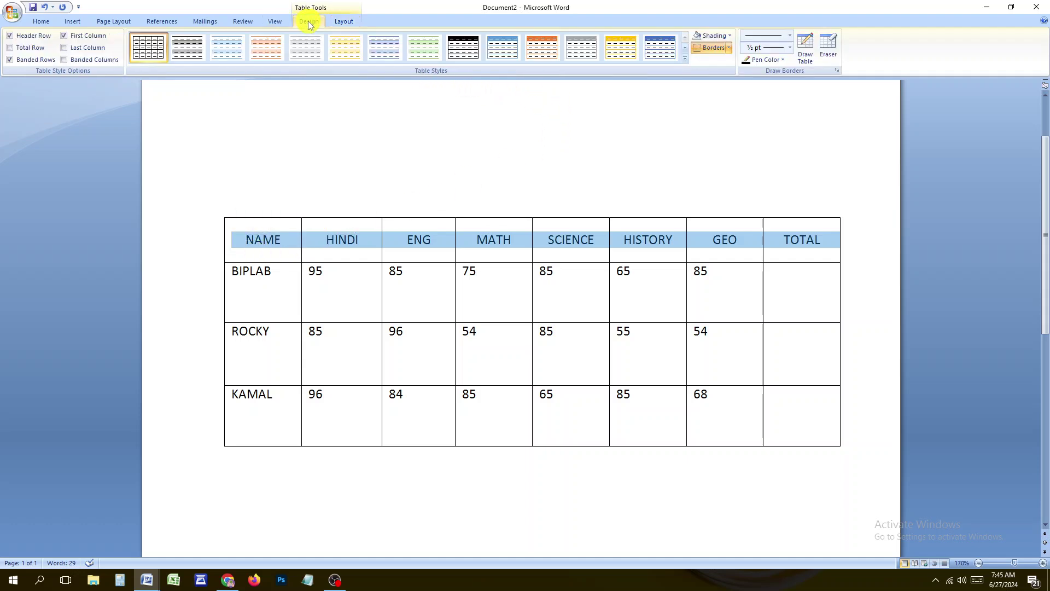
pyautogui.click(716, 35)
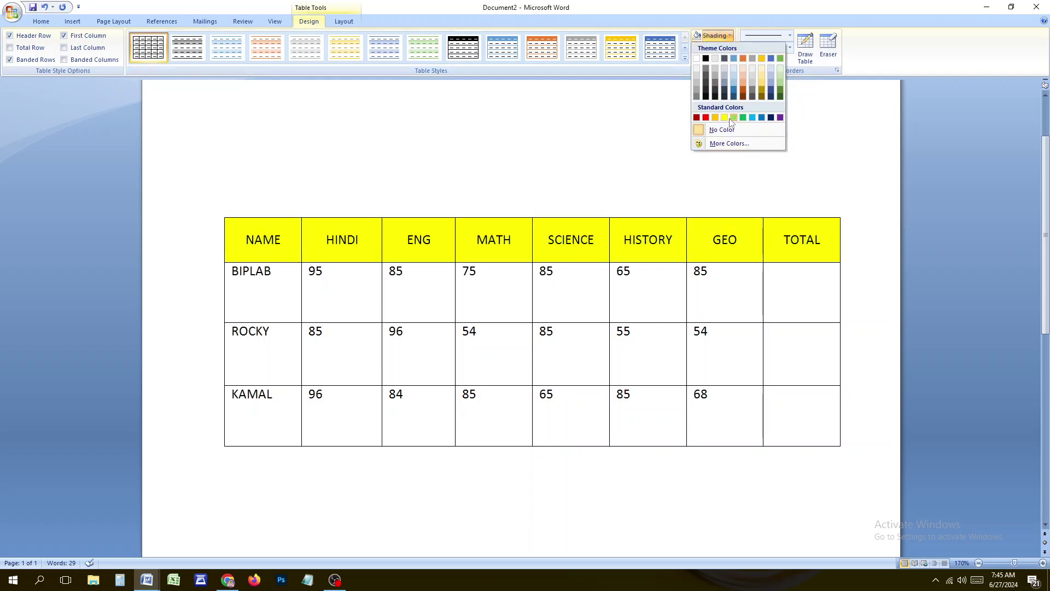
pyautogui.click(715, 118)
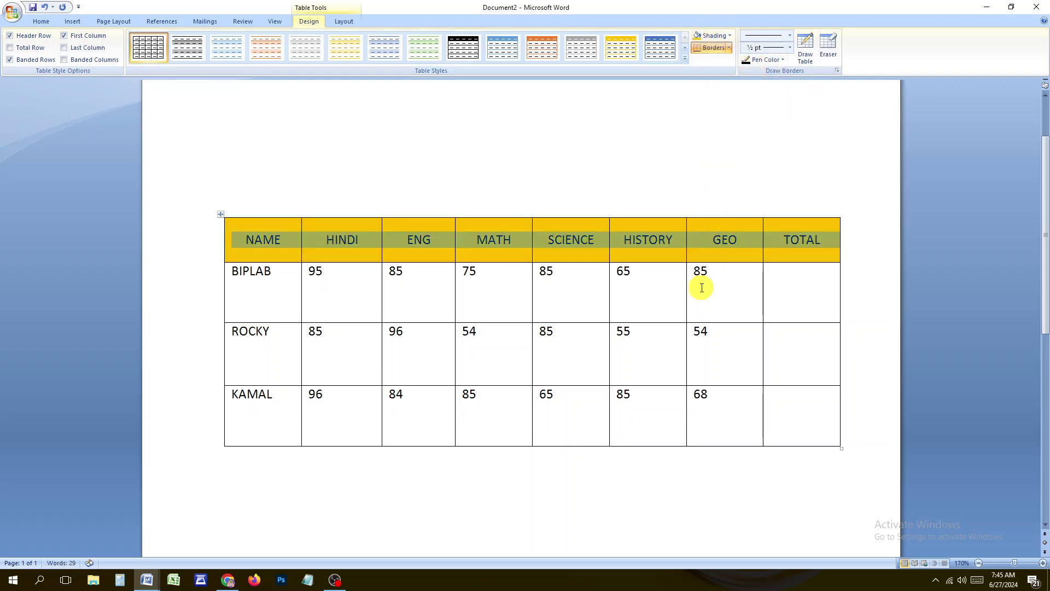
pyautogui.click(702, 288)
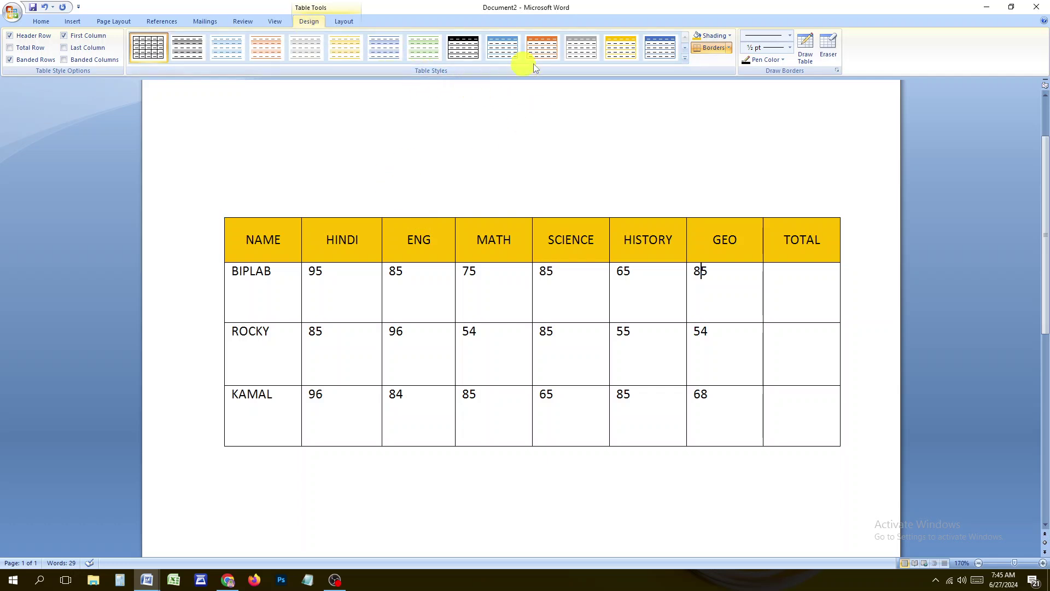
# Apply the built-in green table style with a solid green header row and first column and light green banded cells
pyautogui.click(684, 59)
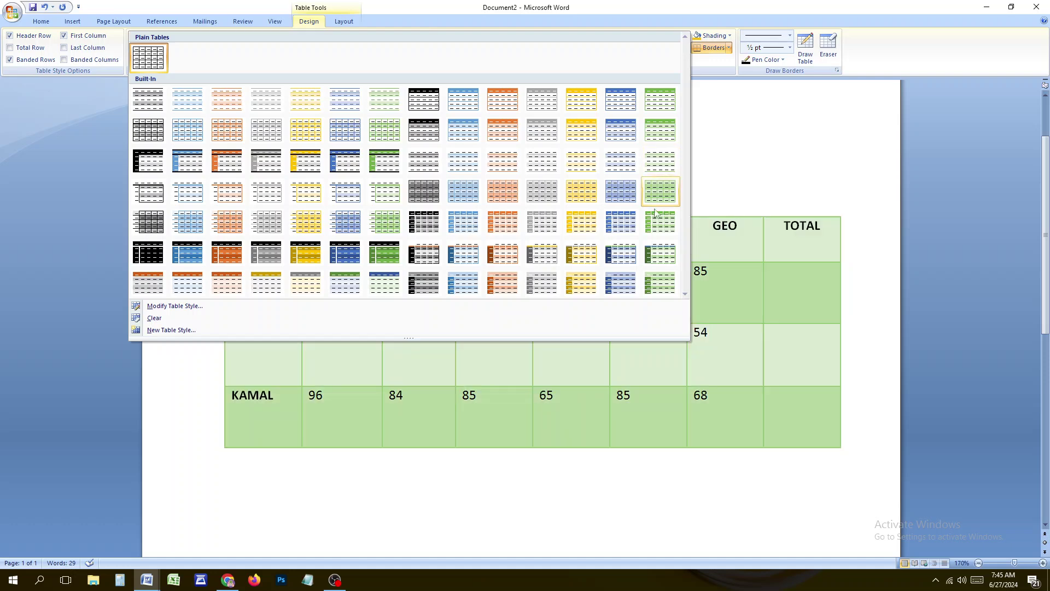
pyautogui.click(652, 225)
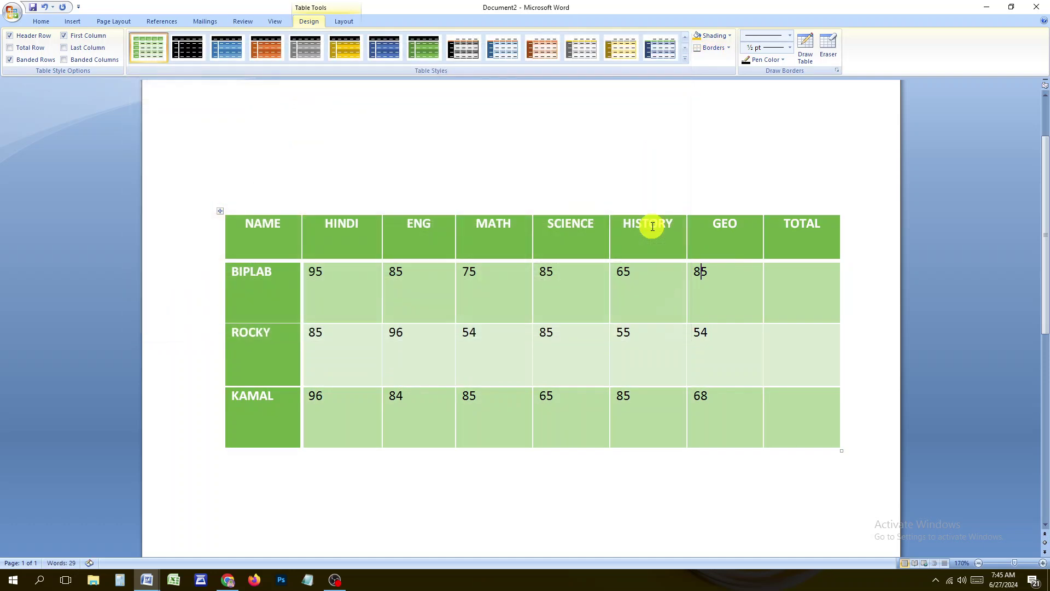
pyautogui.click(635, 356)
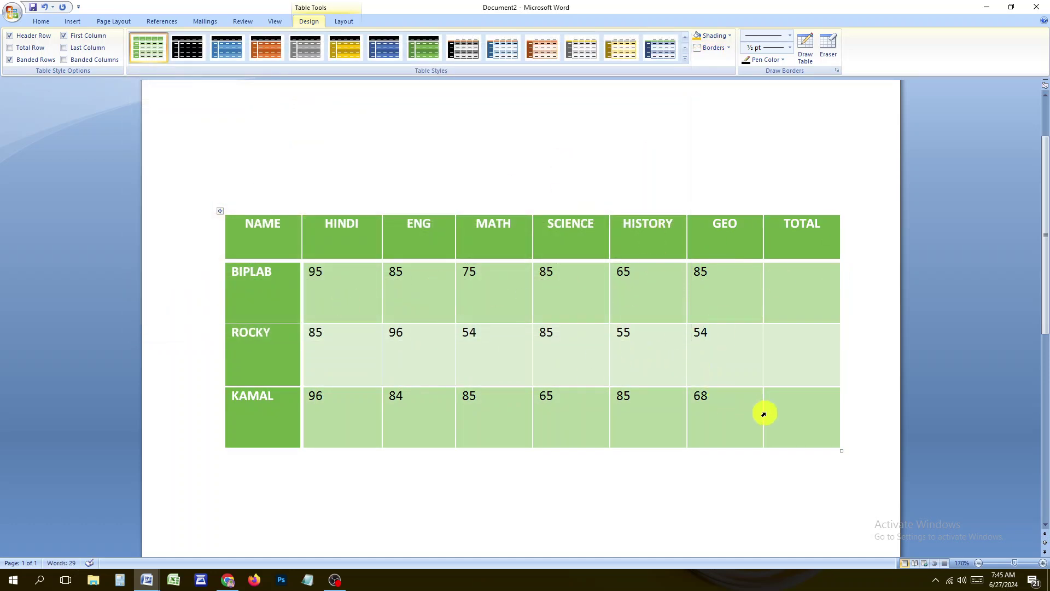
# Centre the text of all table cells both horizontally and vertically
pyautogui.moveTo(764, 414); pyautogui.dragTo(220, 234)
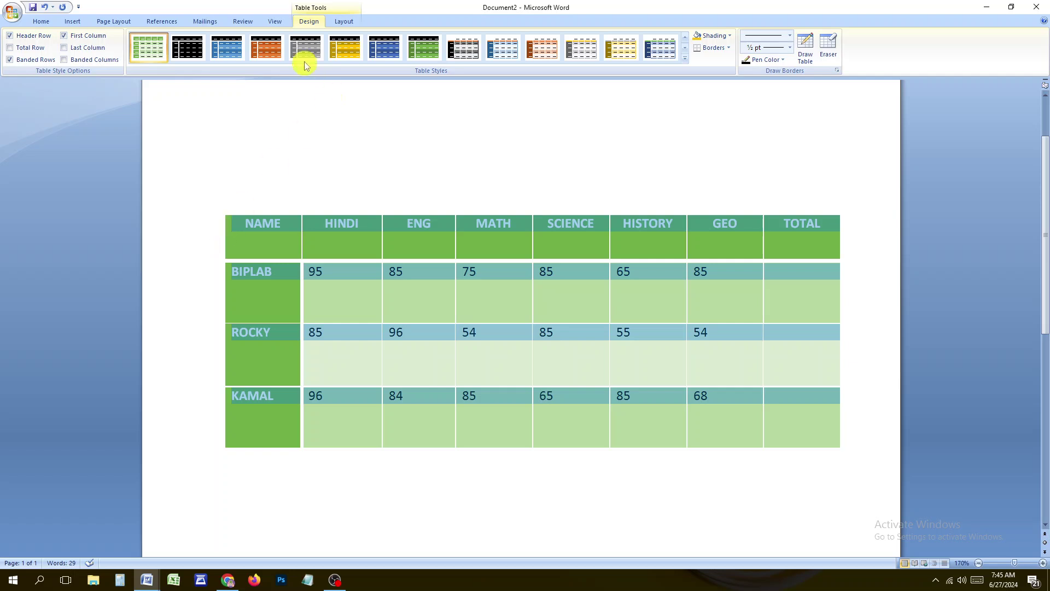
pyautogui.click(343, 21)
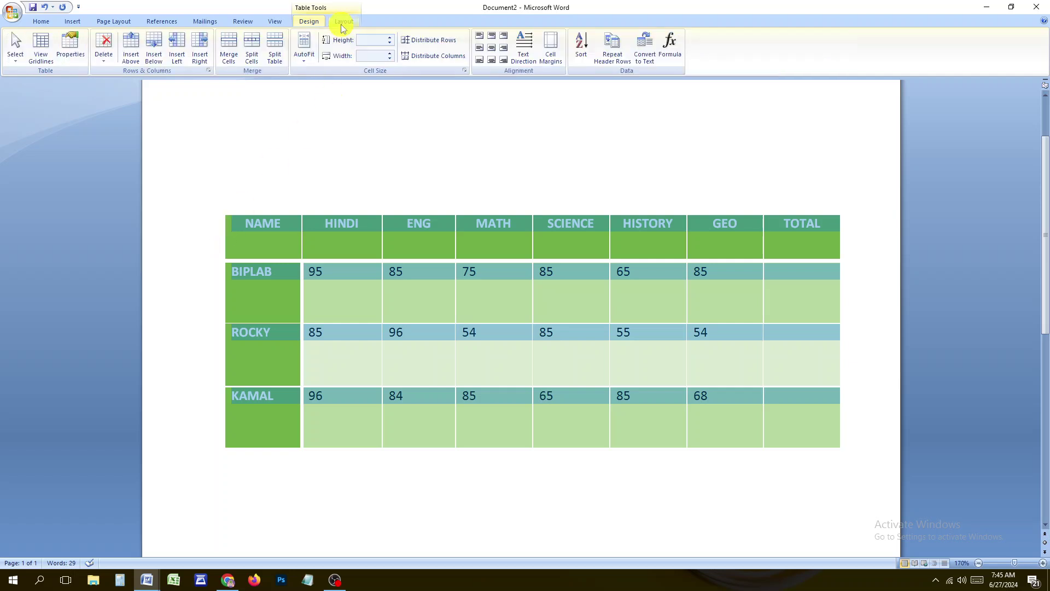
pyautogui.click(492, 48)
pyautogui.click(507, 296)
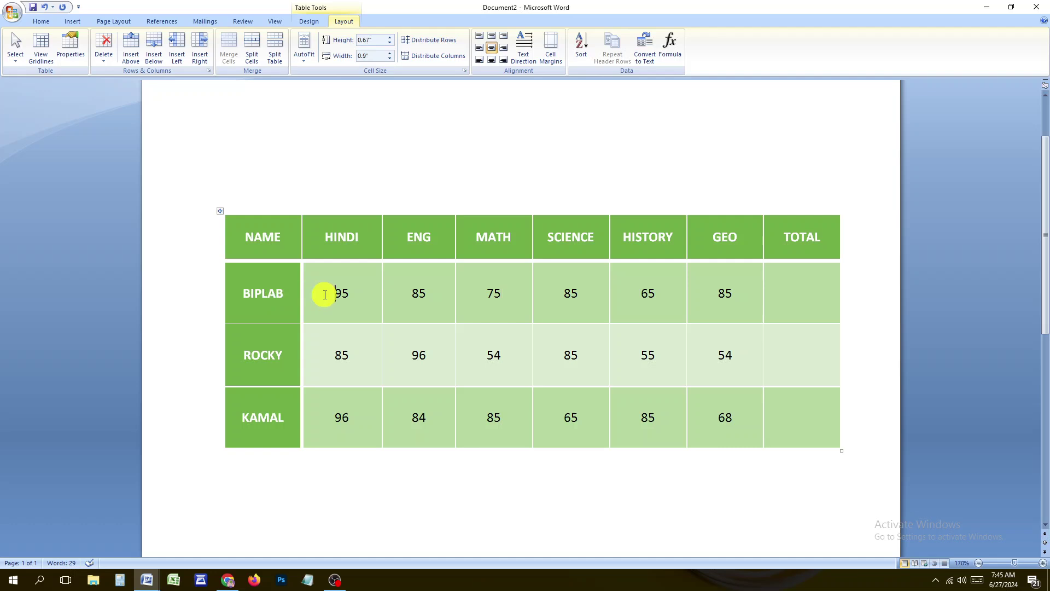
pyautogui.click(551, 296)
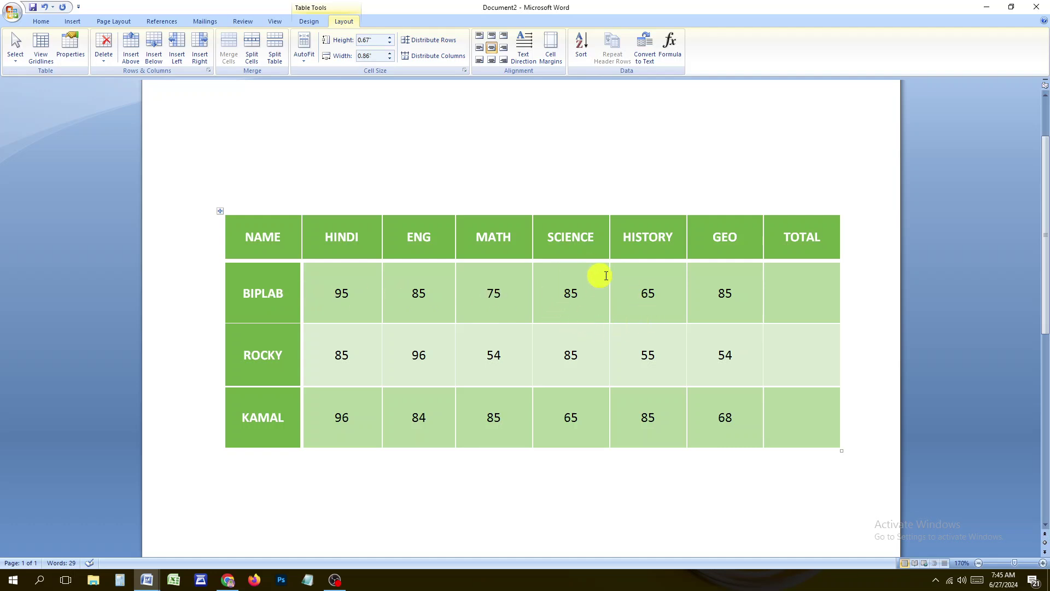
# Insert the formula =SUM(LEFT) in the first student's TOTAL cell to add up the subject marks
pyautogui.click(810, 306)
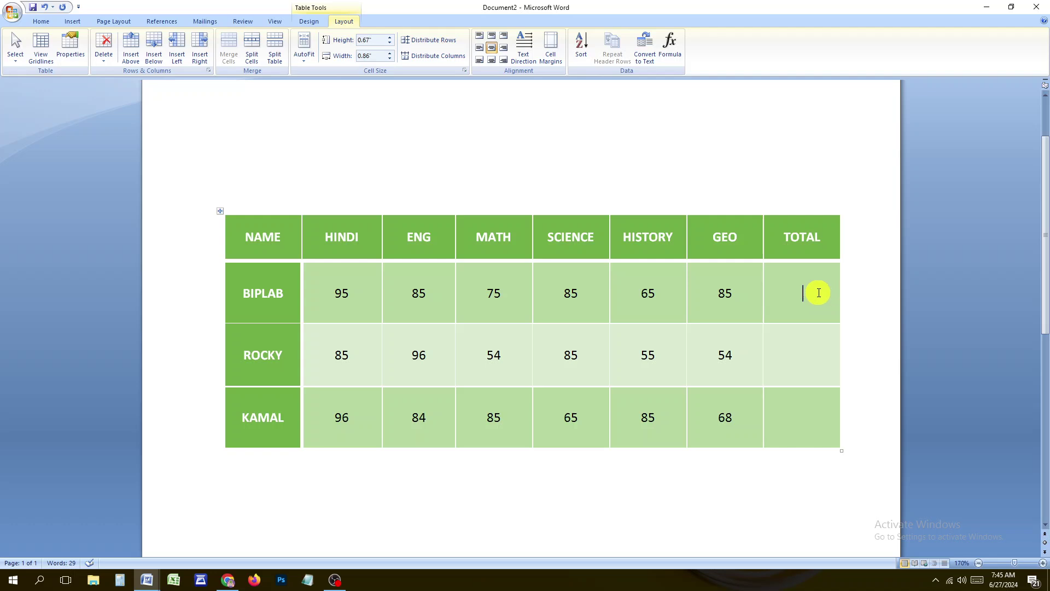
pyautogui.moveTo(269, 288); pyautogui.dragTo(721, 288)
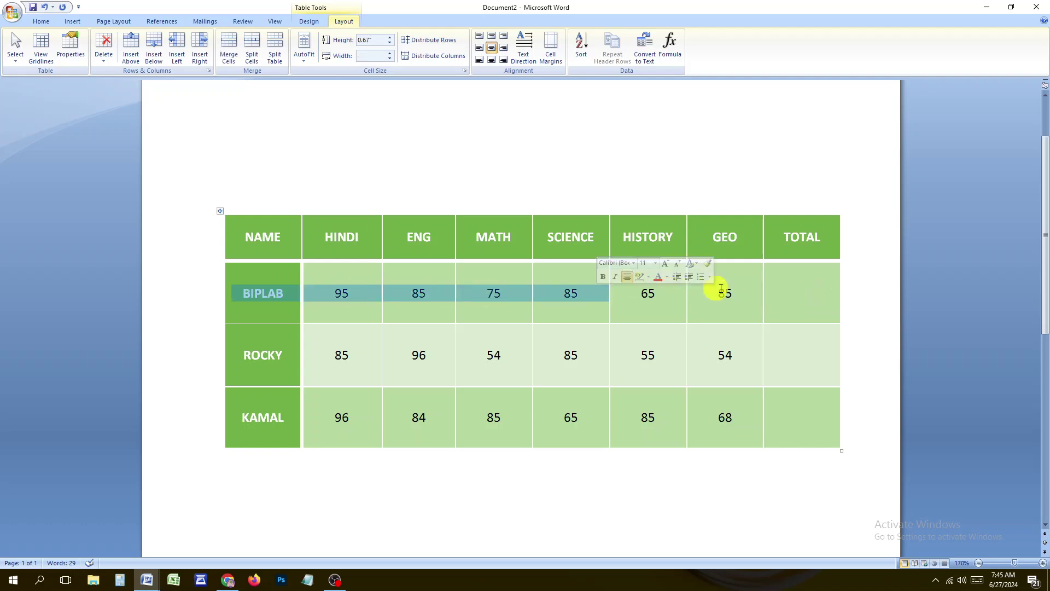
pyautogui.click(805, 287)
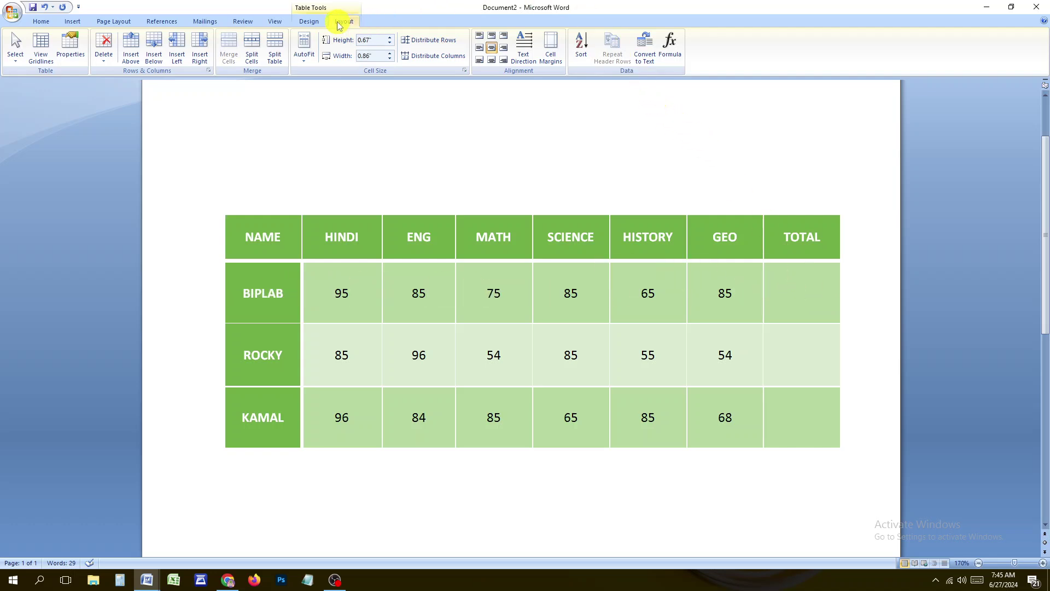
pyautogui.click(674, 53)
pyautogui.moveTo(550, 214); pyautogui.dragTo(593, 131)
pyautogui.click(556, 155)
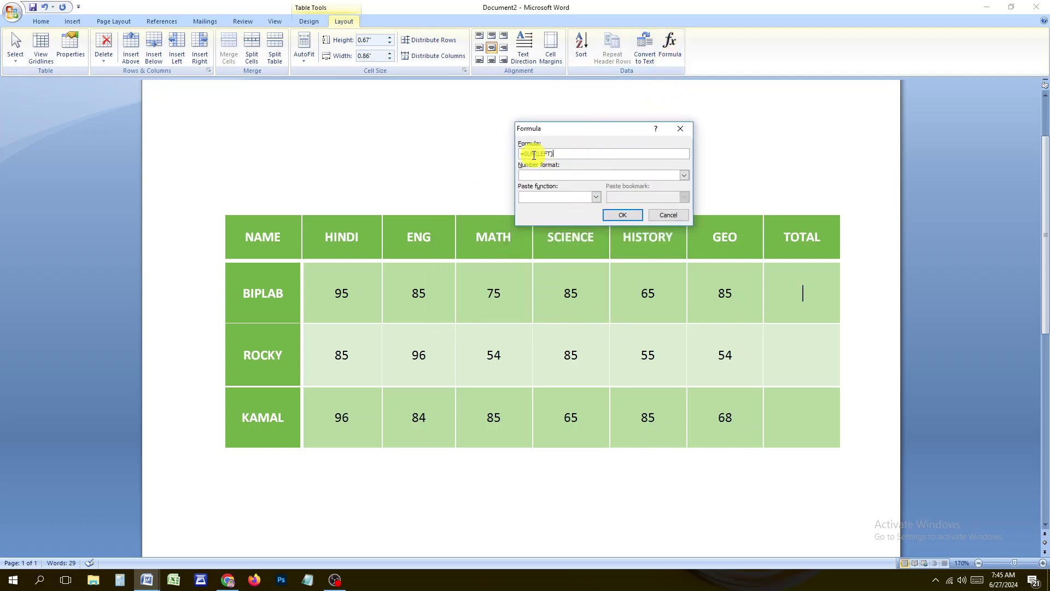
pyautogui.moveTo(538, 153); pyautogui.dragTo(553, 145)
pyautogui.click(623, 216)
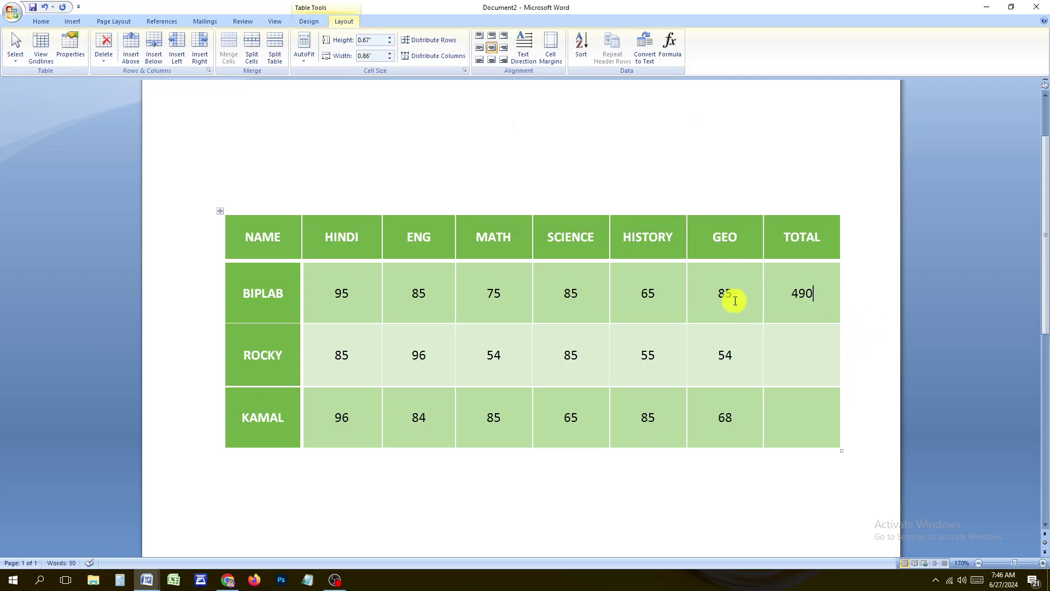
# Check the first student's total against the subject marks in the same row
pyautogui.moveTo(734, 297); pyautogui.dragTo(356, 295)
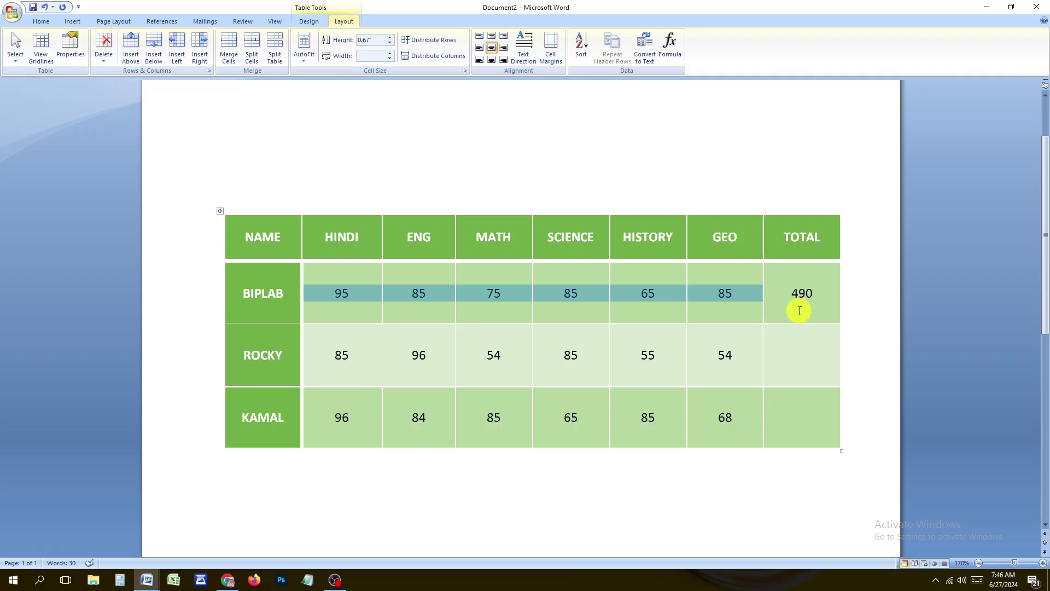
pyautogui.moveTo(794, 298); pyautogui.dragTo(805, 300)
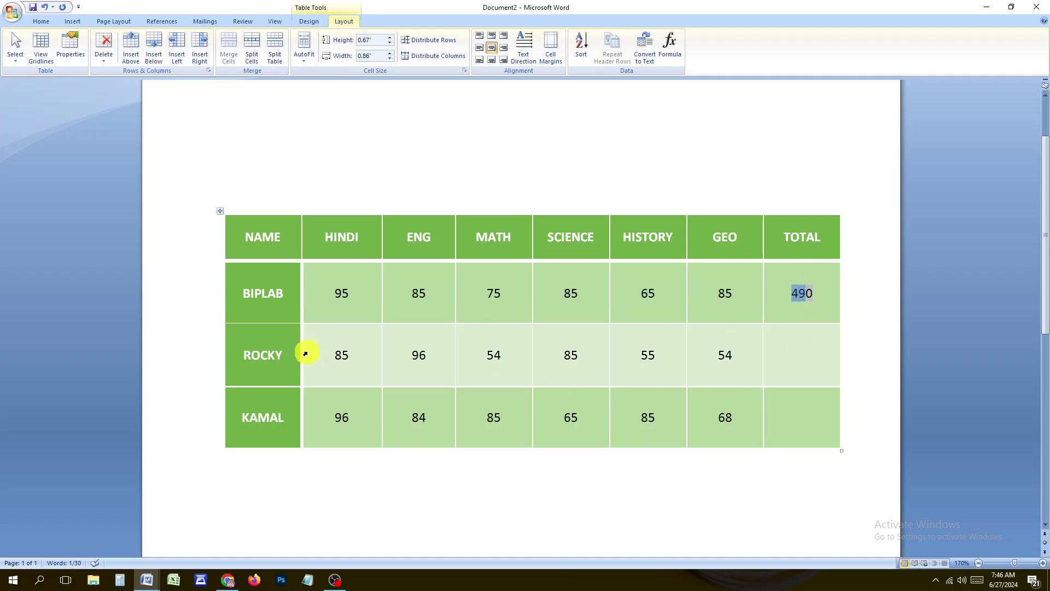
pyautogui.click(342, 355)
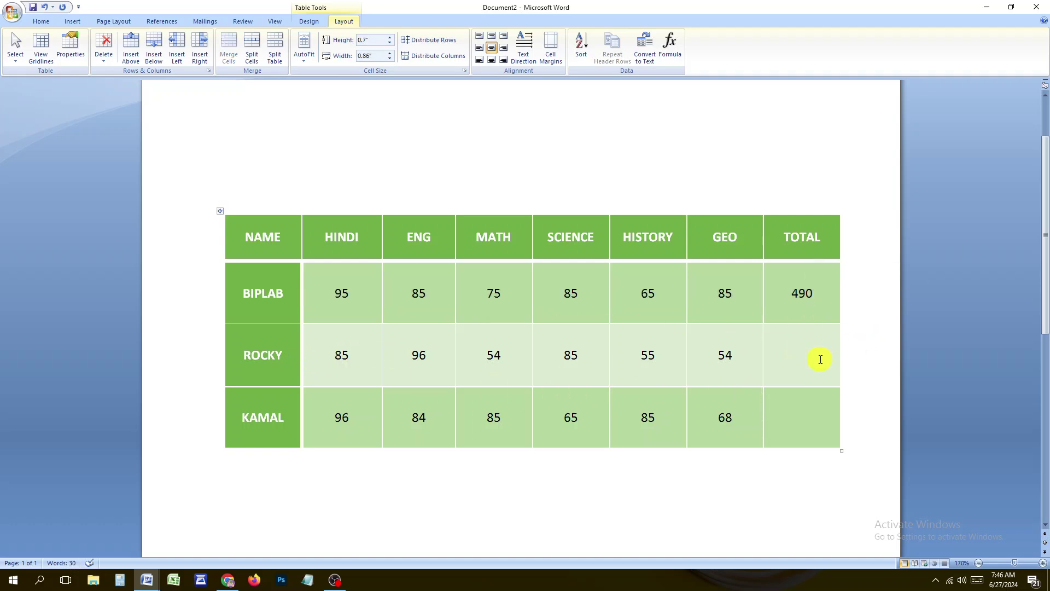
# Try the formula =SUM(ABOVE) in the second student's TOTAL cell and delete its result
pyautogui.click(788, 359)
pyautogui.click(670, 48)
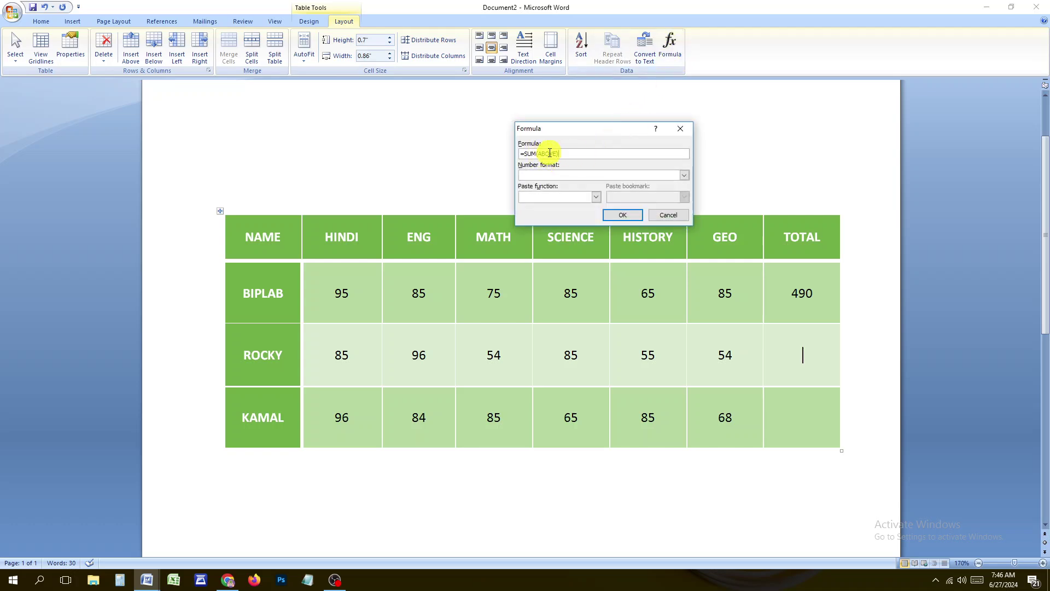
pyautogui.moveTo(520, 154); pyautogui.dragTo(552, 154)
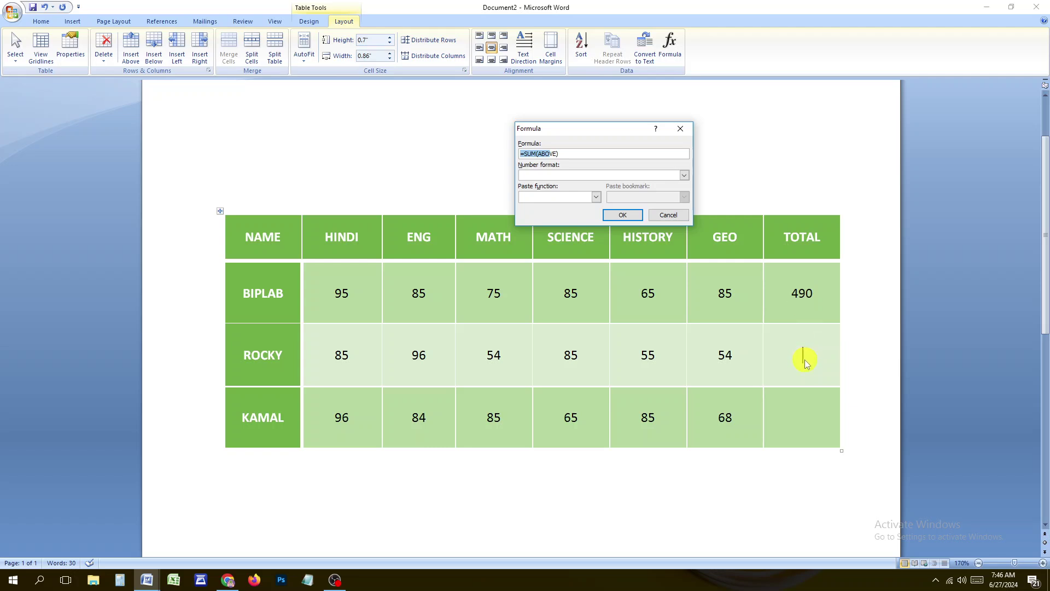
pyautogui.click(640, 217)
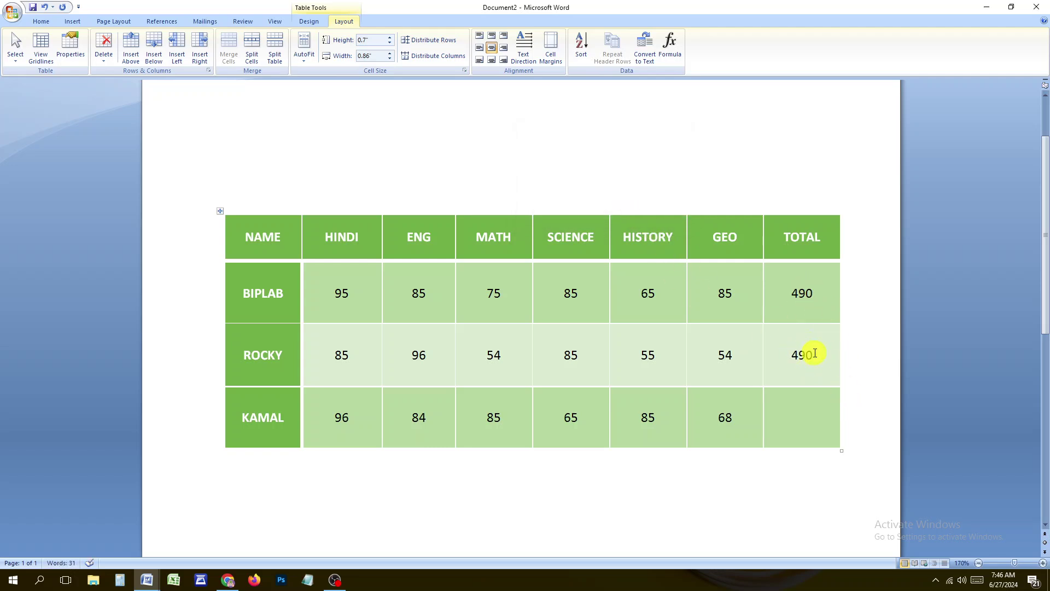
pyautogui.moveTo(815, 353); pyautogui.dragTo(422, 356)
pyautogui.press('Delete')
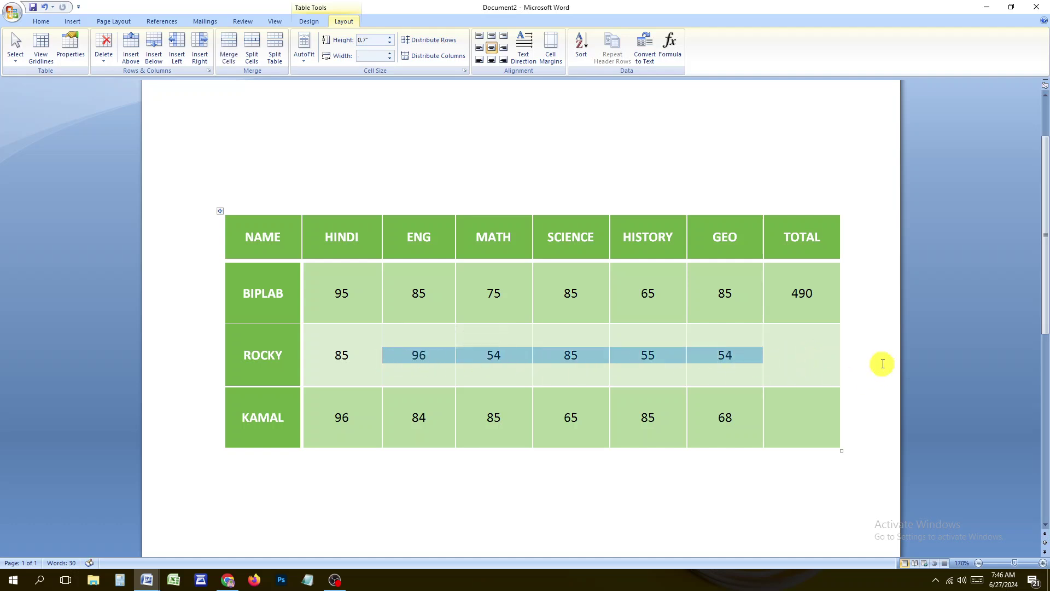
# Insert the formula =SUM(LEFT) in the second student's TOTAL cell and check it against the row's marks
pyautogui.click(837, 361)
pyautogui.click(670, 44)
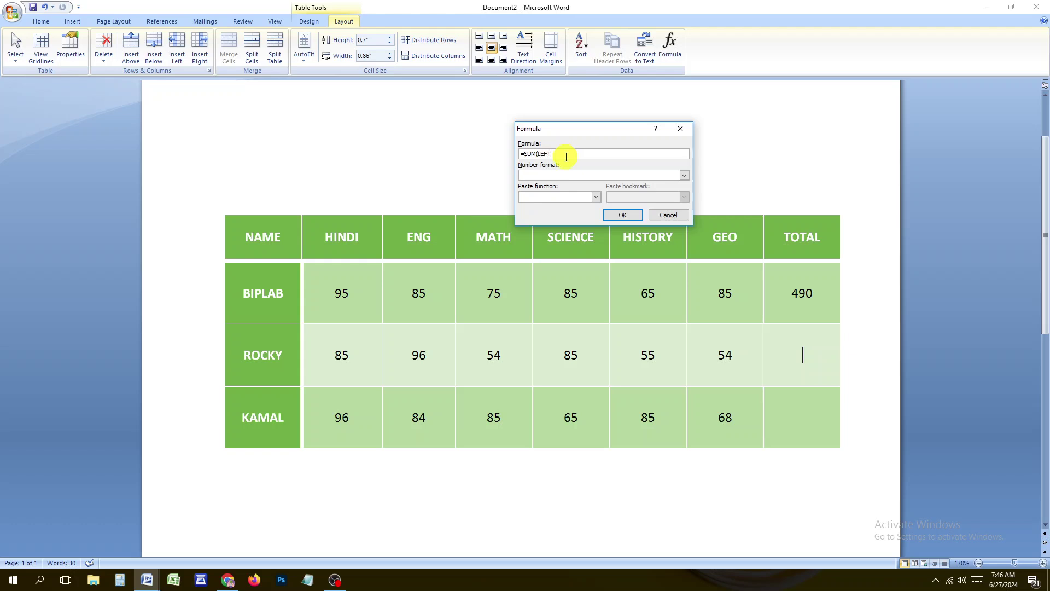
pyautogui.write('LEFT)')
pyautogui.click(624, 215)
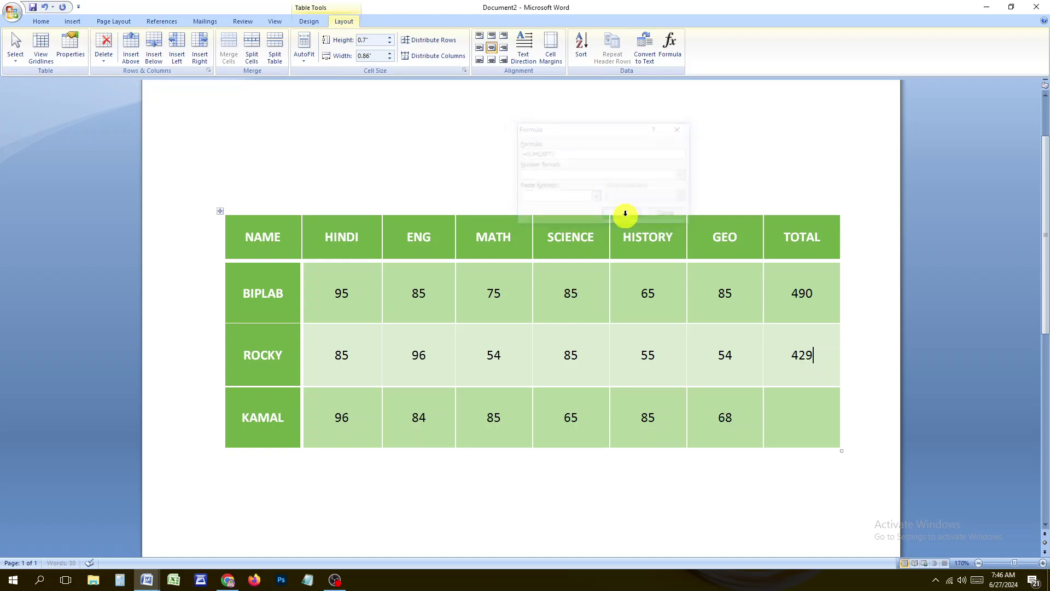
pyautogui.click(704, 377)
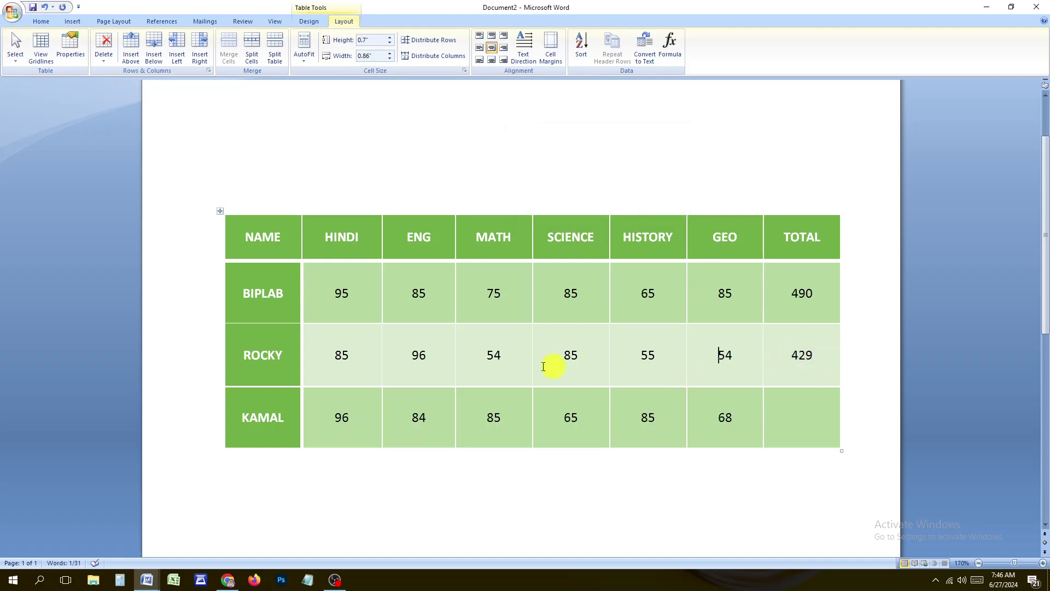
pyautogui.moveTo(341, 364); pyautogui.dragTo(785, 361)
# Insert the formula =SUM(LEFT) in the third student's TOTAL cell, replacing the suggested =SUM(ABOVE)
pyautogui.click(813, 417)
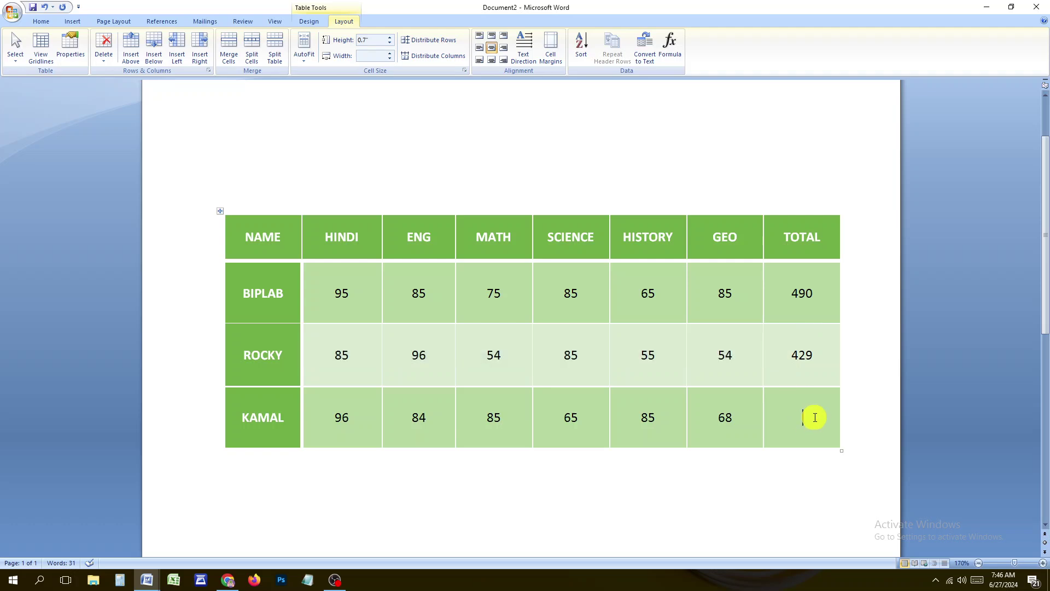
pyautogui.click(673, 50)
pyautogui.moveTo(592, 129); pyautogui.dragTo(627, 117)
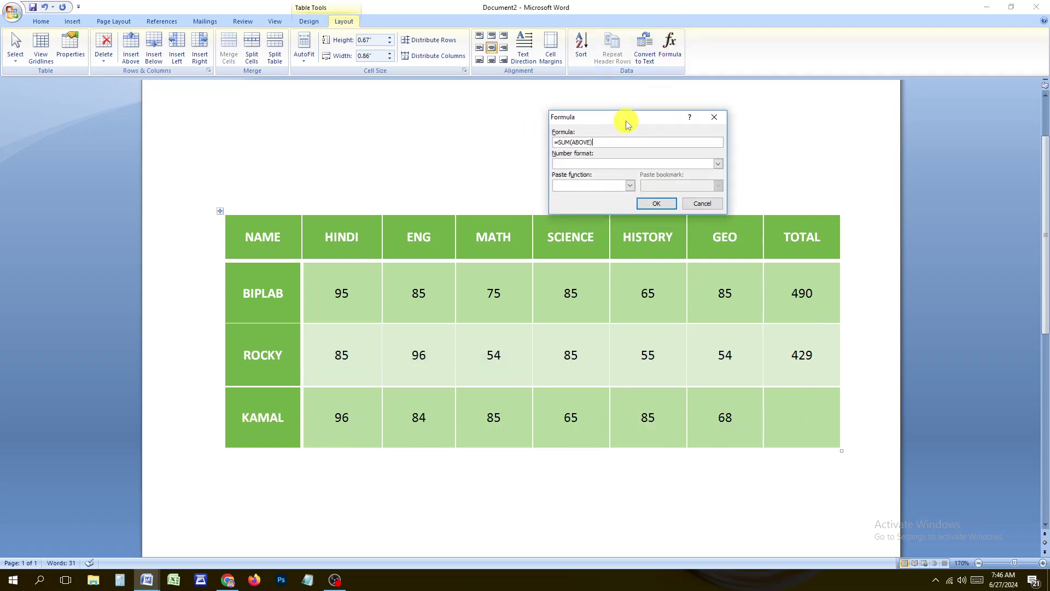
pyautogui.press('BackSpace')
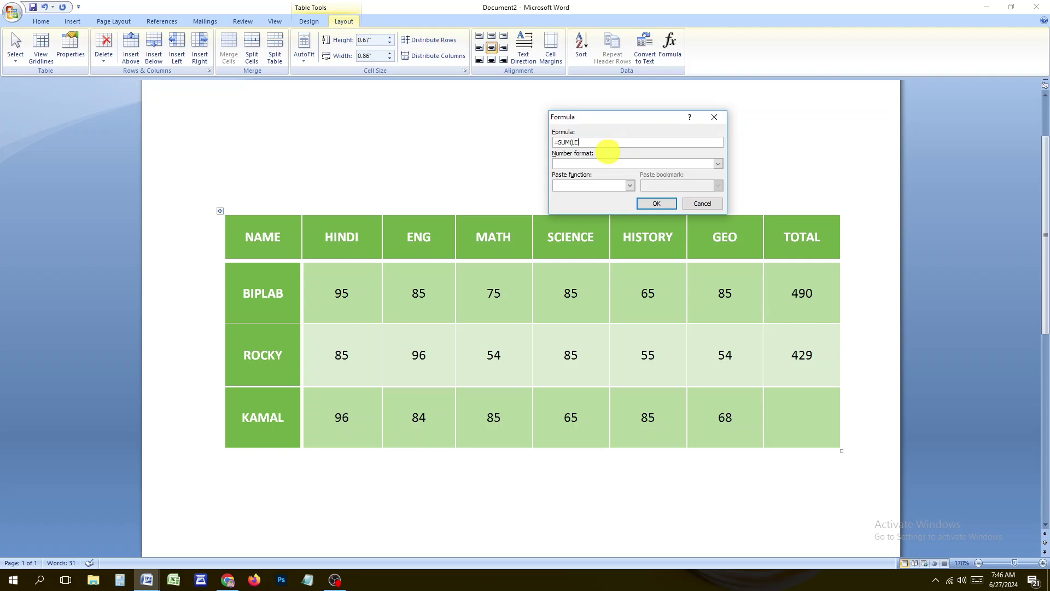
pyautogui.write('LEFT)')
pyautogui.click(657, 202)
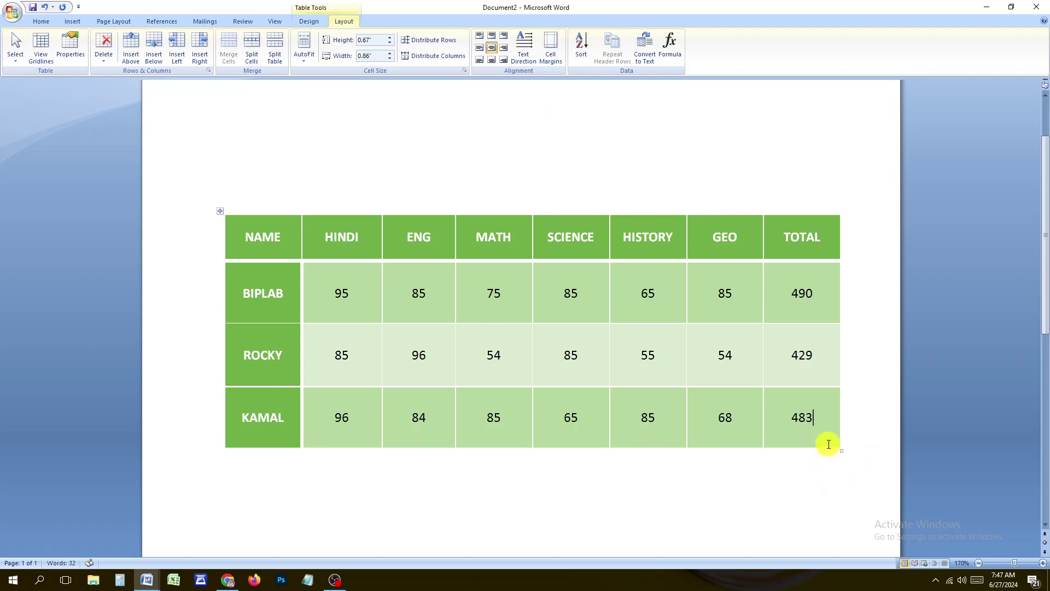
# Insert a blank row between the first and second students' rows of the marks table
pyautogui.scroll(-2, 813, 389)
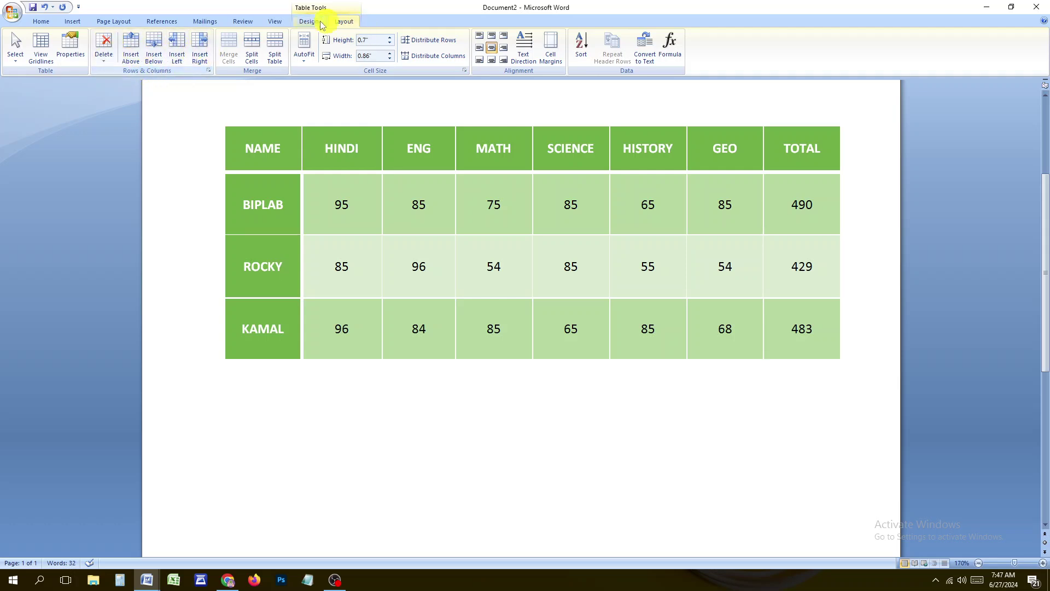
pyautogui.click(131, 59)
pyautogui.click(269, 258)
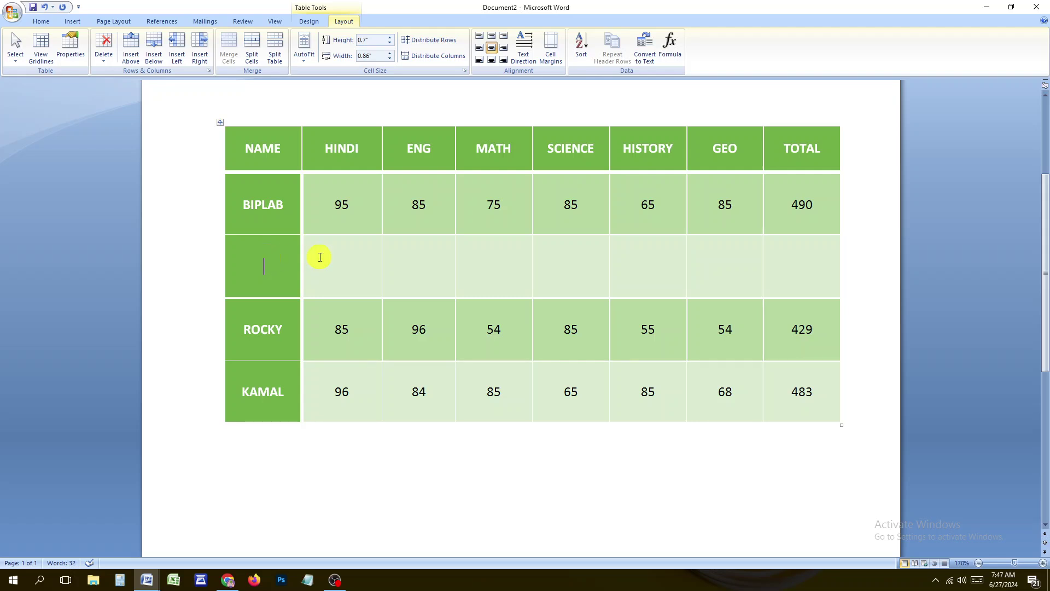
pyautogui.moveTo(759, 266); pyautogui.dragTo(257, 262)
pyautogui.click(268, 271)
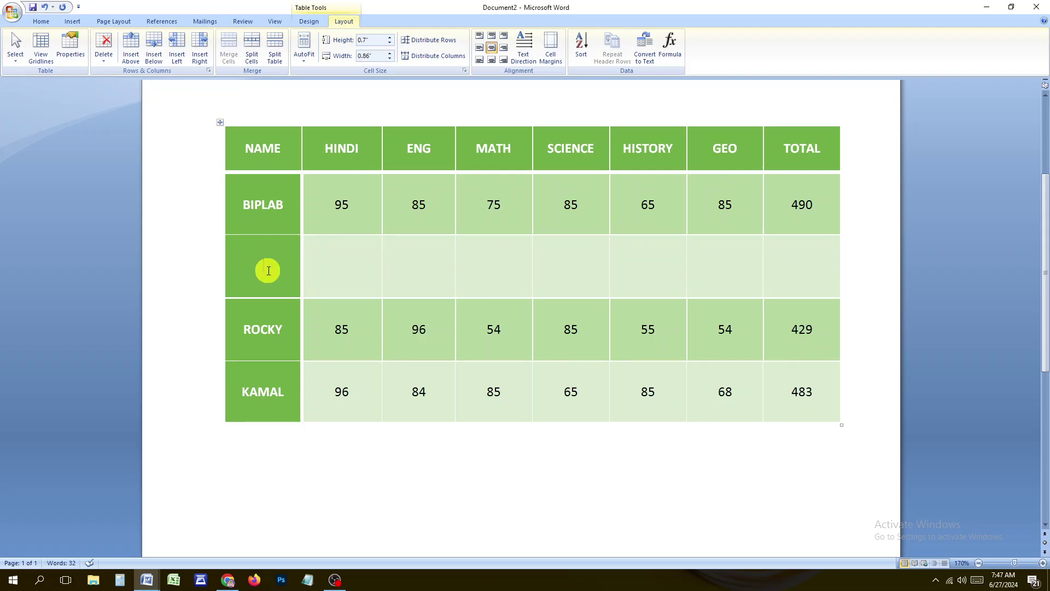
# Enter the student's name and marks 96, 85, 85, 85, 85, 85 in the new row and total it with =SUM(LEFT)
pyautogui.write('KAJA;L')
pyautogui.press('BackSpace')
pyautogui.write('L')
pyautogui.press('Tab')
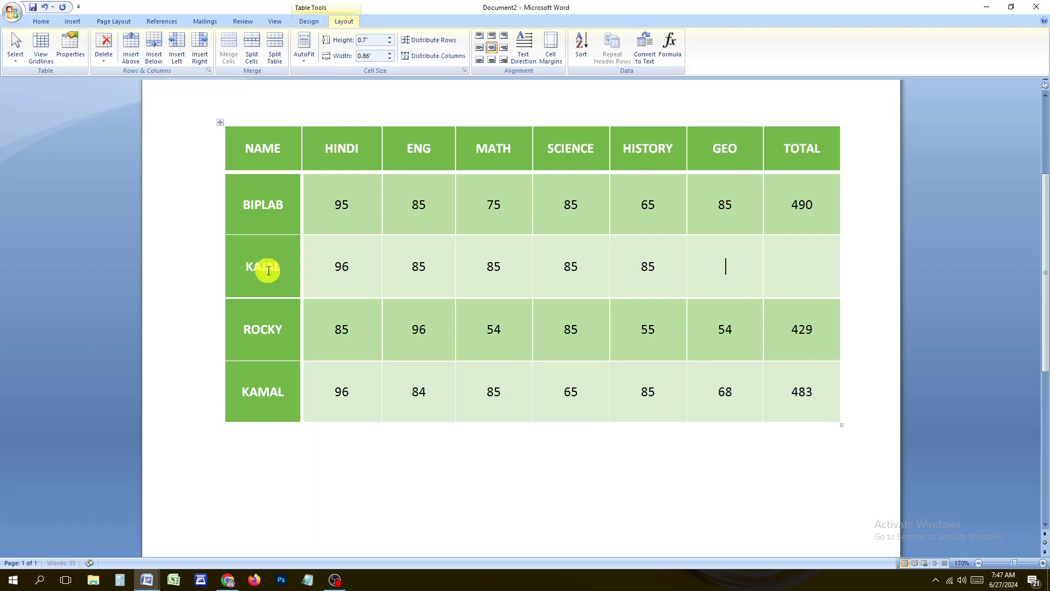
pyautogui.write('85')
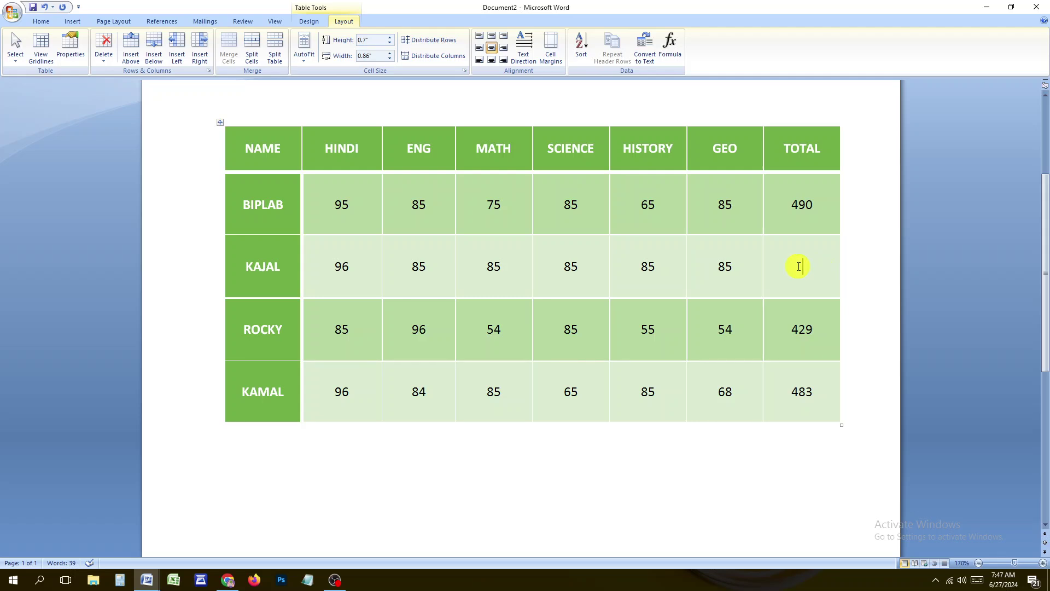
pyautogui.click(670, 43)
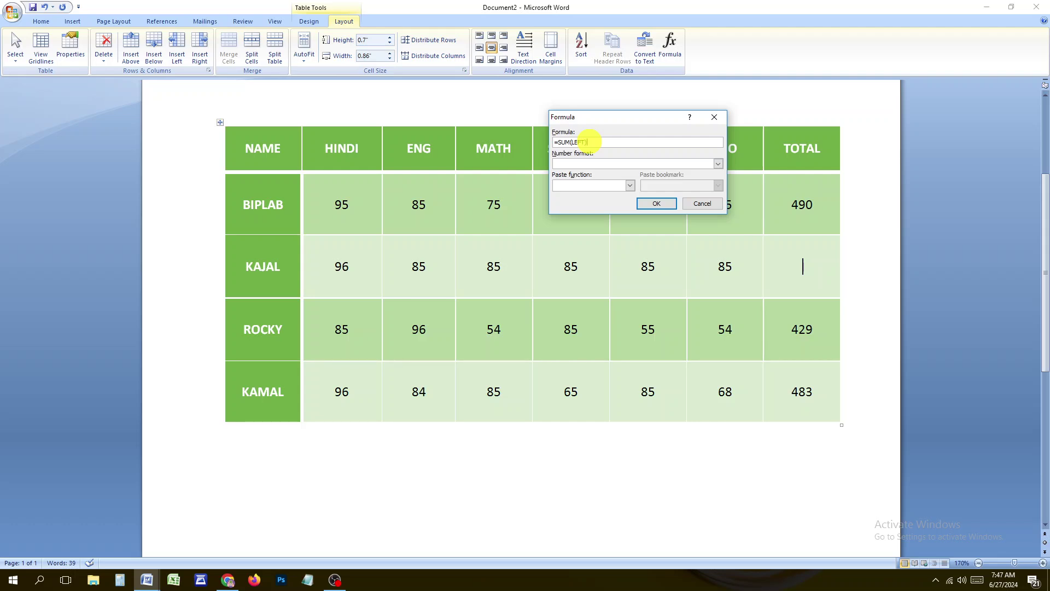
pyautogui.click(652, 203)
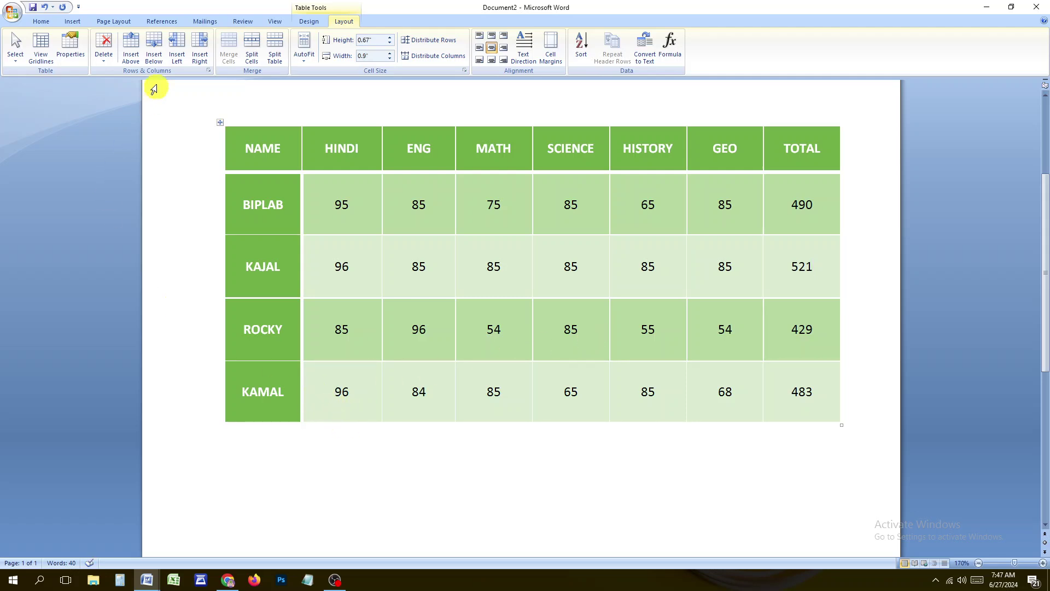
# Insert a row below the last student's row and label its first cell TOTAL
pyautogui.click(156, 57)
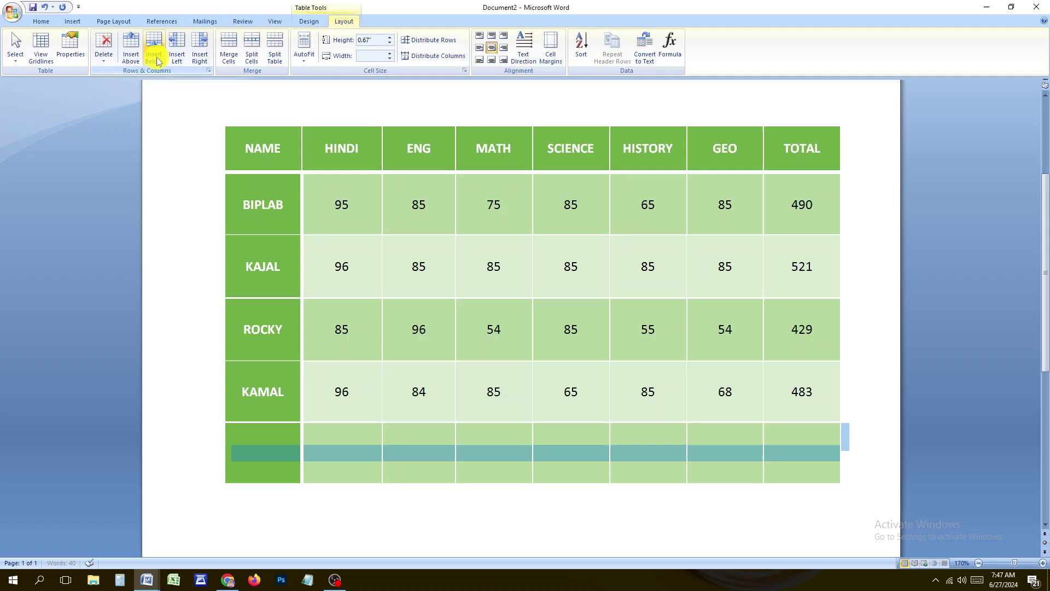
pyautogui.click(434, 438)
pyautogui.click(274, 464)
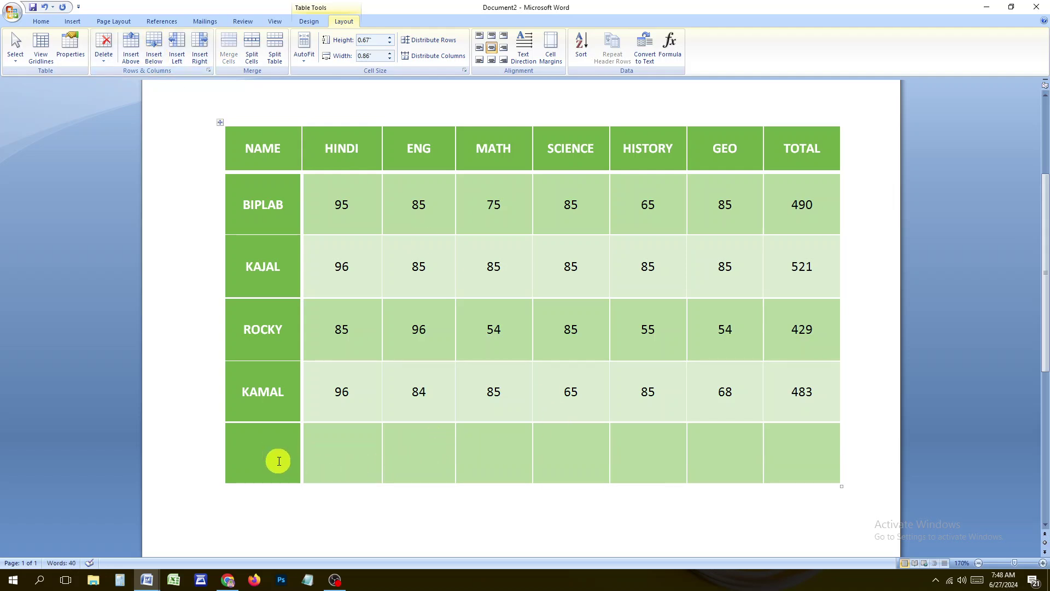
pyautogui.write('TOTAL')
pyautogui.click(312, 459)
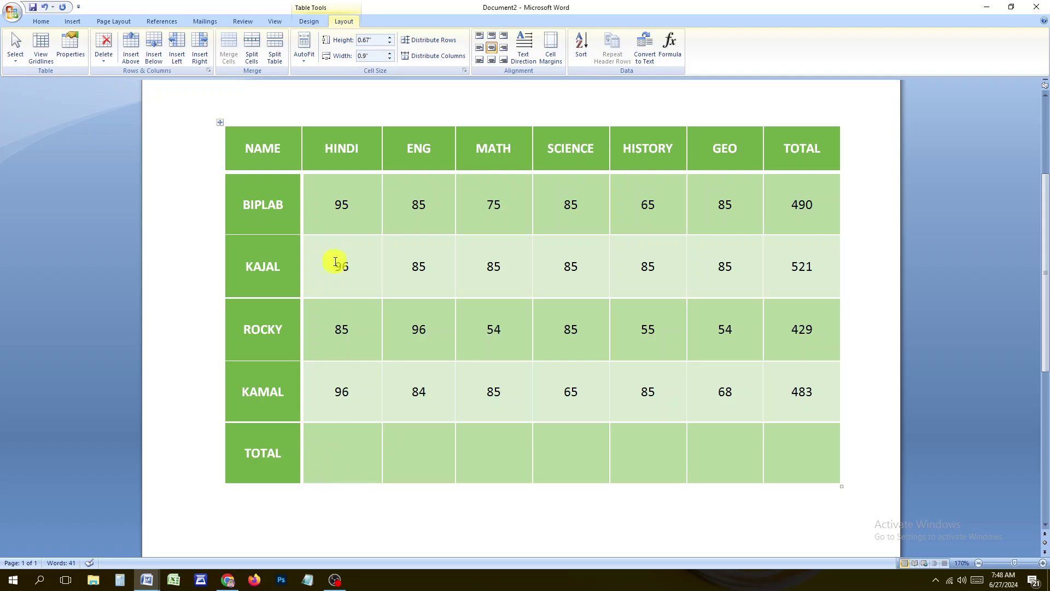
# Insert the formula =SUM(ABOVE) in the HINDI and ENG cells of the bottom TOTAL row
pyautogui.moveTo(366, 207); pyautogui.dragTo(369, 429)
pyautogui.click(363, 461)
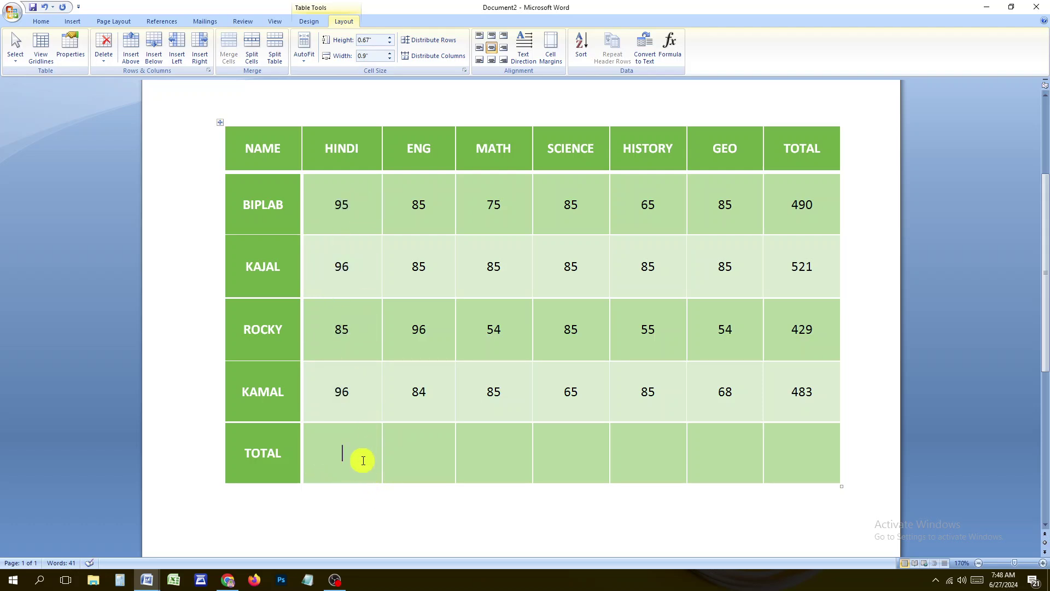
pyautogui.click(669, 48)
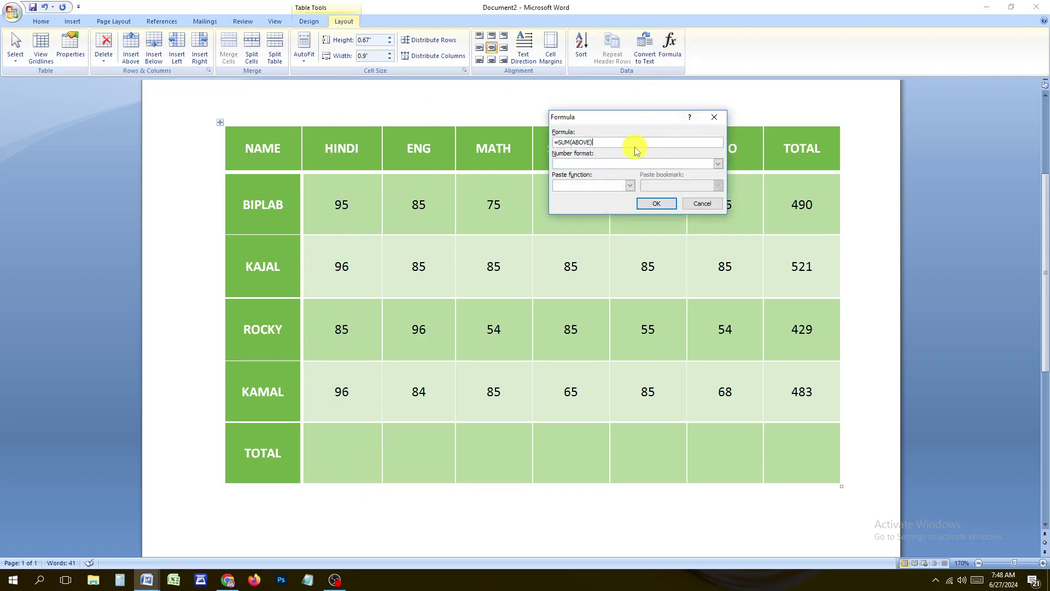
pyautogui.click(656, 203)
pyautogui.click(421, 454)
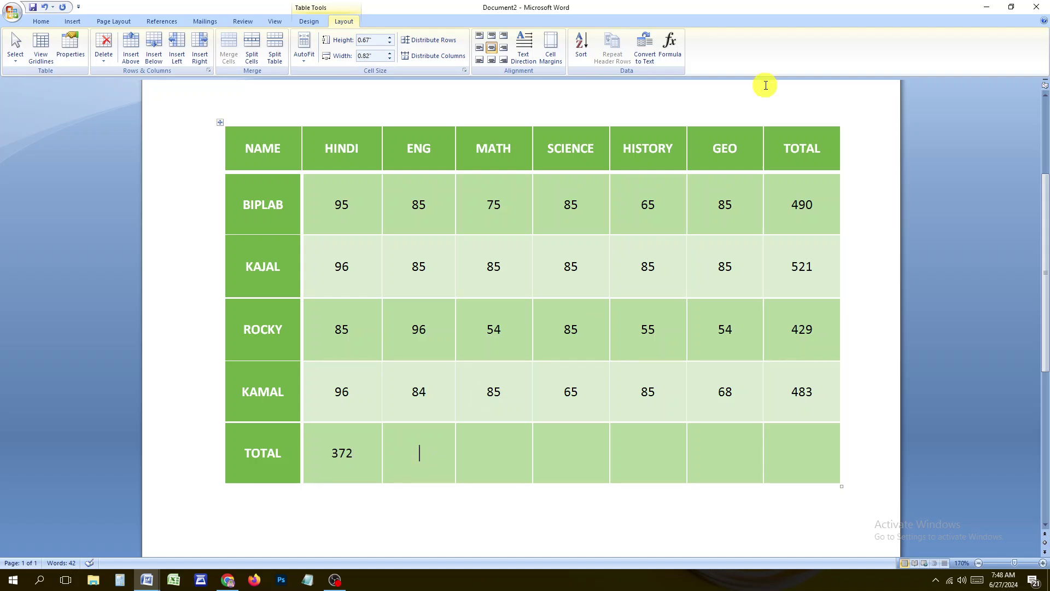
pyautogui.click(670, 44)
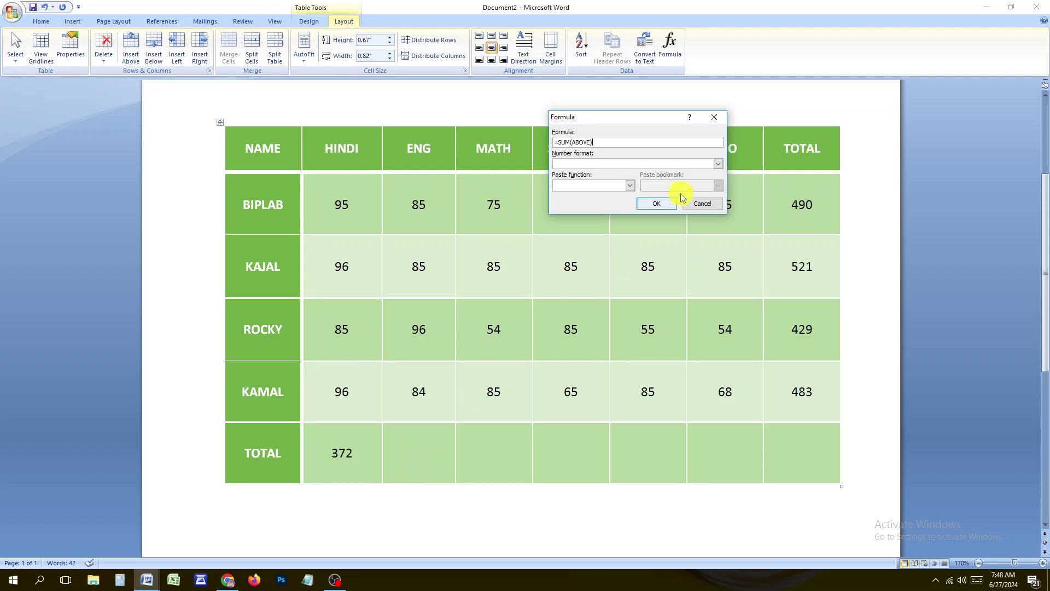
pyautogui.click(659, 204)
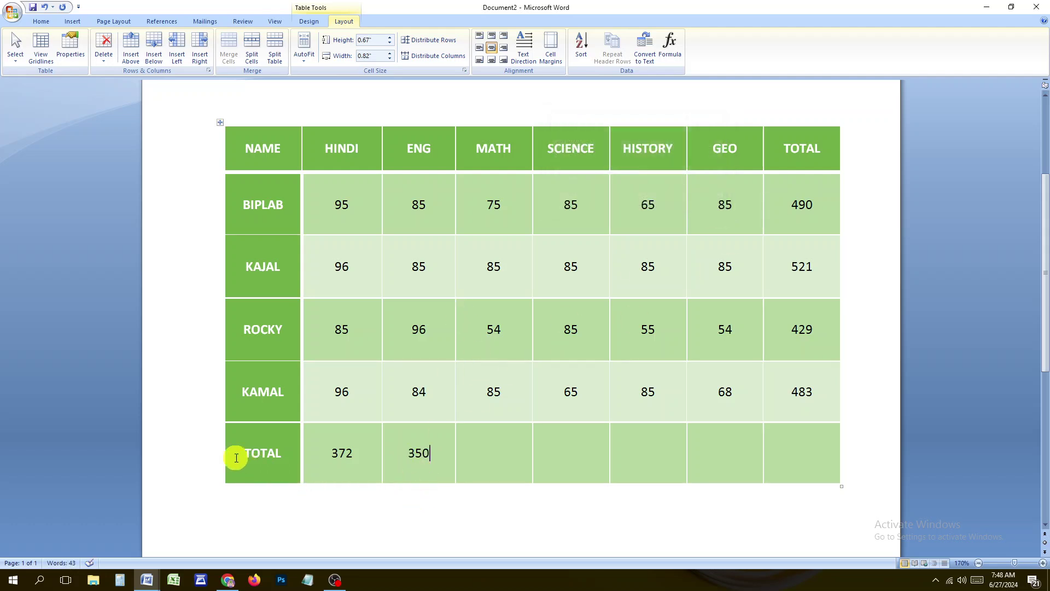
# Clear the bottom row's label and totals and enter a student's name with marks 96, 85, 85, 85, 85, 85
pyautogui.moveTo(234, 455); pyautogui.dragTo(462, 452)
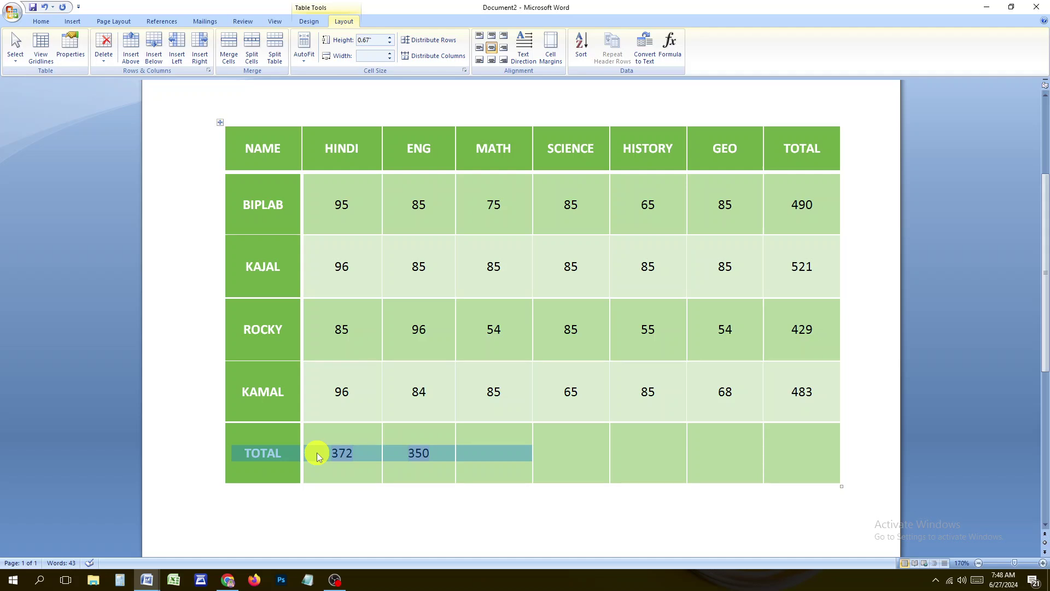
pyautogui.press('Delete')
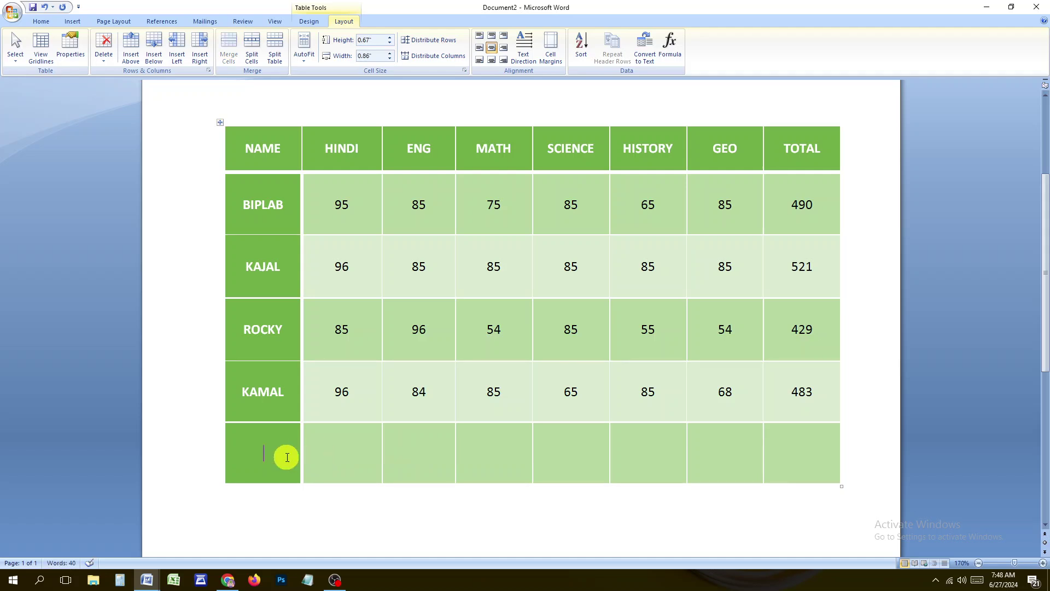
pyautogui.write('HIRA')
pyautogui.press('BackSpace')
pyautogui.press('BackSpace')
pyautogui.press('BackSpace')
pyautogui.write('Y')
pyautogui.press('Tab')
pyautogui.write('96')
pyautogui.press('Tab')
pyautogui.write('85')
pyautogui.press('Tab')
pyautogui.write('85')
pyautogui.press('Tab')
pyautogui.write('85')
pyautogui.press('Tab')
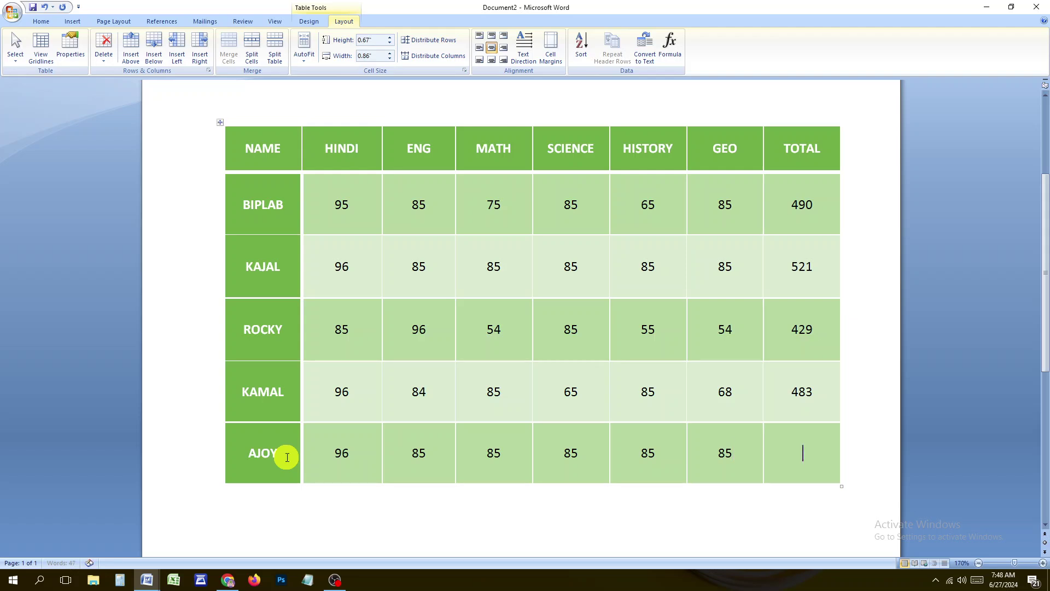
# Try the formula =SUM(ABOVE) in the last student's TOTAL cell, compare it with the totals above, and delete its result
pyautogui.click(667, 43)
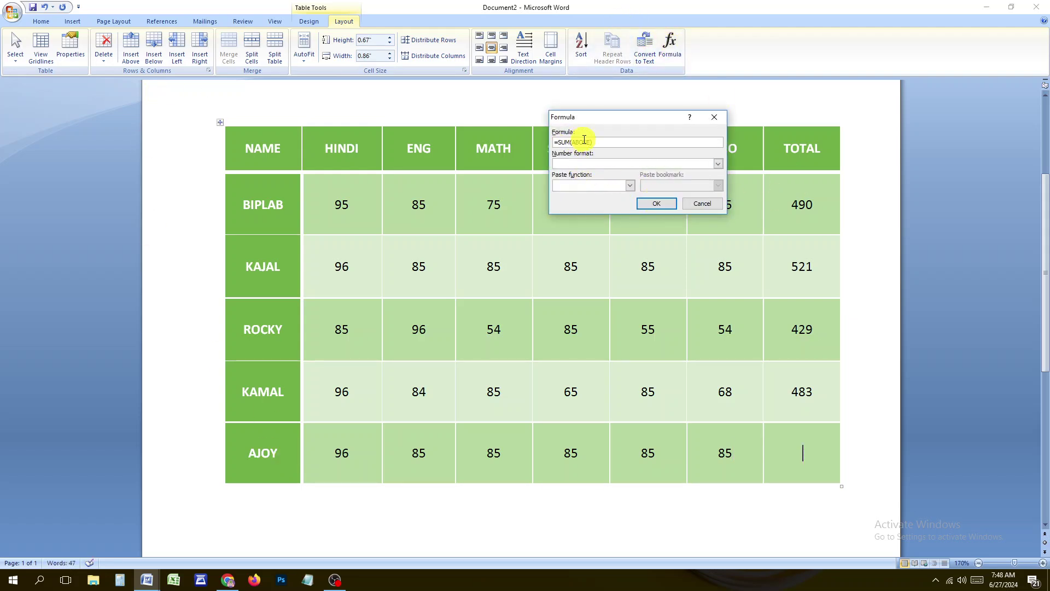
pyautogui.click(656, 209)
pyautogui.moveTo(804, 211); pyautogui.dragTo(803, 368)
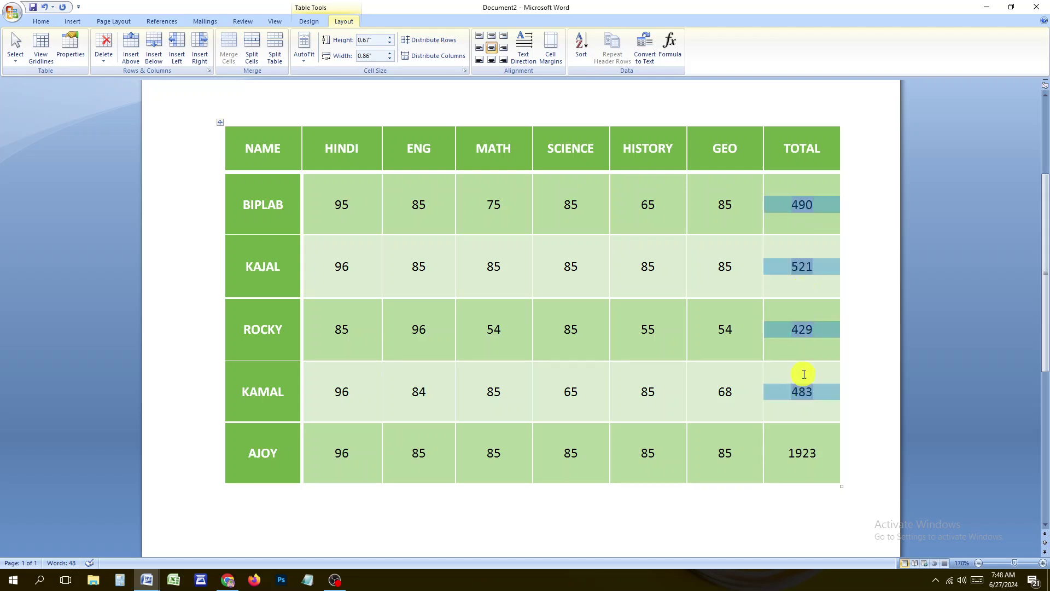
pyautogui.click(814, 457)
pyautogui.moveTo(829, 465); pyautogui.dragTo(776, 455)
pyautogui.press('Delete')
# Try replacing ABOVE in the suggested formula for the last student's TOTAL cell and delete its result
pyautogui.click(669, 44)
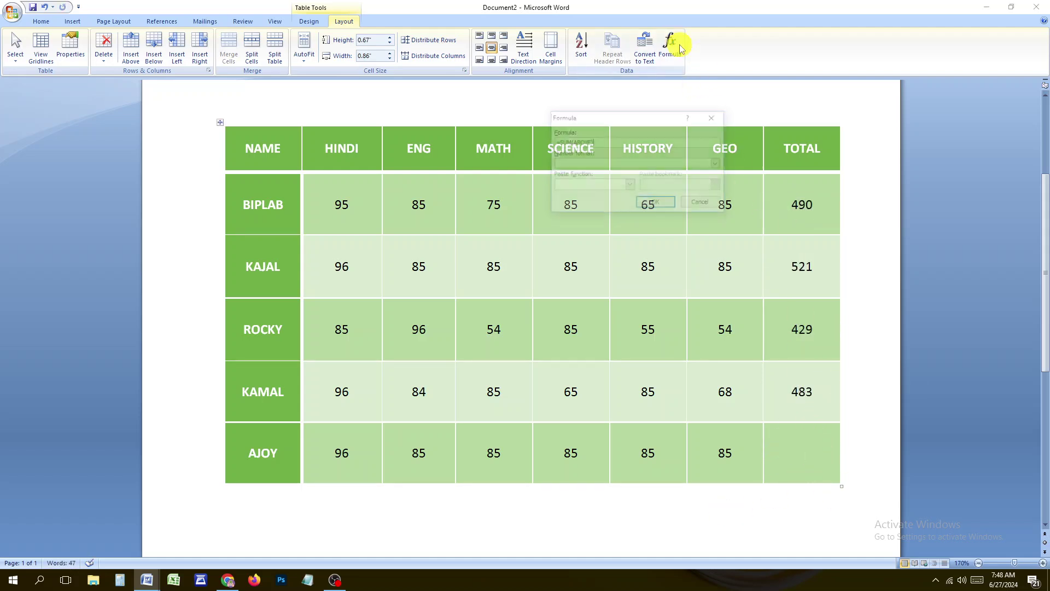
pyautogui.doubleClick(568, 143)
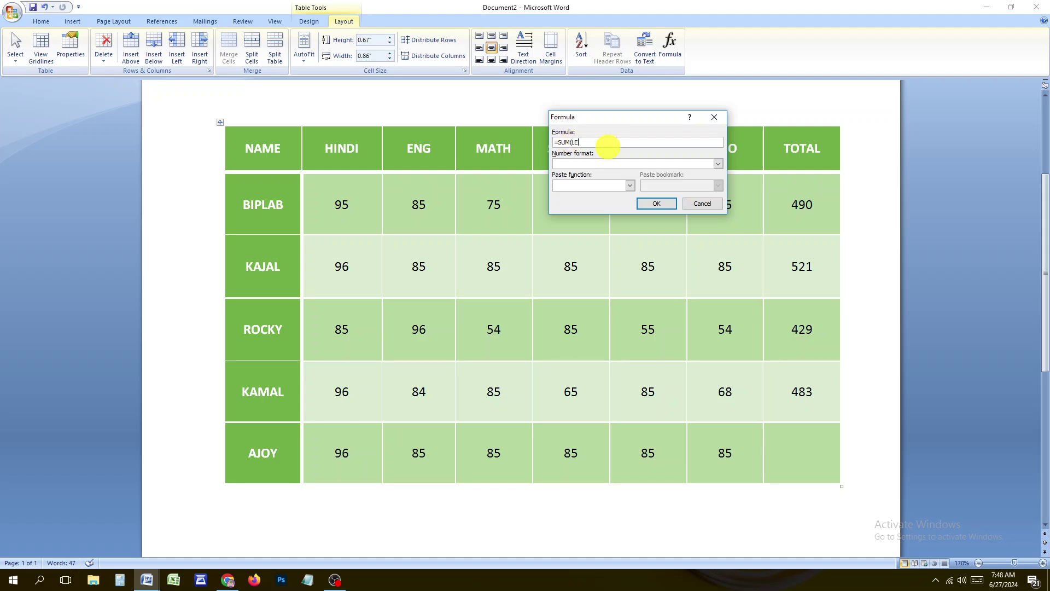
pyautogui.click(657, 203)
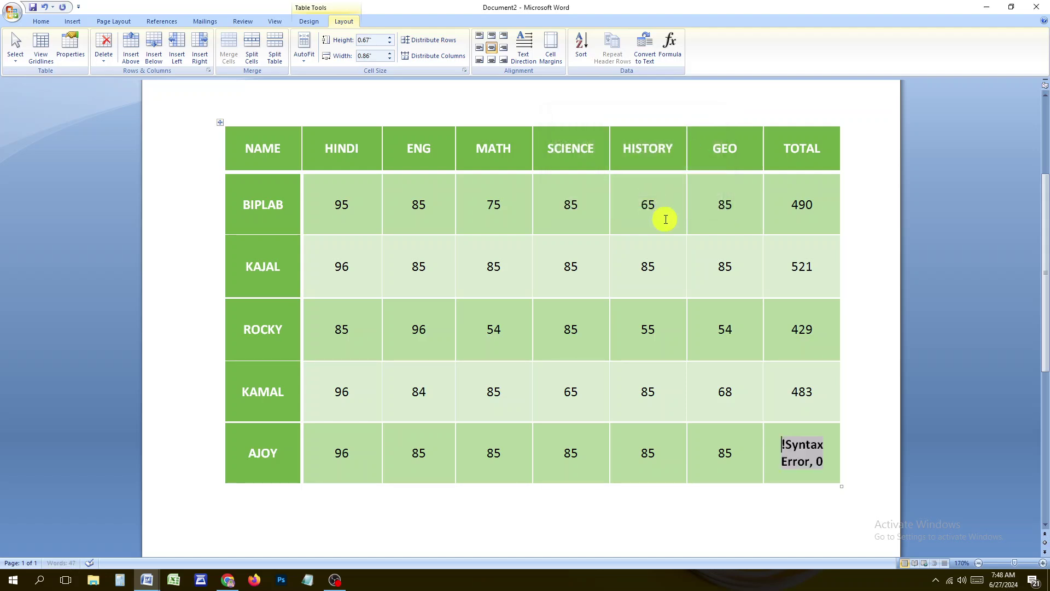
pyautogui.moveTo(841, 481); pyautogui.dragTo(827, 462)
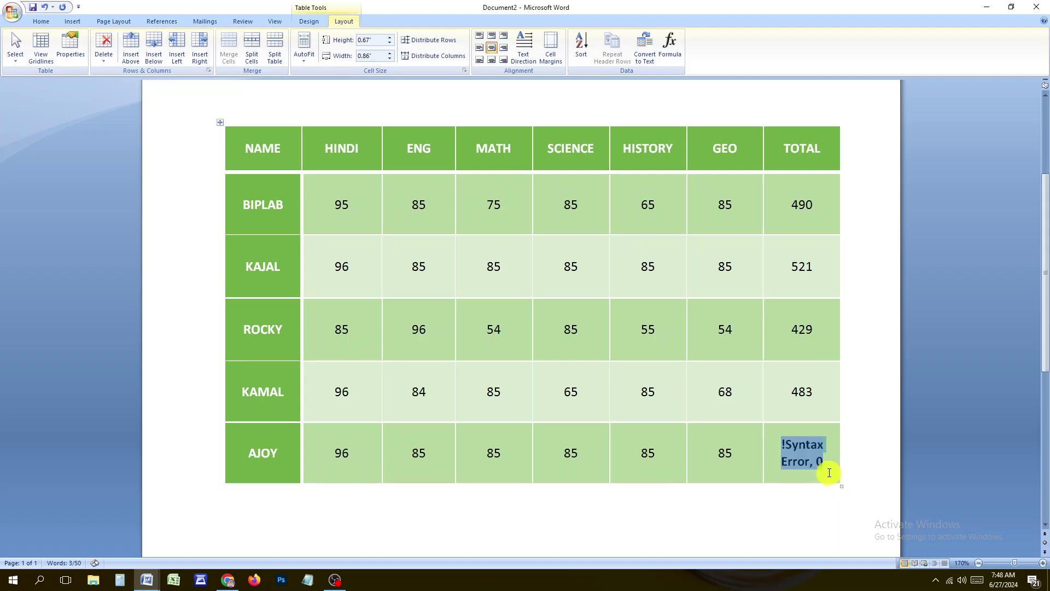
pyautogui.press('BackSpace')
# Insert the formula =SUM(LEFT) in the last student's TOTAL cell and check it against the row's marks
pyautogui.click(672, 50)
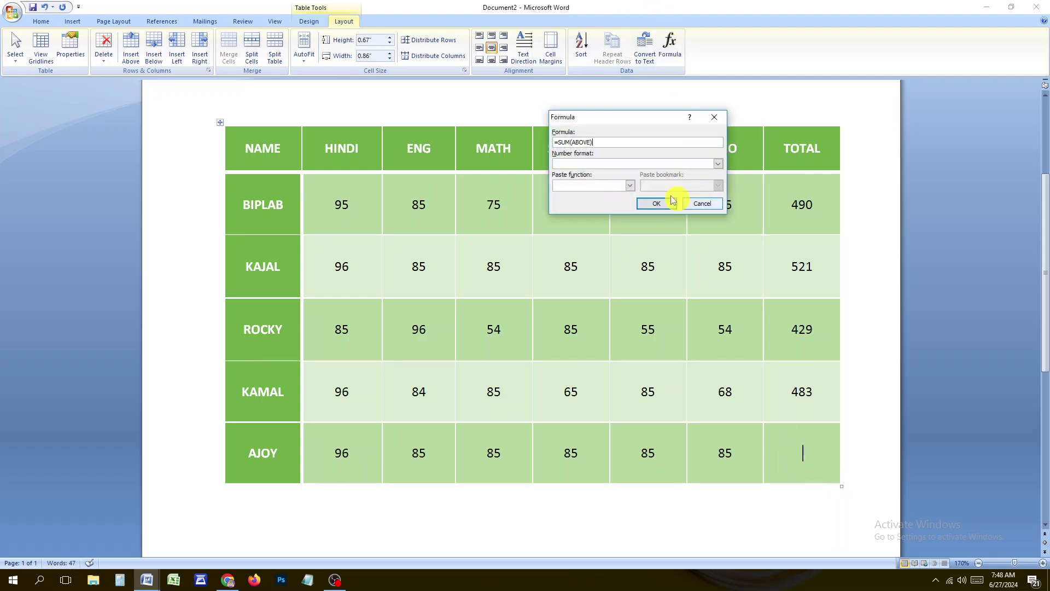
pyautogui.moveTo(593, 142); pyautogui.dragTo(573, 143)
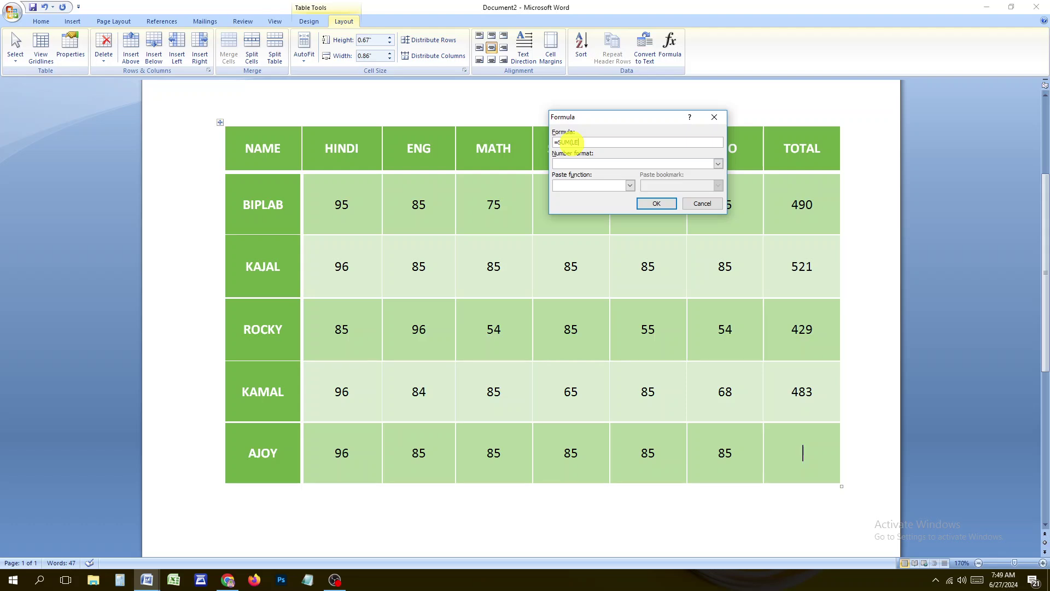
pyautogui.write('(LEFT)')
pyautogui.click(656, 203)
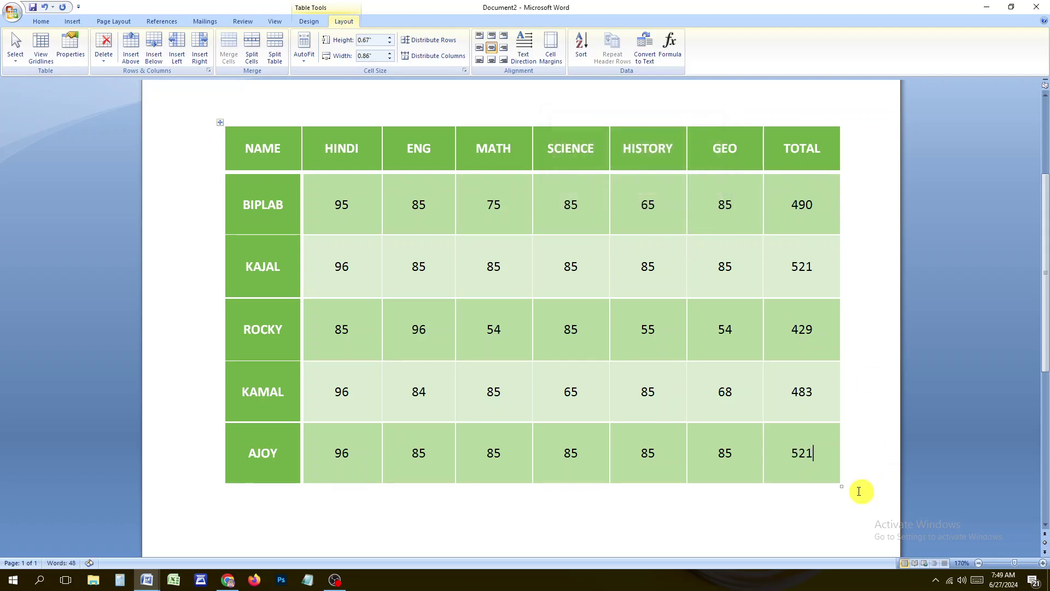
pyautogui.moveTo(823, 458); pyautogui.dragTo(403, 448)
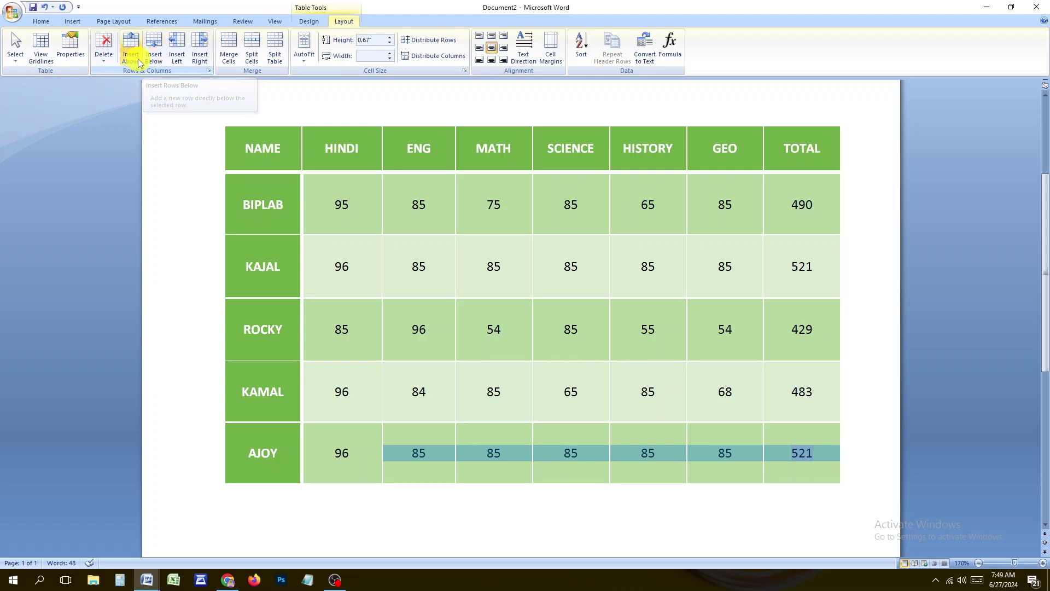
pyautogui.click(473, 283)
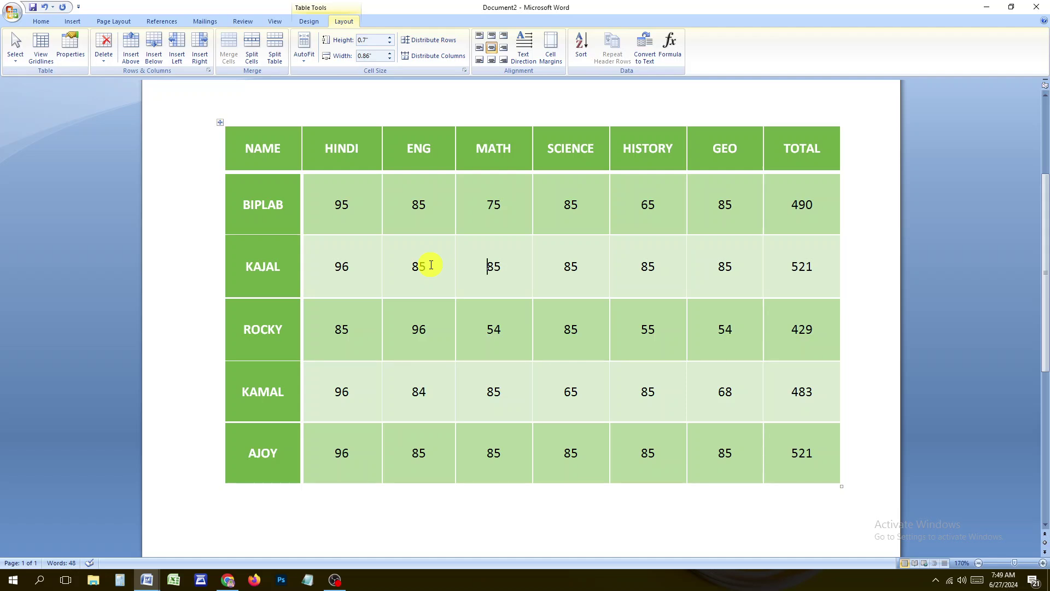
pyautogui.click(74, 23)
pyautogui.click(344, 21)
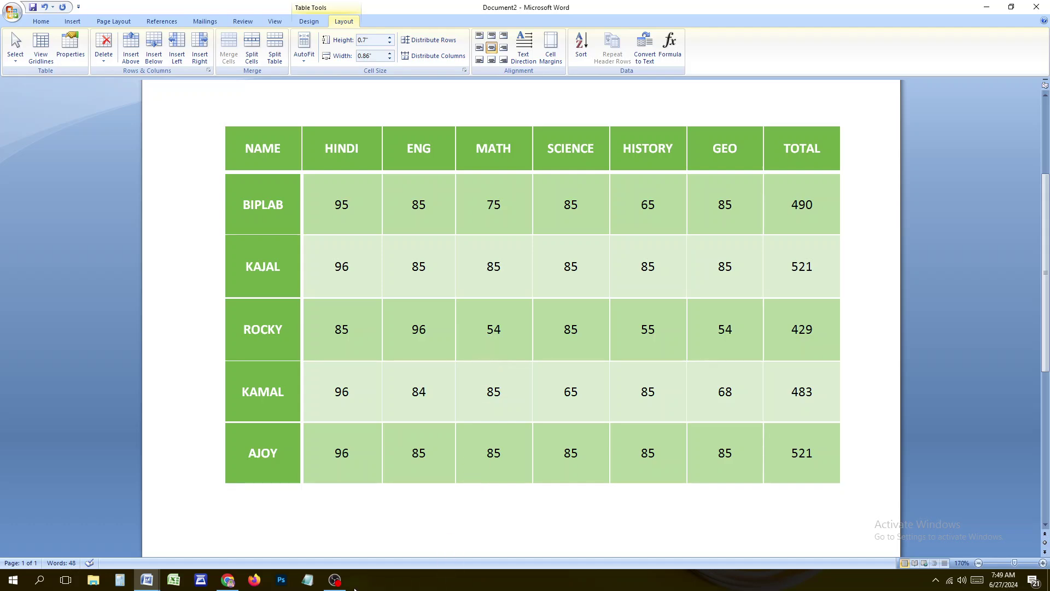
pyautogui.click(334, 579)
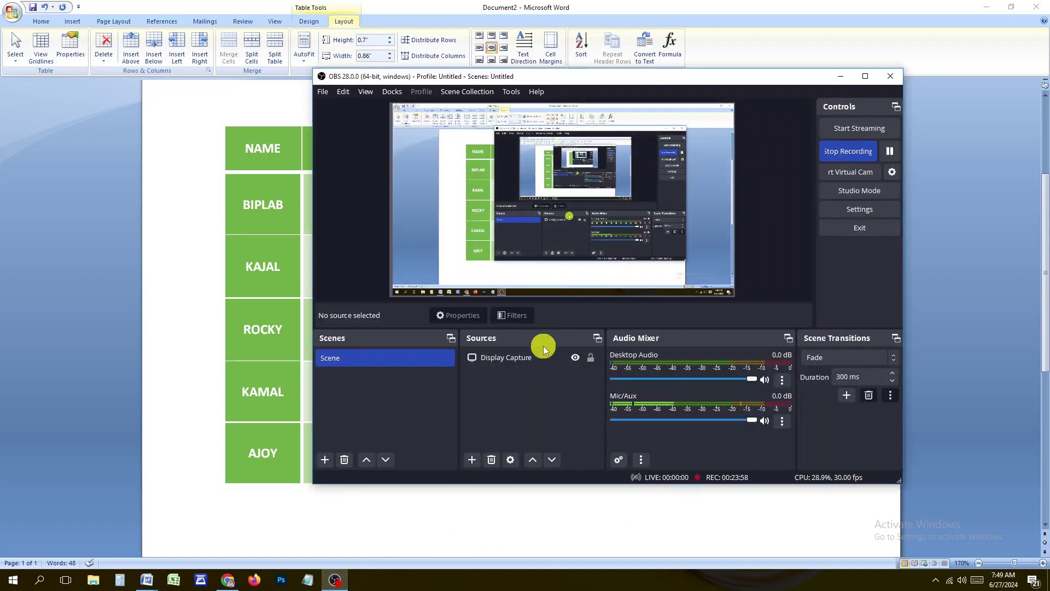